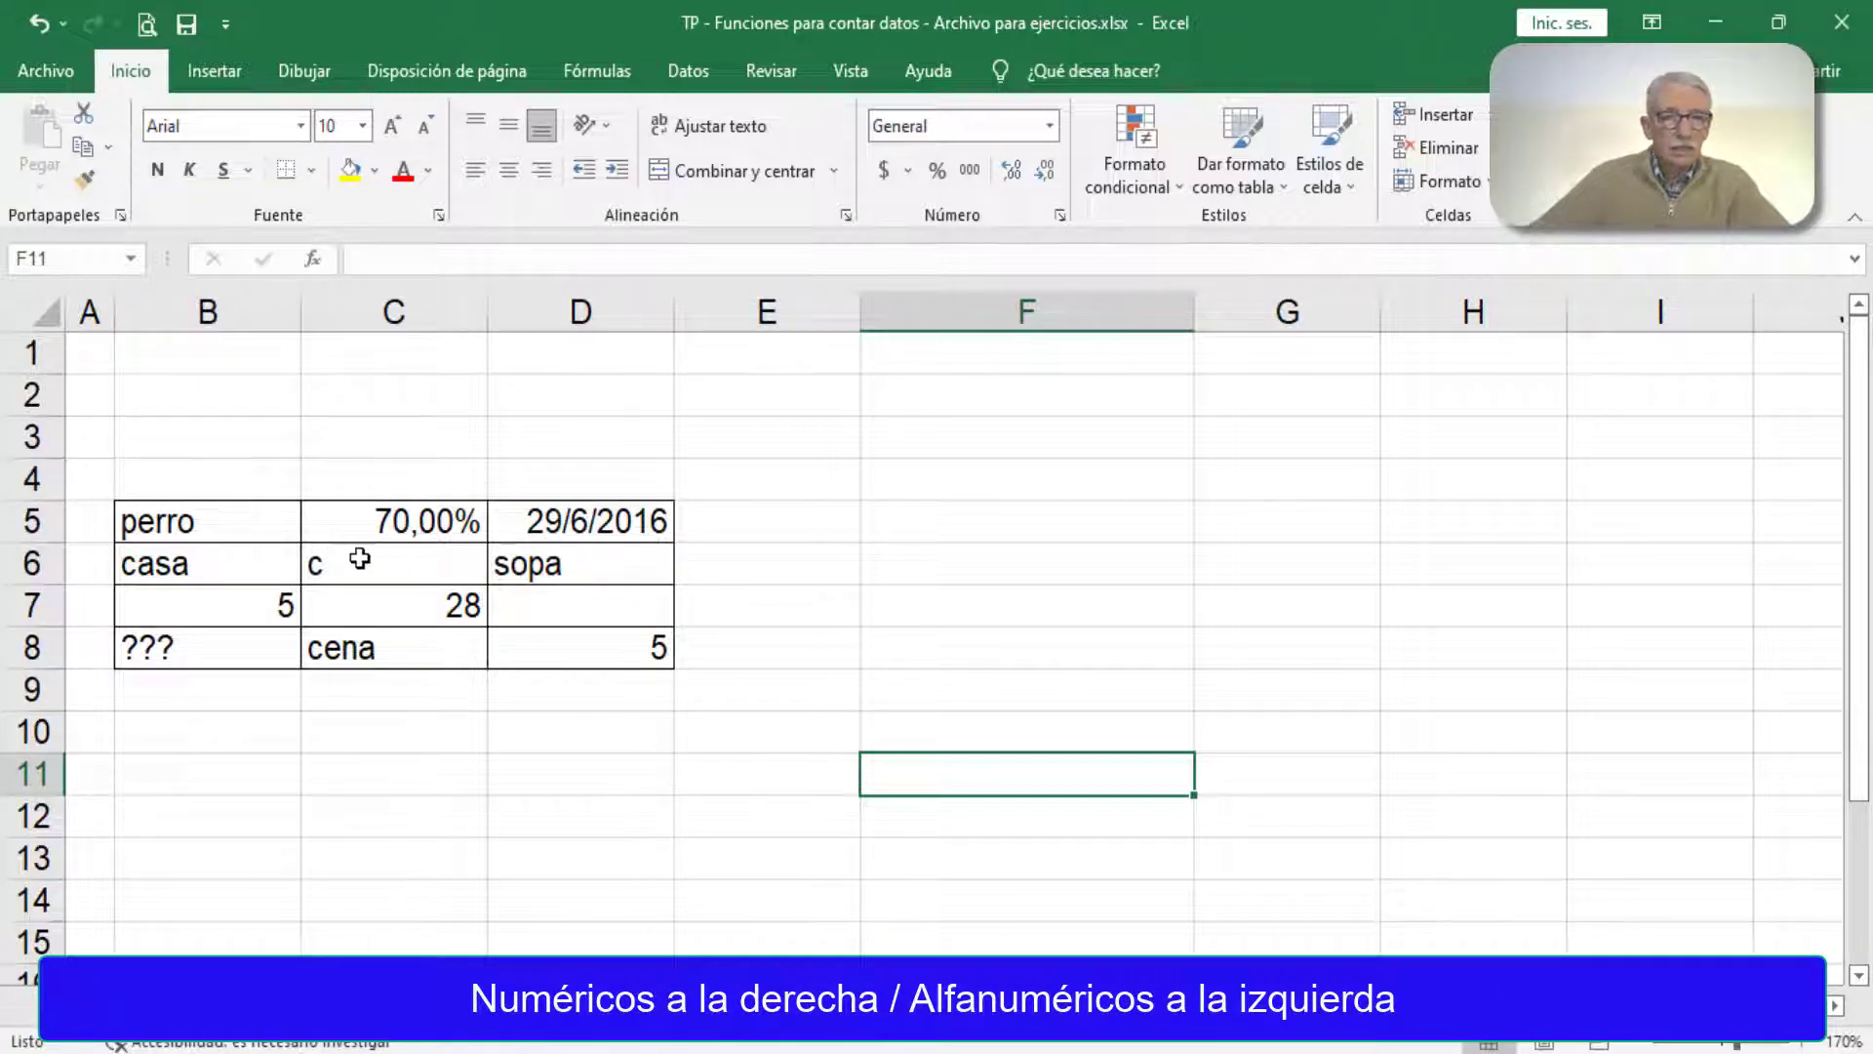
# Step: Check the number, percentage and date cells B7, C5 and D5, and widen column D slightly
pyautogui.click(250, 608)
pyautogui.click(422, 520)
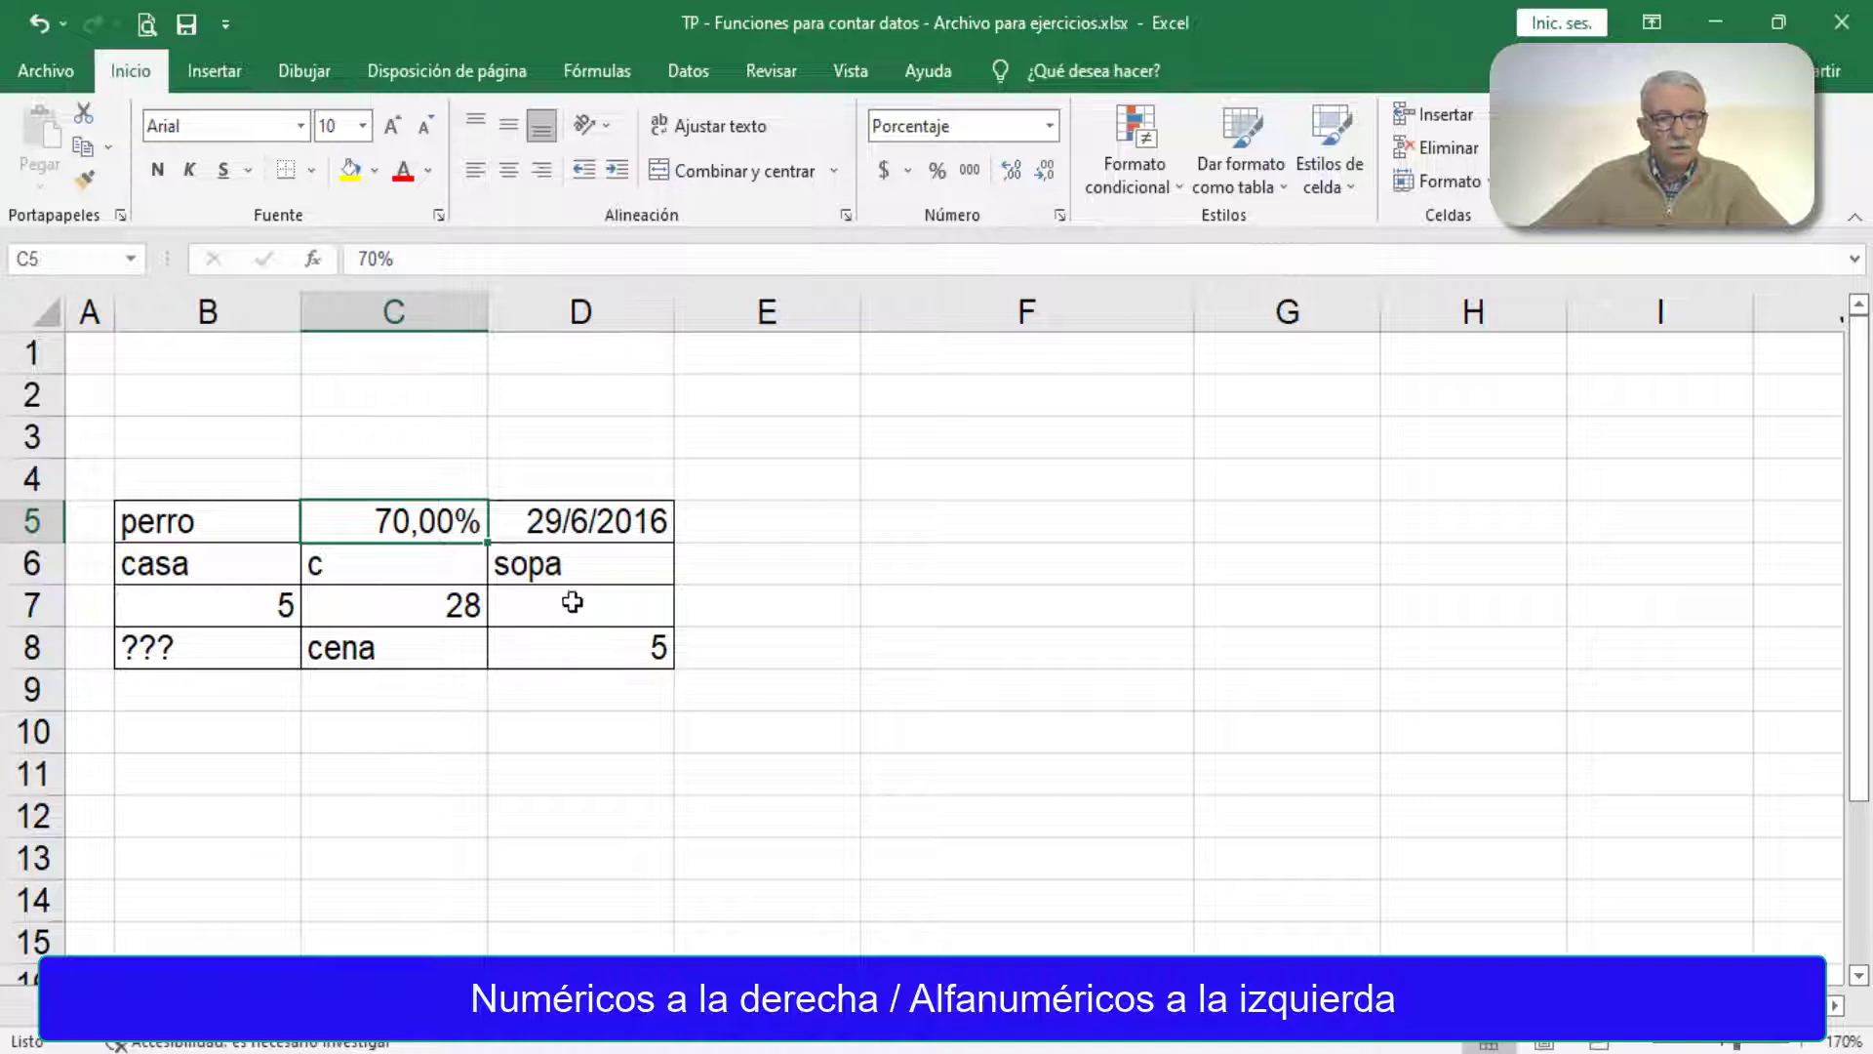
pyautogui.click(578, 520)
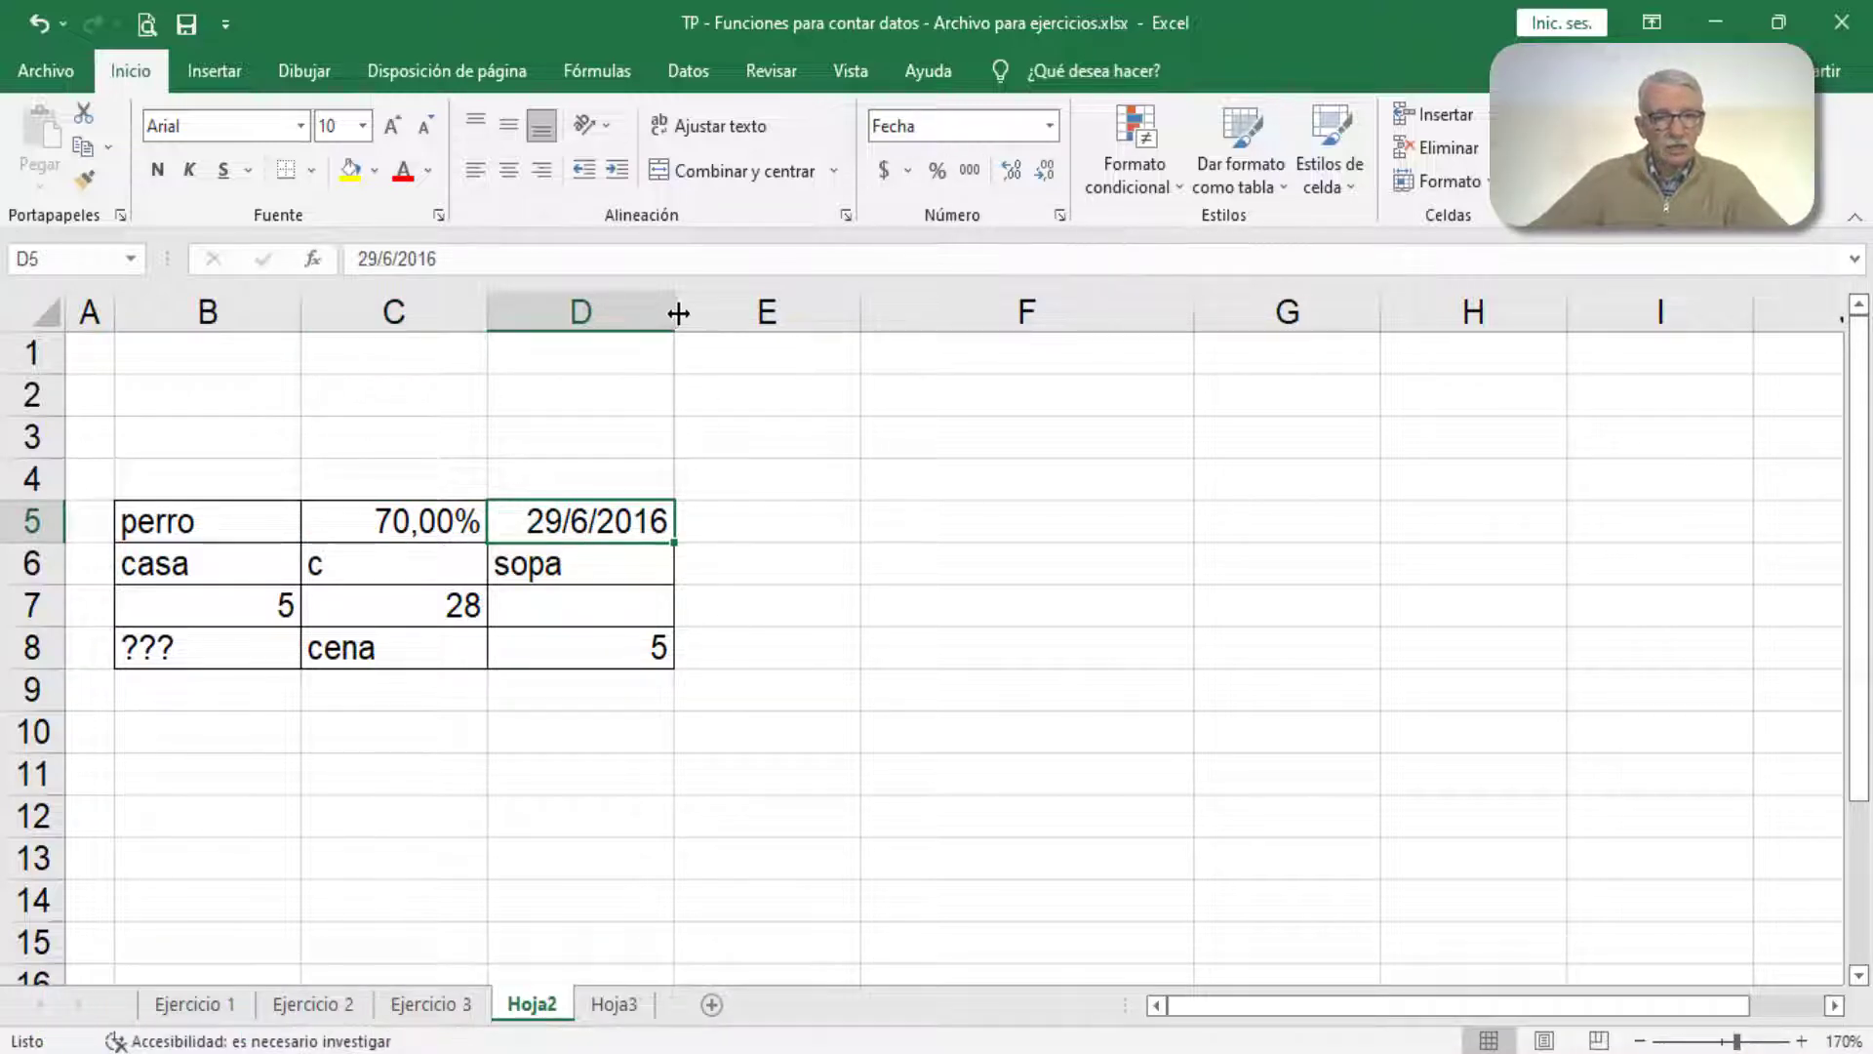
pyautogui.moveTo(678, 312); pyautogui.dragTo(707, 313)
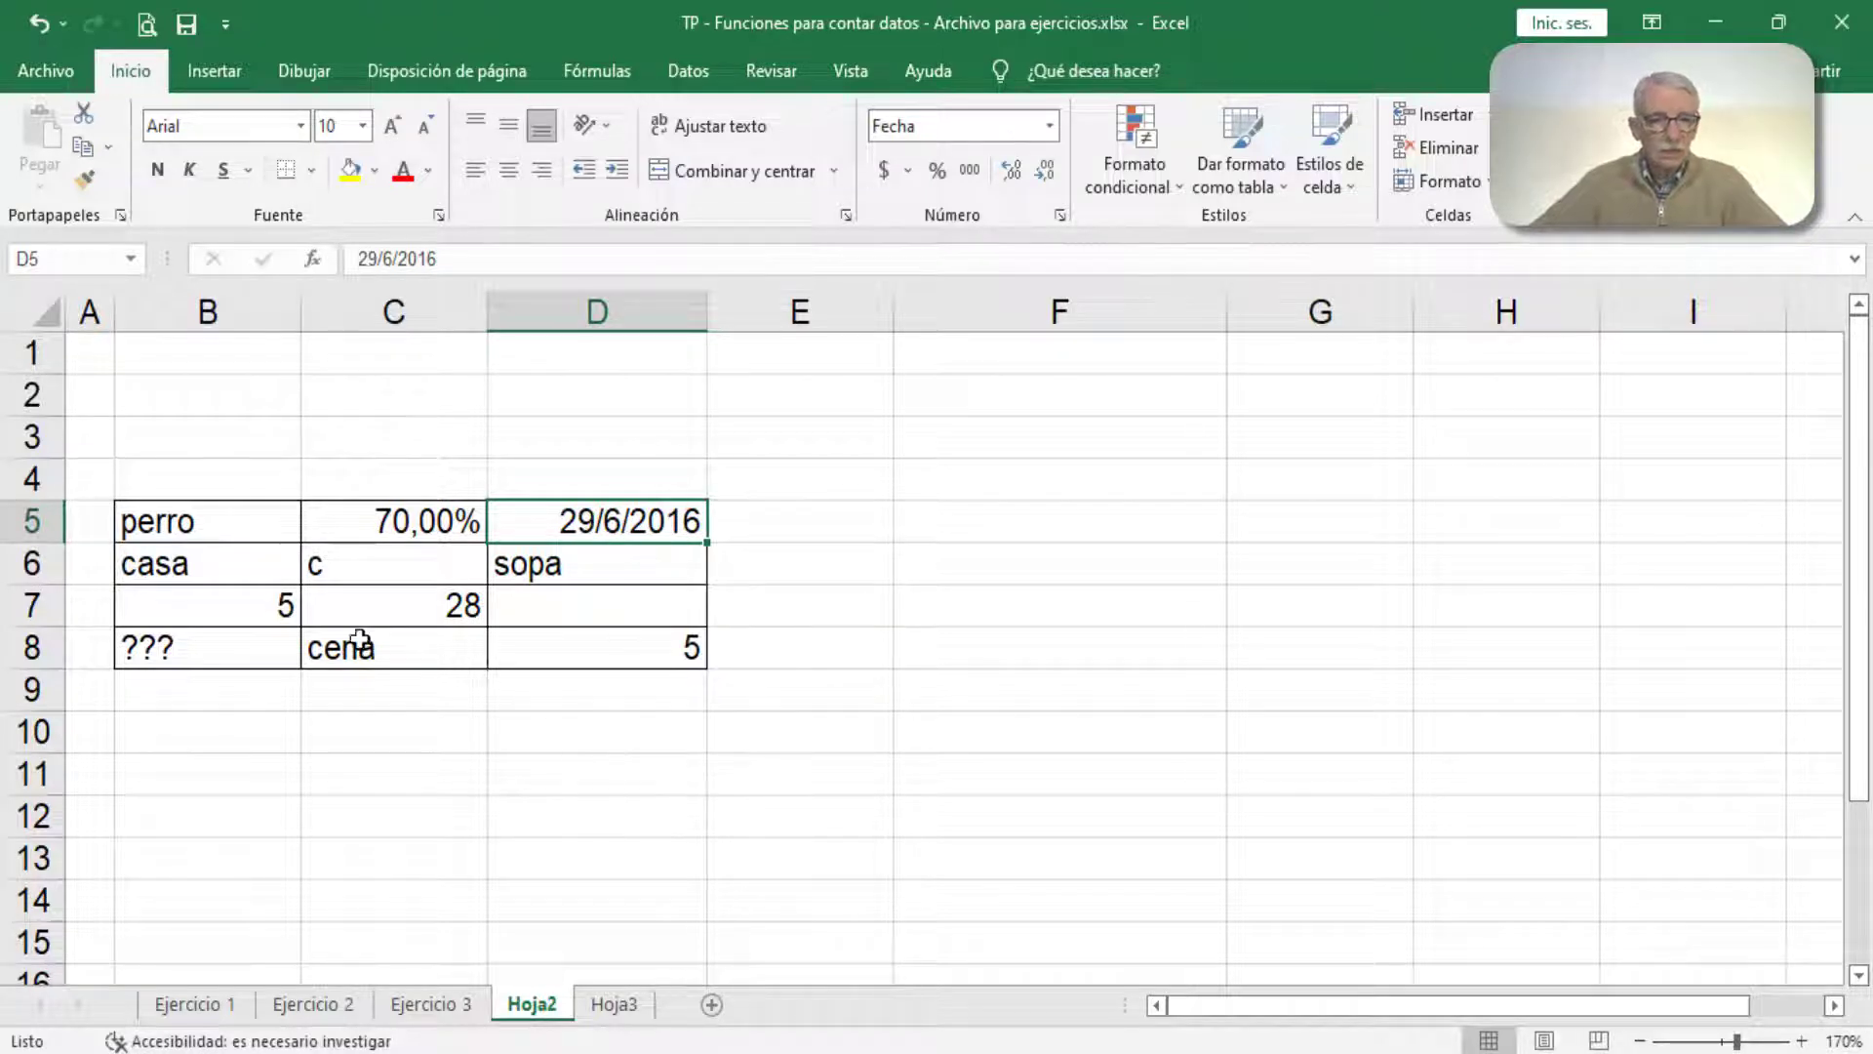
# Step: Examine the numeric entries of the data table in cells B7, C7, D8 and C5
pyautogui.click(291, 607)
pyautogui.click(395, 614)
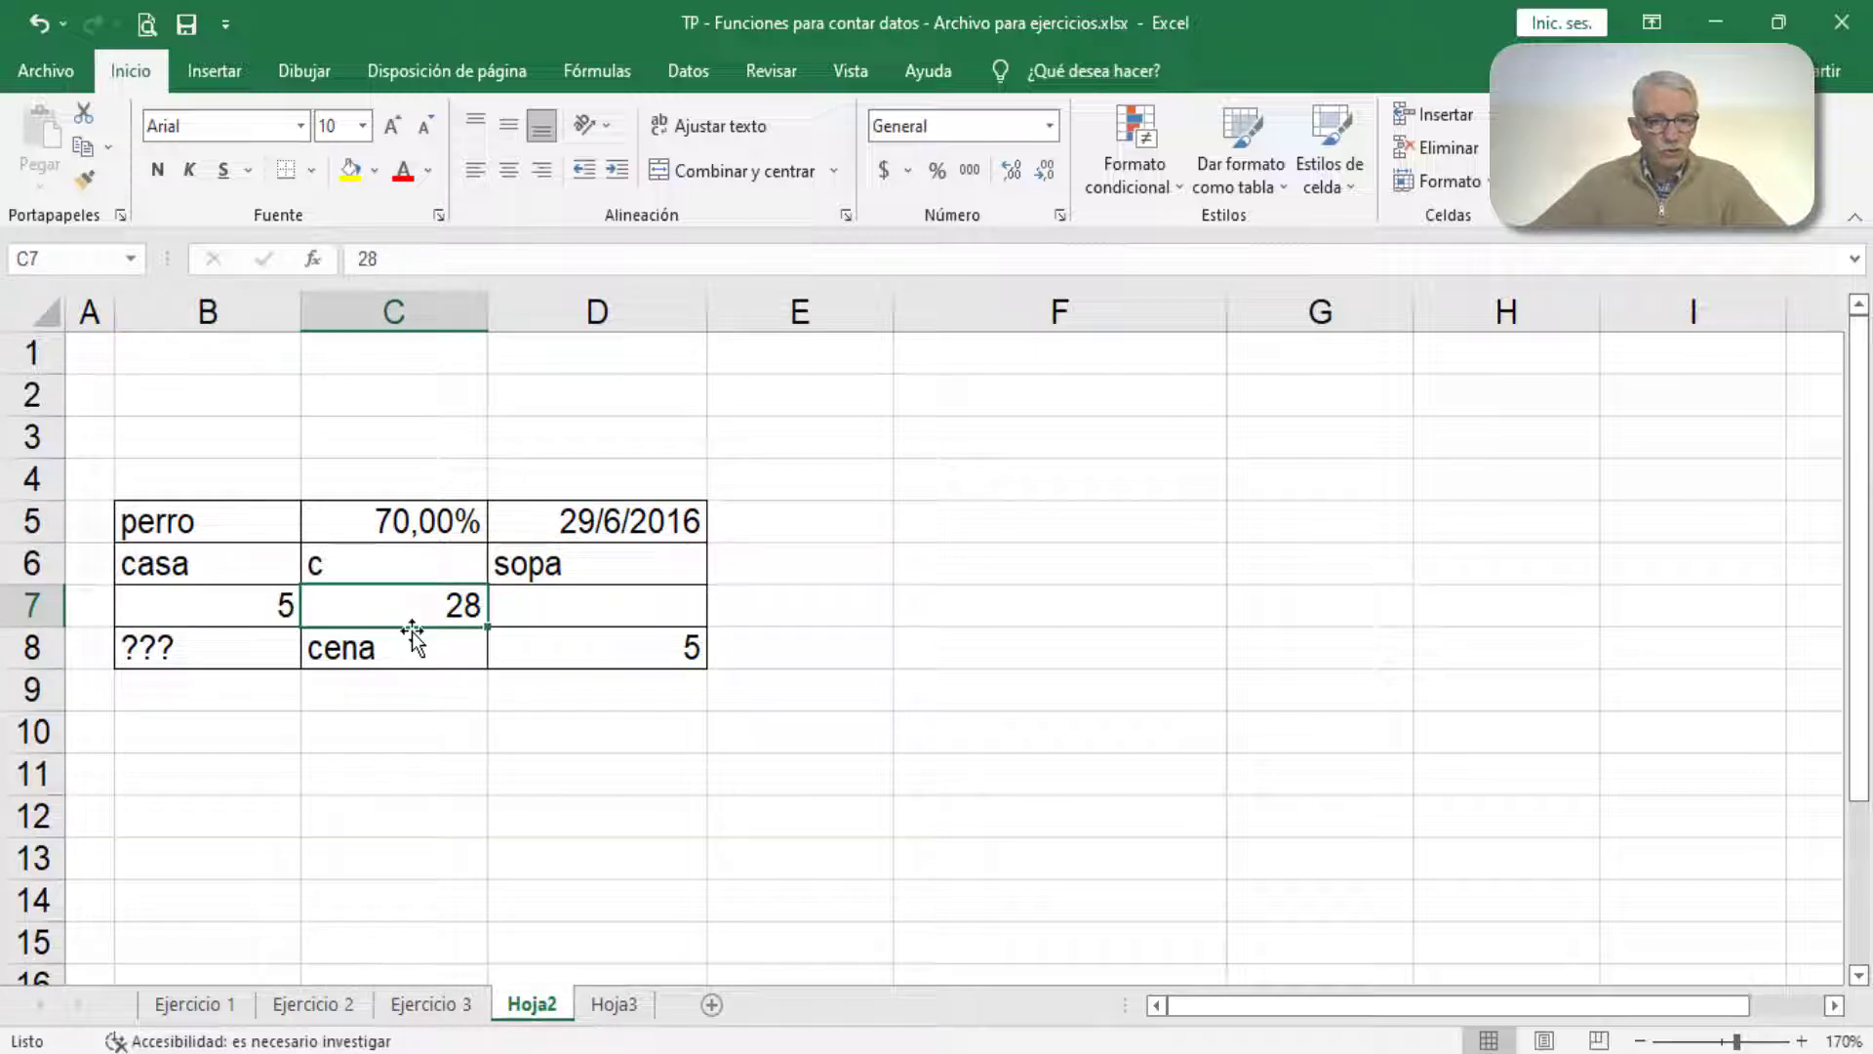
pyautogui.click(582, 649)
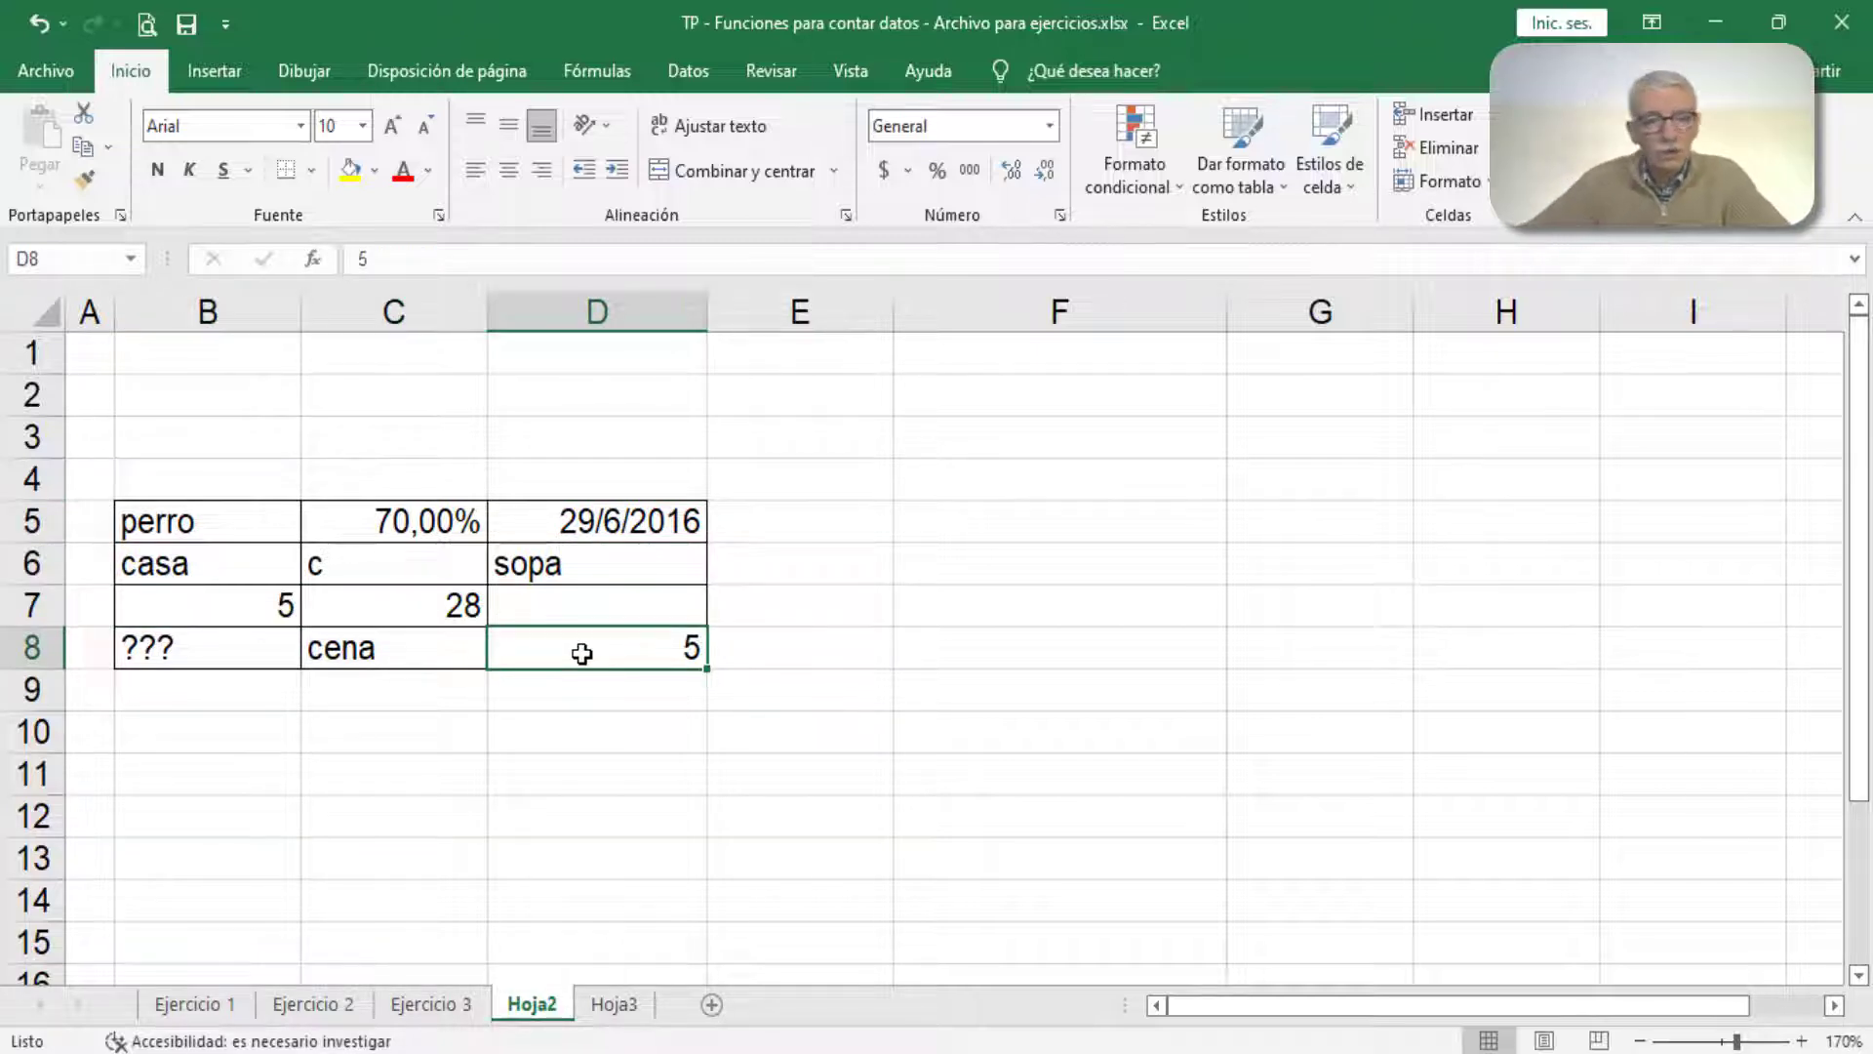
pyautogui.click(445, 525)
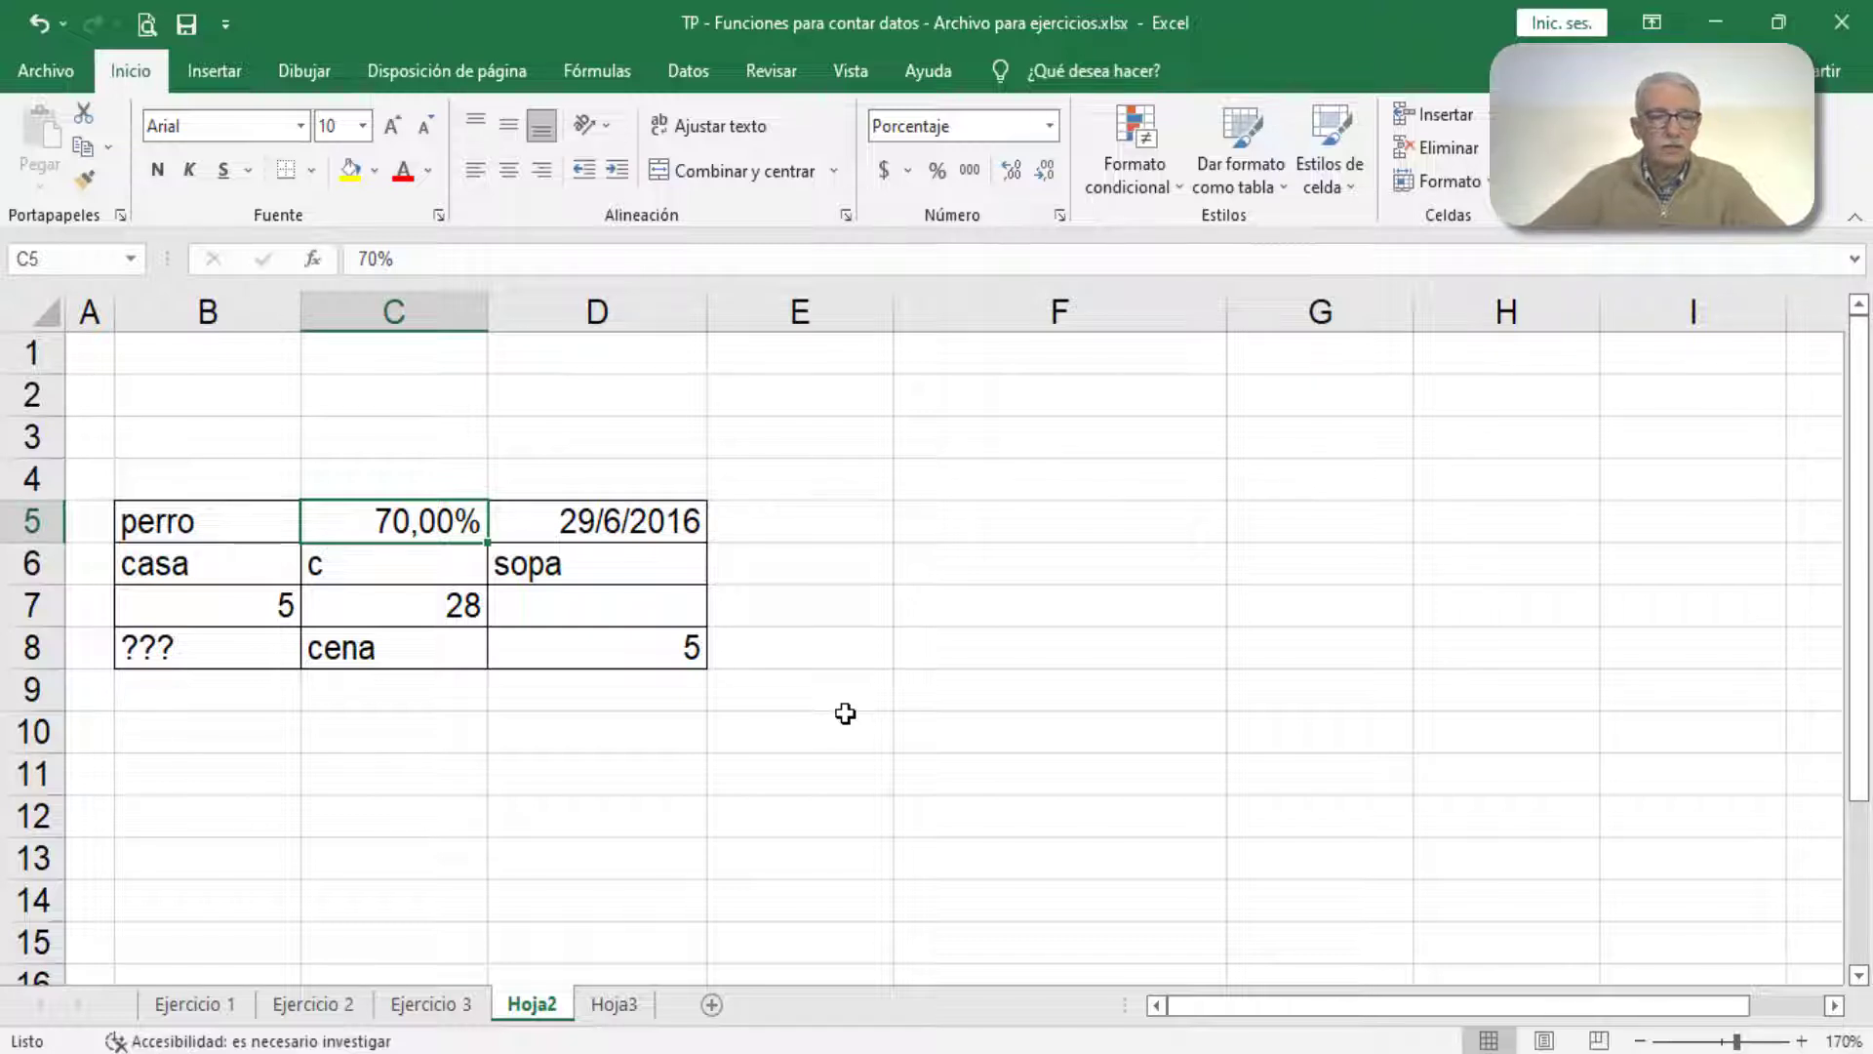
# Step: Switch the date in D5 to General number format and restore it to the short date format (Fecha corta)
pyautogui.click(661, 524)
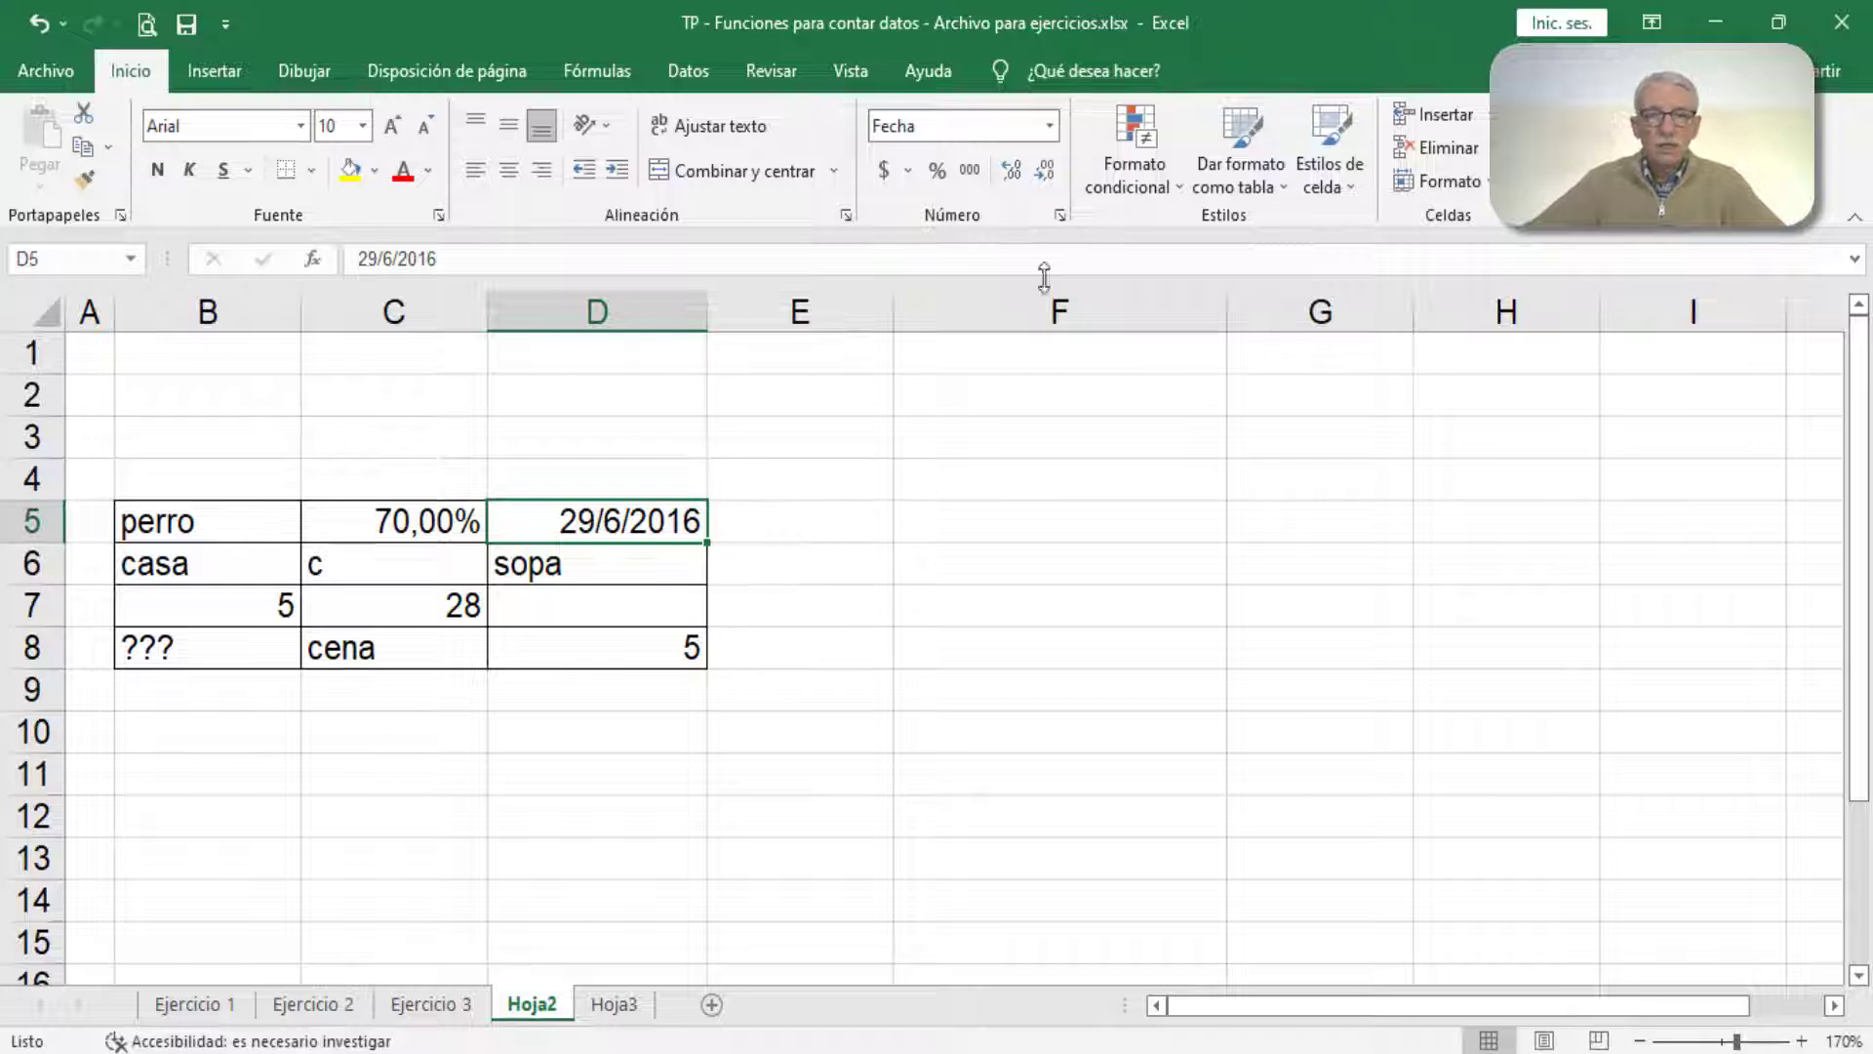
pyautogui.click(1048, 125)
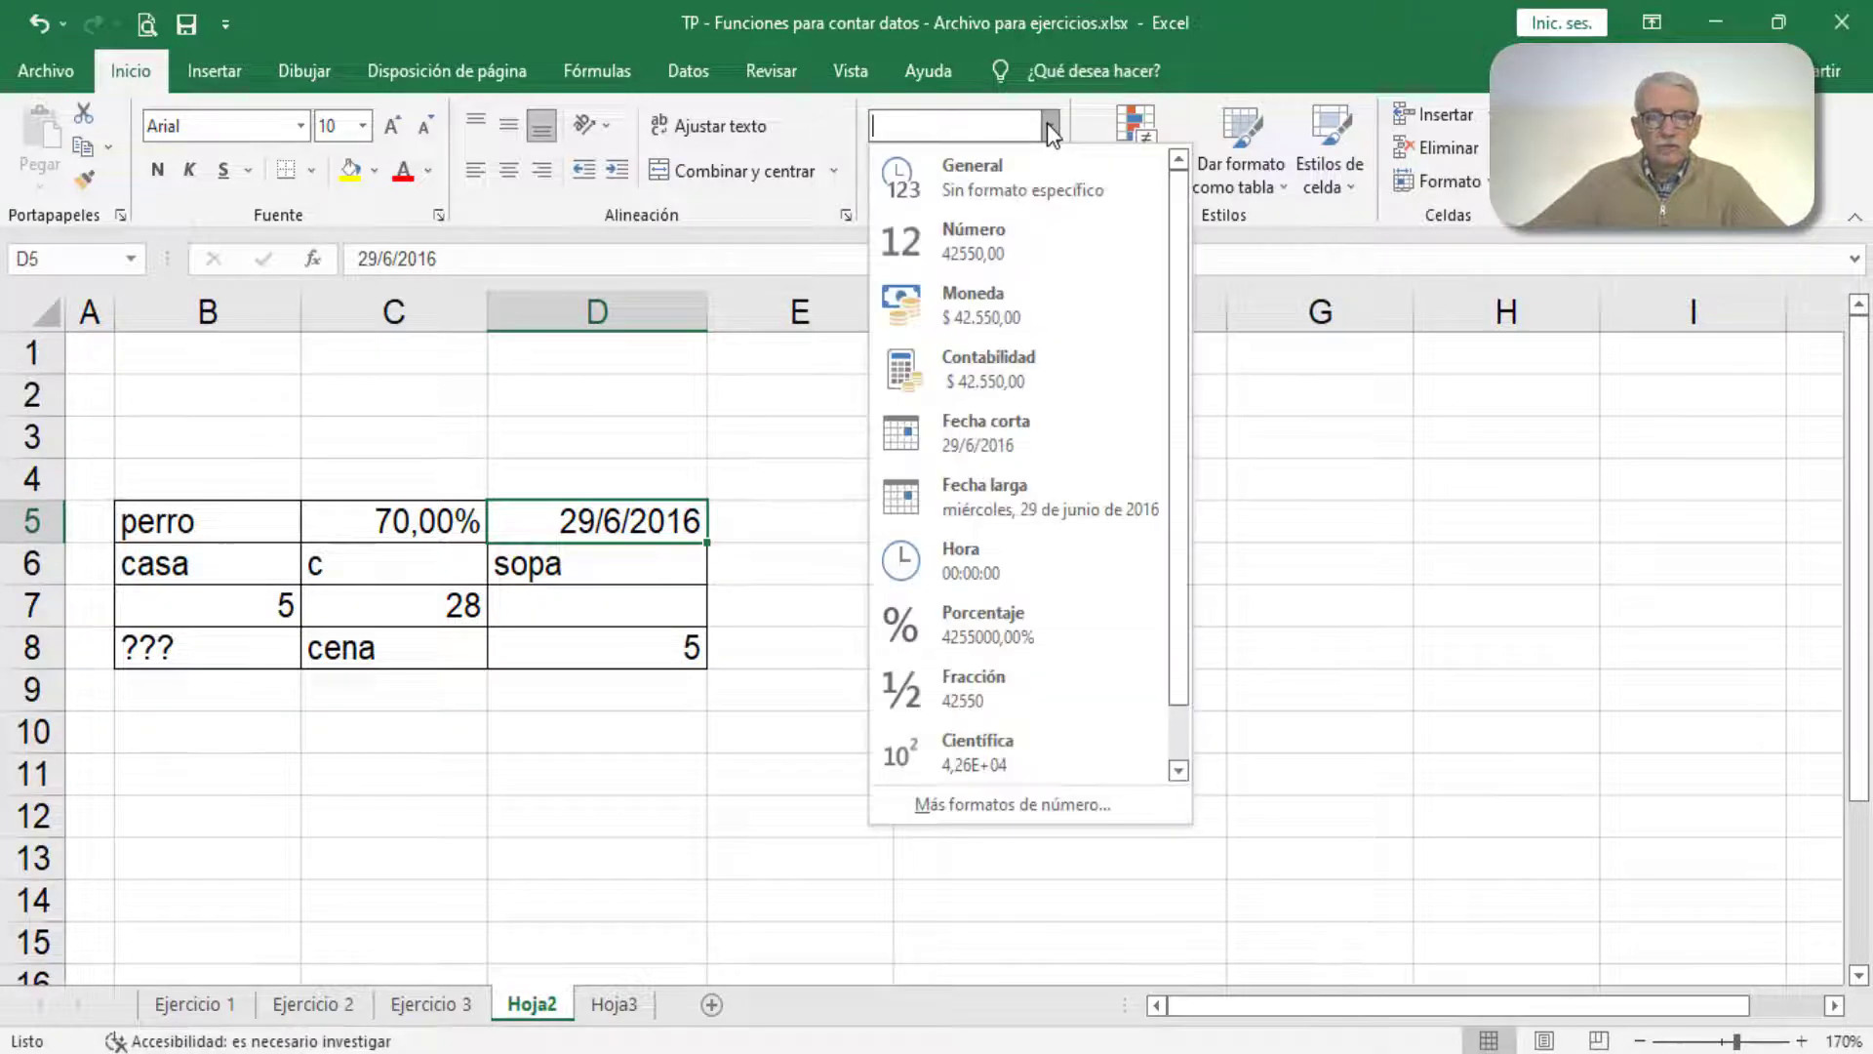
pyautogui.click(1015, 170)
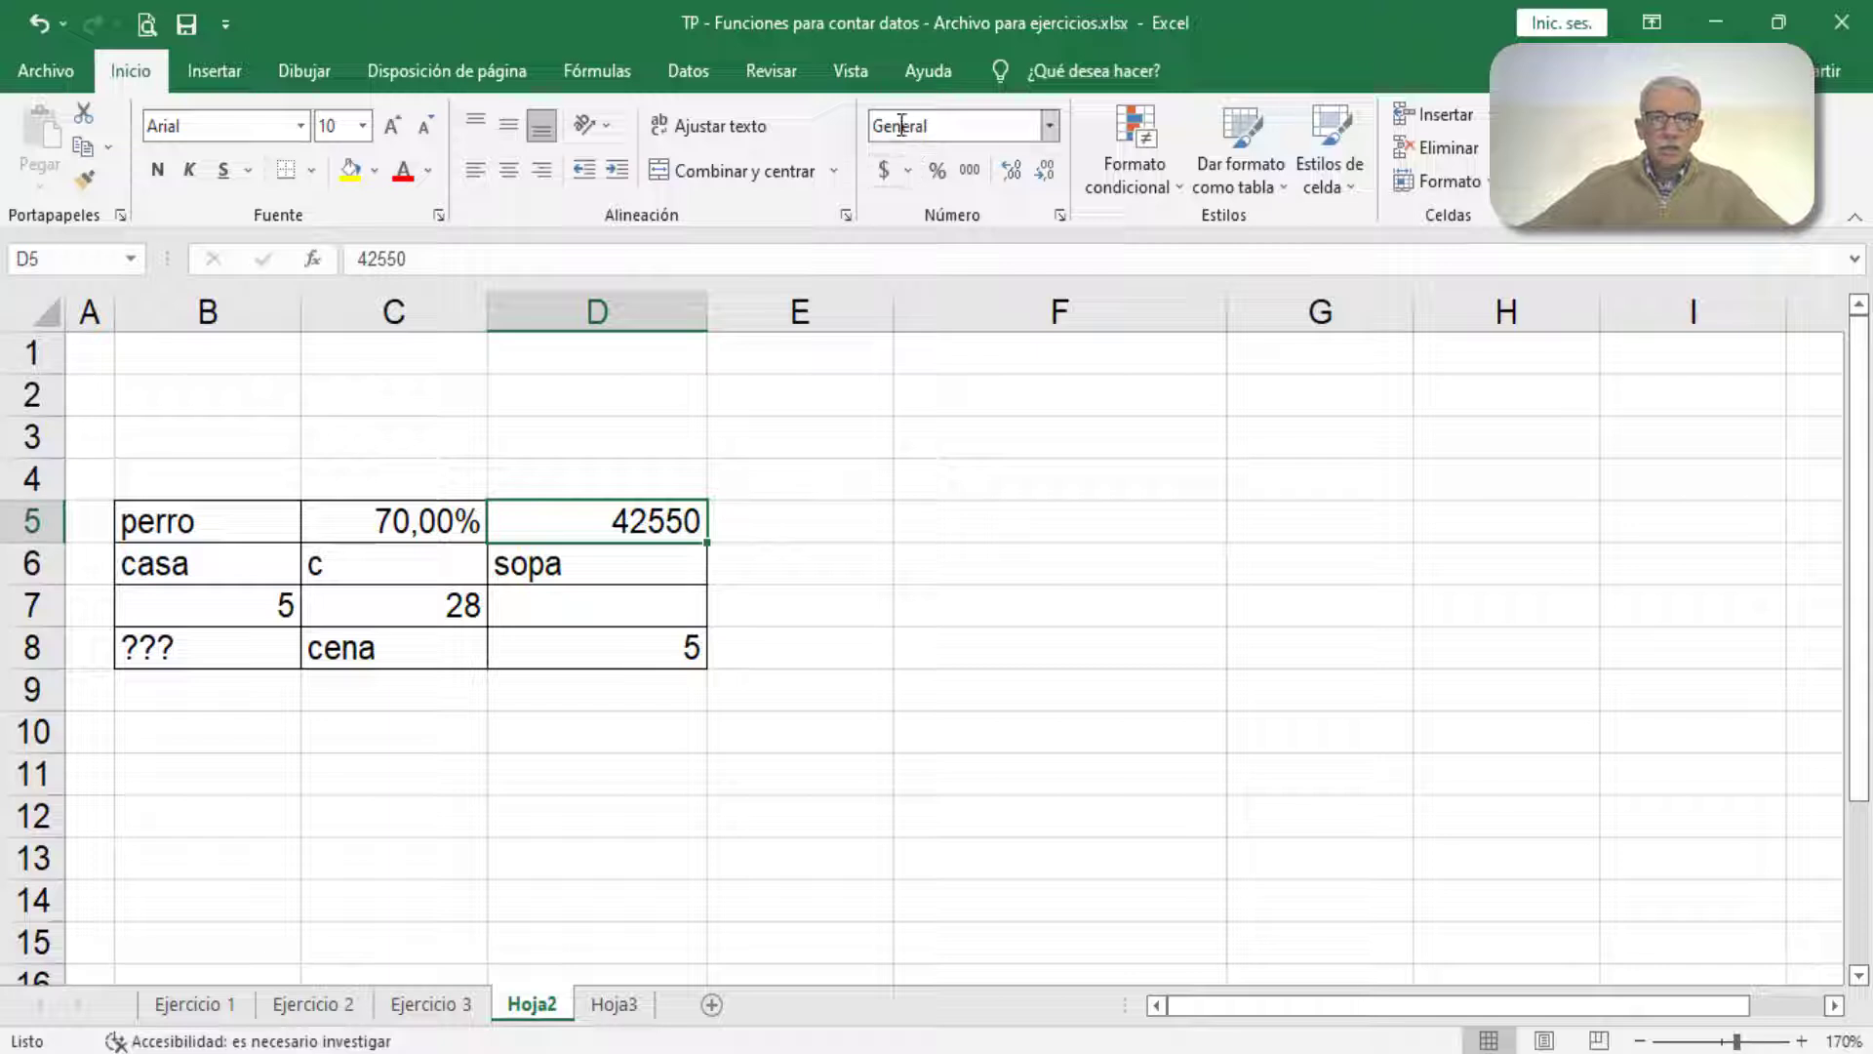
pyautogui.click(1050, 125)
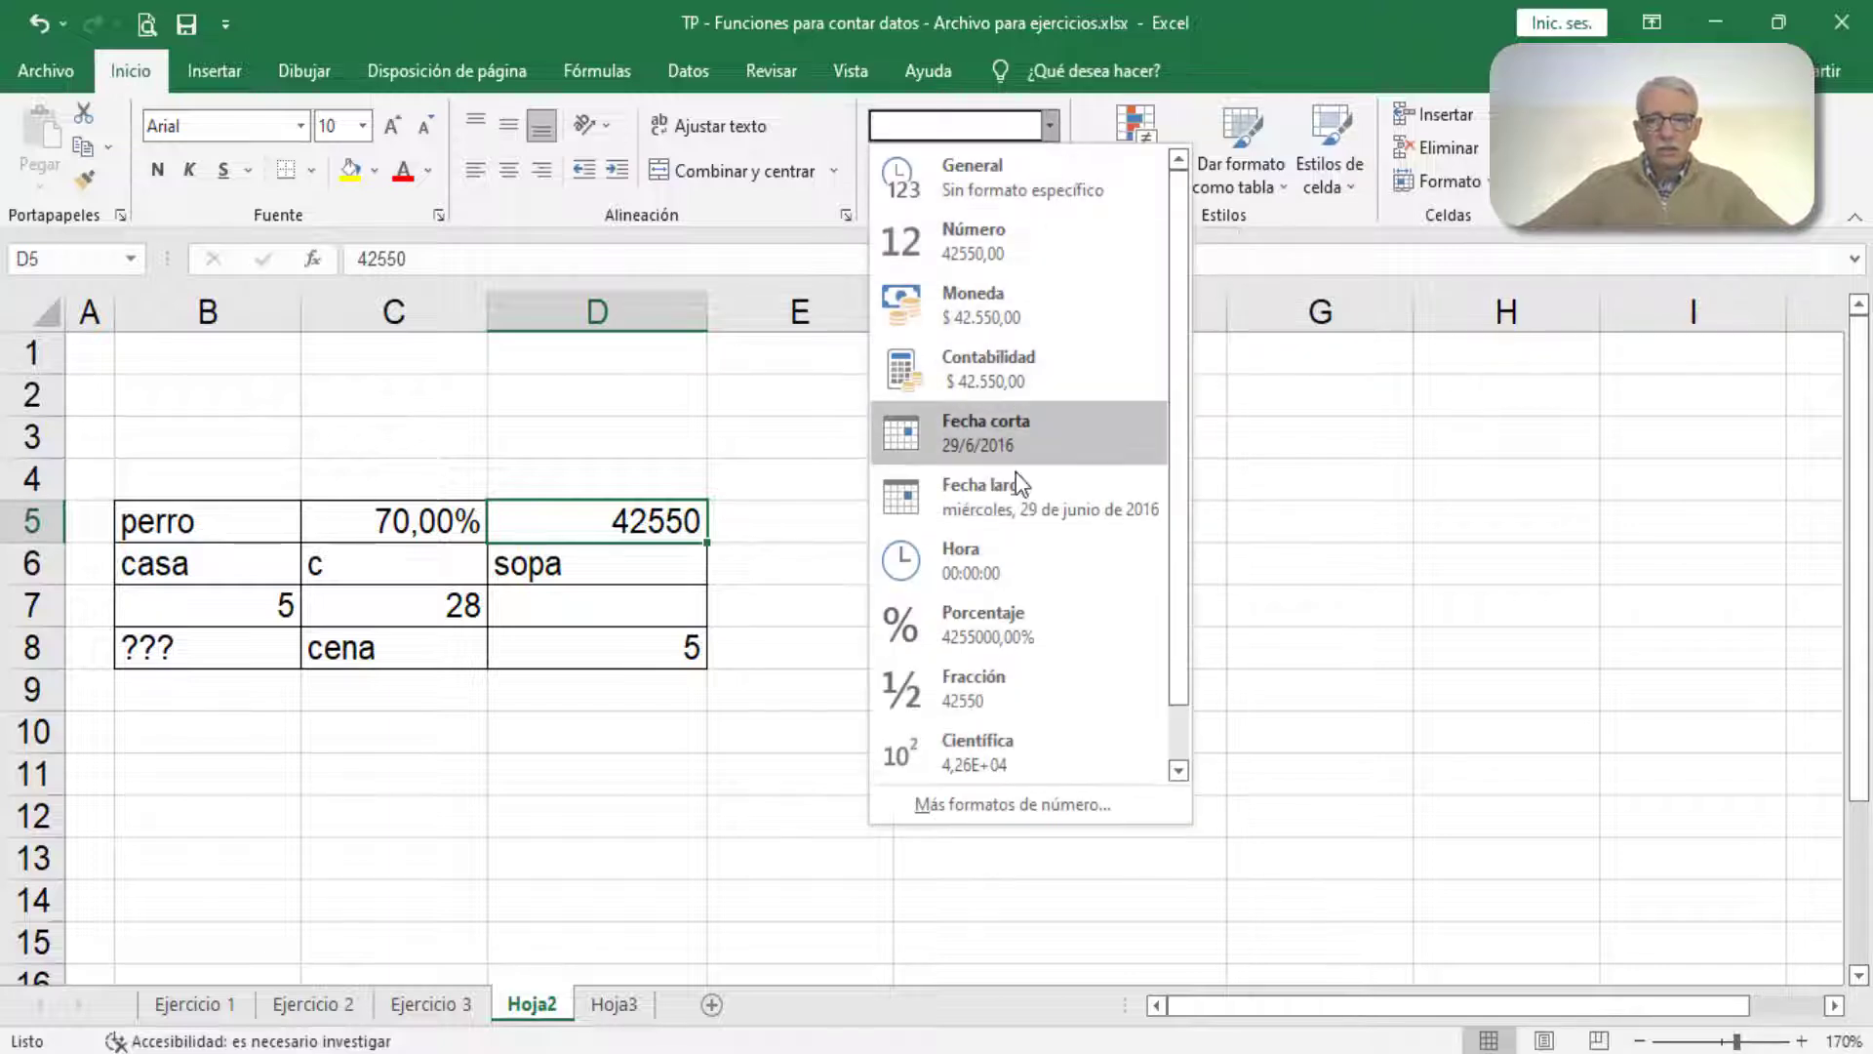
pyautogui.click(1024, 429)
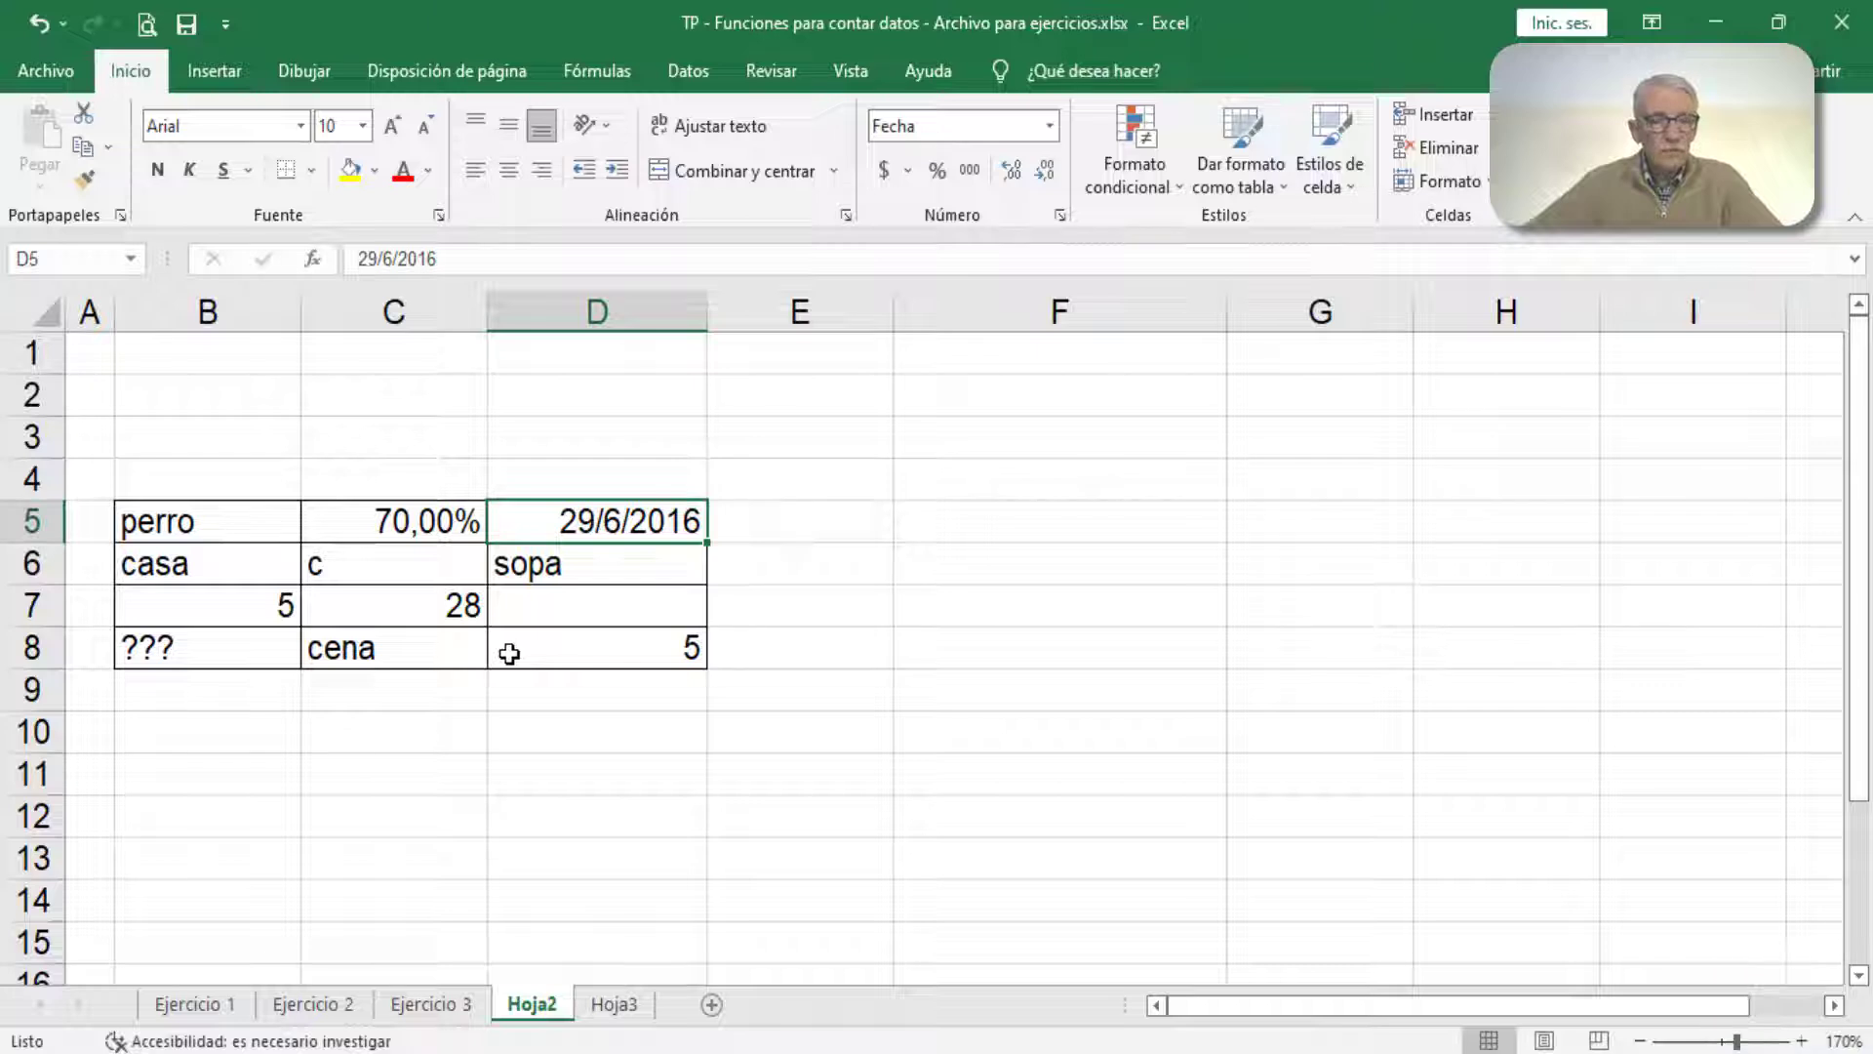
# Step: Enter the label "Datos numéricos" in cell F5
pyautogui.click(976, 523)
pyautogui.write('Da')
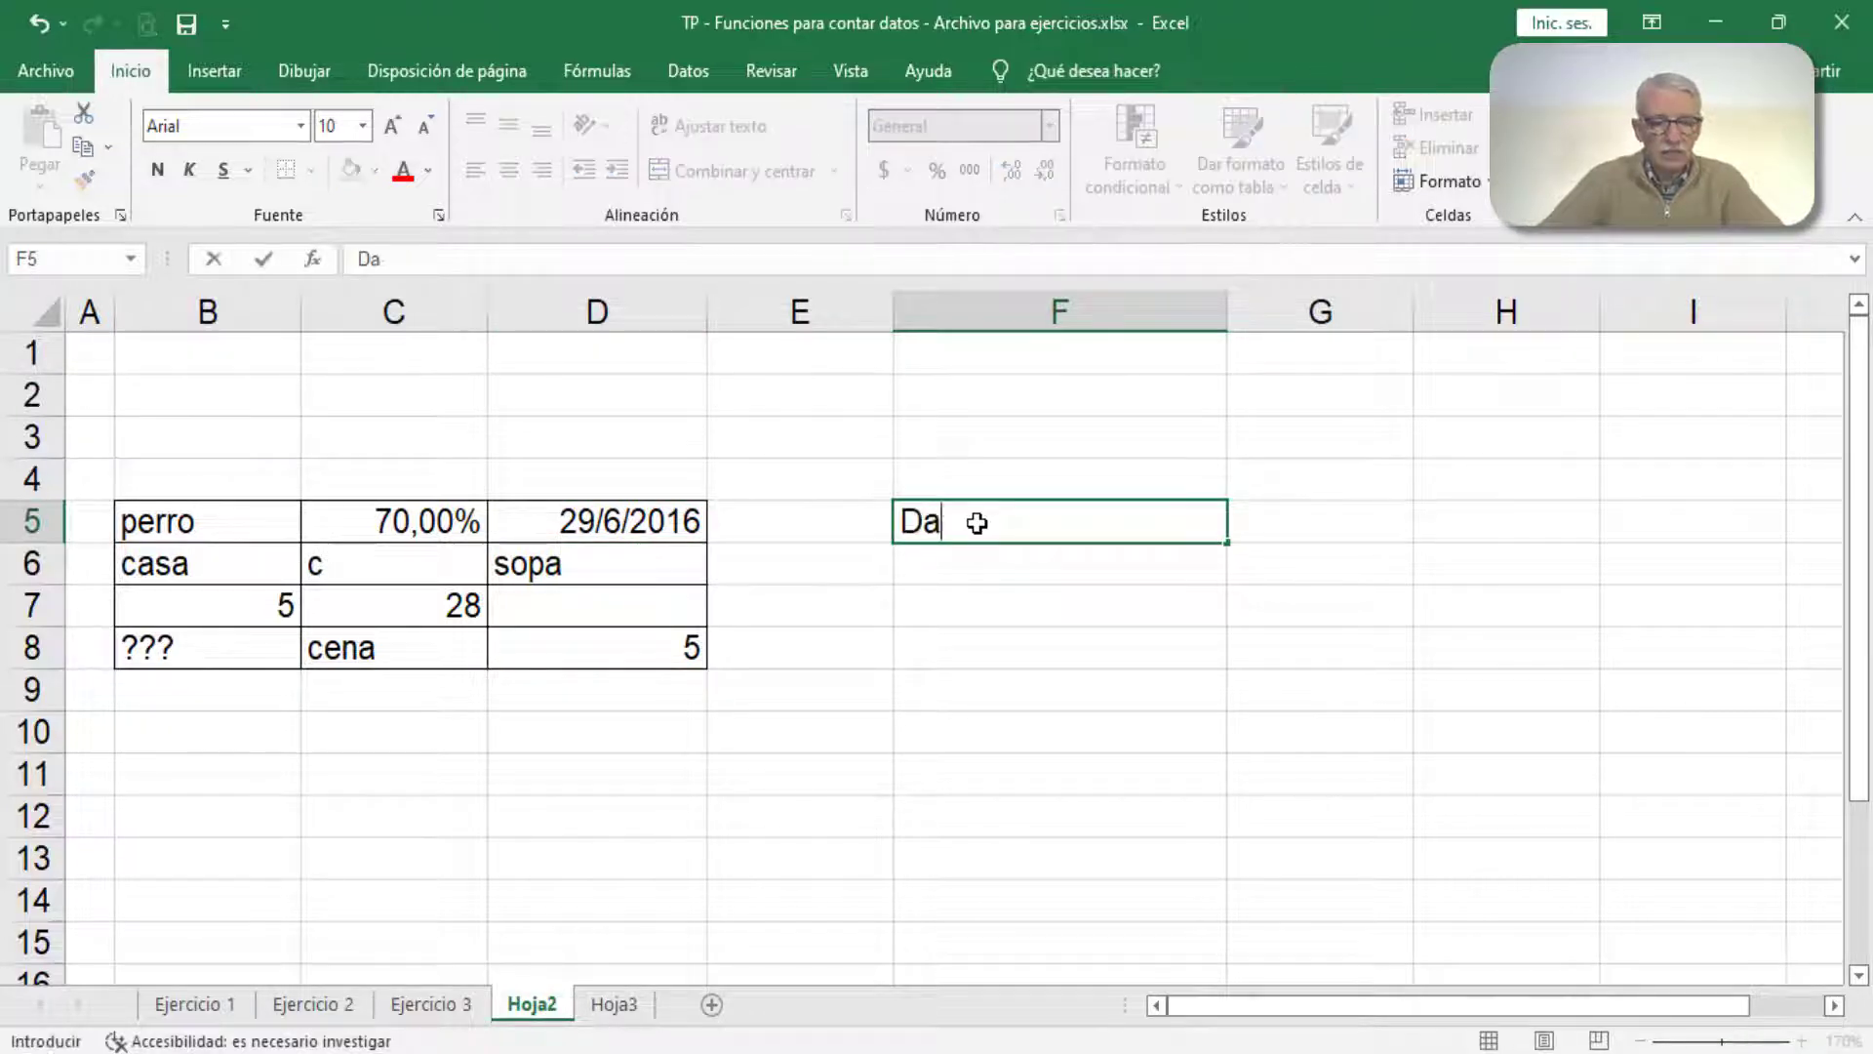
pyautogui.write('tos numéricos')
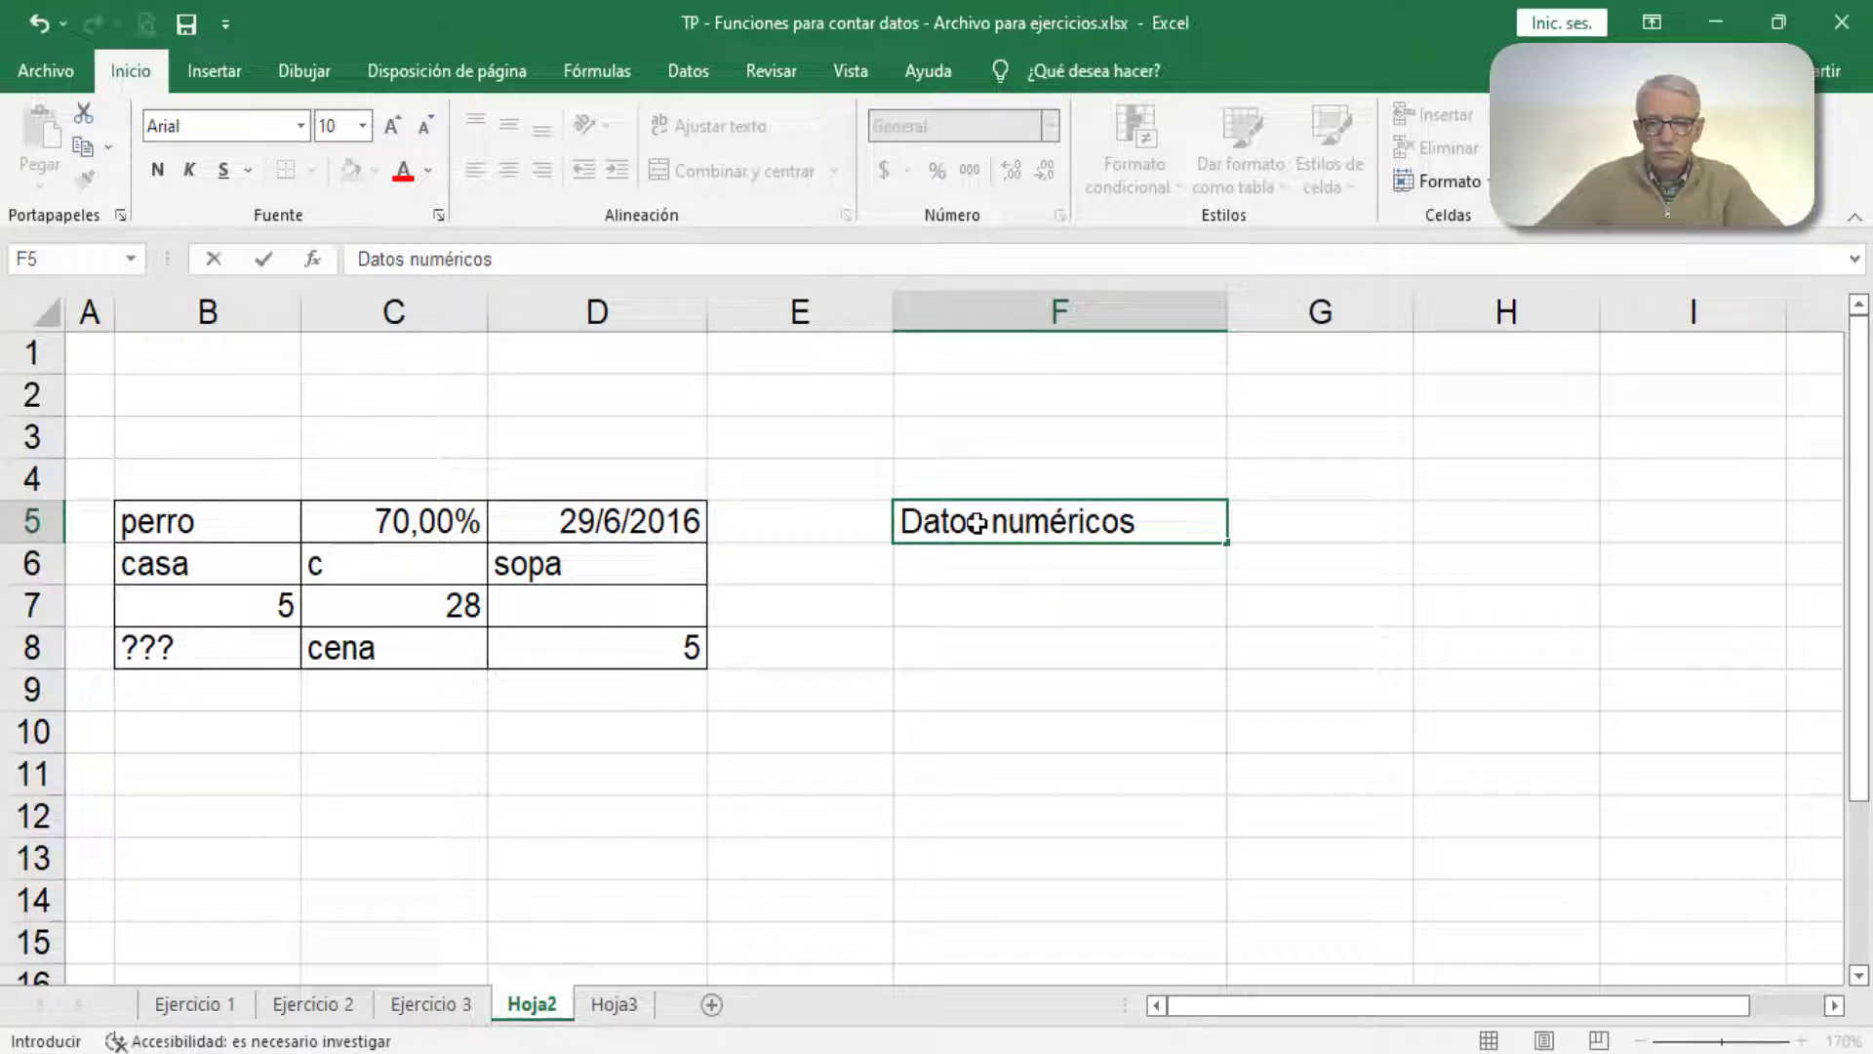
pyautogui.press('Return')
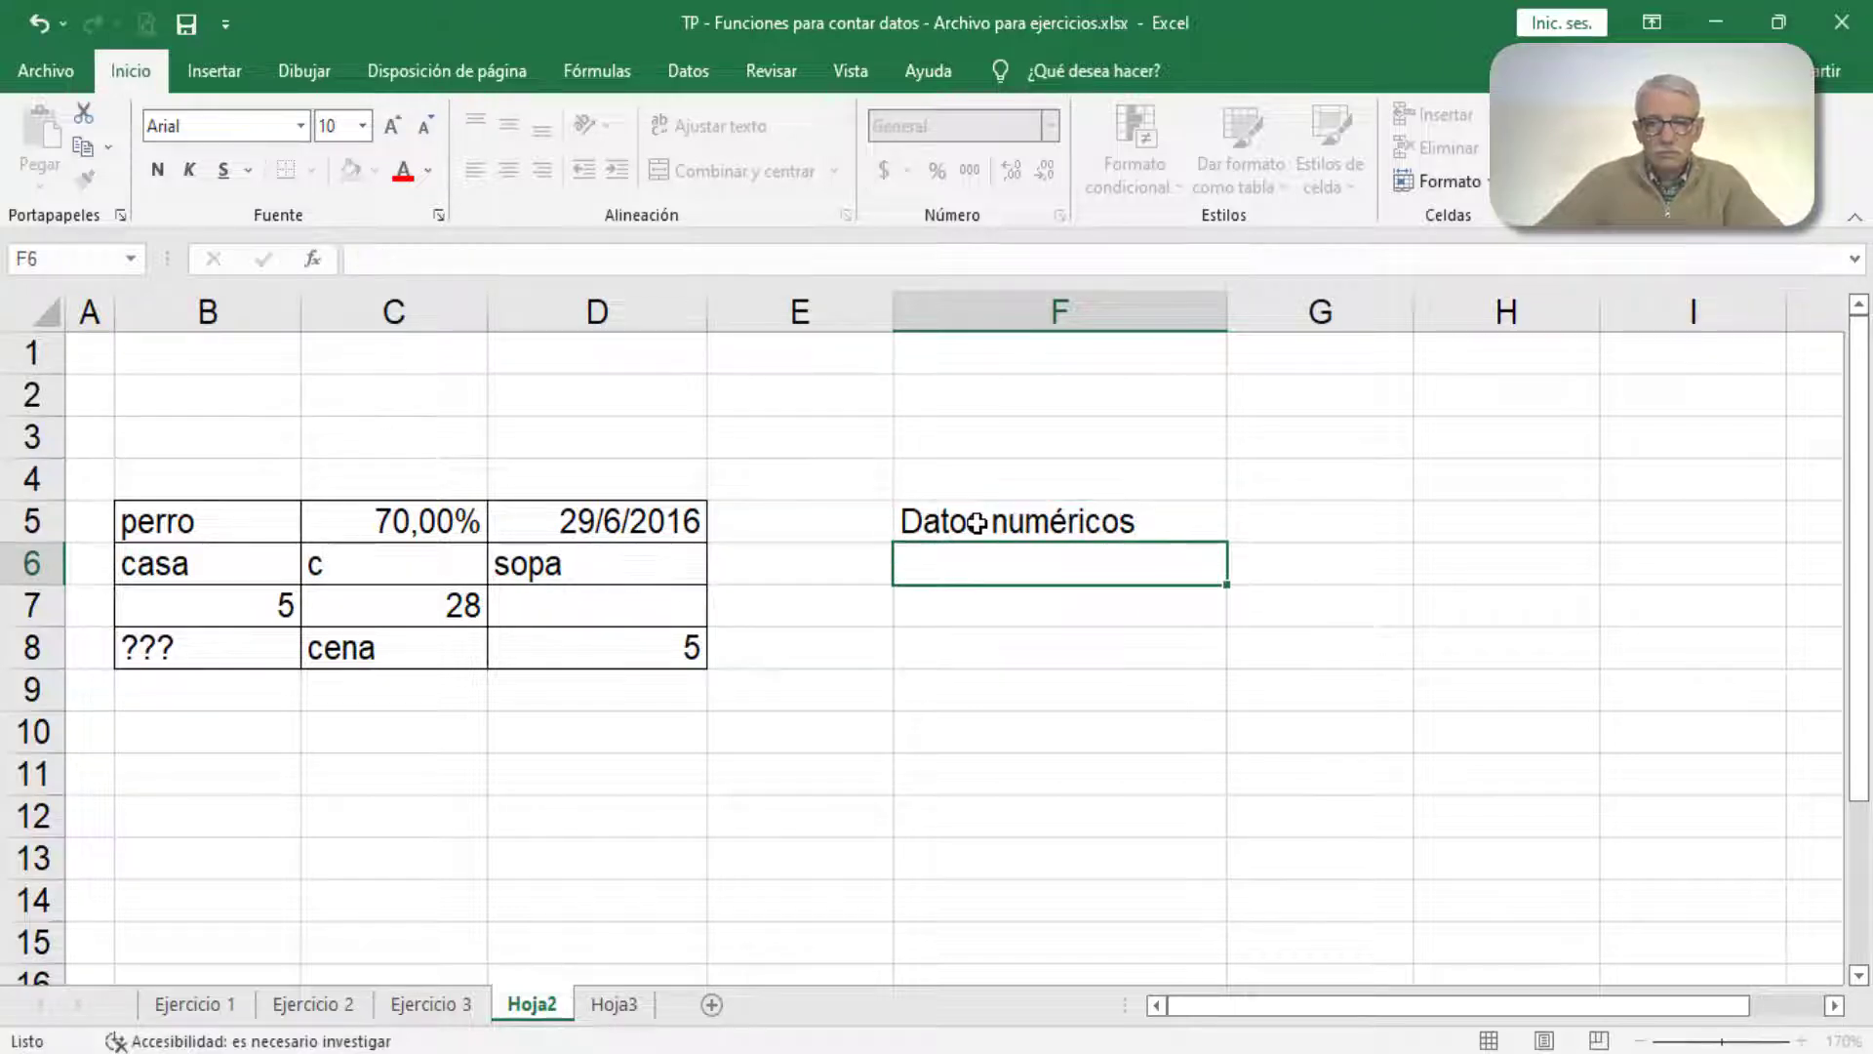
# Step: Enter the label "Datos no numéricos" in cell F6
pyautogui.write('Dato')
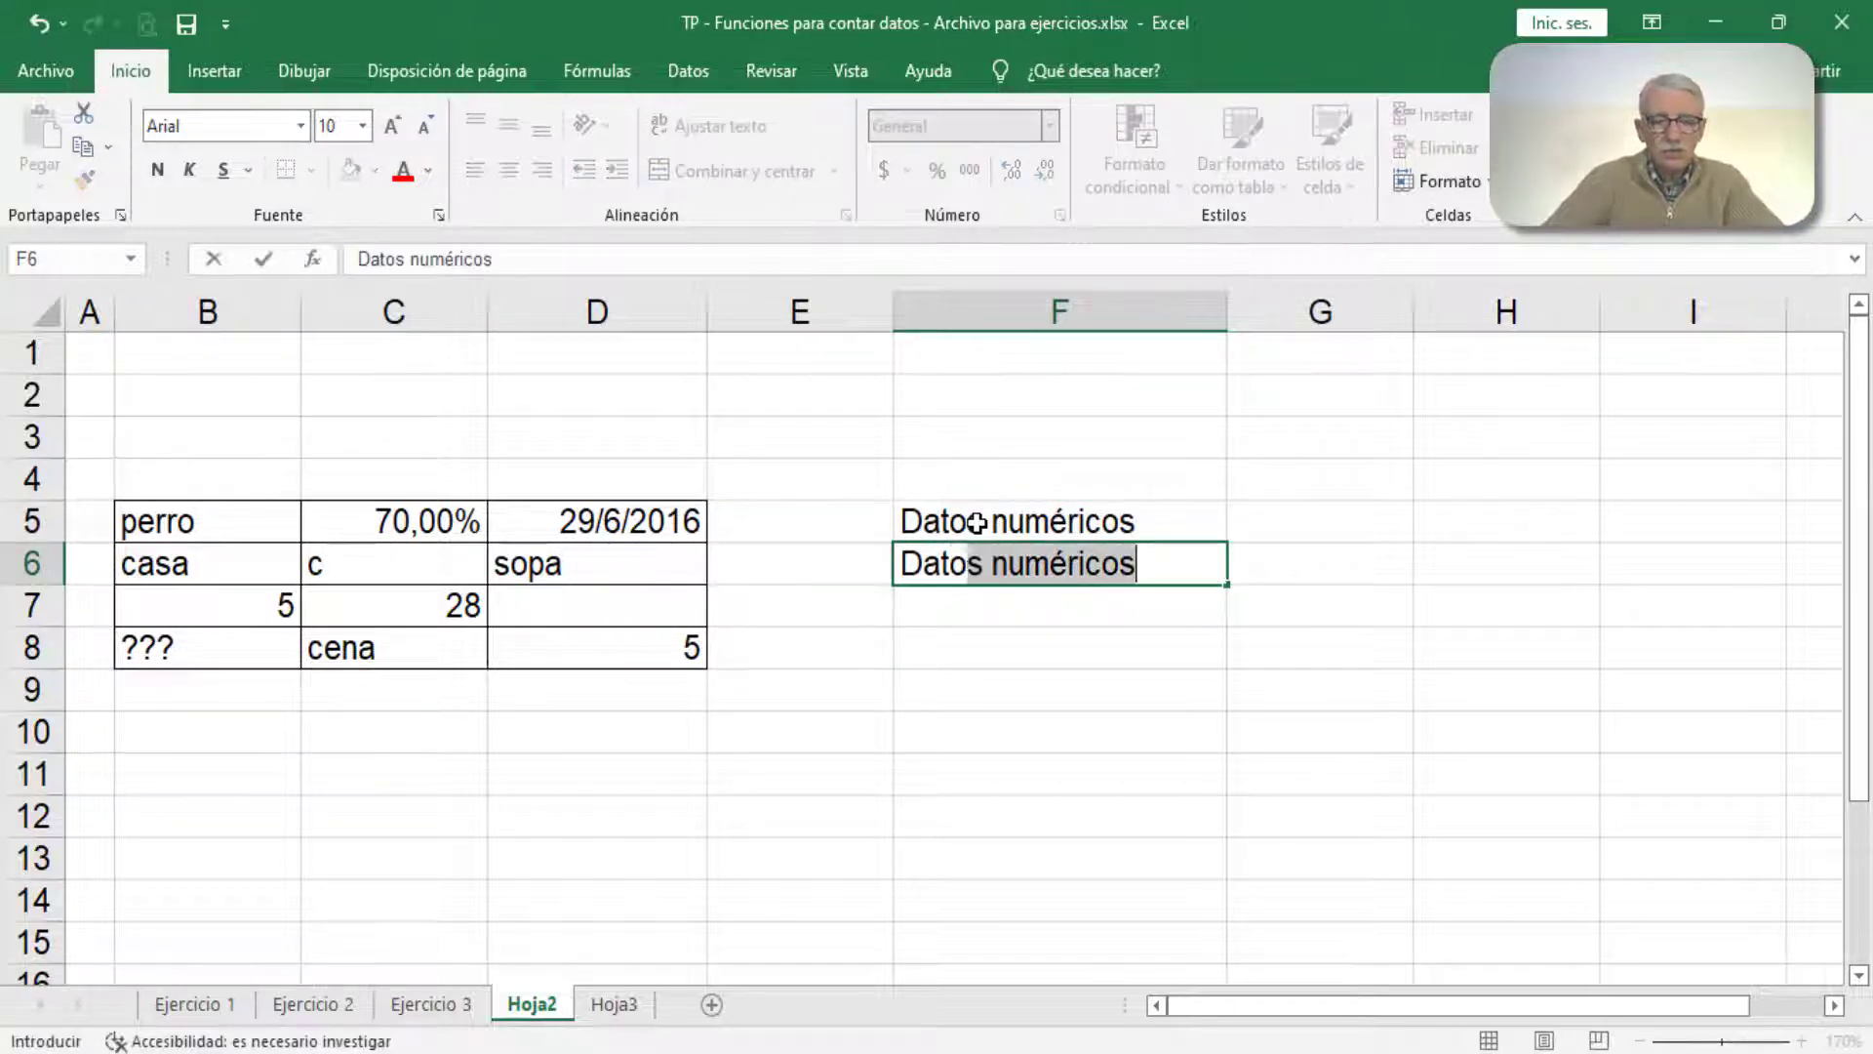
pyautogui.write('s no n')
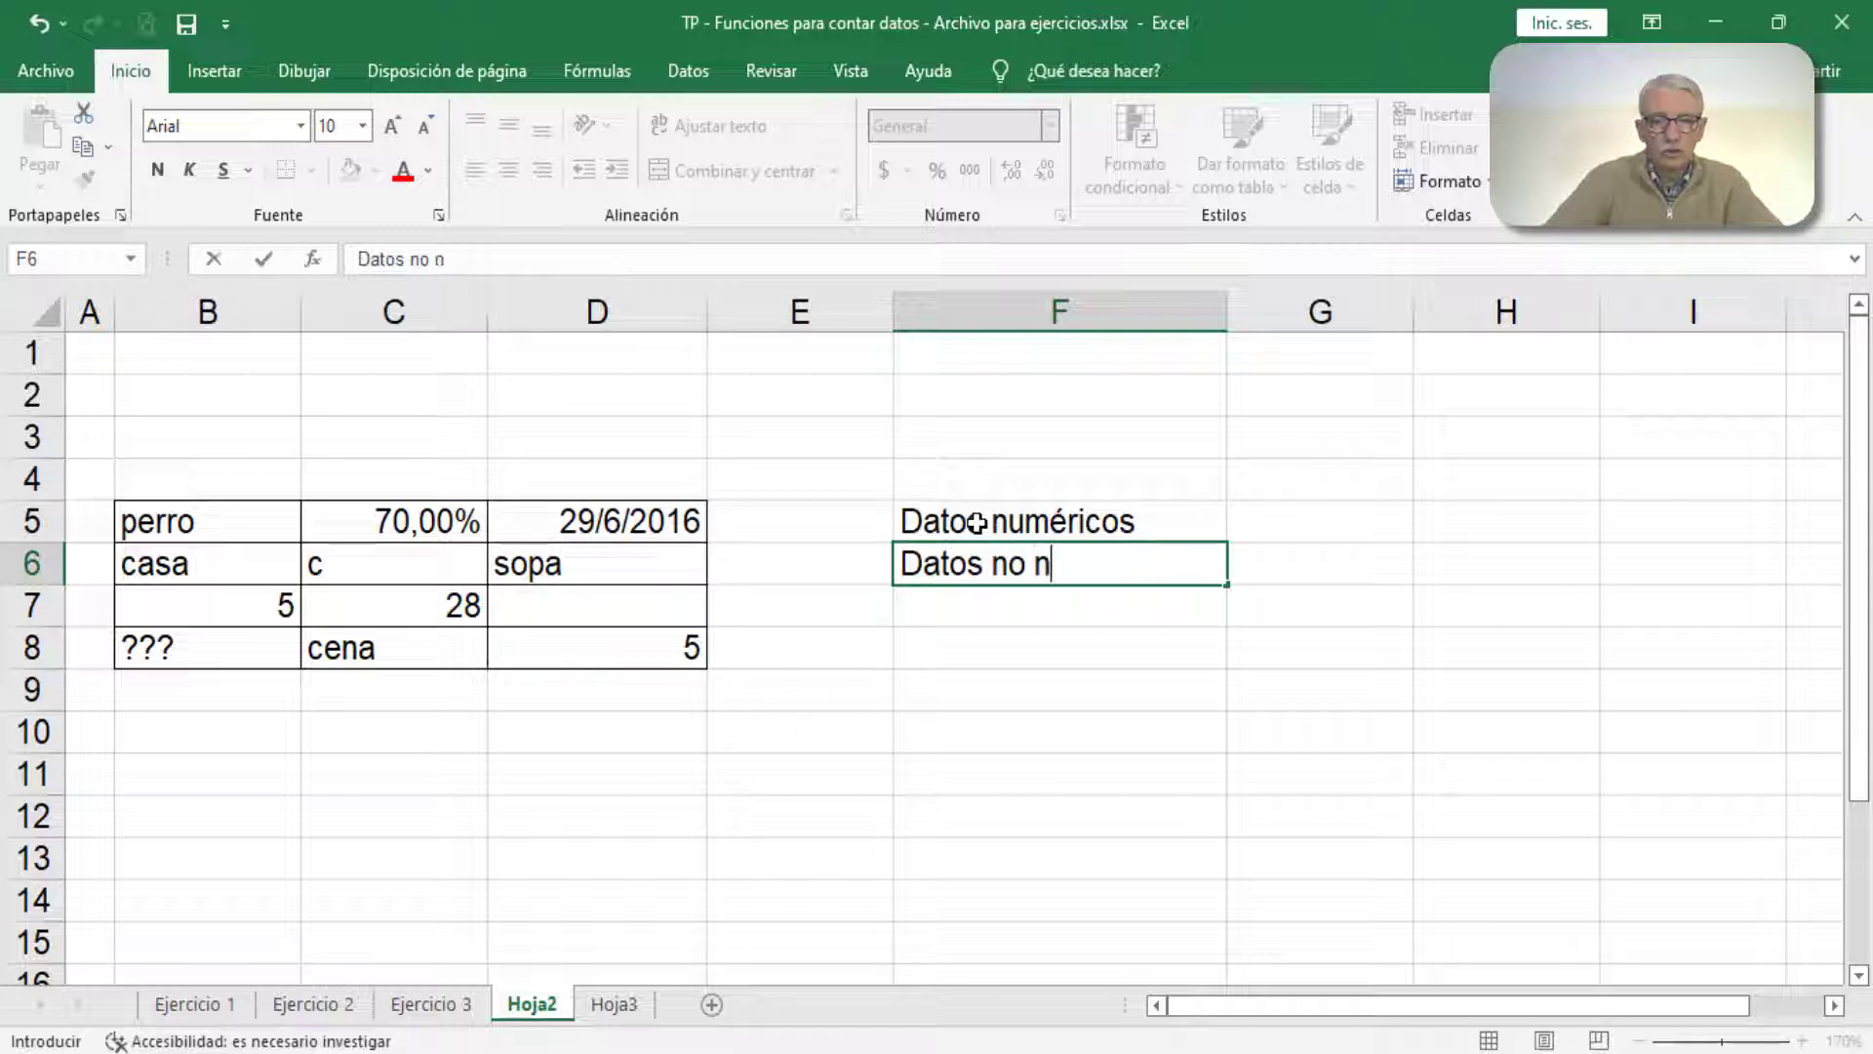
pyautogui.write('uméricos')
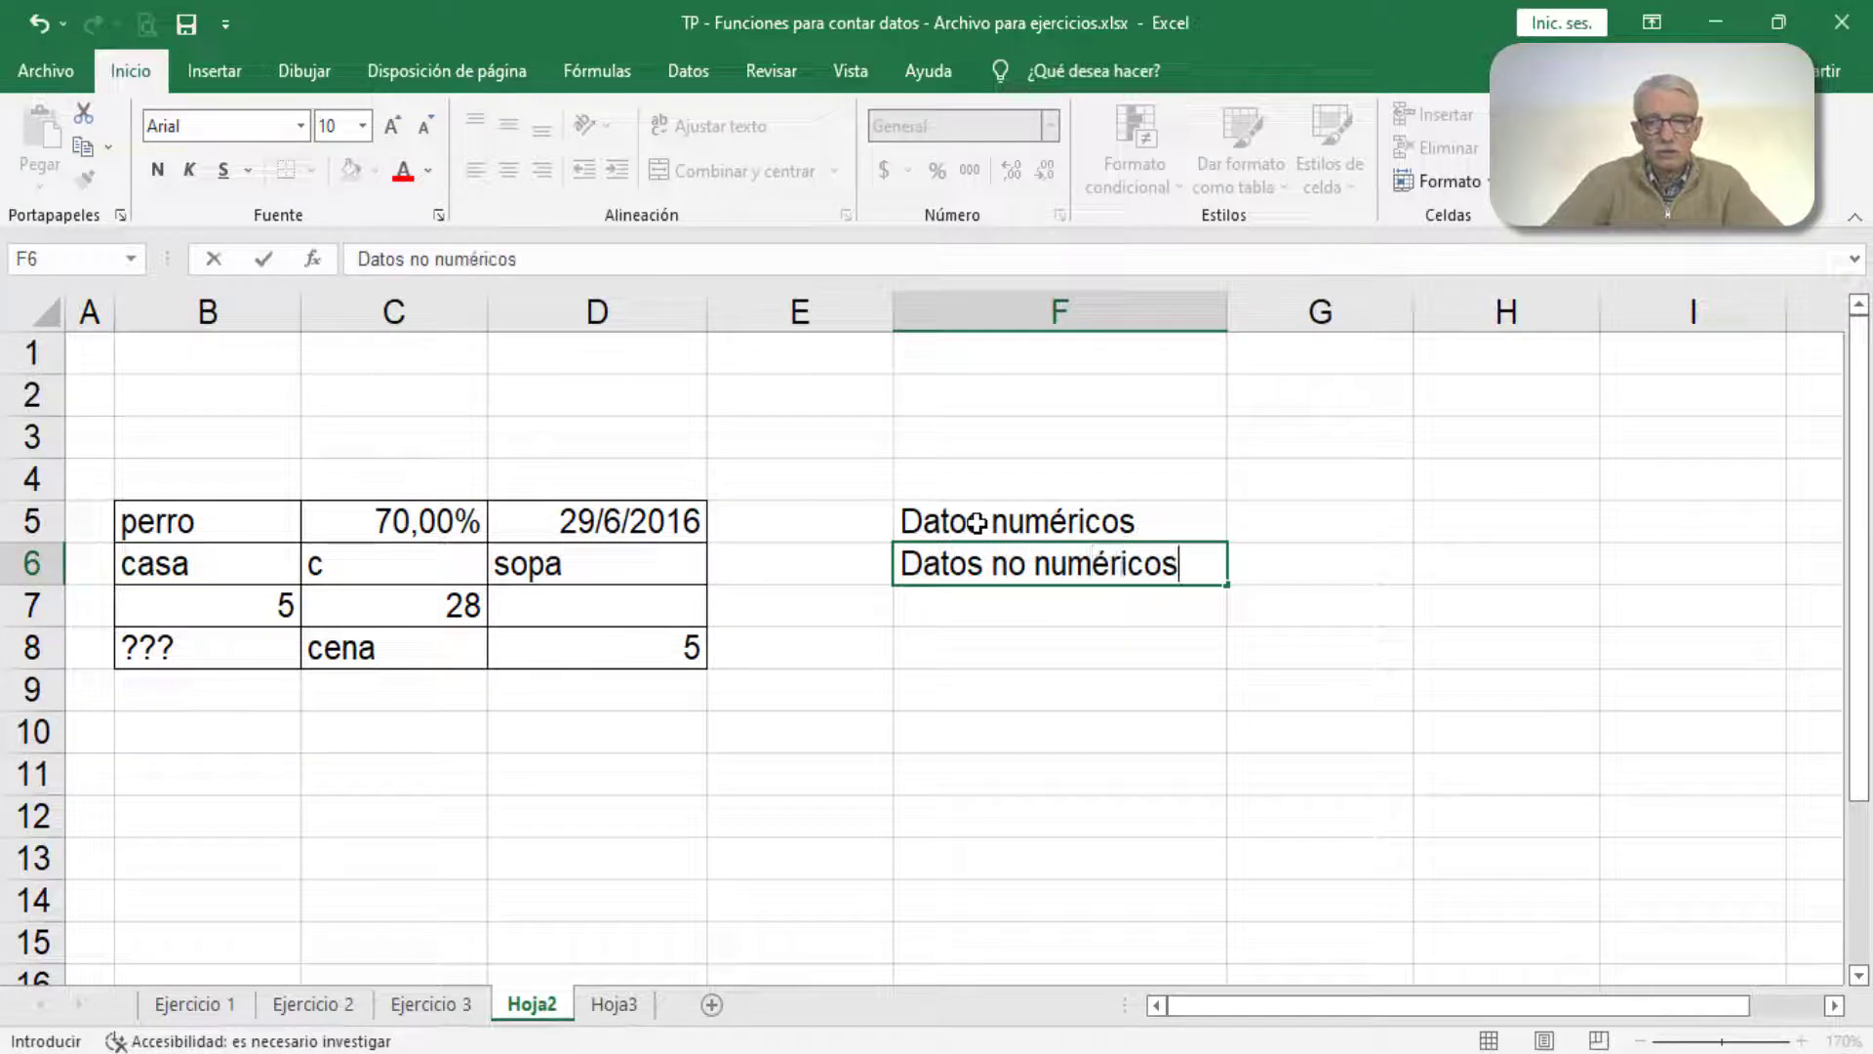
pyautogui.press('Return')
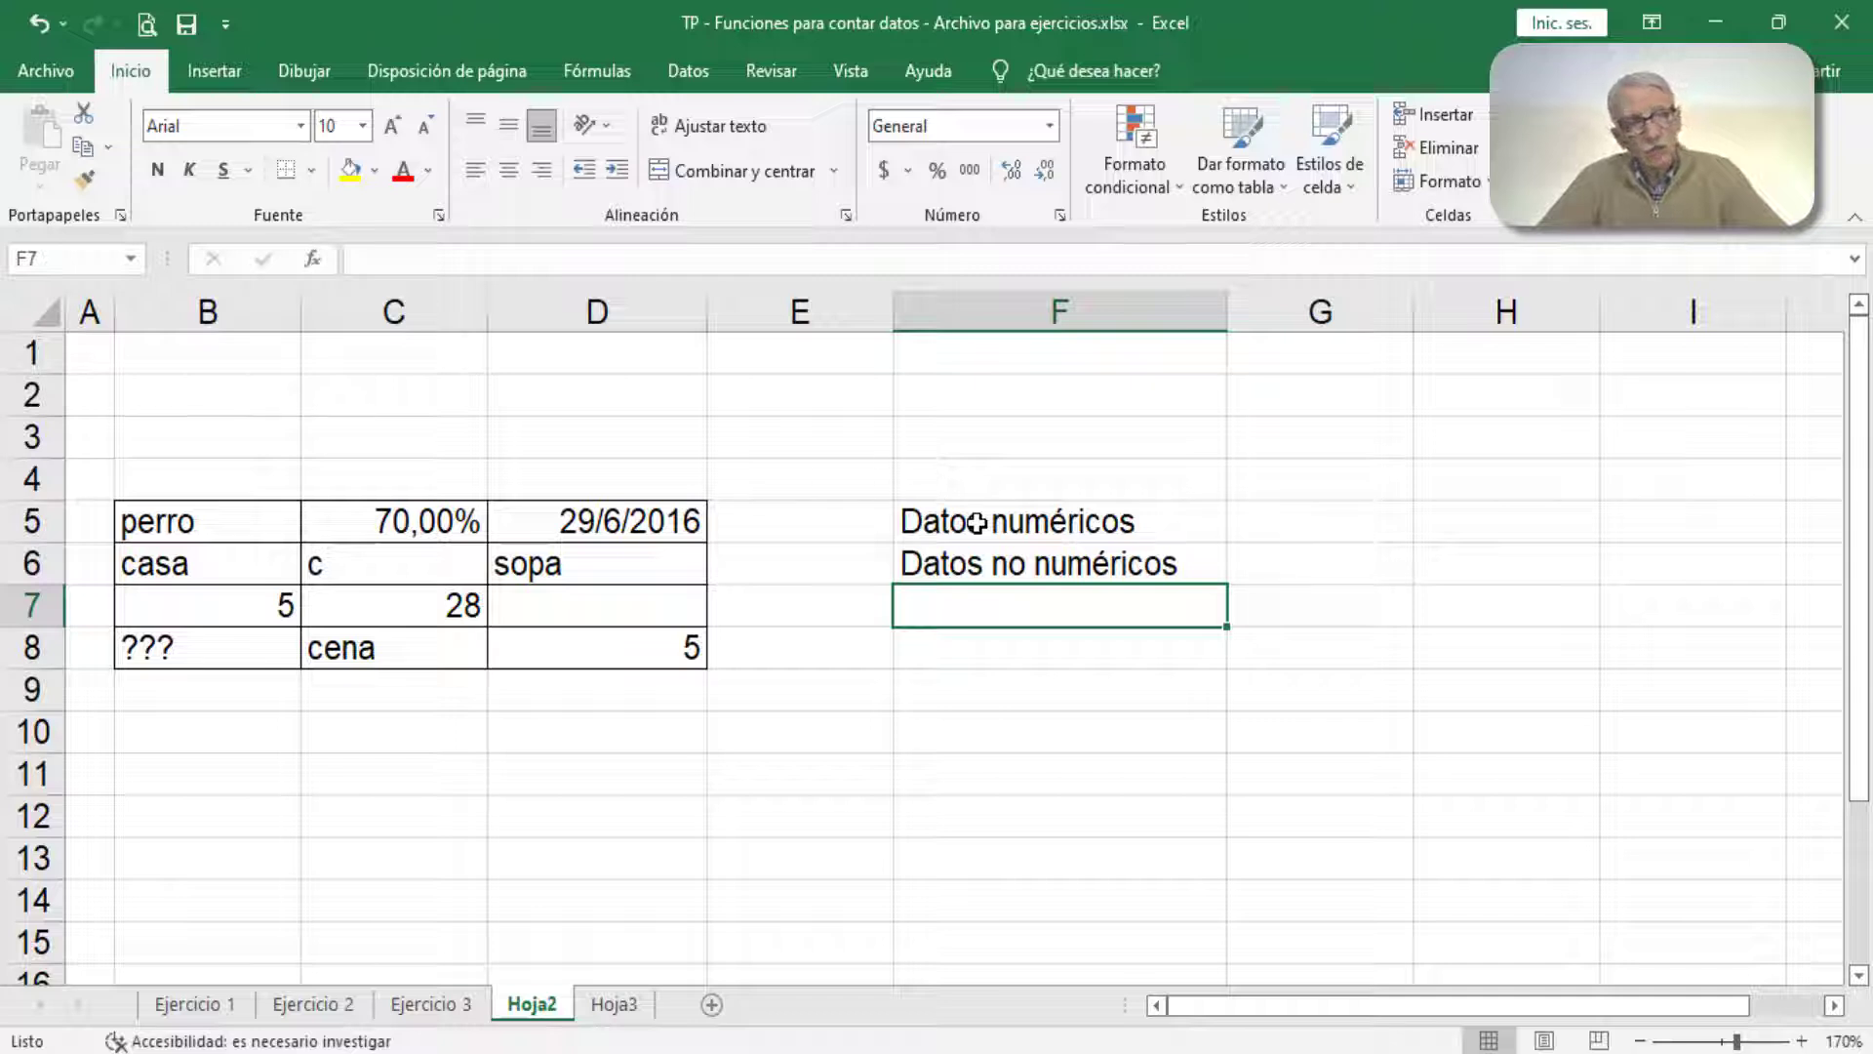
# Step: Replace the label in cell F6 with "Datos alfanuméricos"
pyautogui.press('Up')
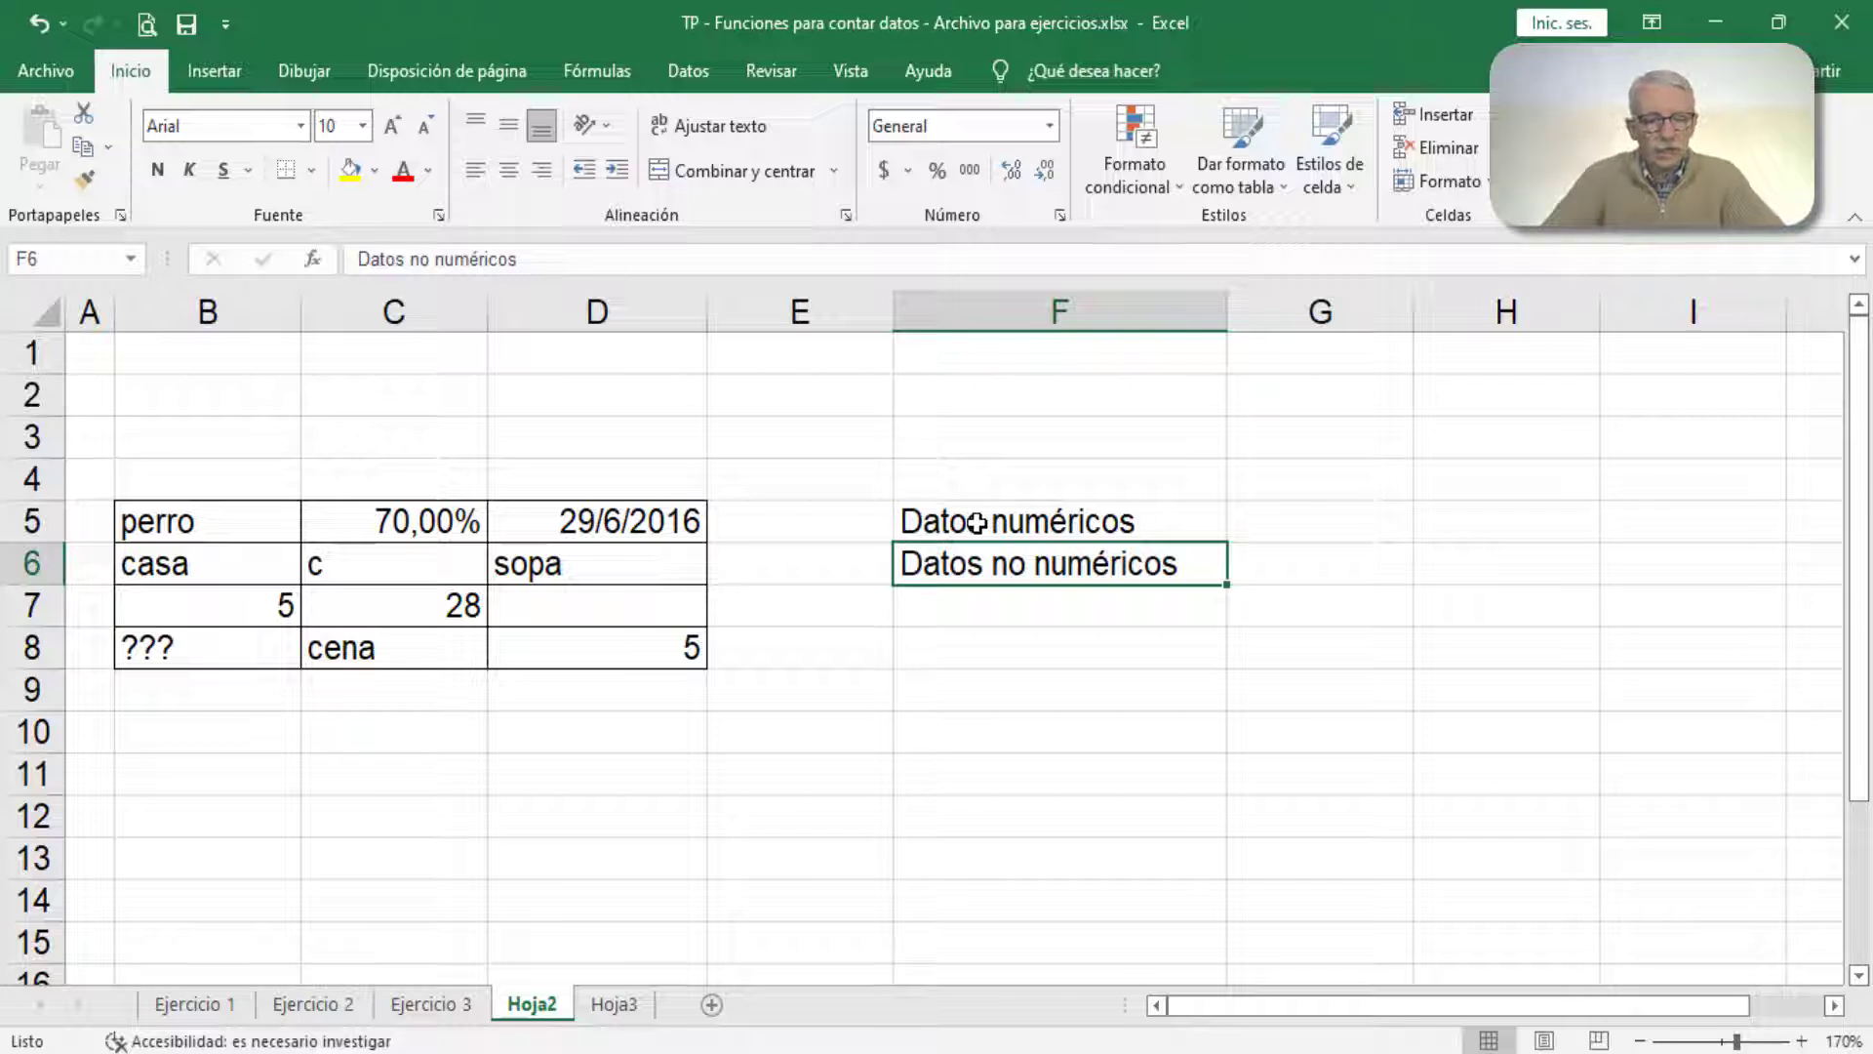
pyautogui.write('Datos al')
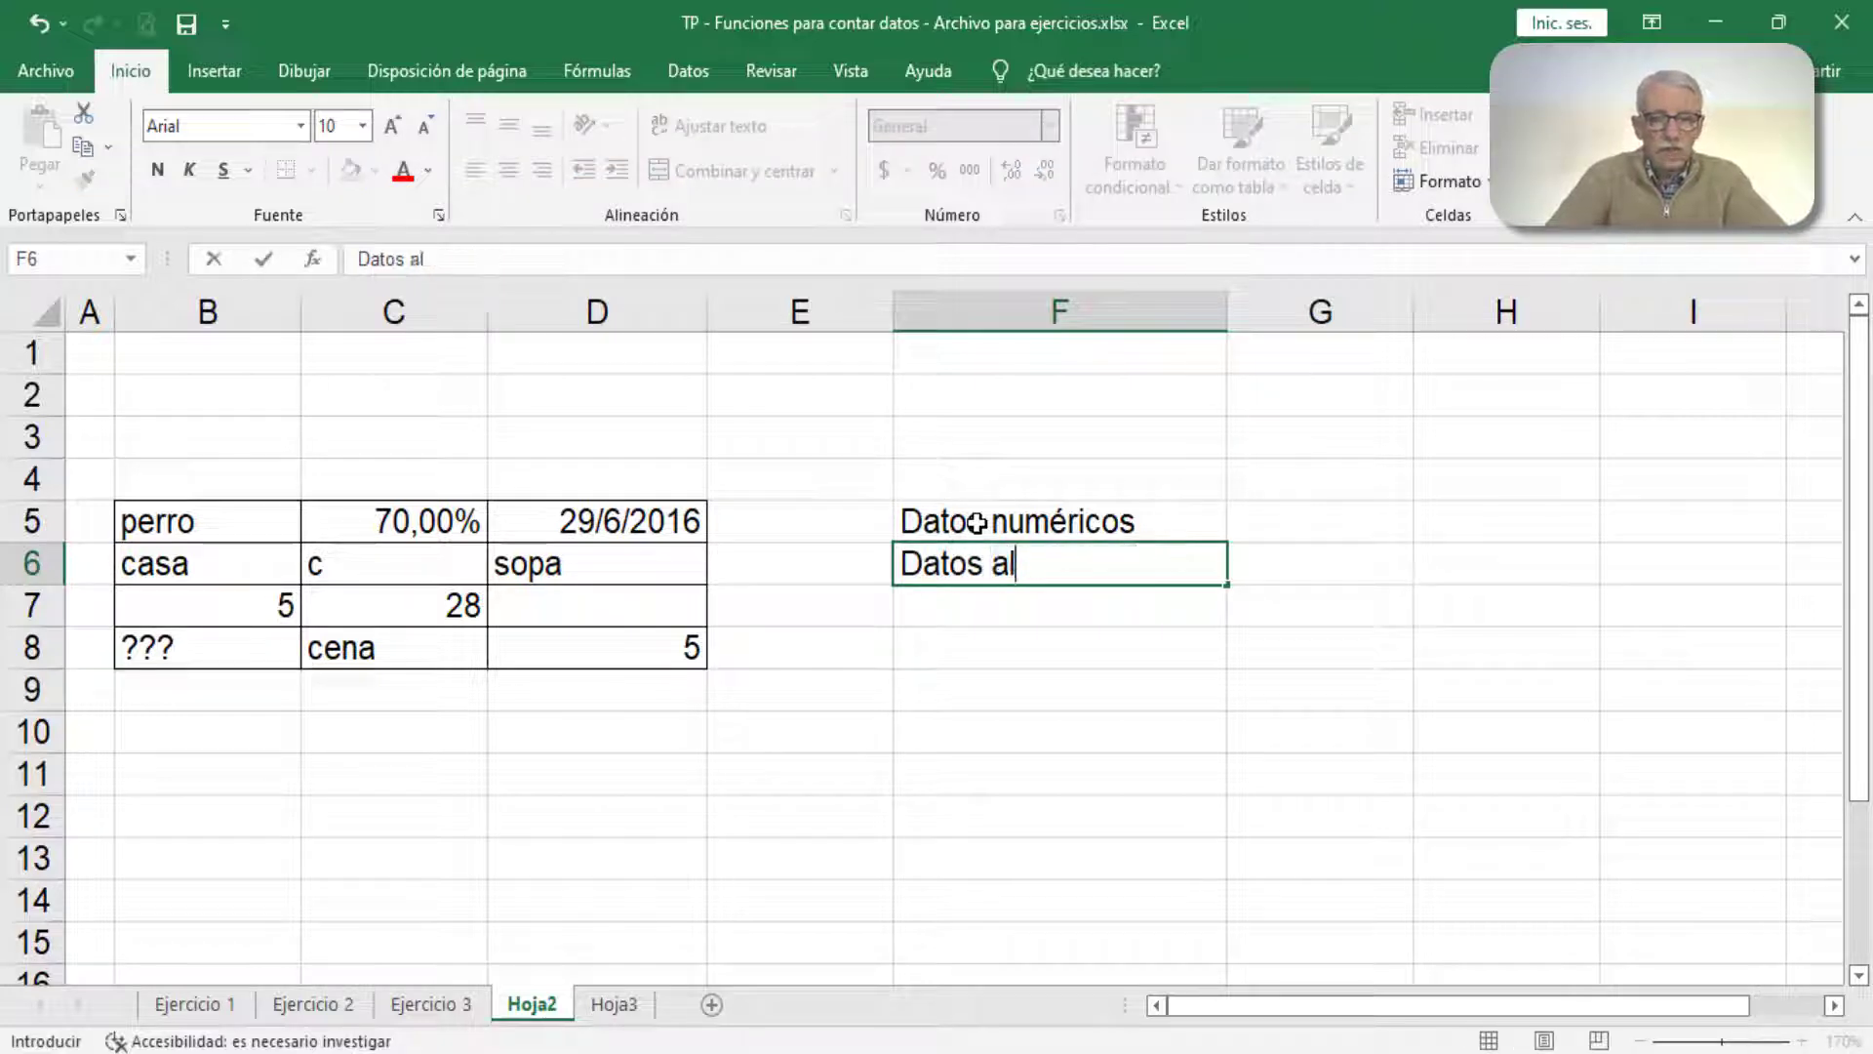
pyautogui.write('fanuméric')
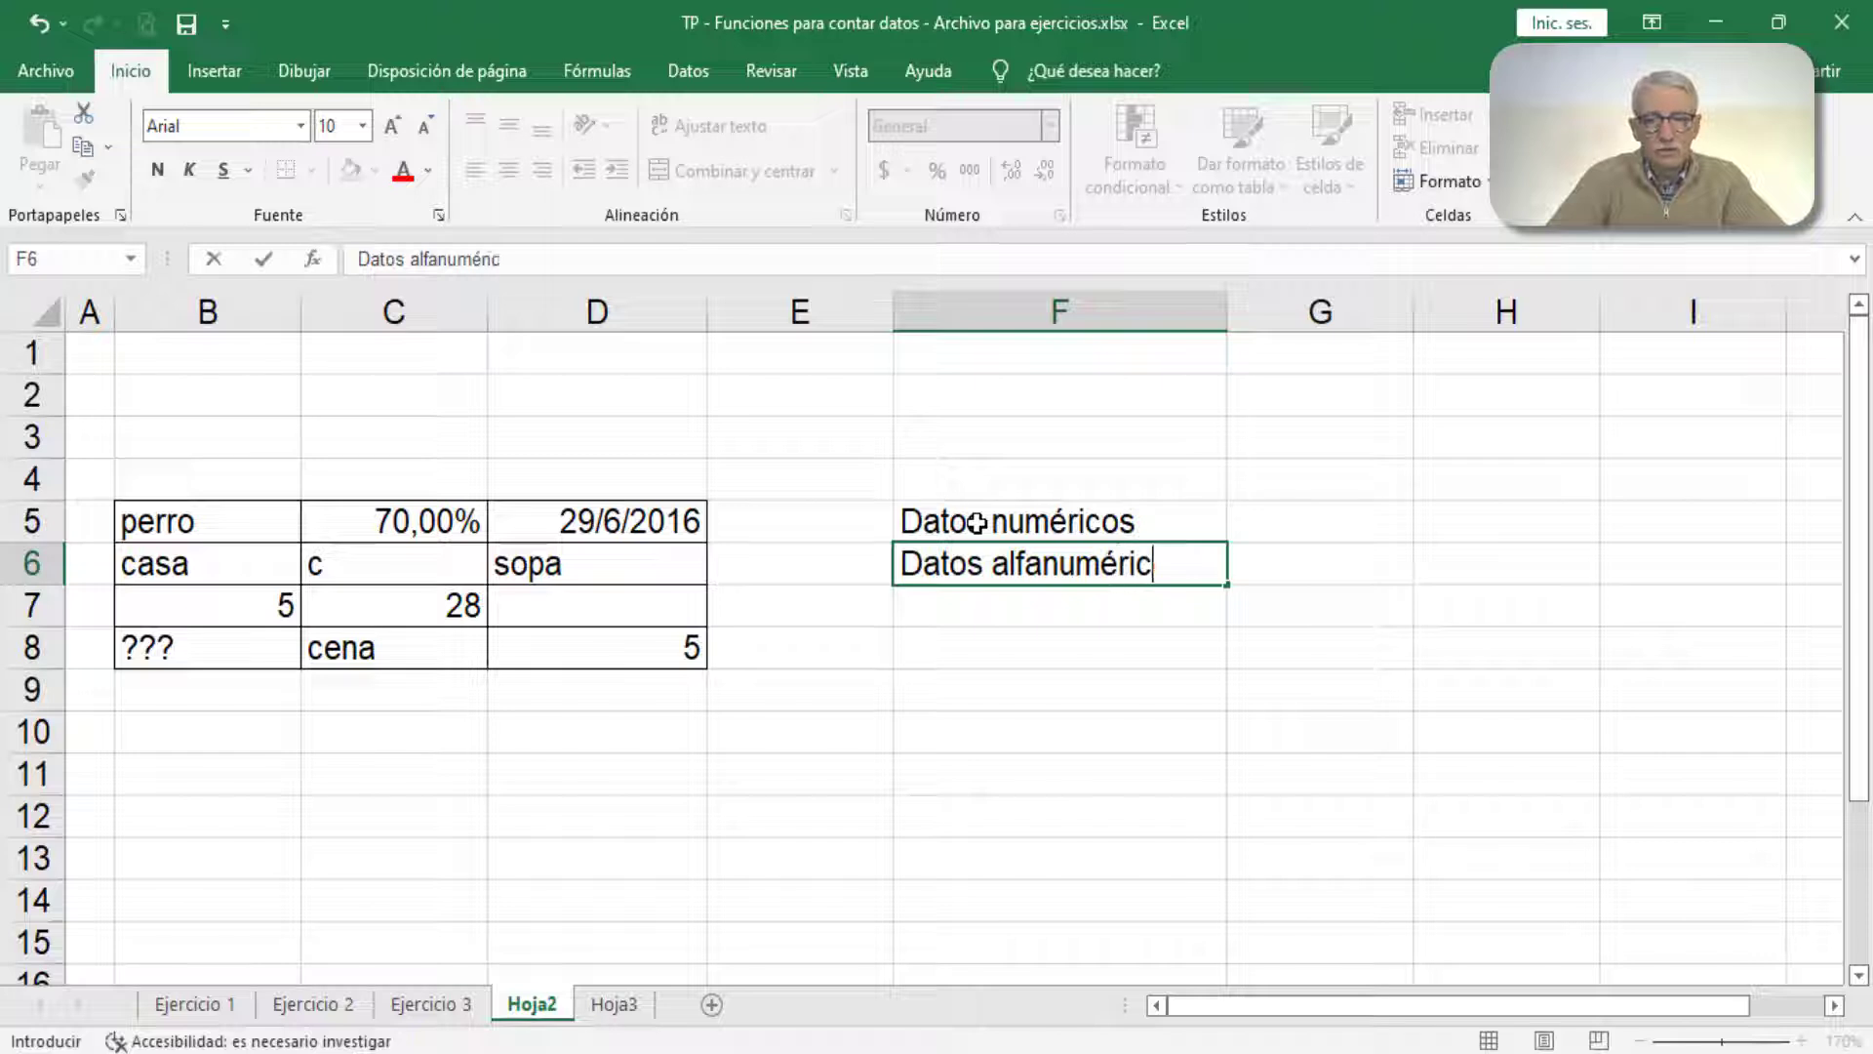
pyautogui.write('os')
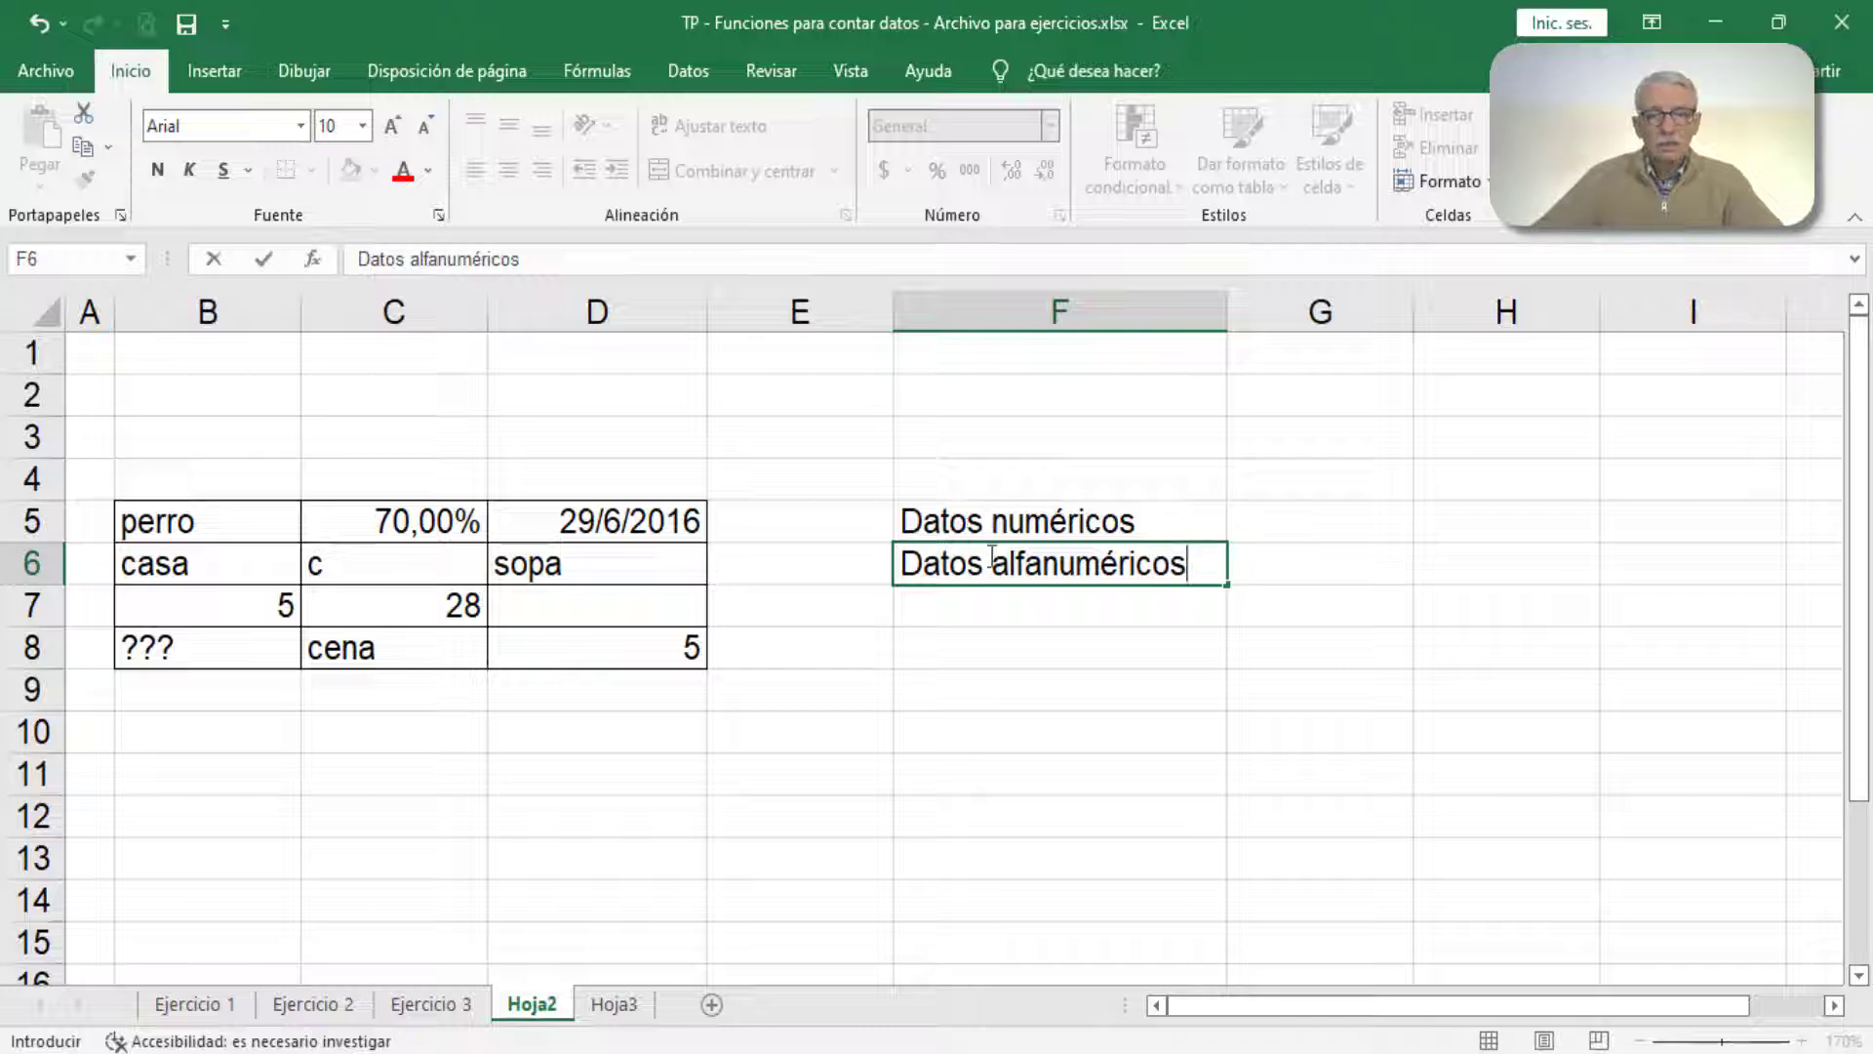
pyautogui.click(1005, 615)
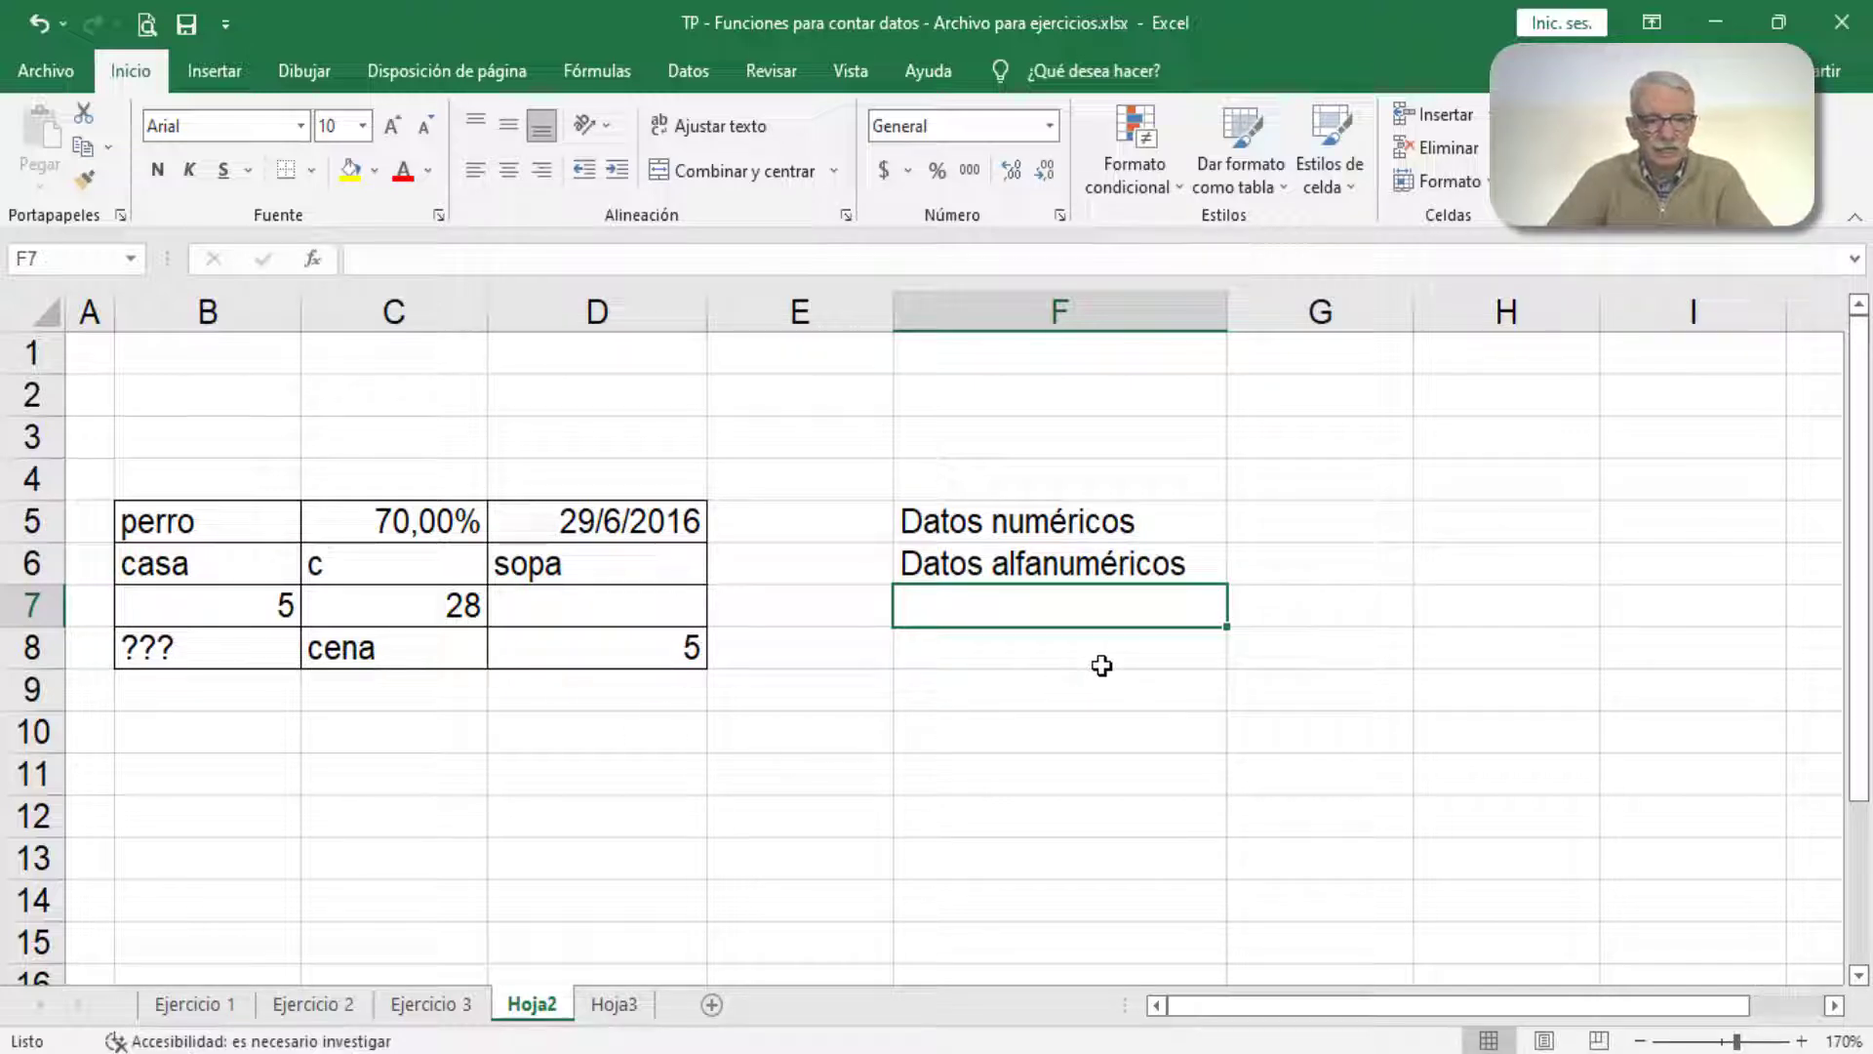
# Step: Check the empty table cell D7 and enter the label "Celdas en blanco" in cell F7
pyautogui.click(686, 617)
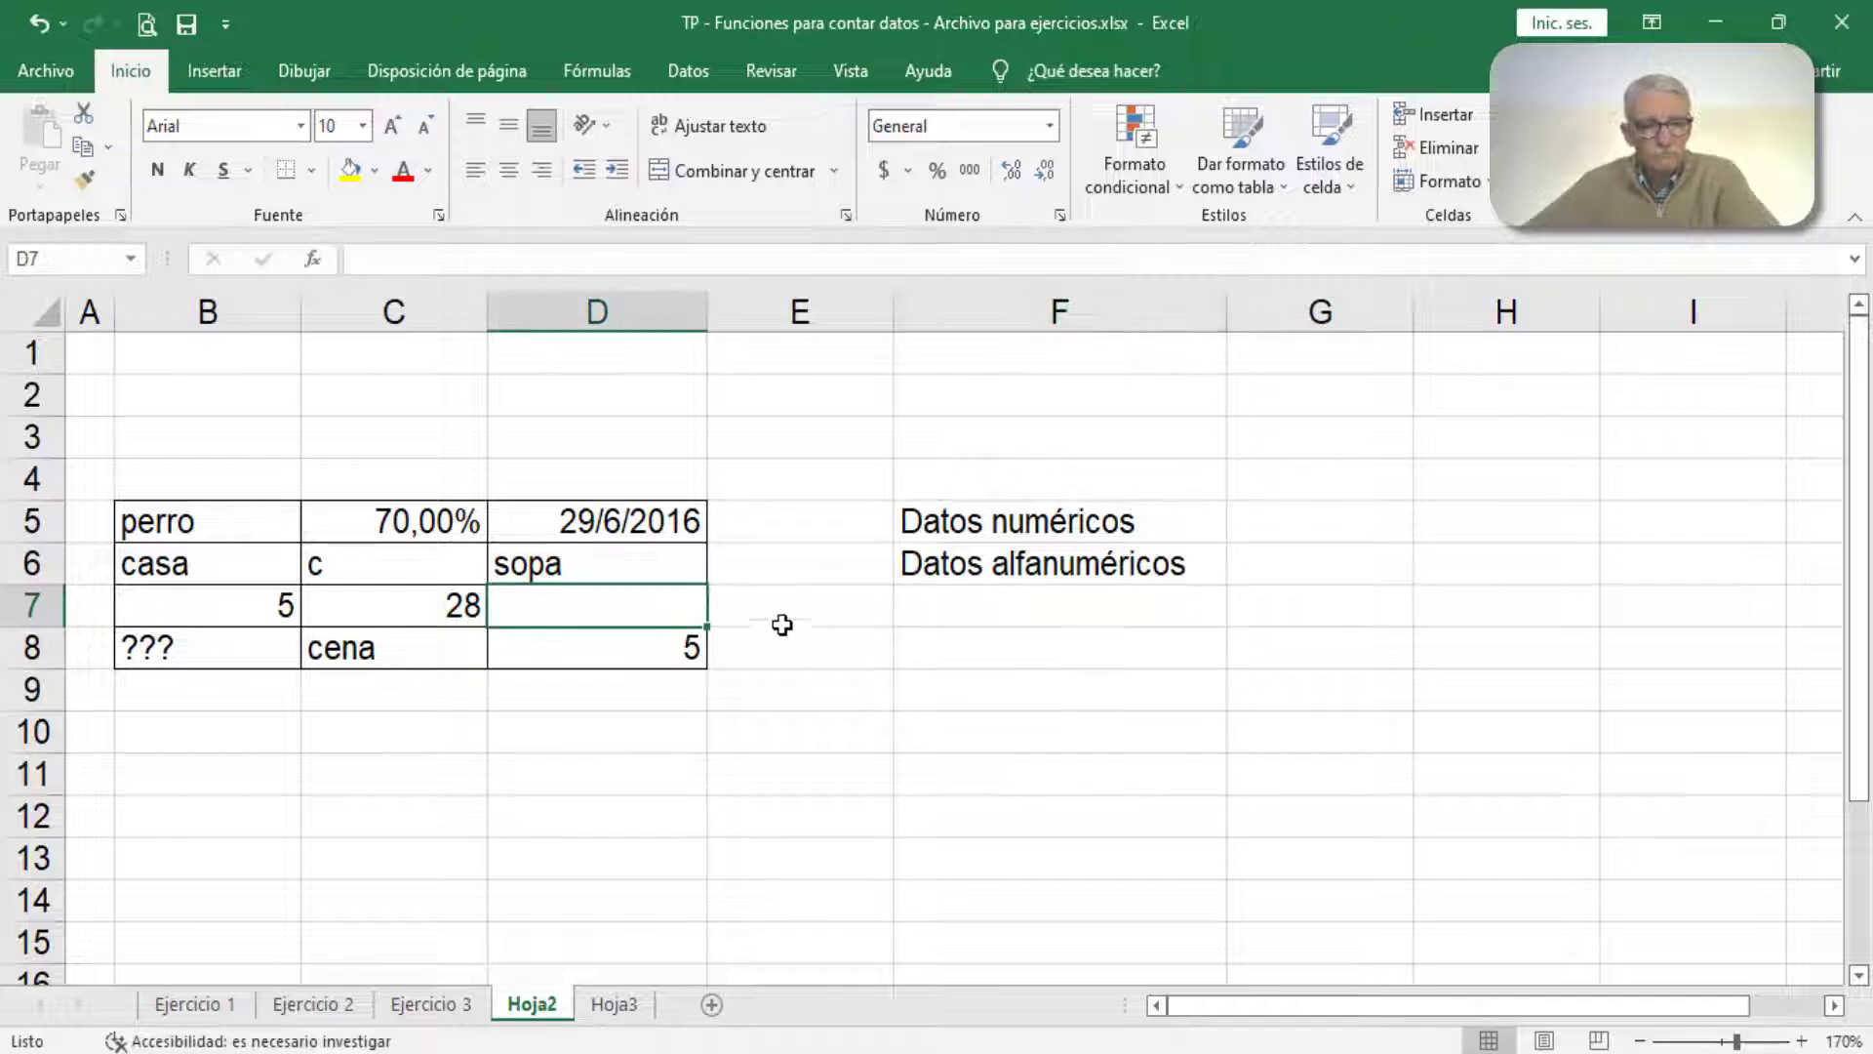
pyautogui.click(912, 610)
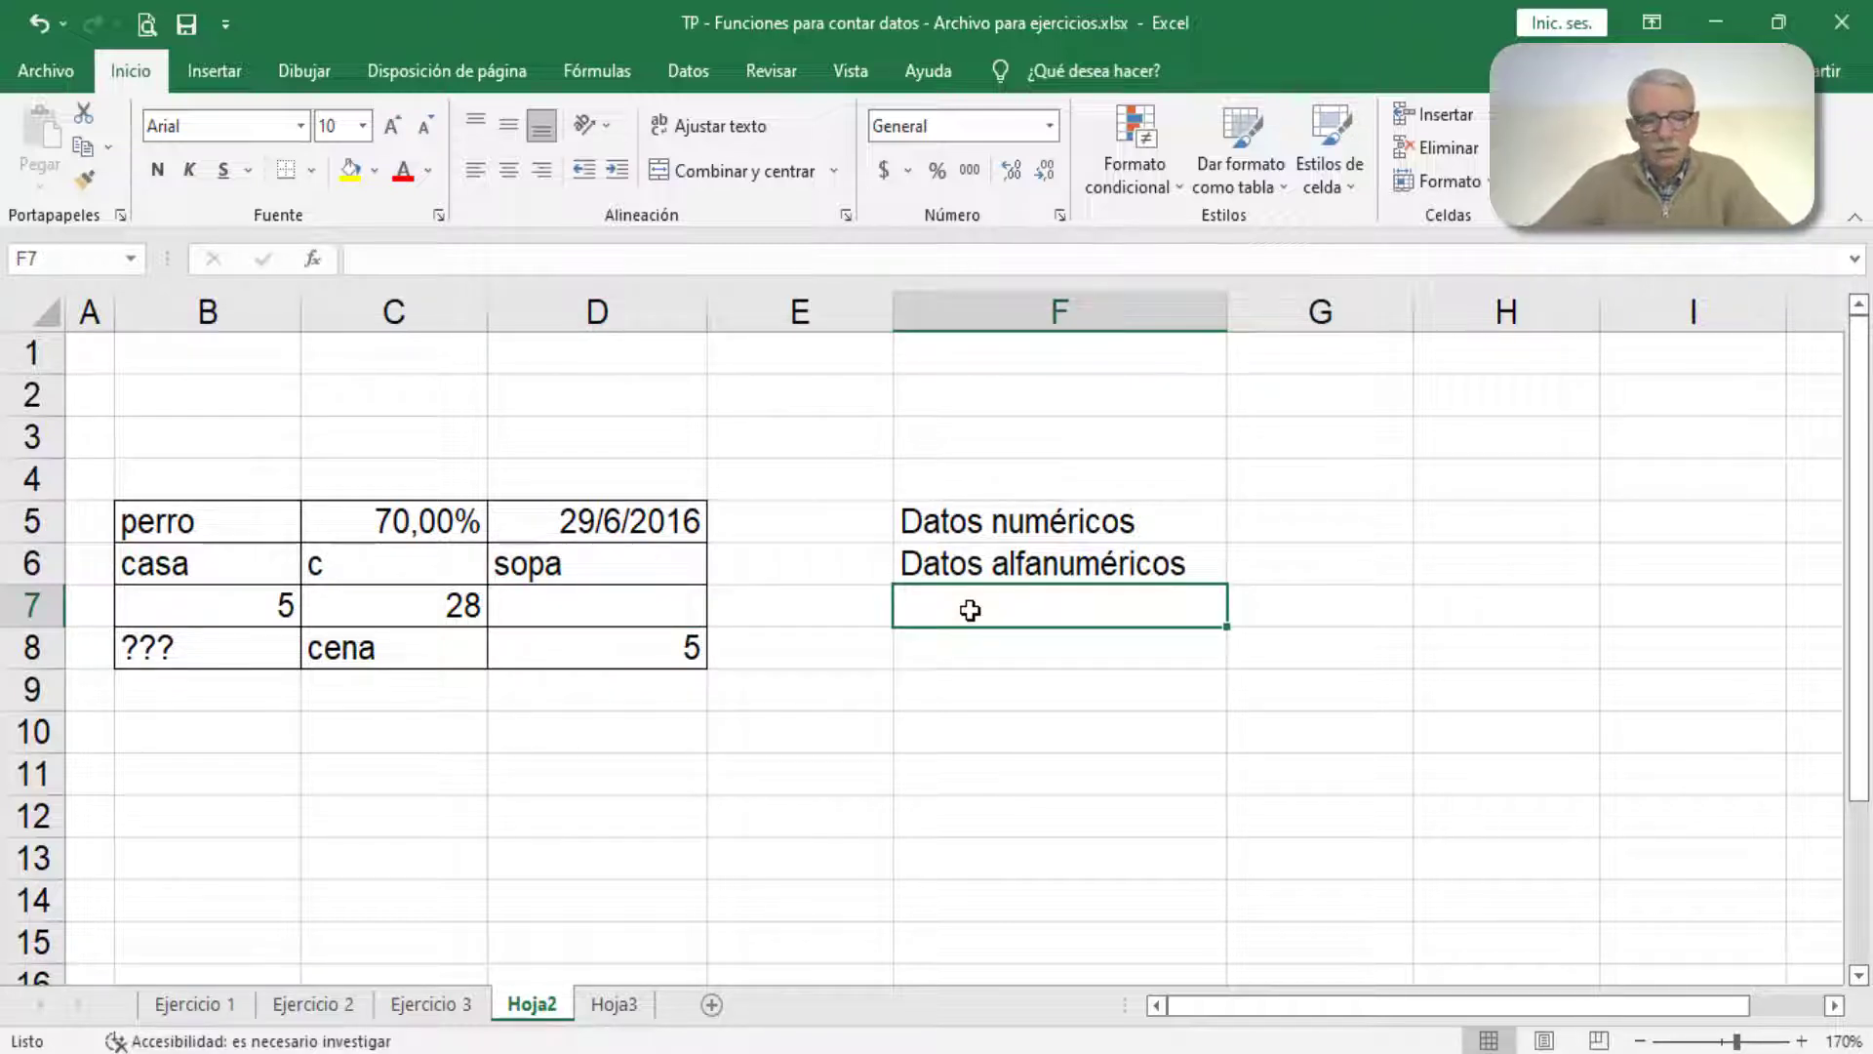
pyautogui.write('Celdas')
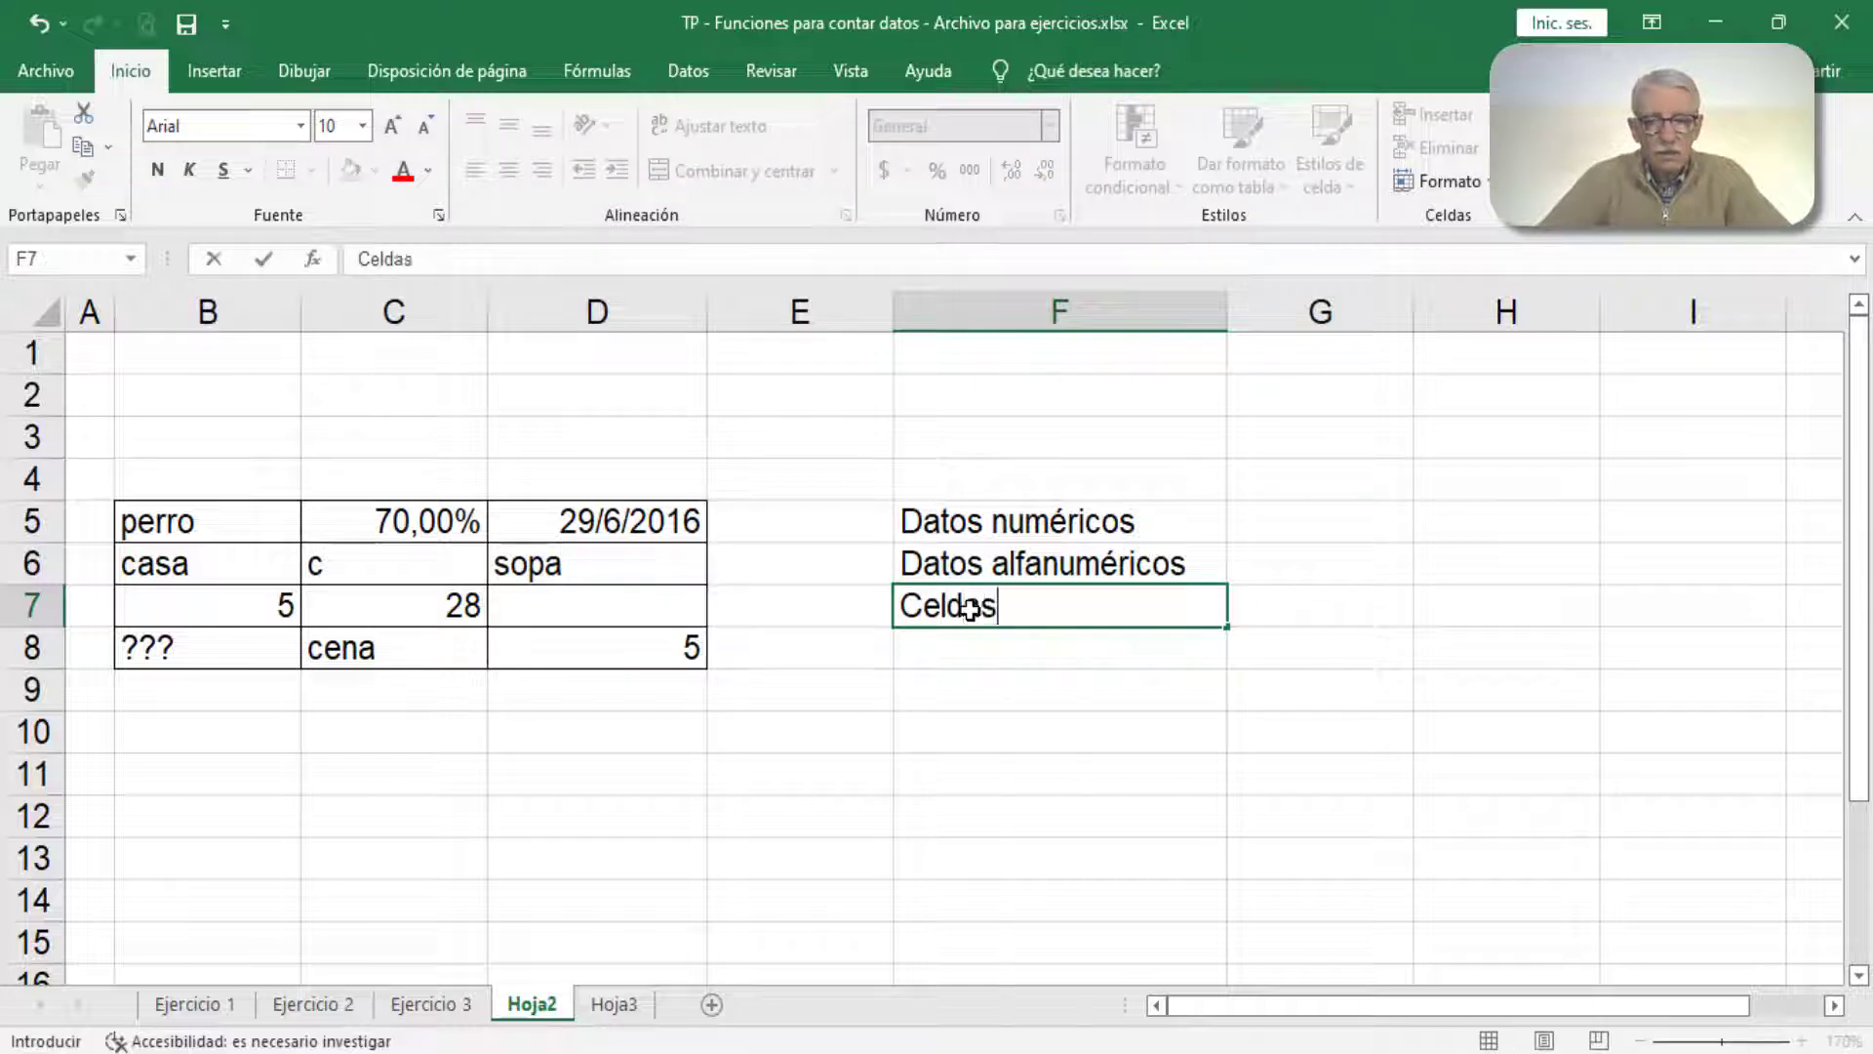
pyautogui.write(' en')
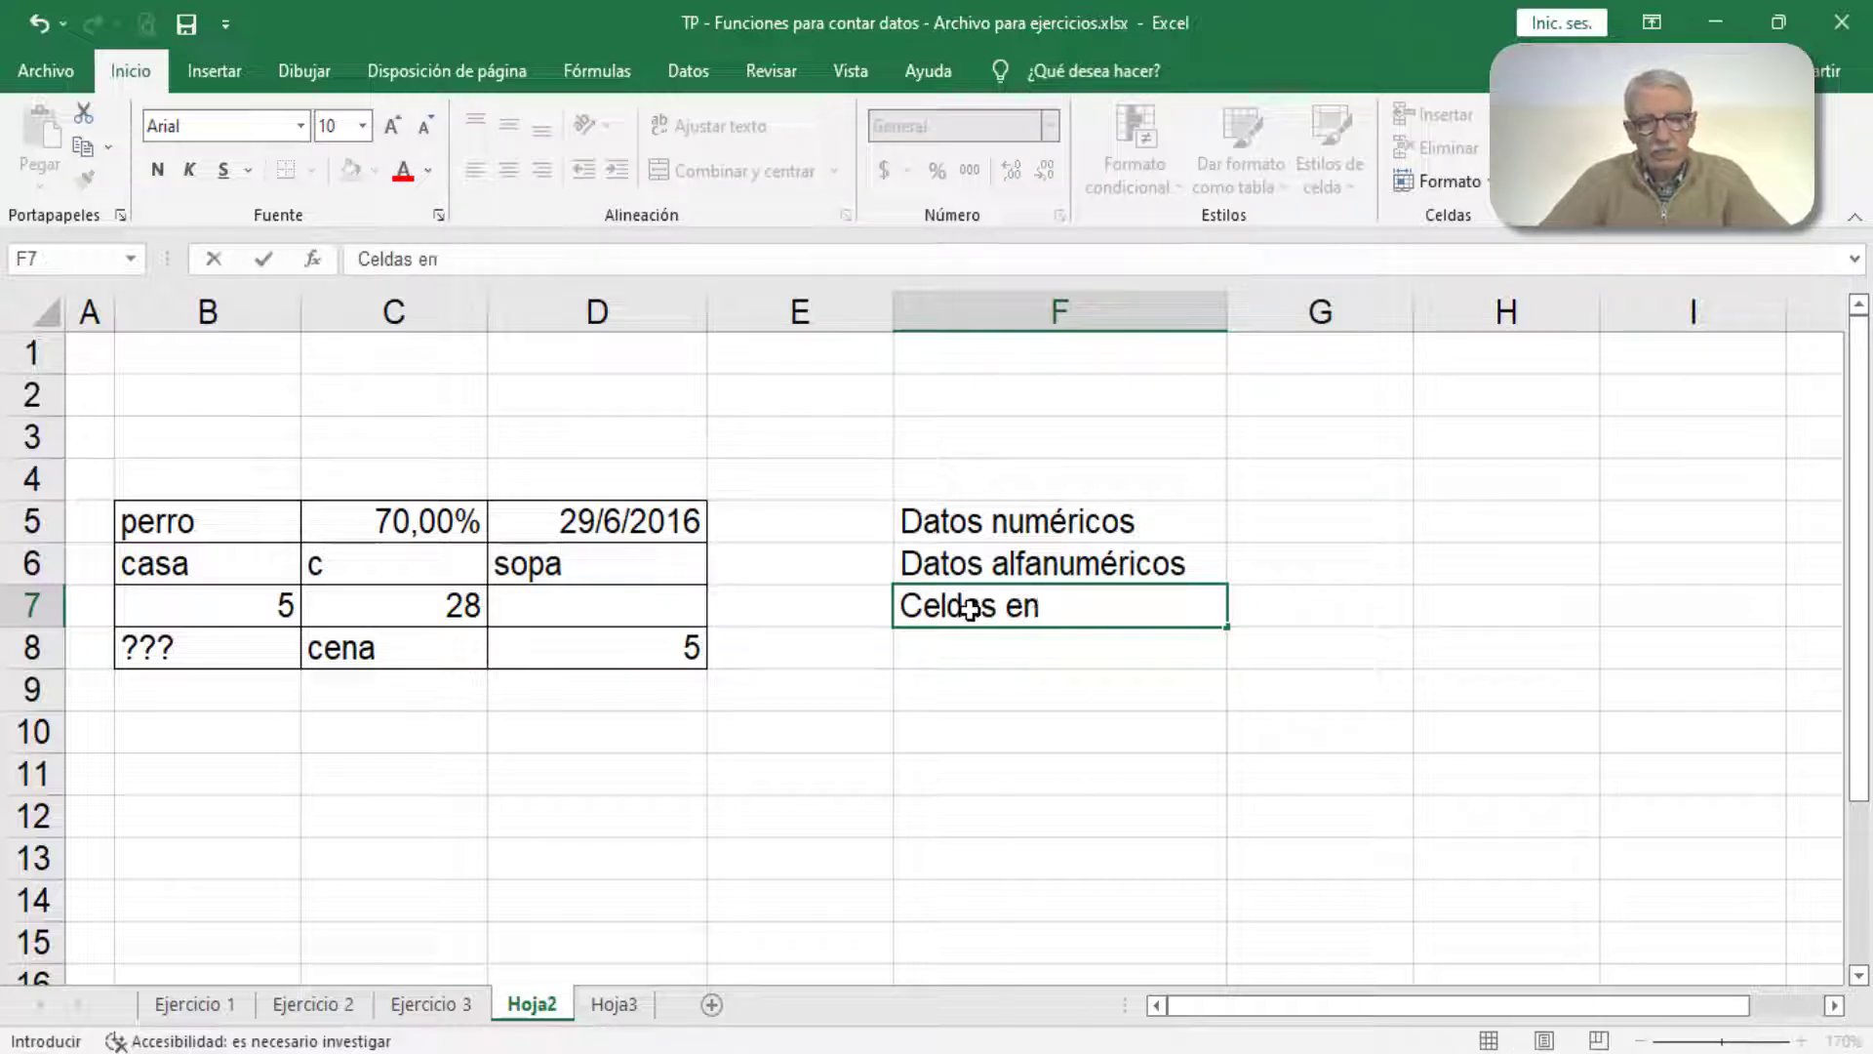
pyautogui.write(' blan')
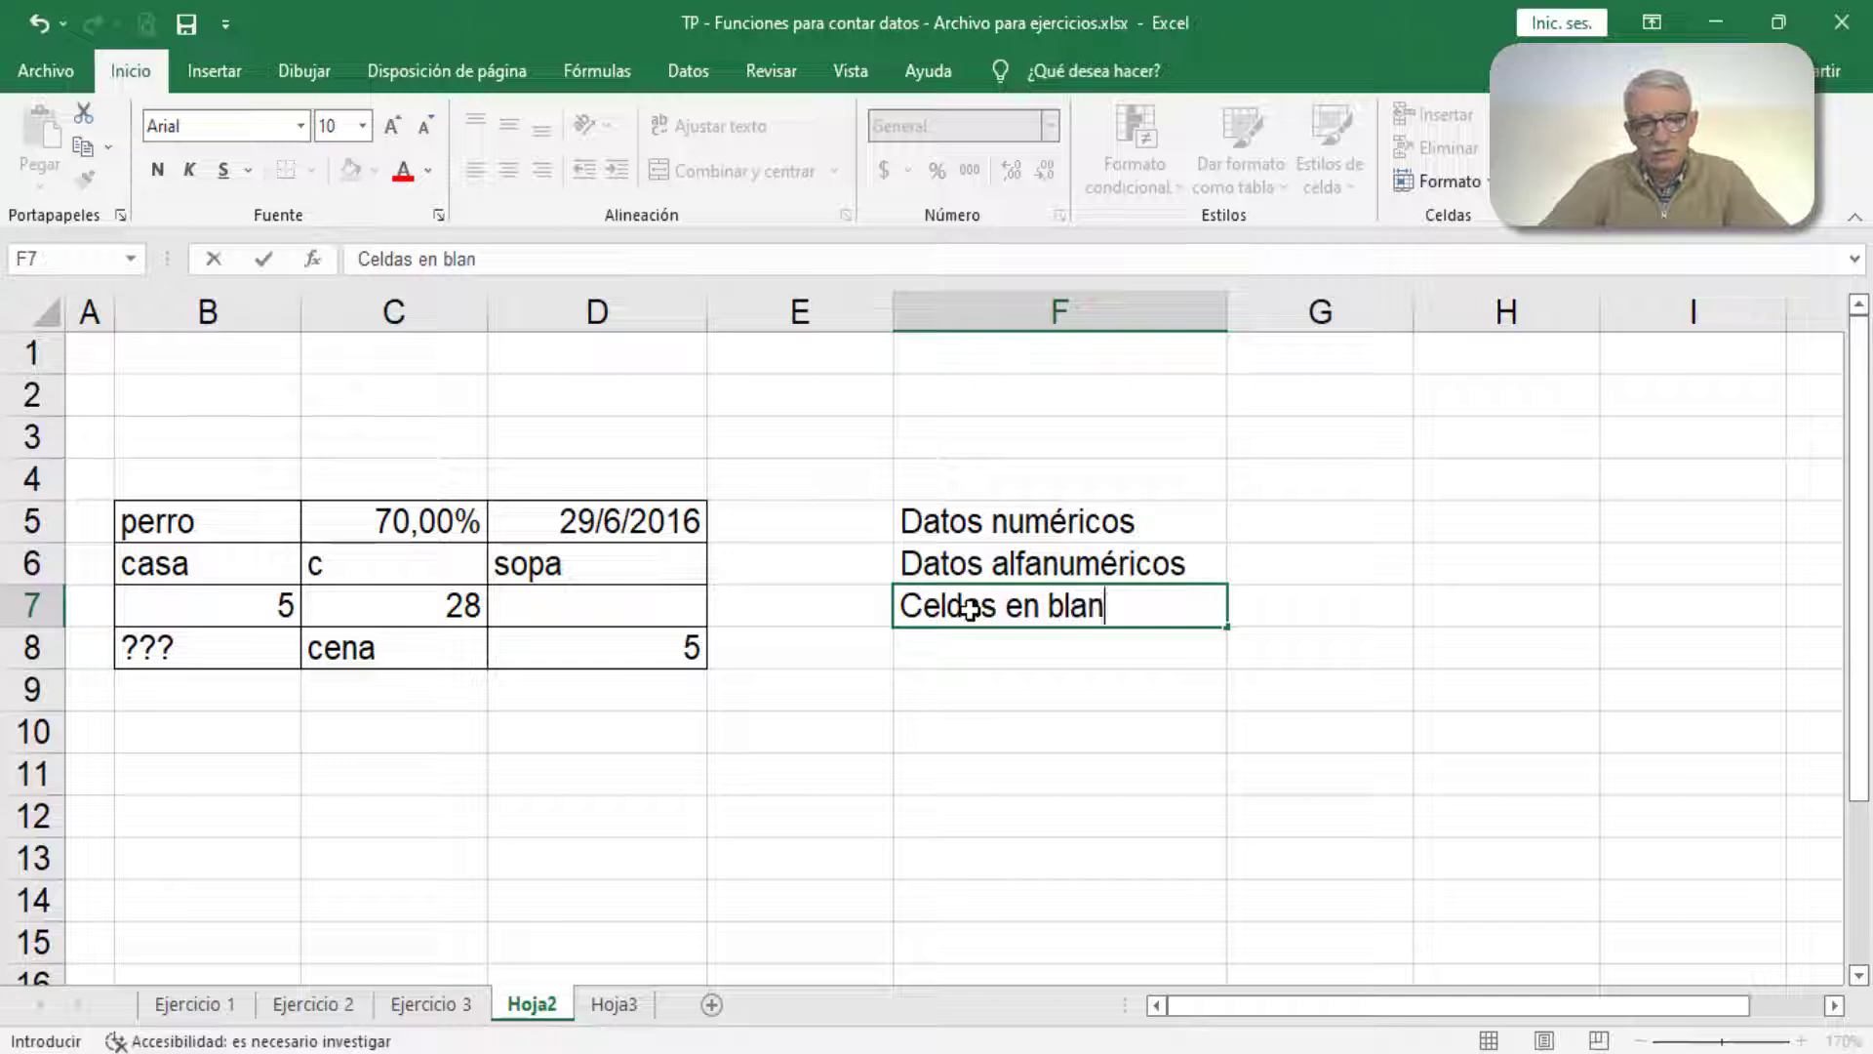
pyautogui.write('co')
pyautogui.press('Return')
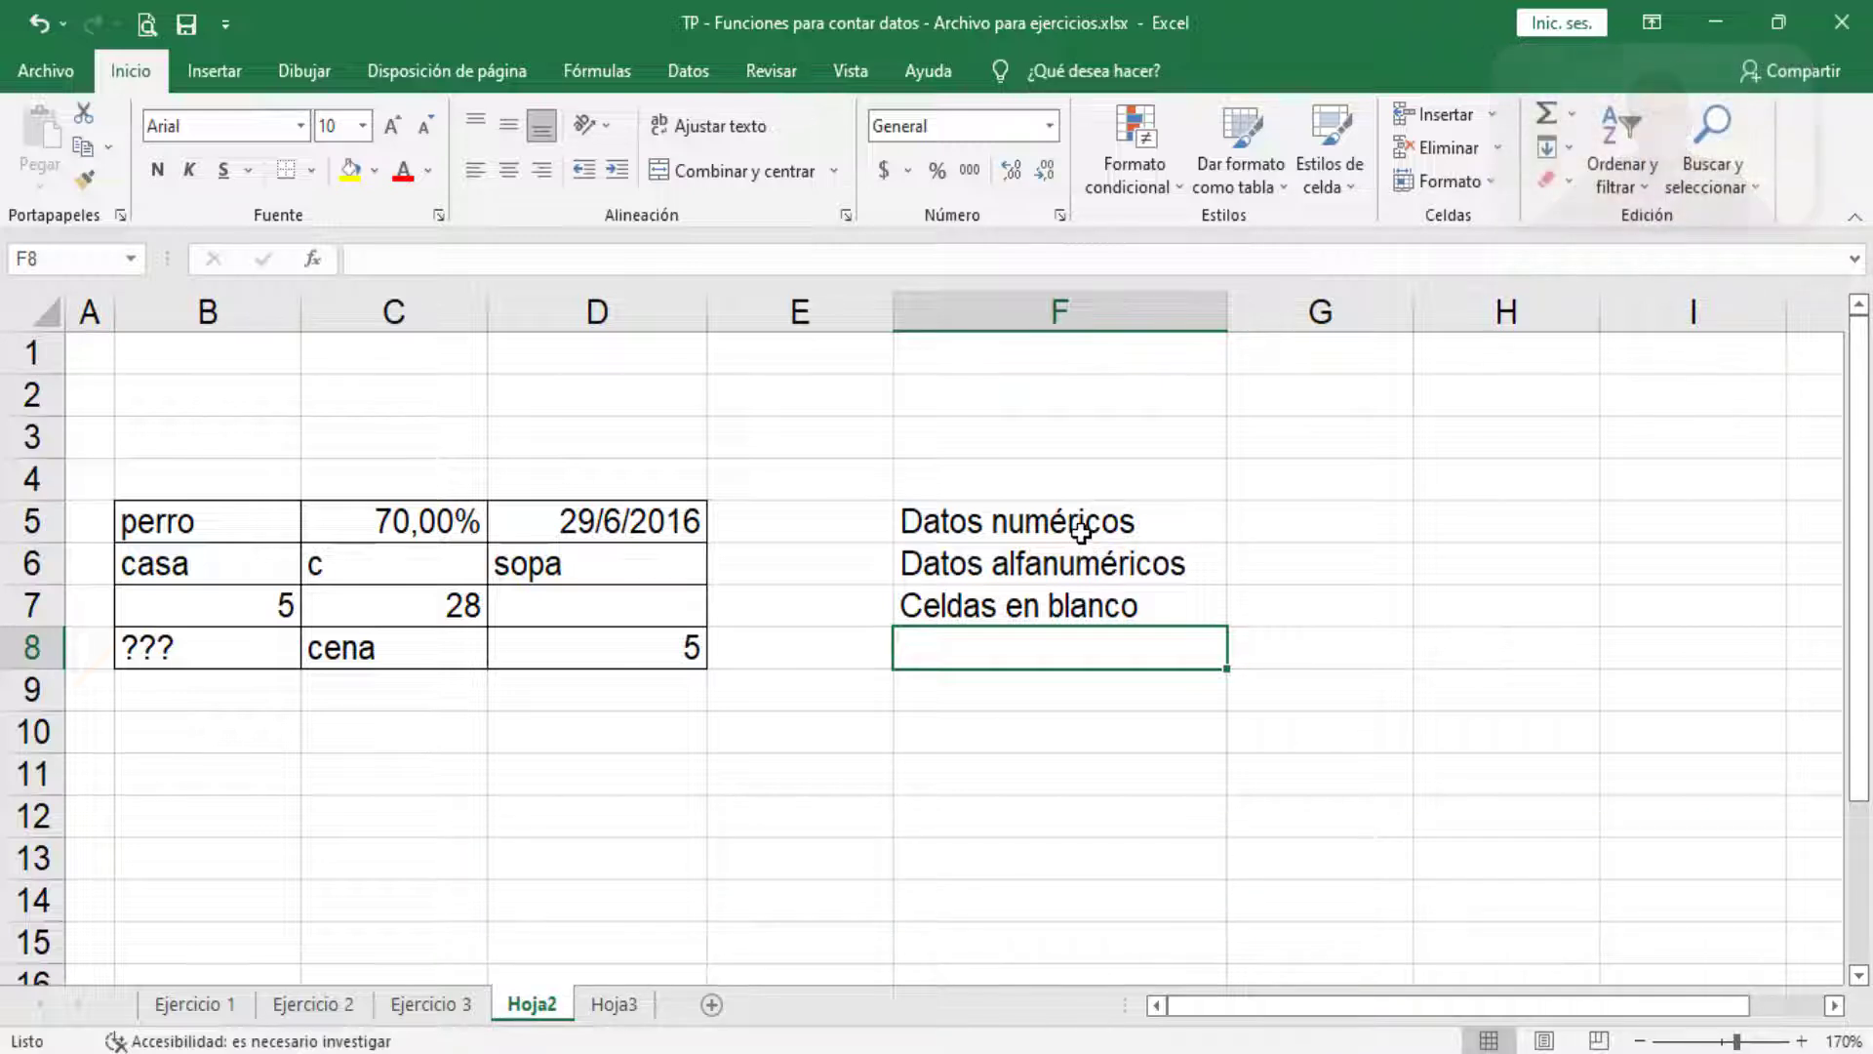
# Step: Review the recently used functions in the Insert Function dialog, moving it over the sheet, and cancel it
pyautogui.click(1572, 115)
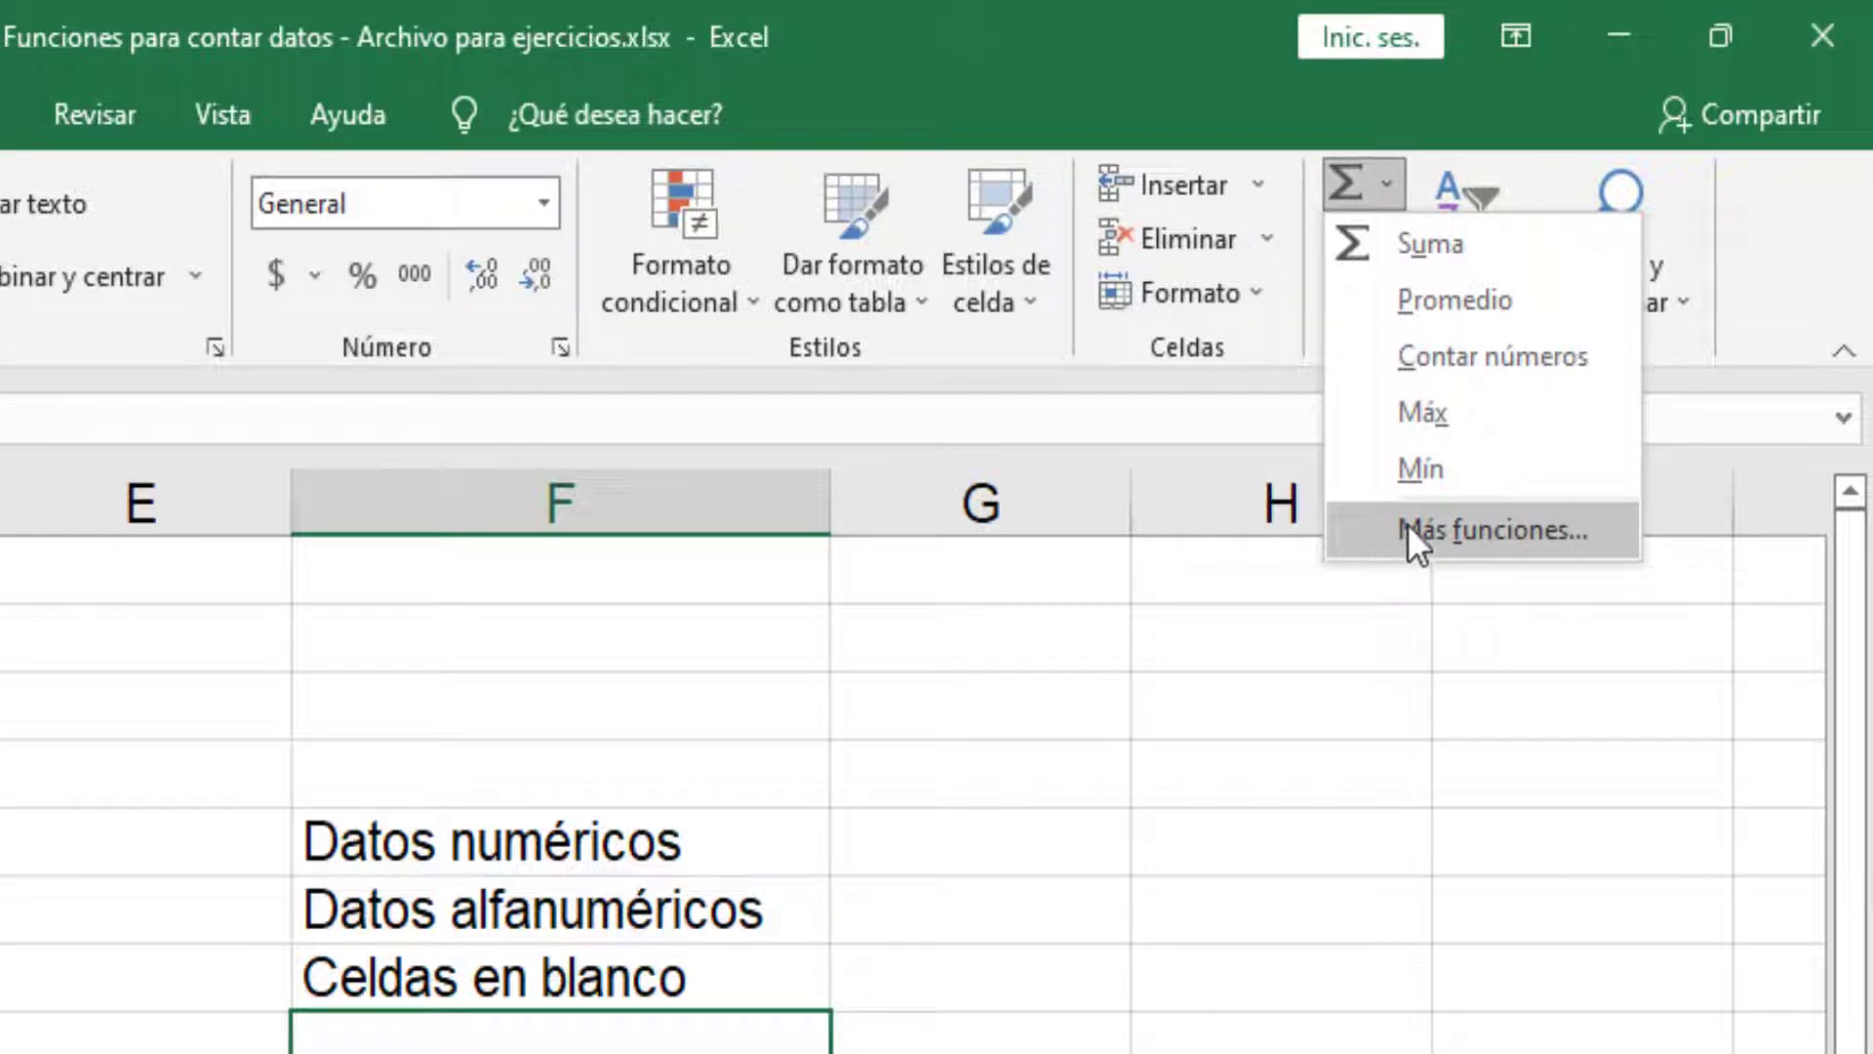
pyautogui.click(1478, 531)
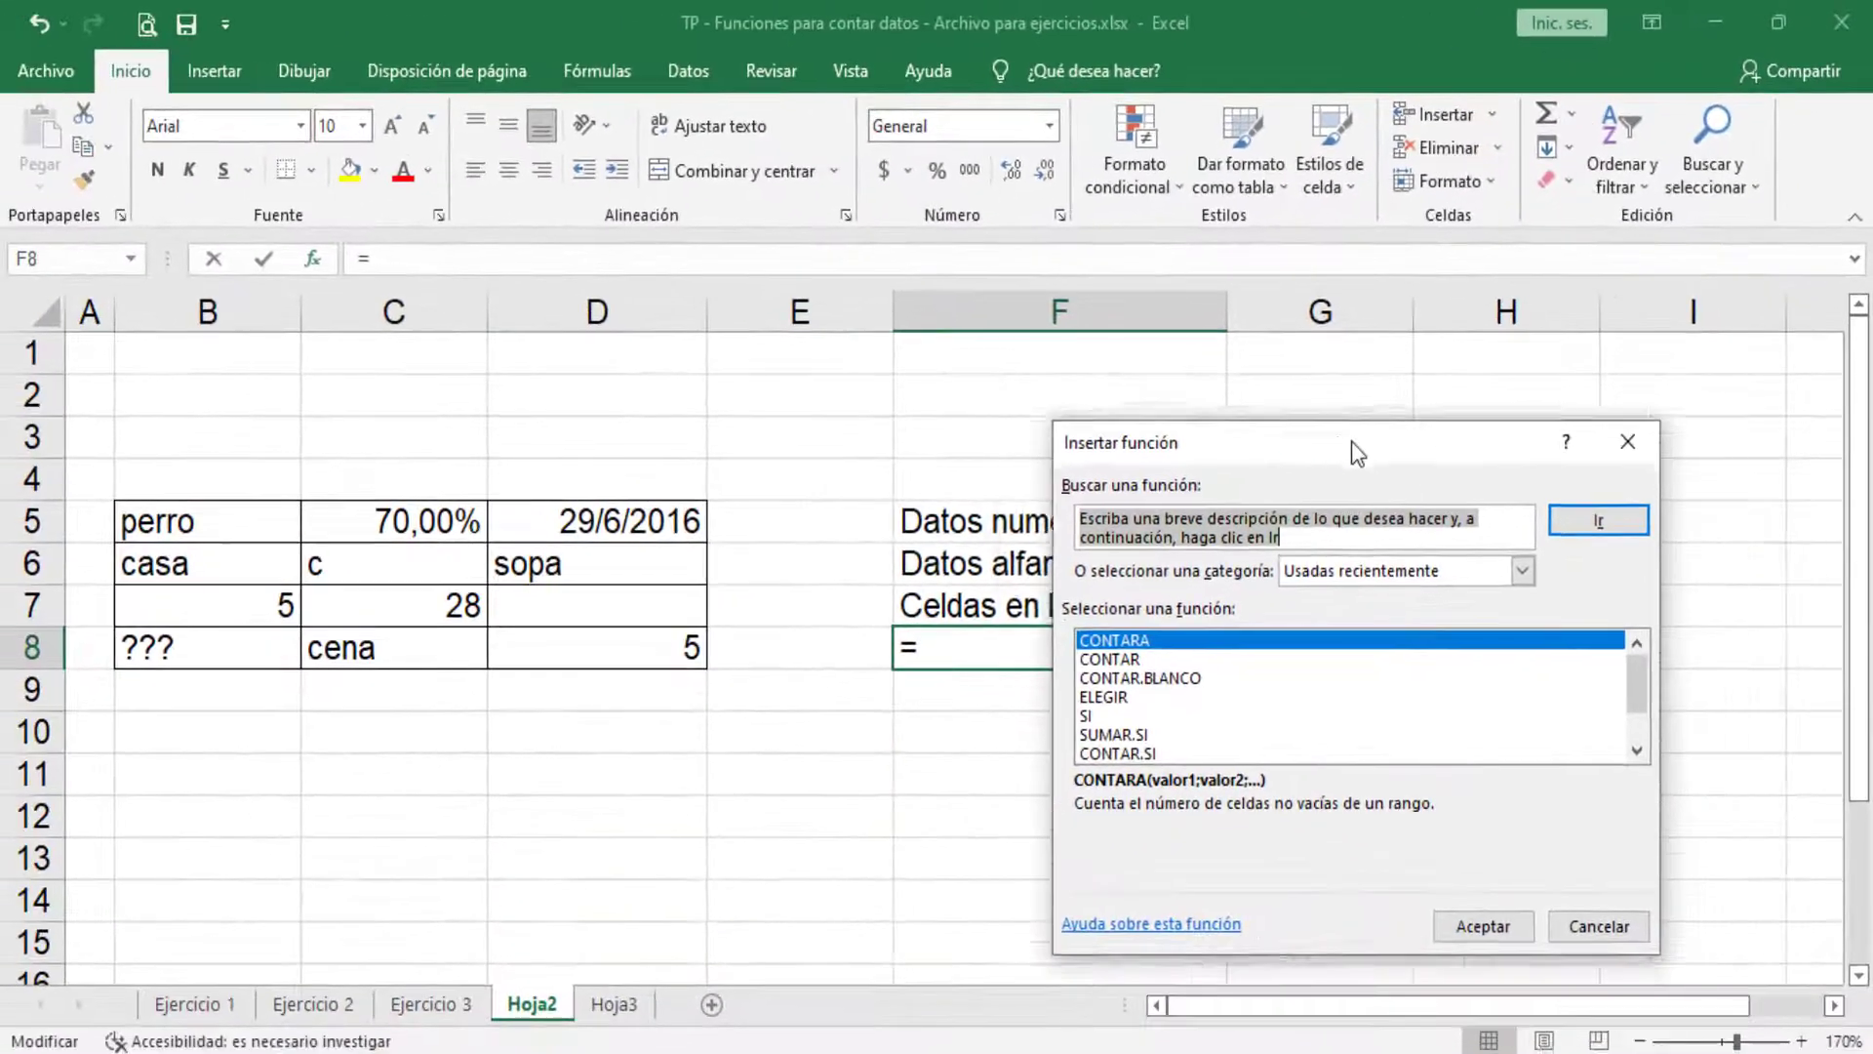
pyautogui.moveTo(1350, 441); pyautogui.dragTo(1029, 203)
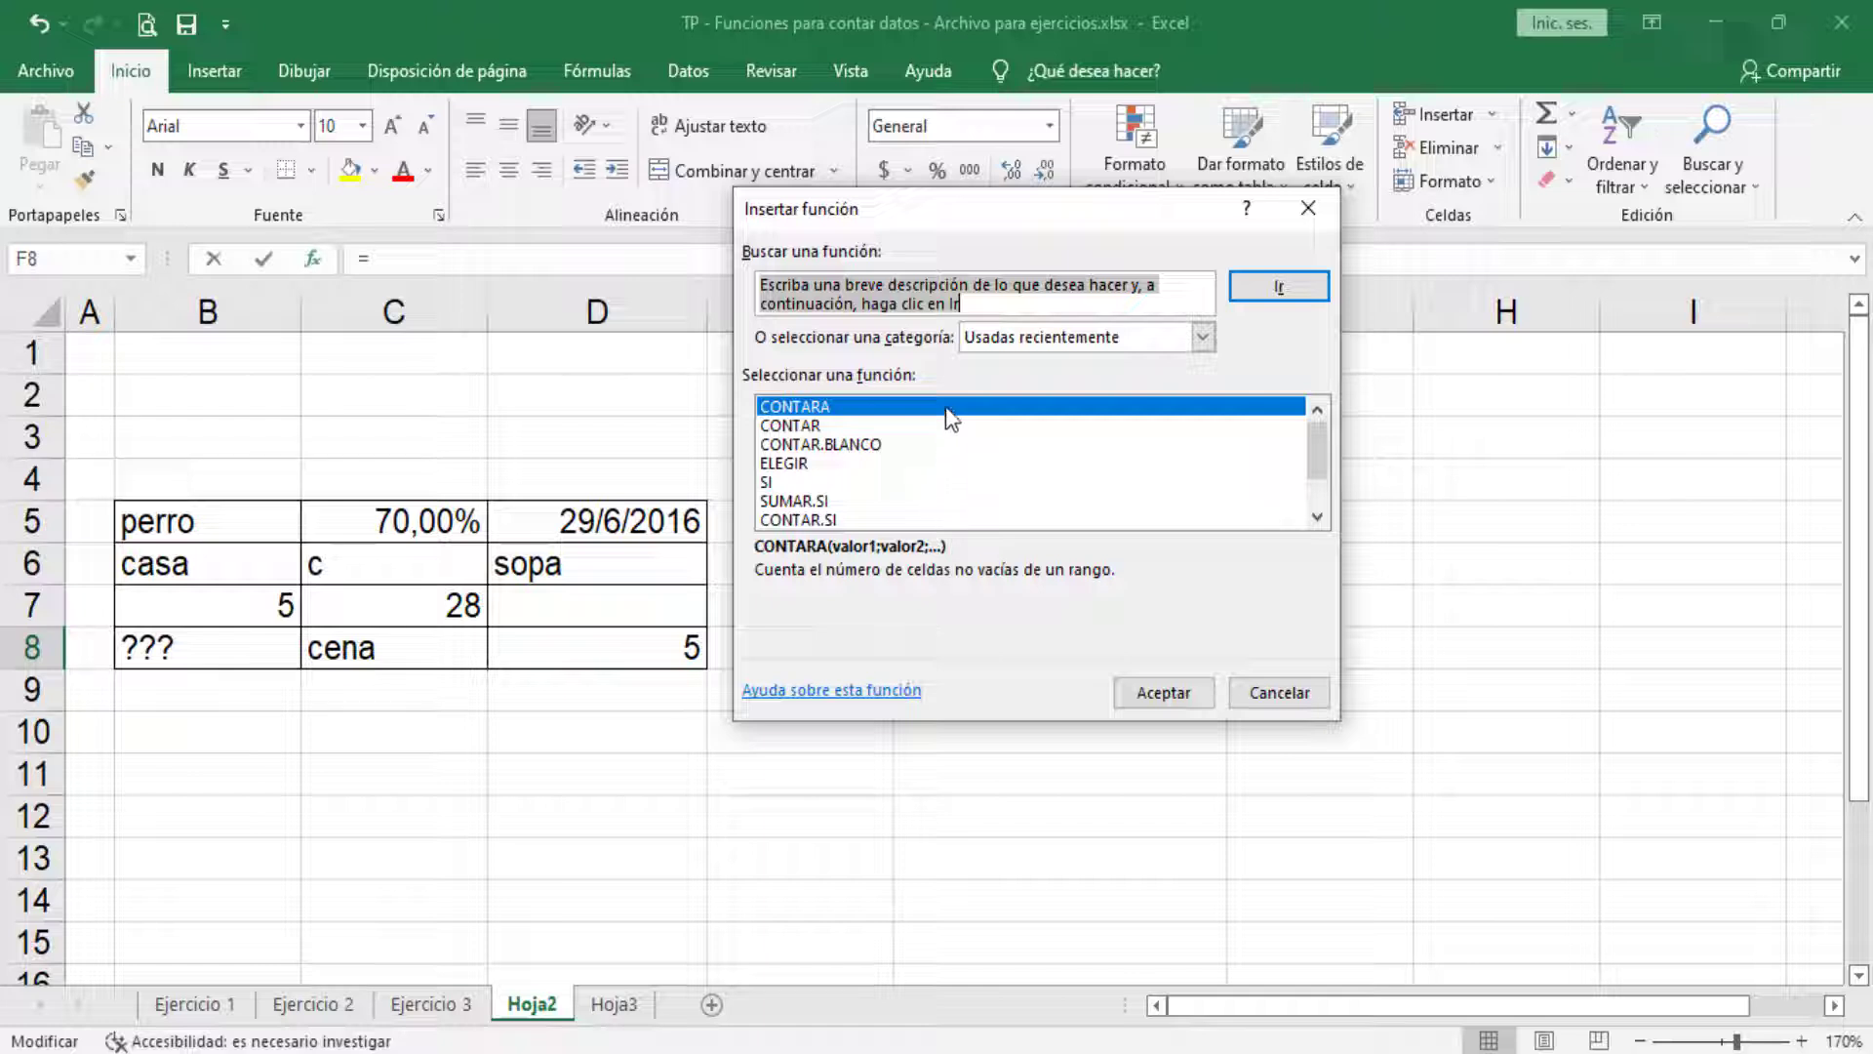
pyautogui.click(1284, 689)
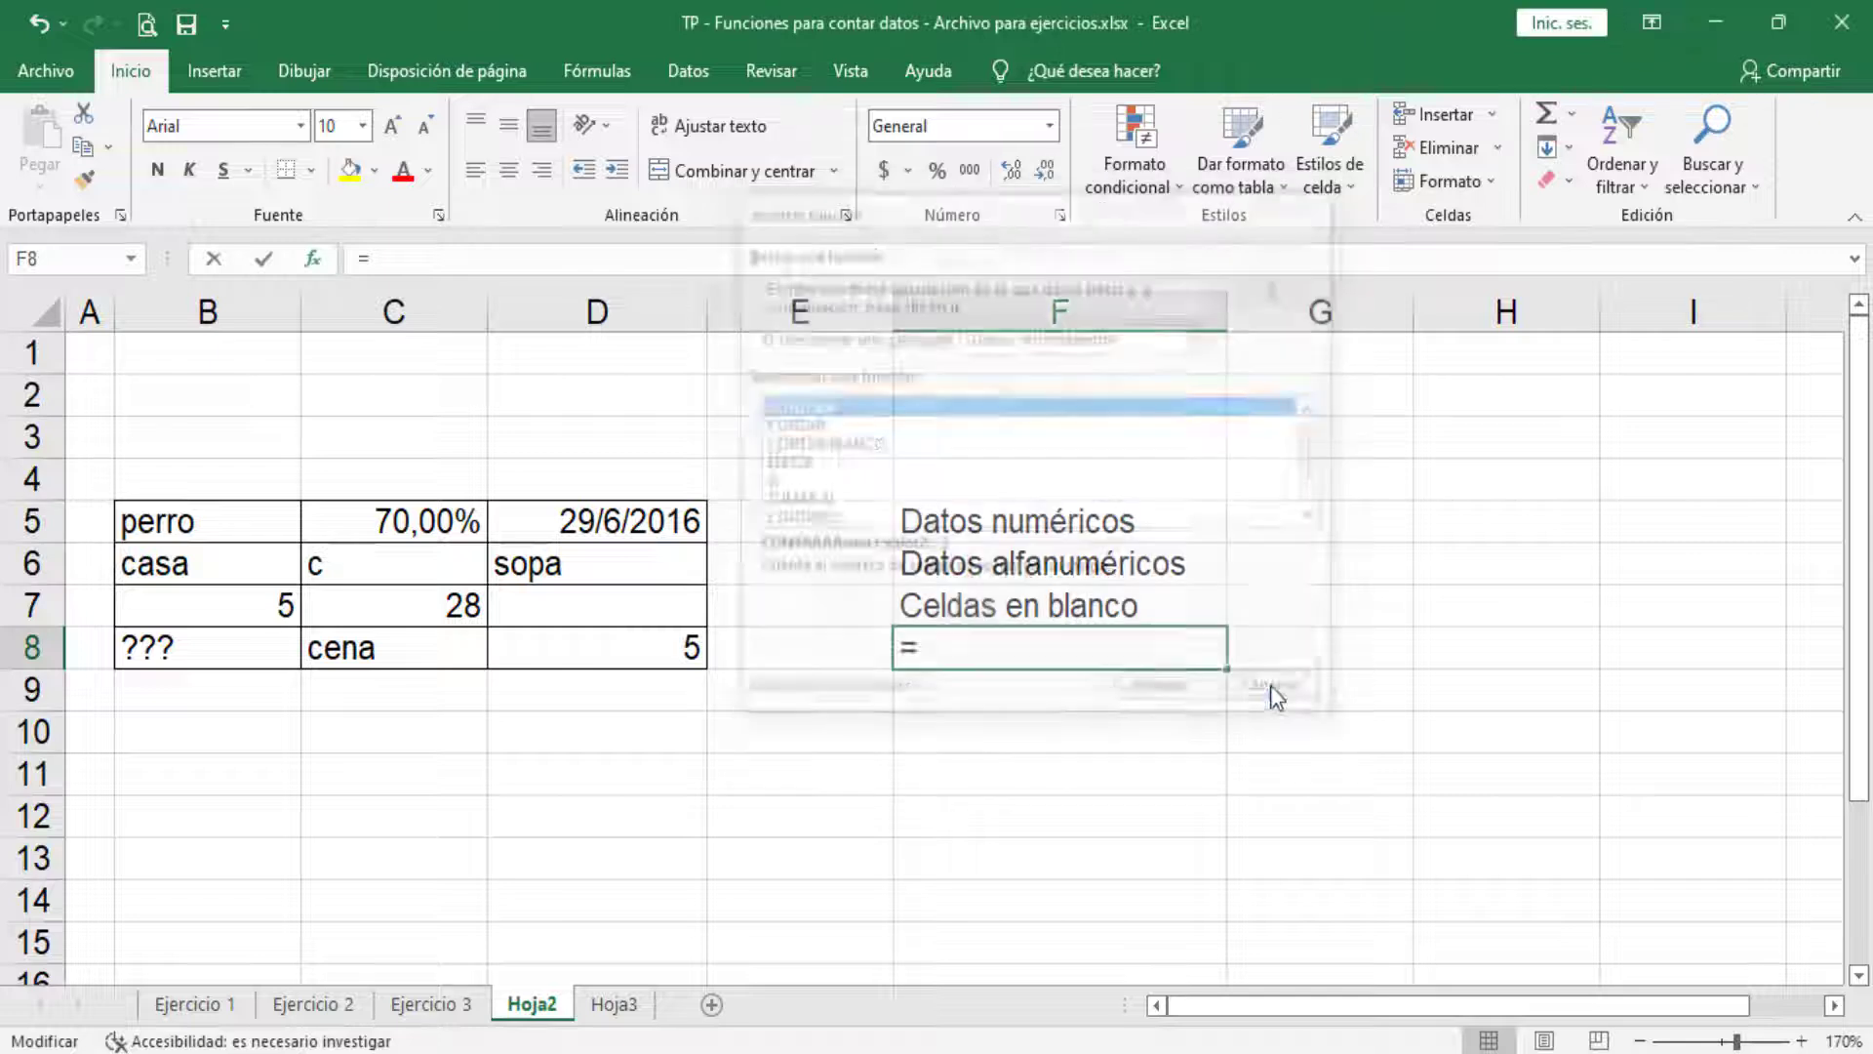
pyautogui.click(1571, 146)
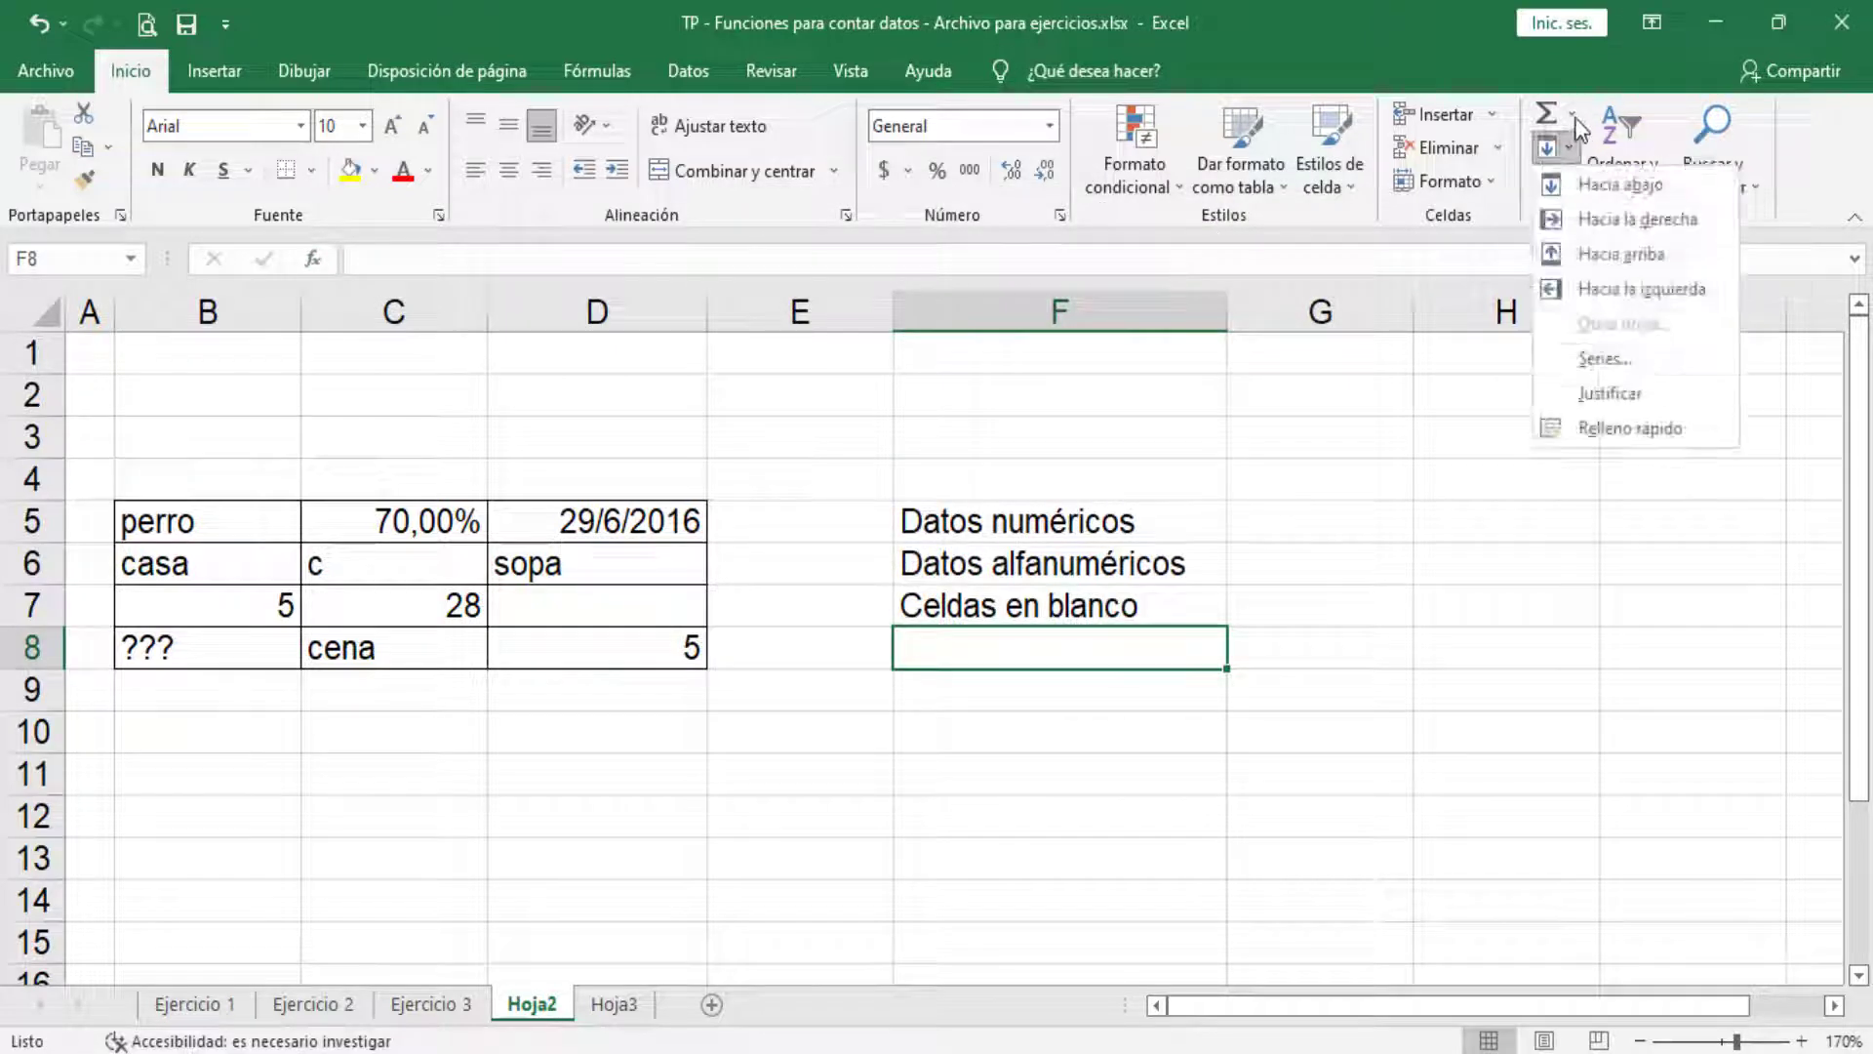
pyautogui.click(1571, 113)
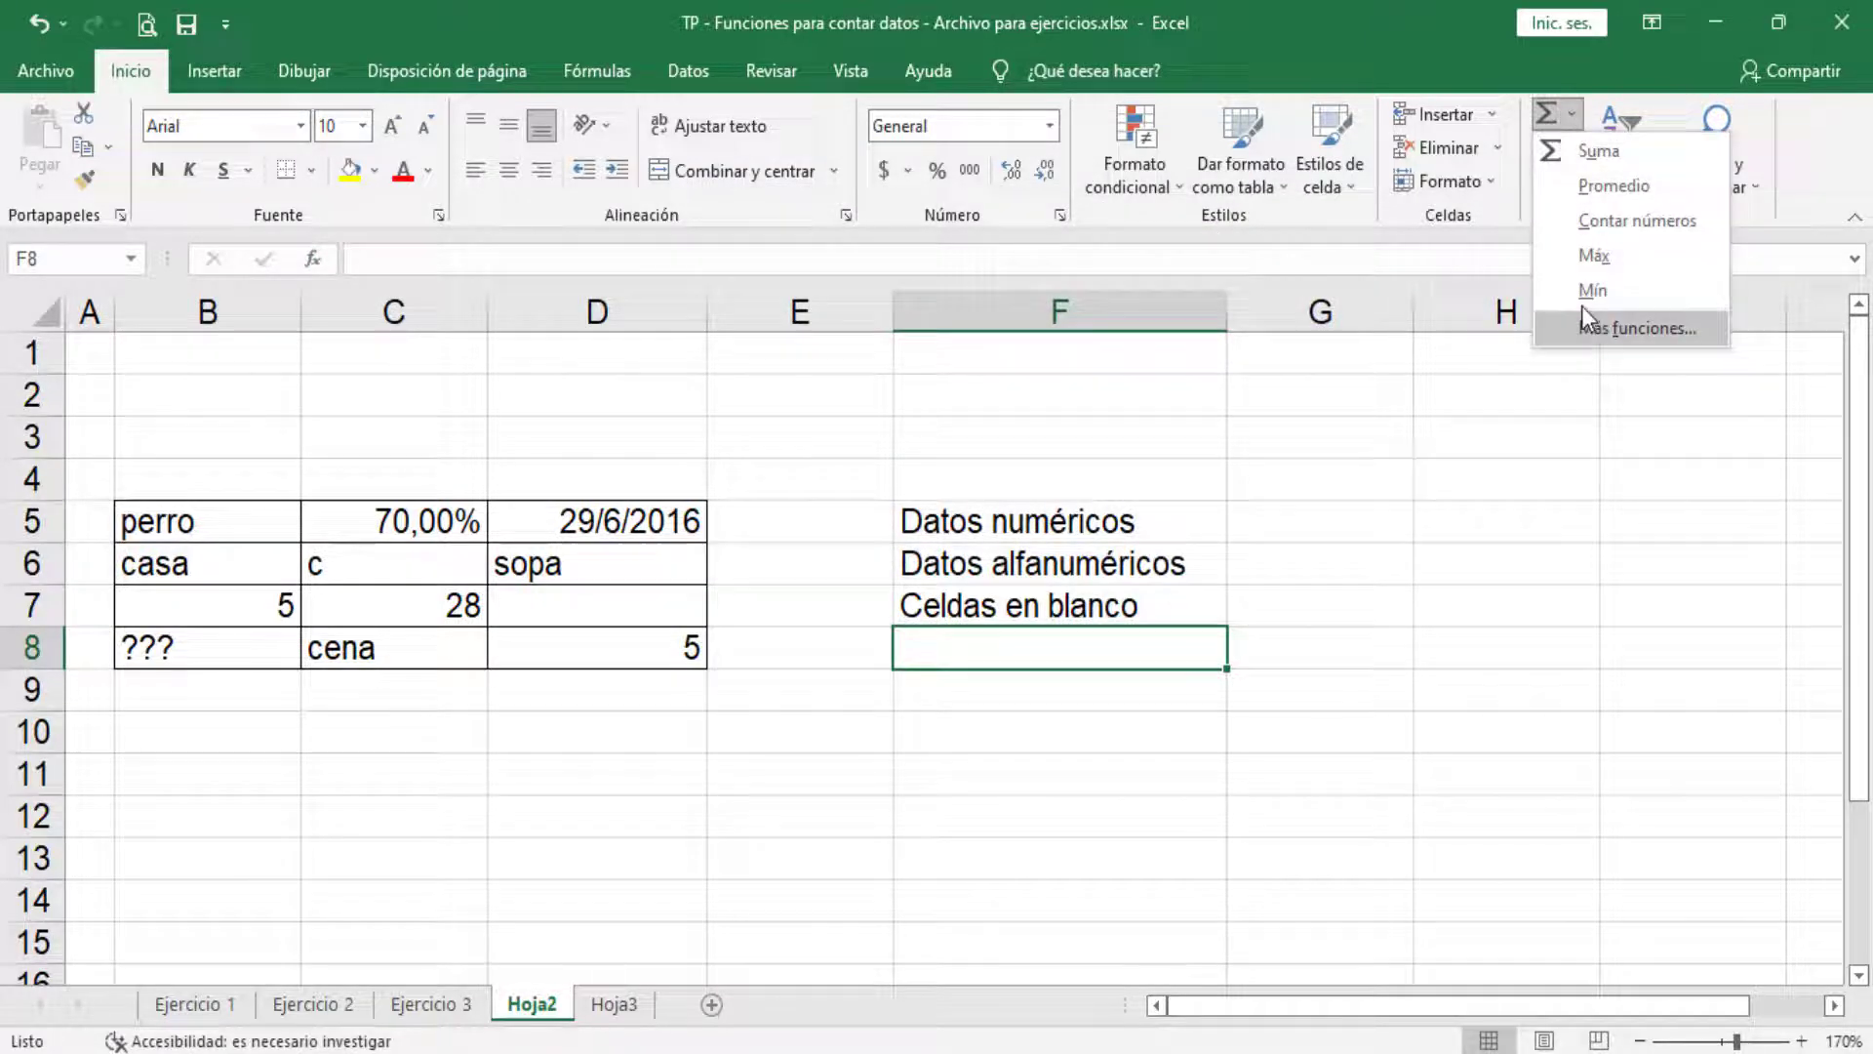
pyautogui.click(1574, 117)
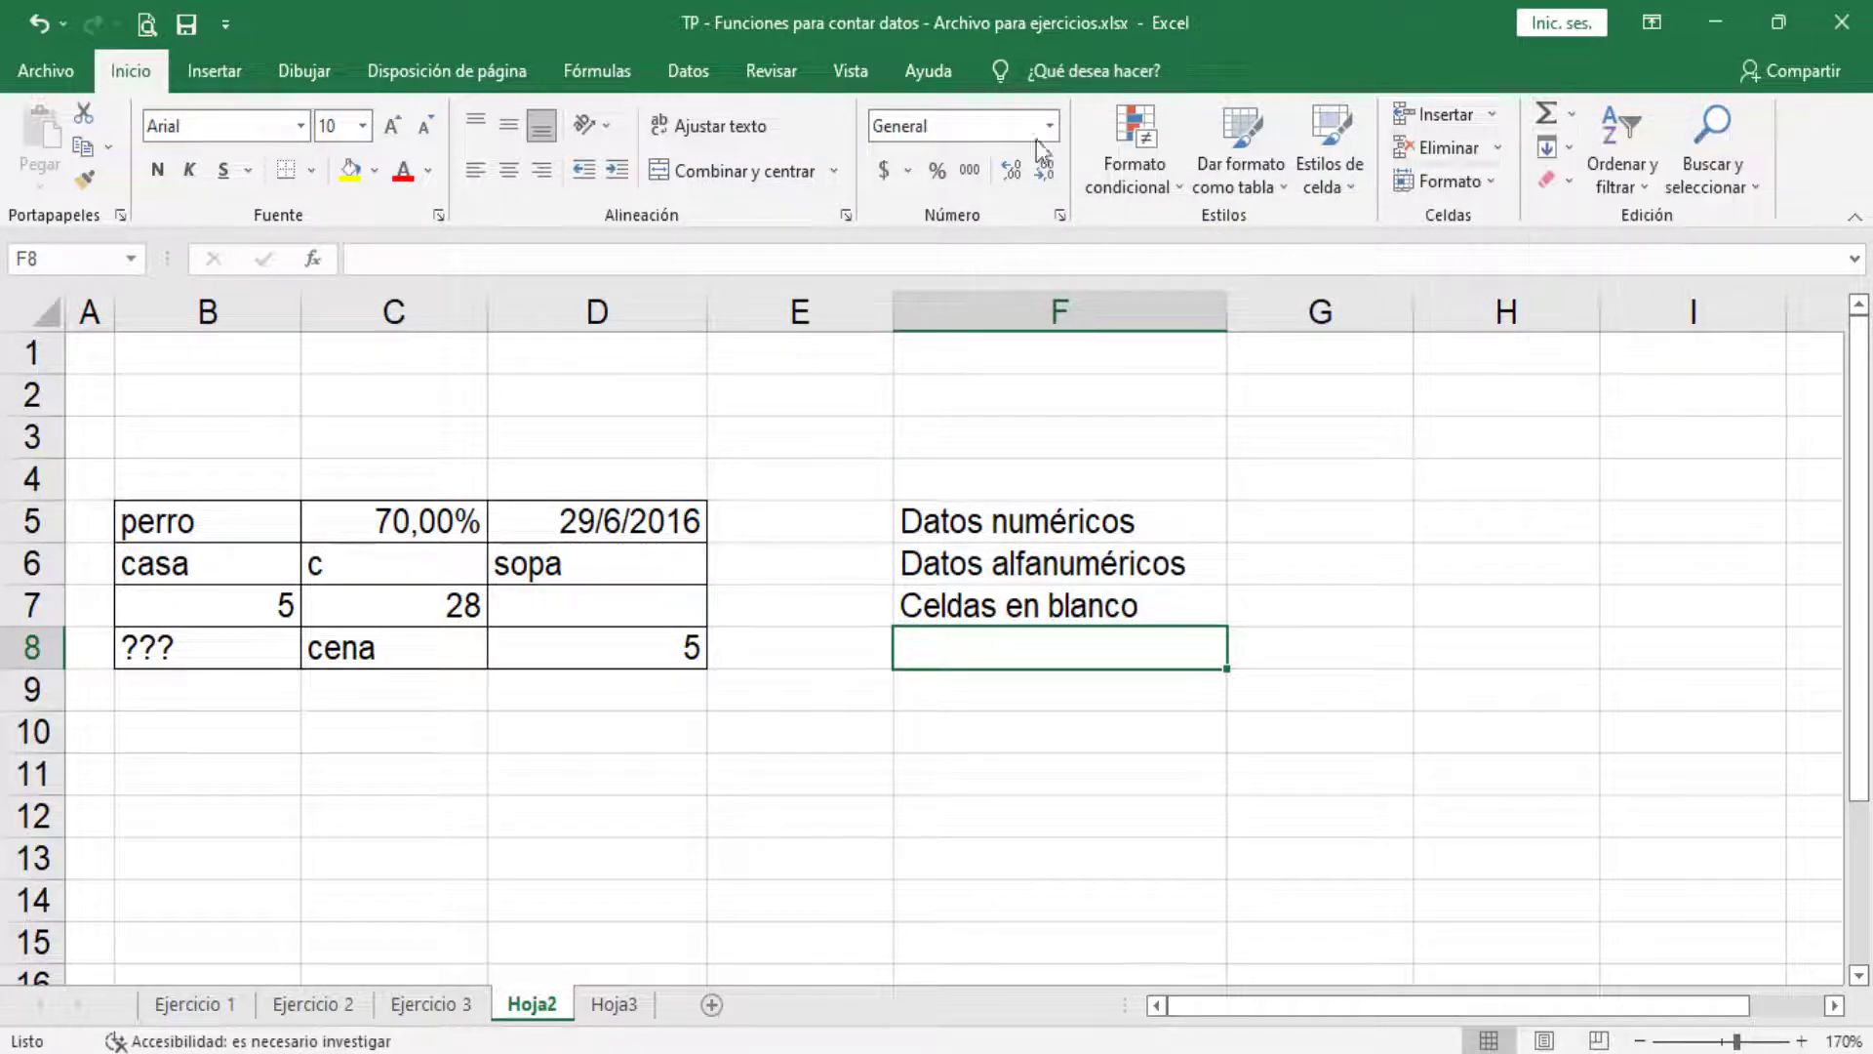
pyautogui.click(319, 262)
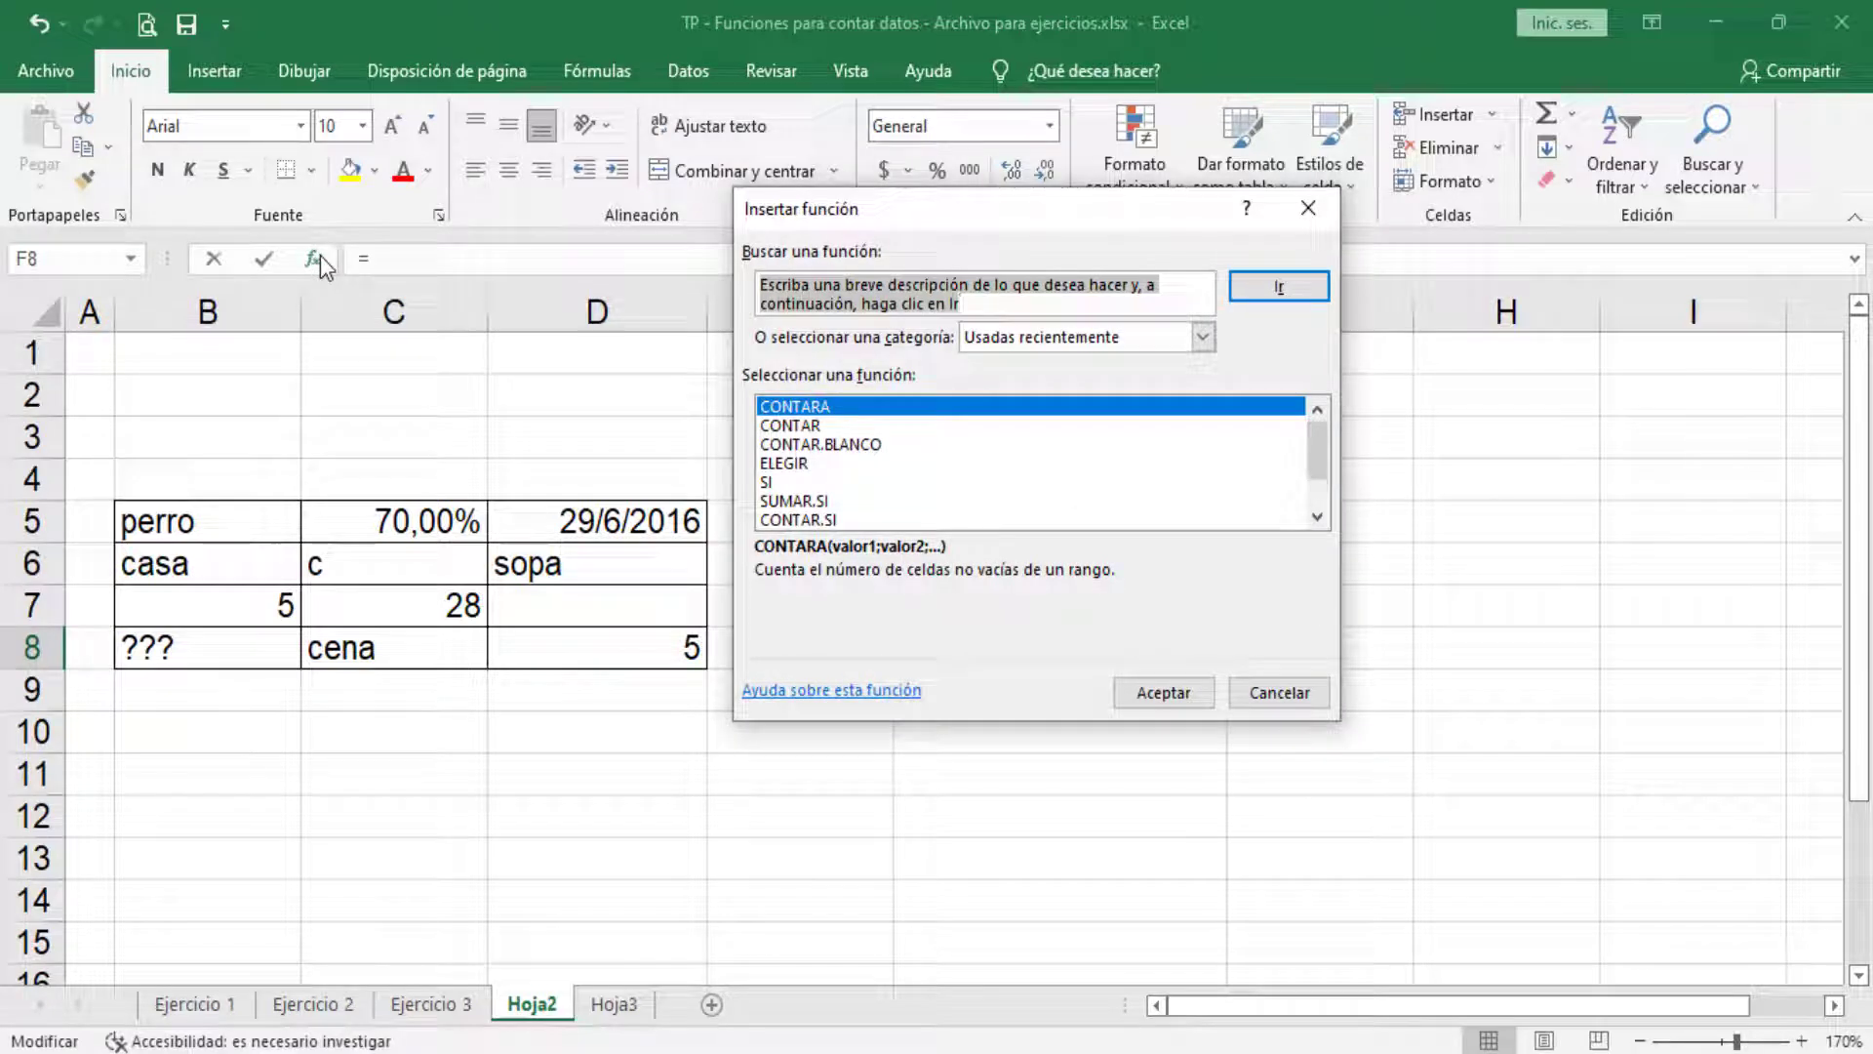
pyautogui.click(1320, 220)
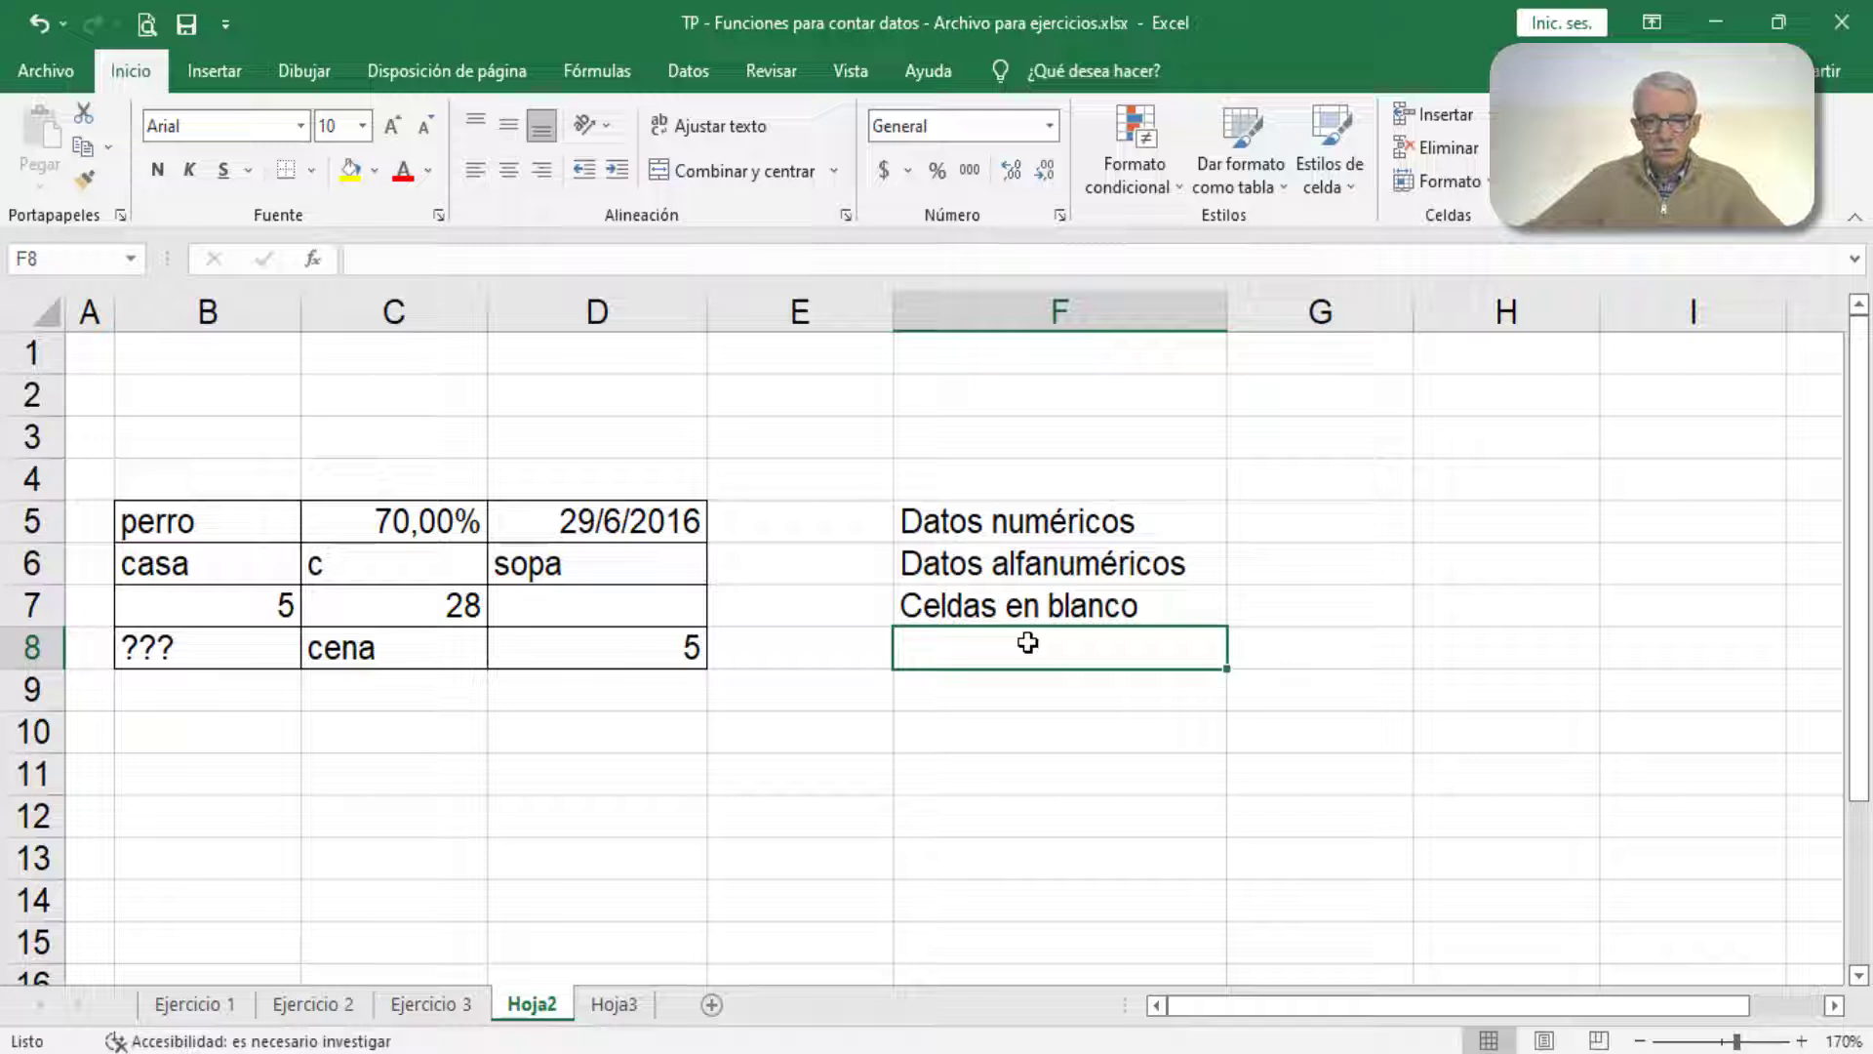
# Step: Start inserting a function in cell G5, search the function list for "contar" and look through the suggested functions
pyautogui.click(1305, 522)
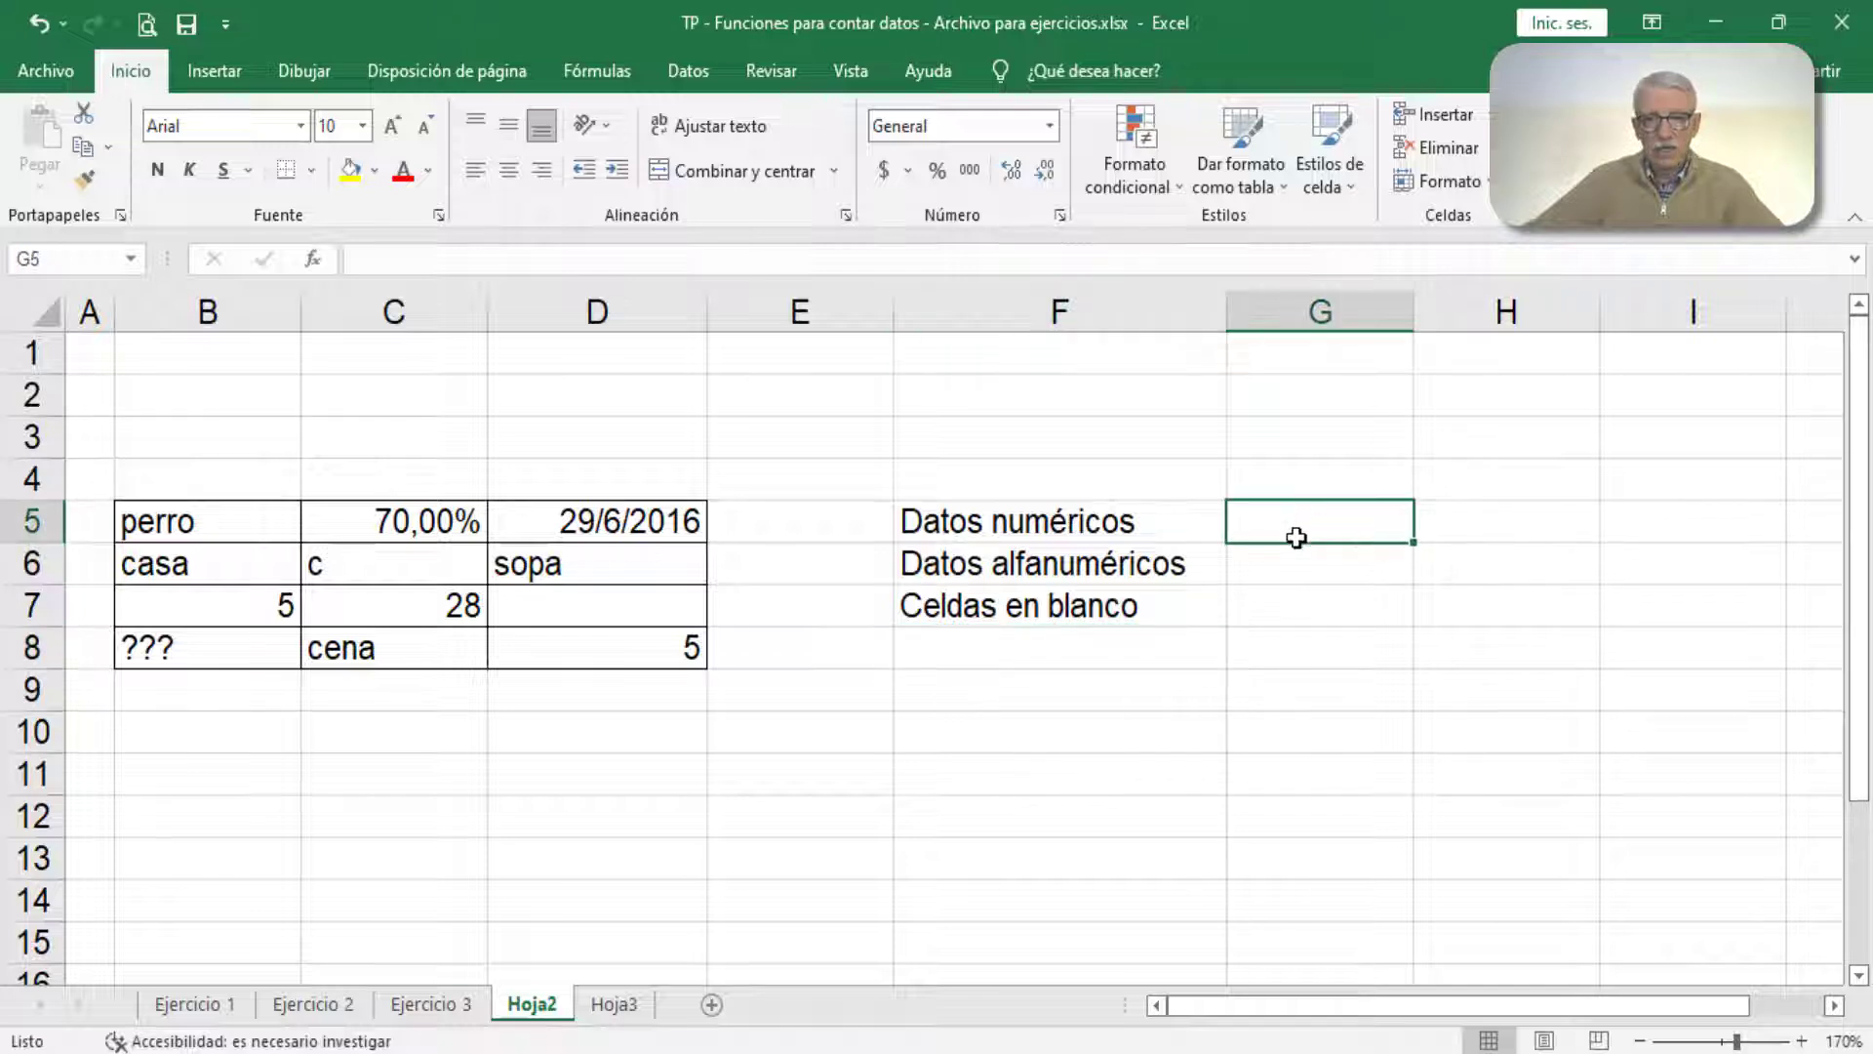
pyautogui.click(314, 264)
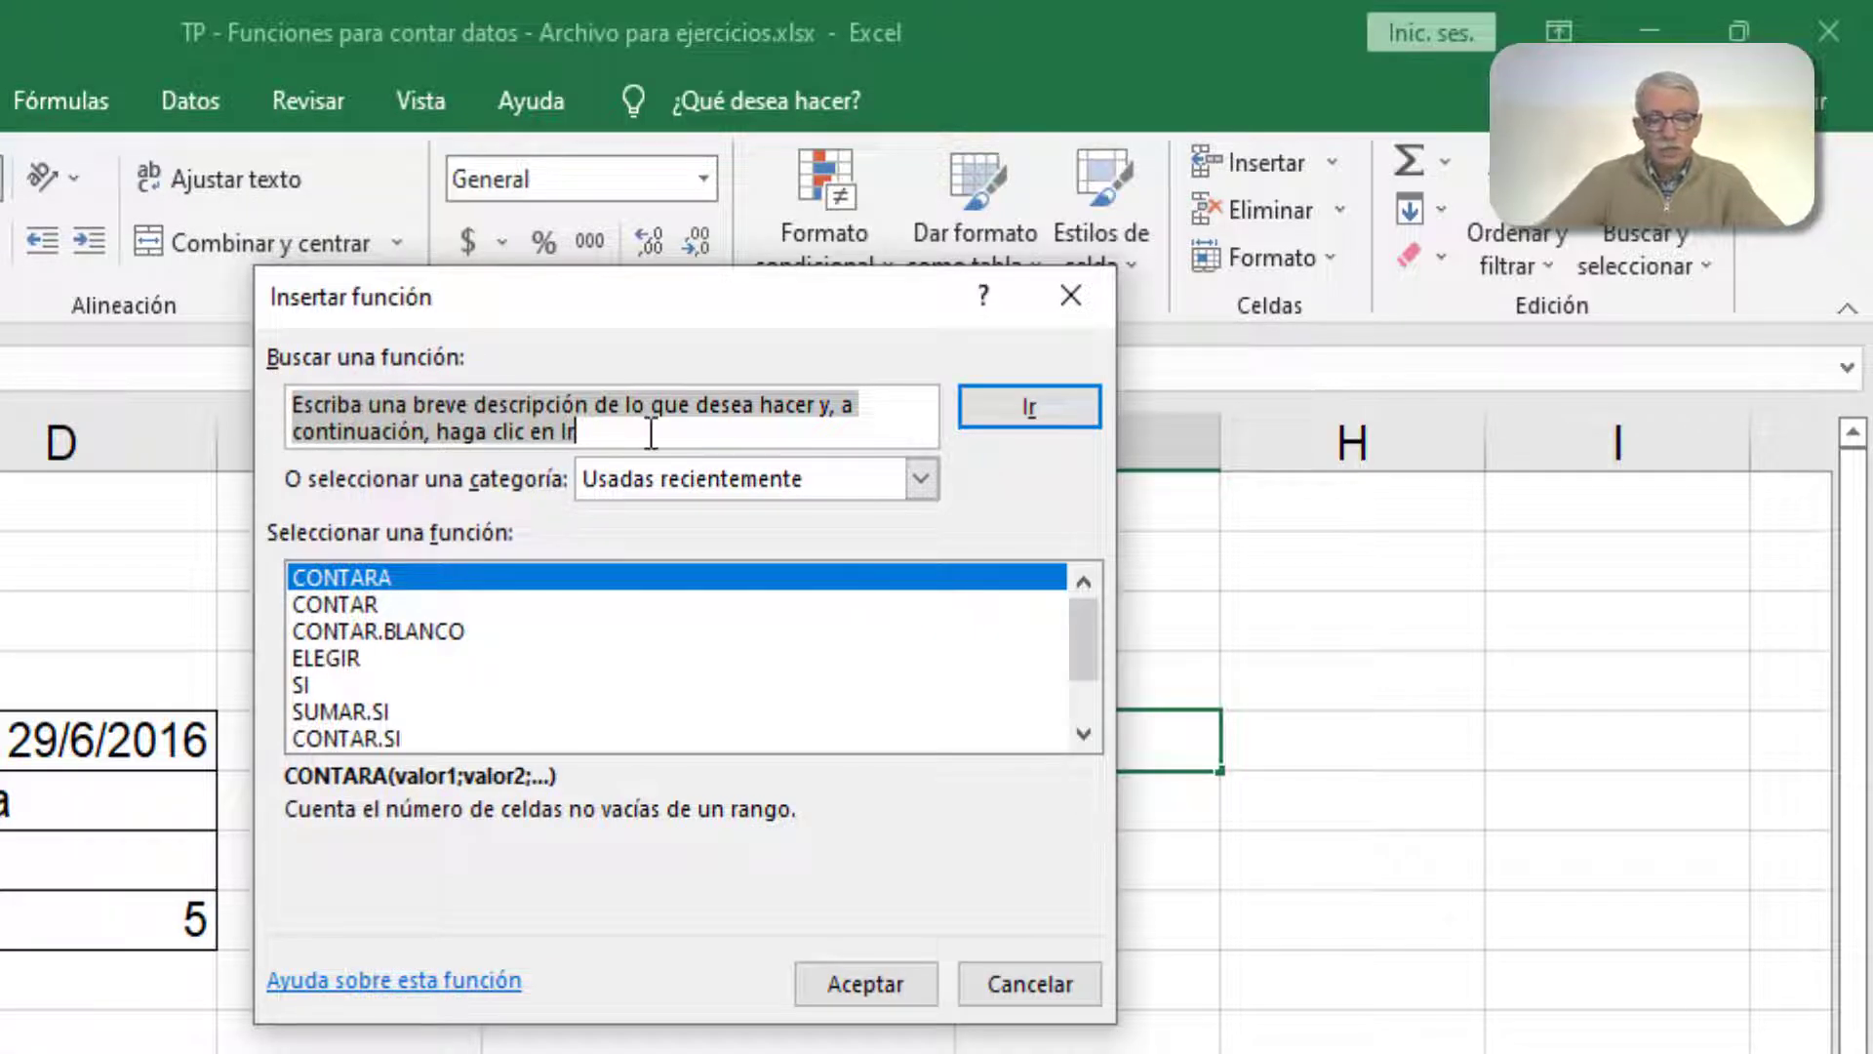
pyautogui.write('contar')
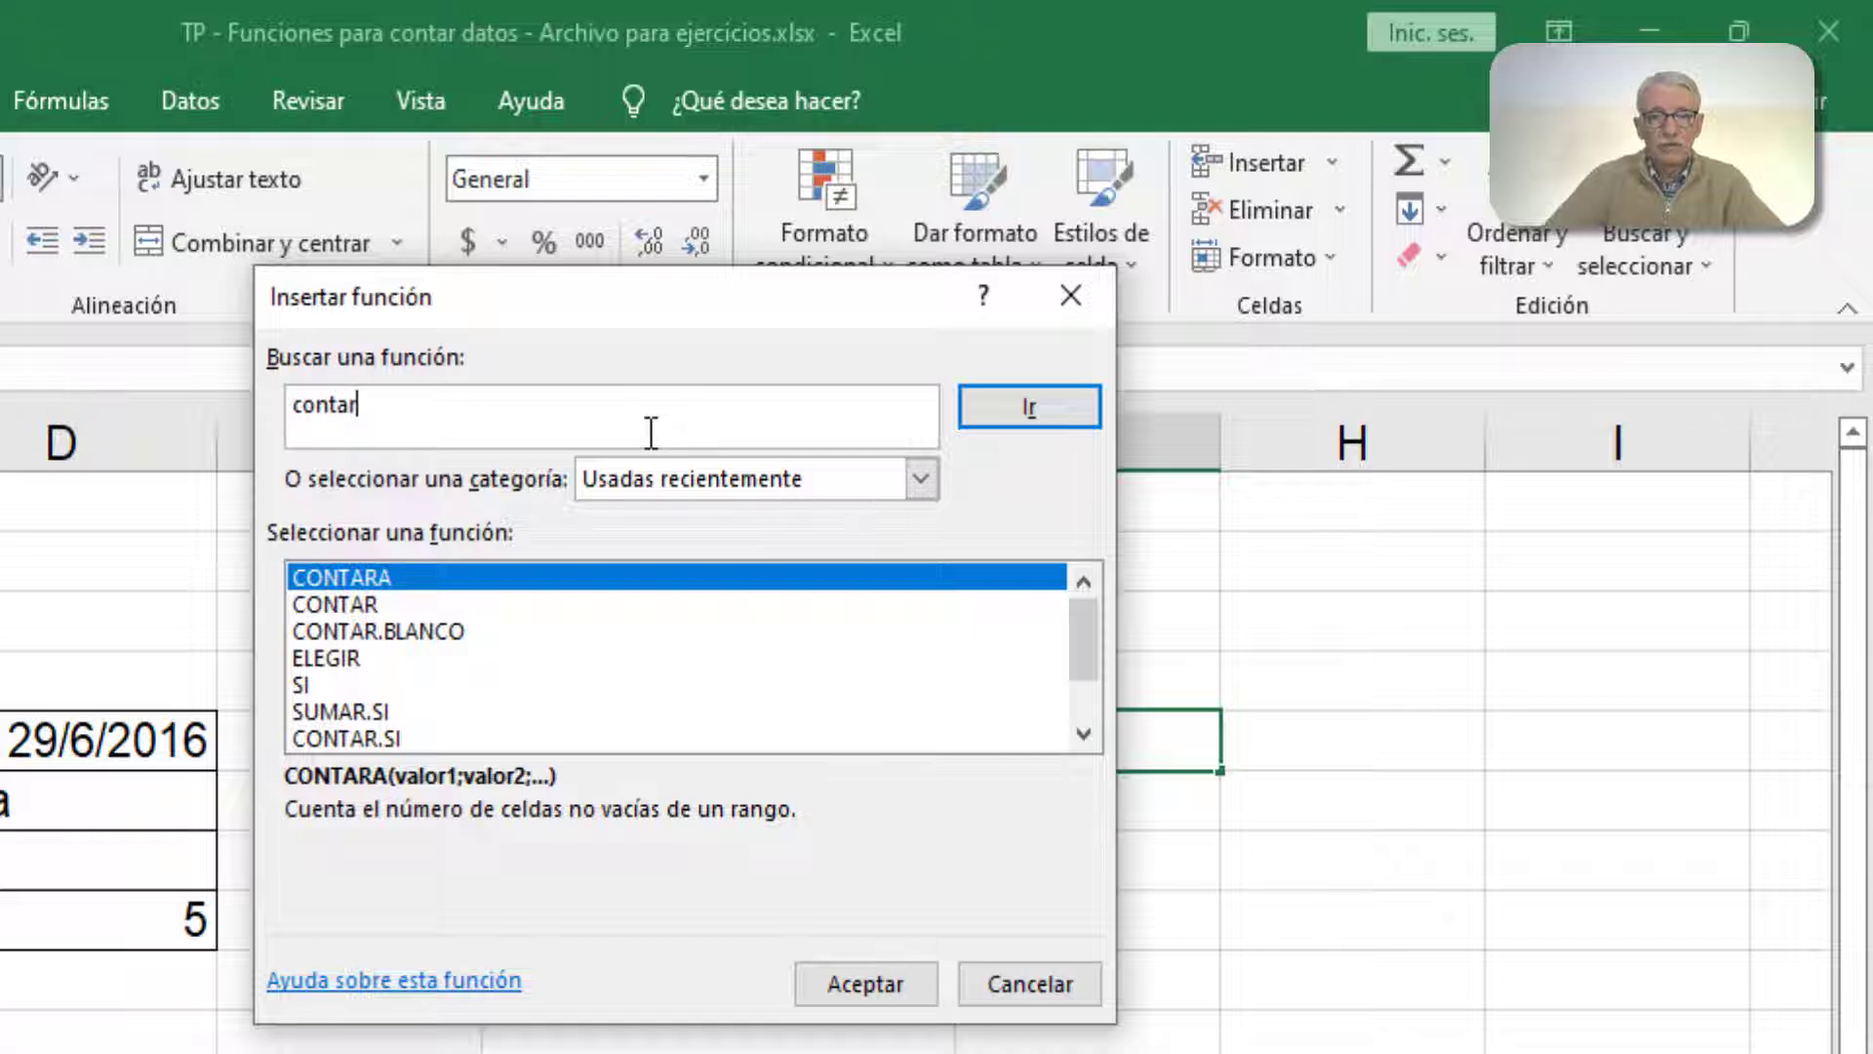
pyautogui.click(1026, 414)
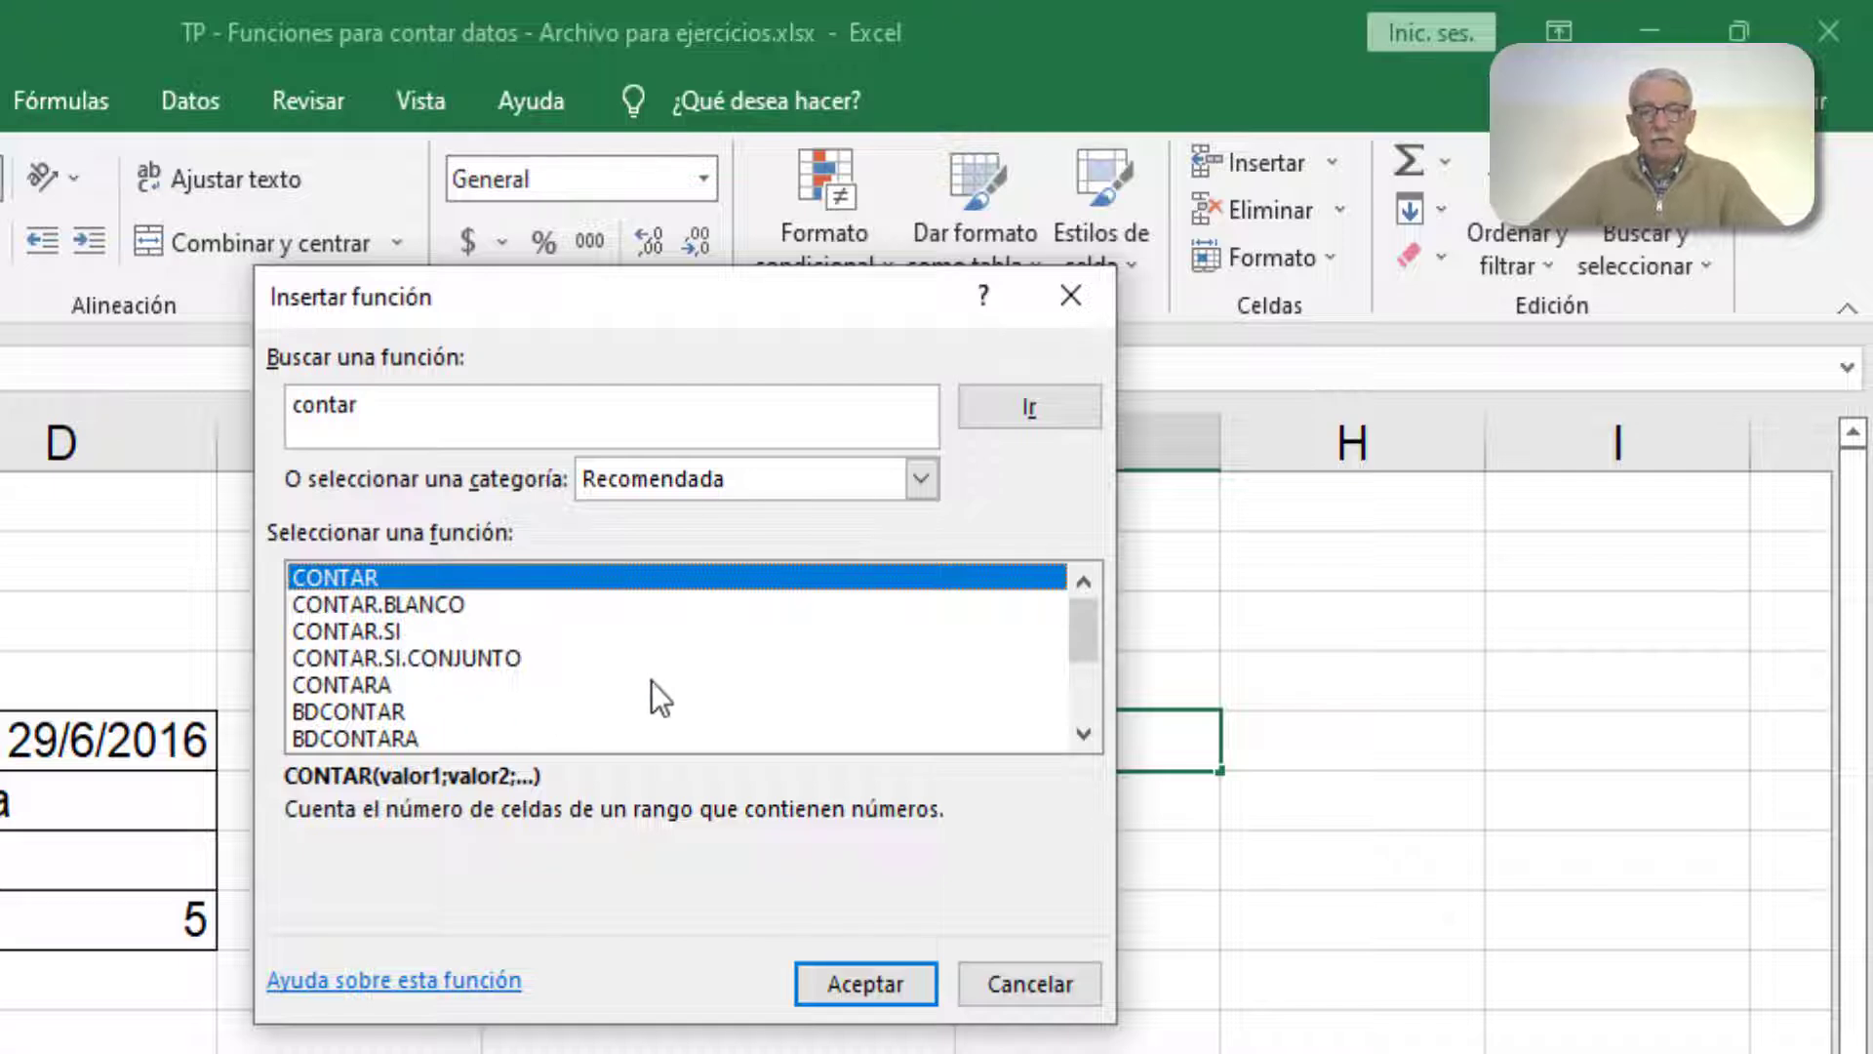
pyautogui.click(1091, 732)
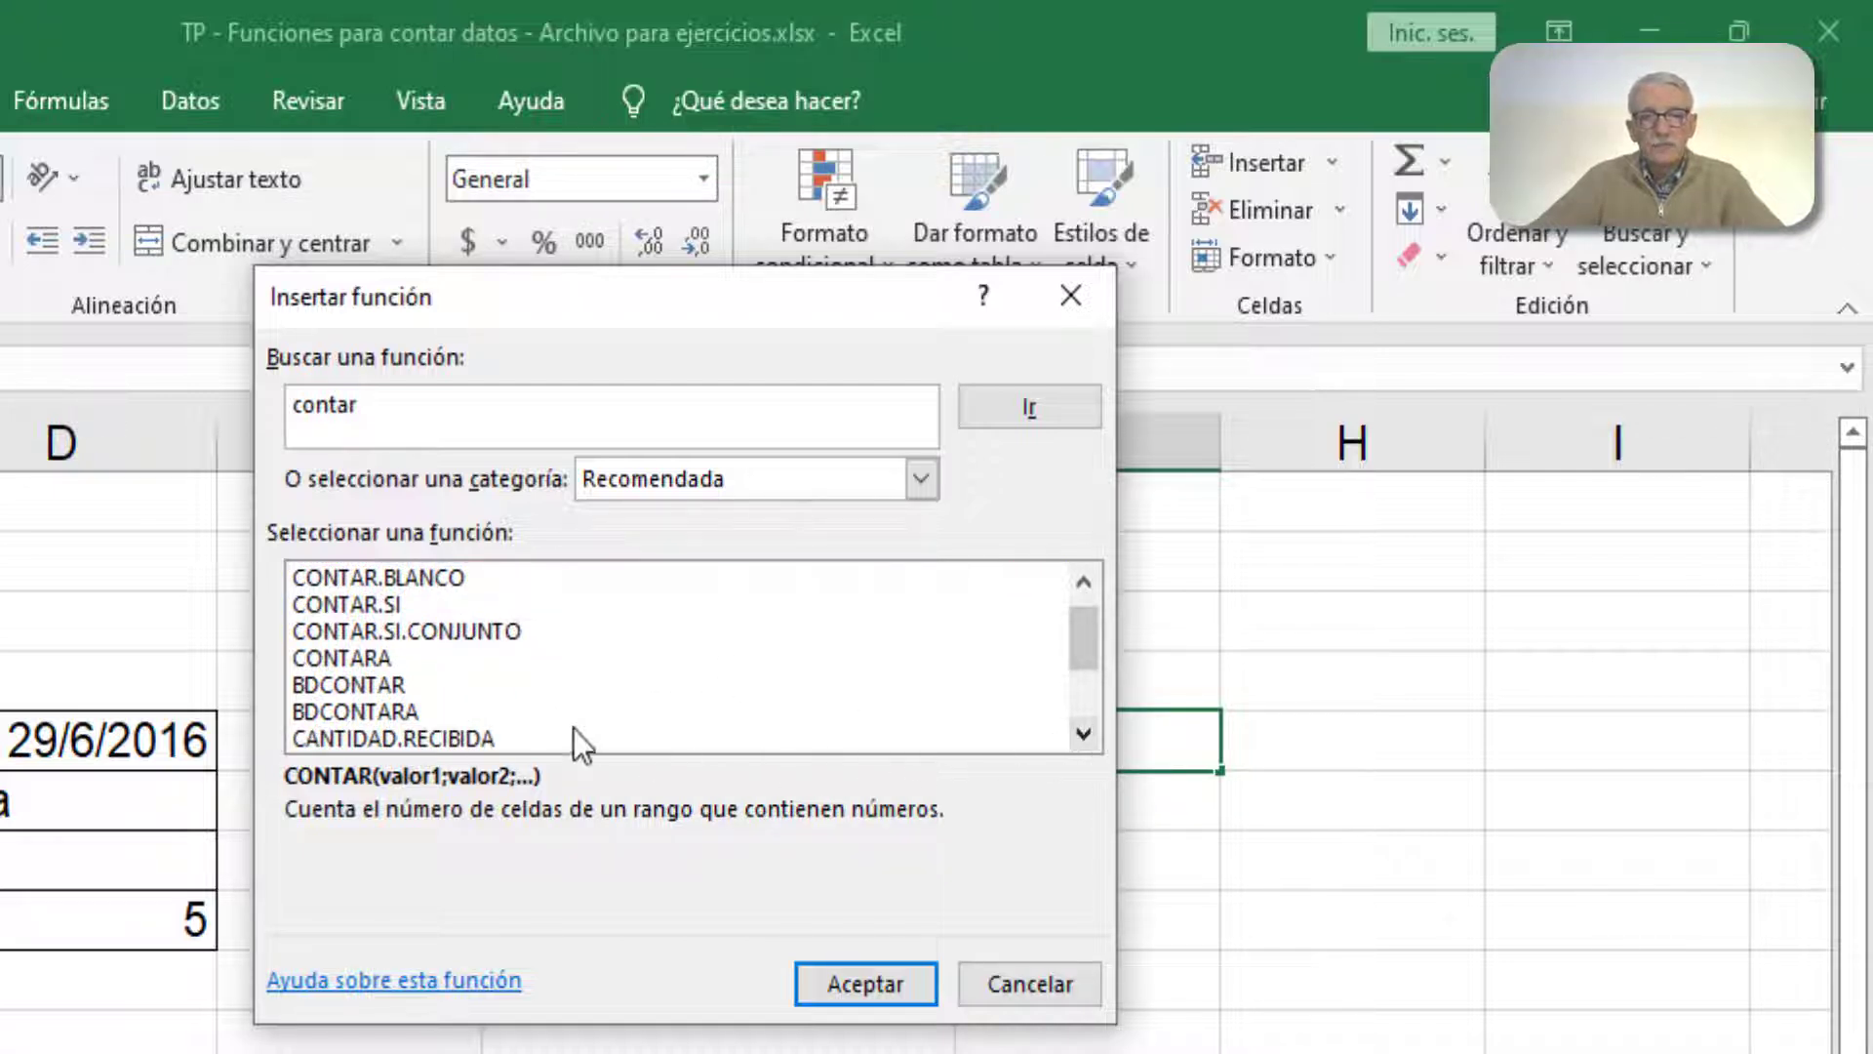
pyautogui.click(1083, 581)
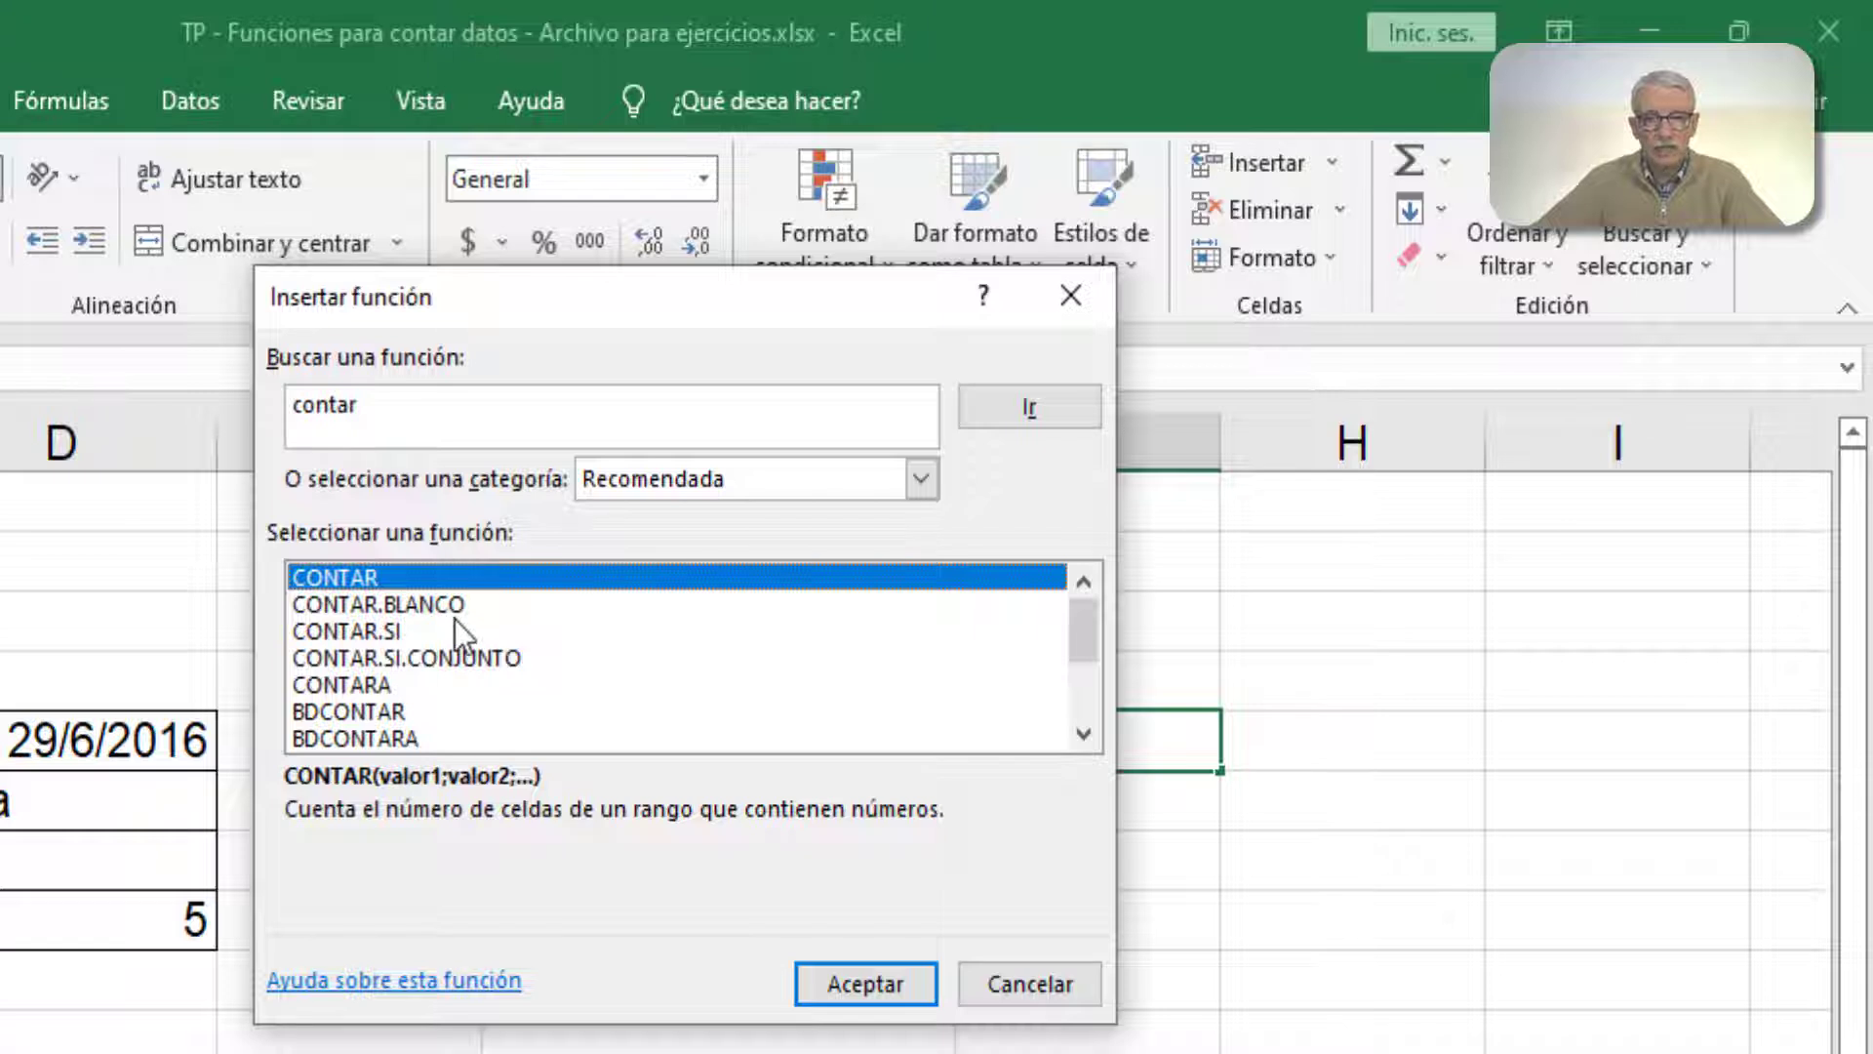
# Step: Choose the CONTAR function from the Estadísticas category for cell G5 and proceed to its arguments
pyautogui.click(933, 478)
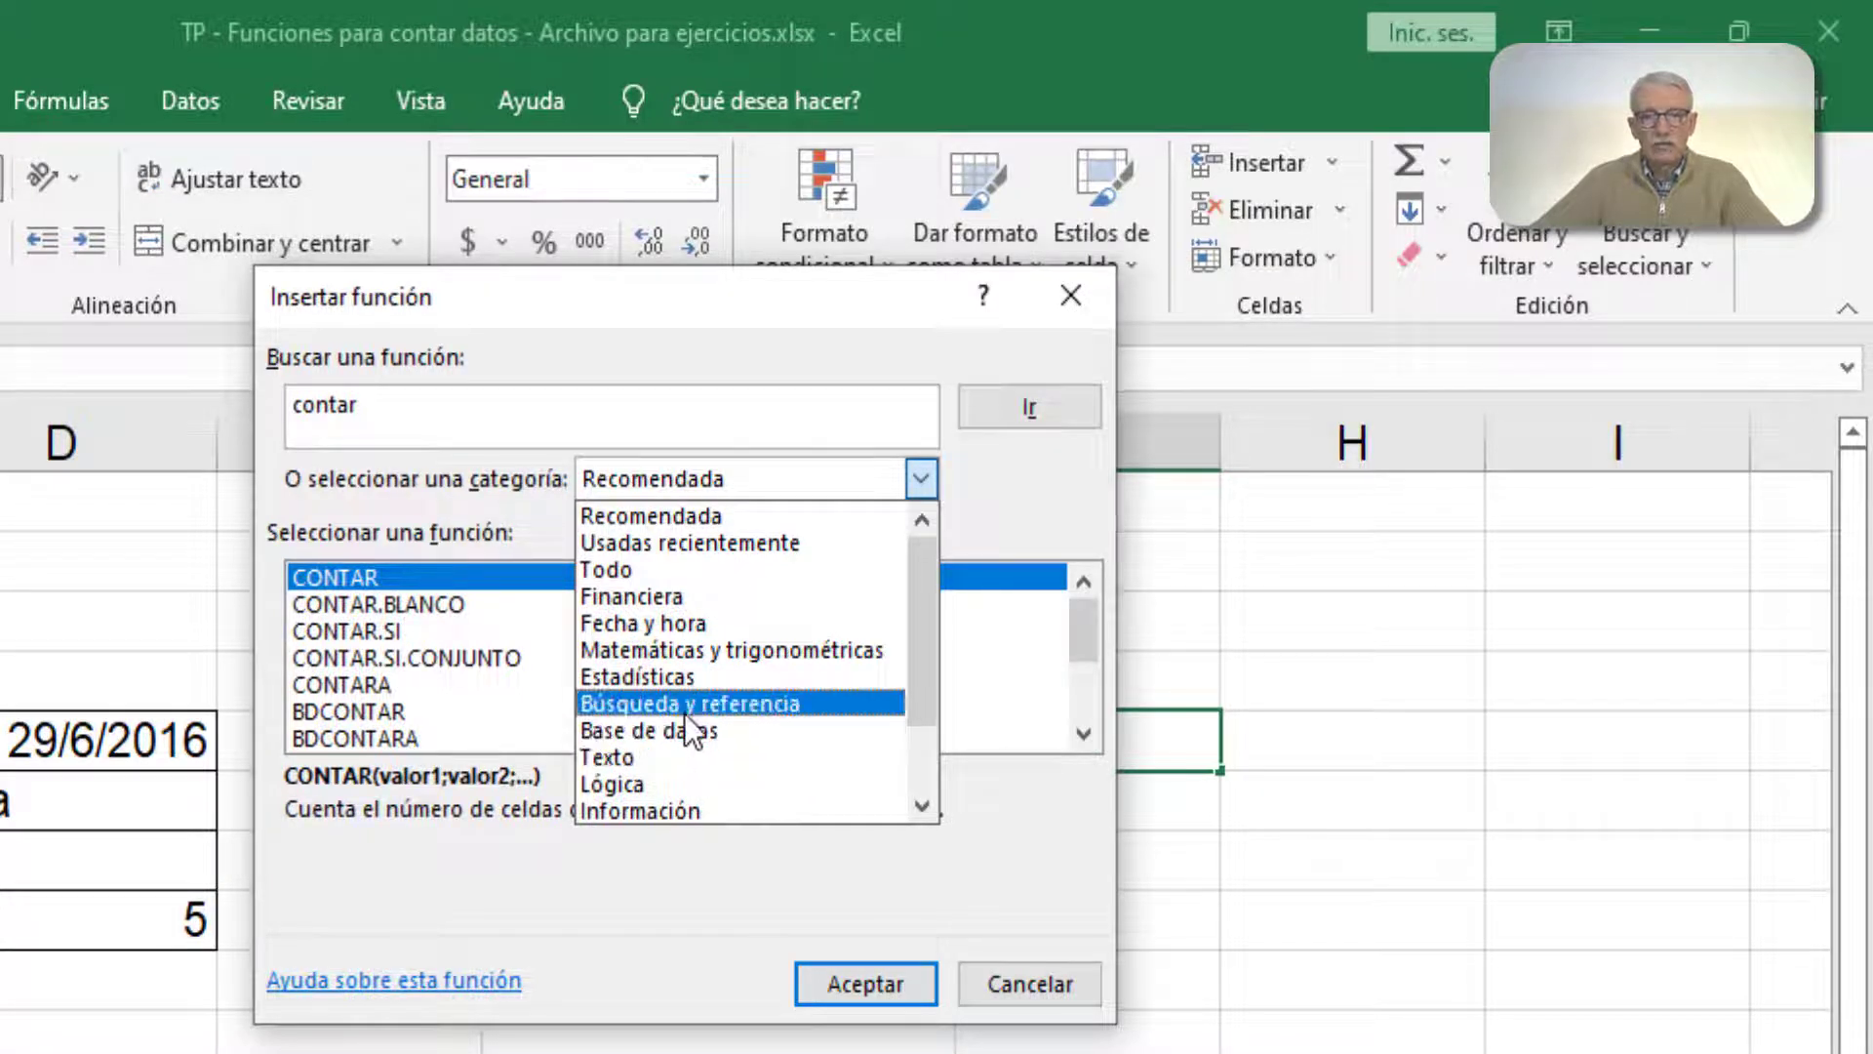
pyautogui.click(735, 677)
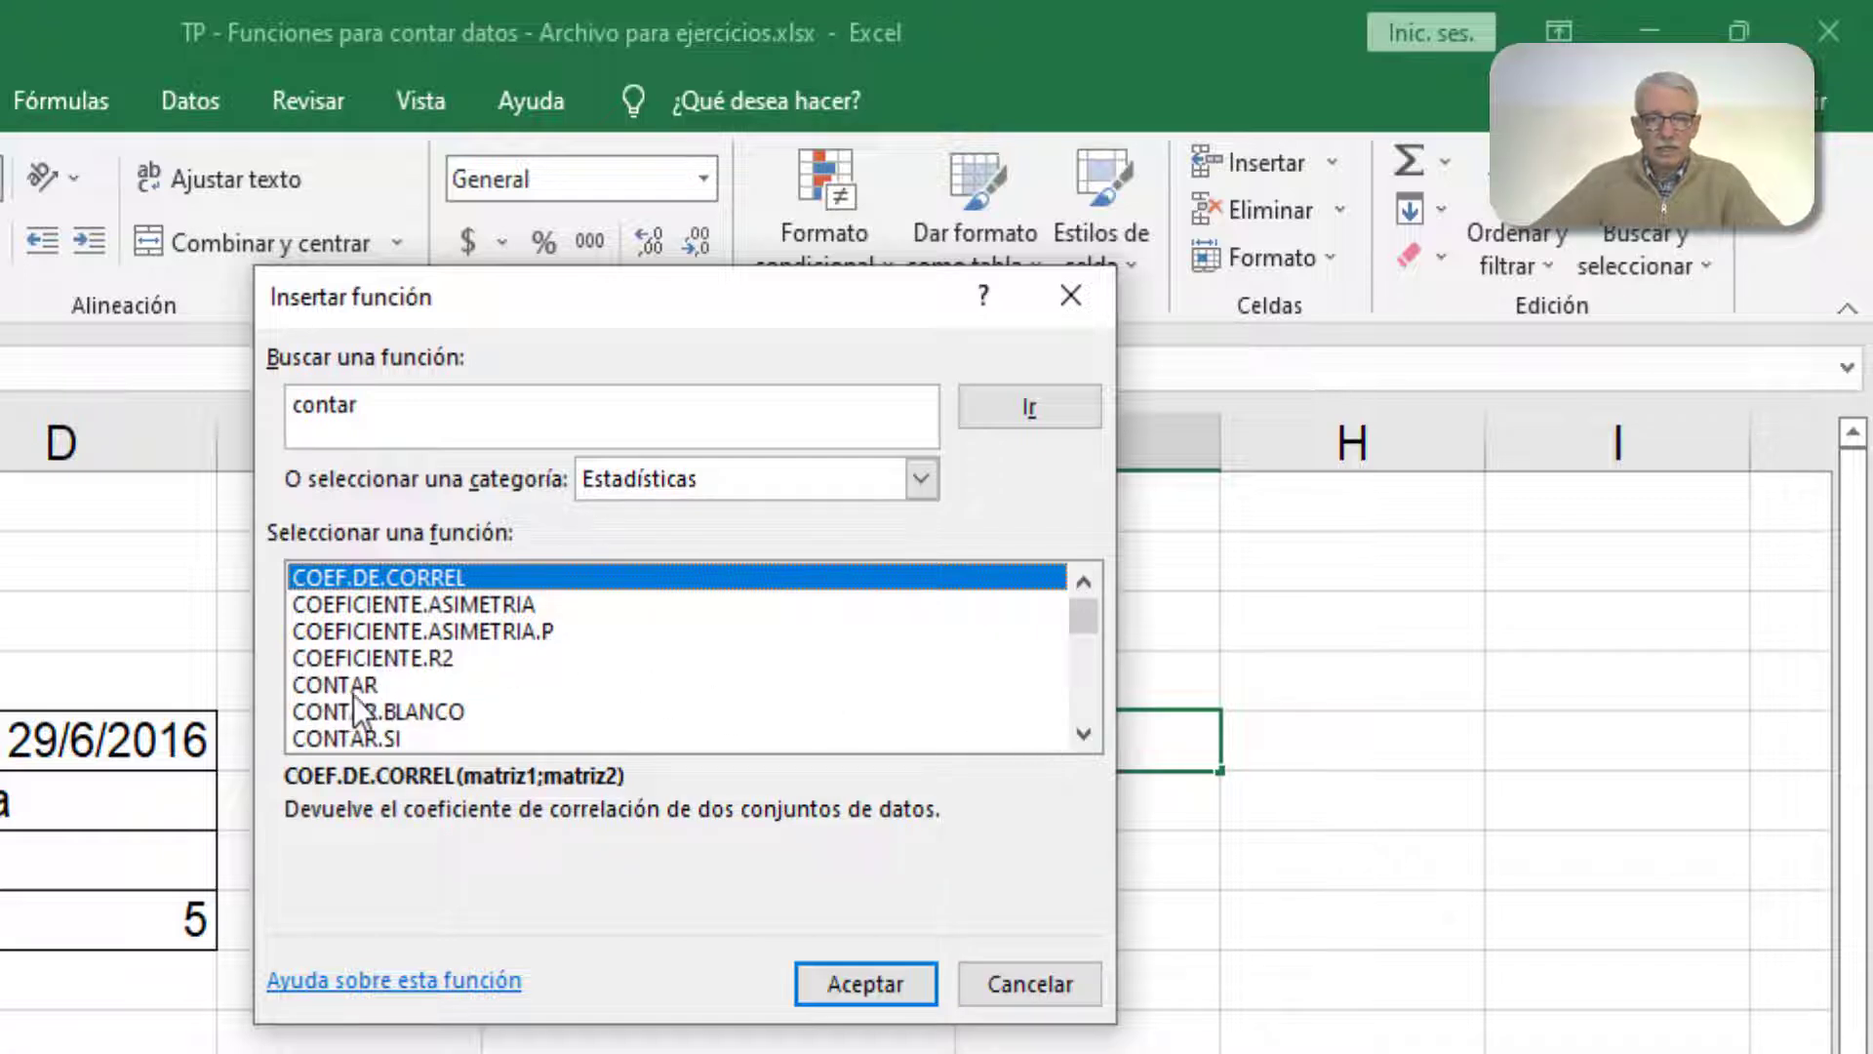
pyautogui.click(1087, 739)
pyautogui.click(1087, 739)
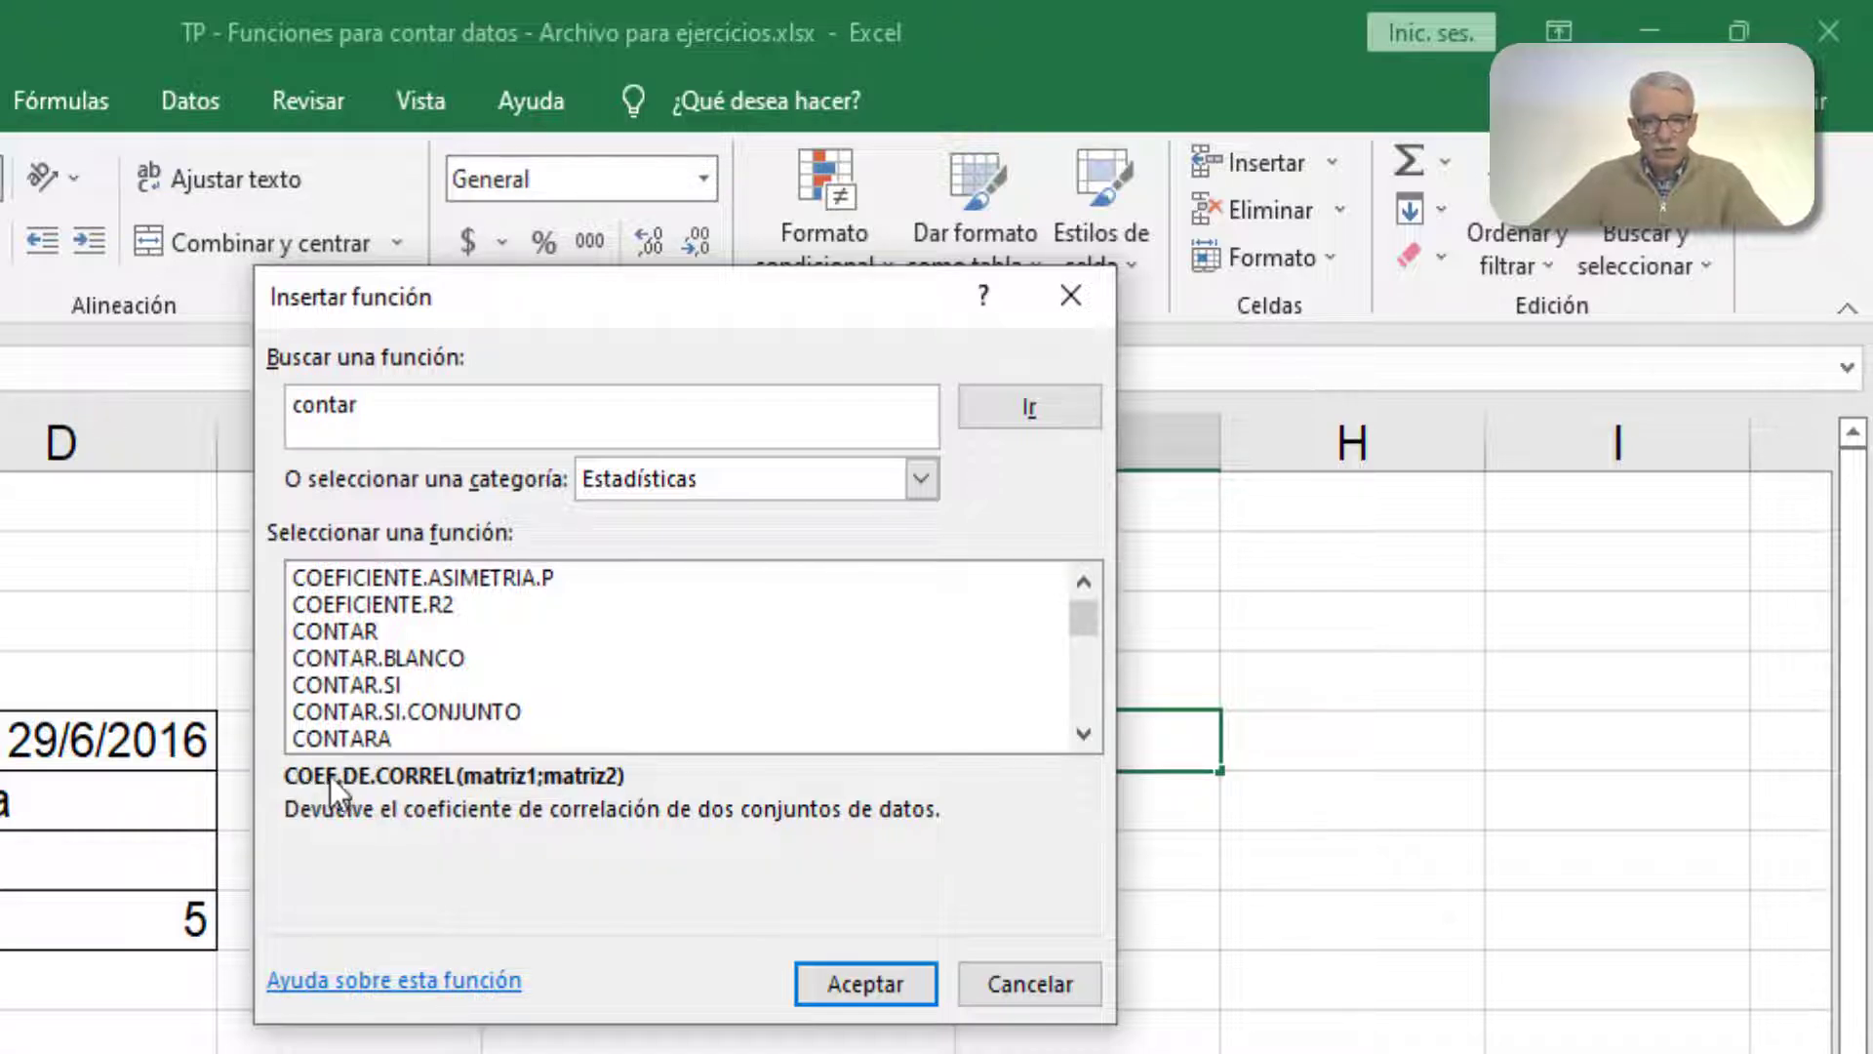
pyautogui.click(347, 635)
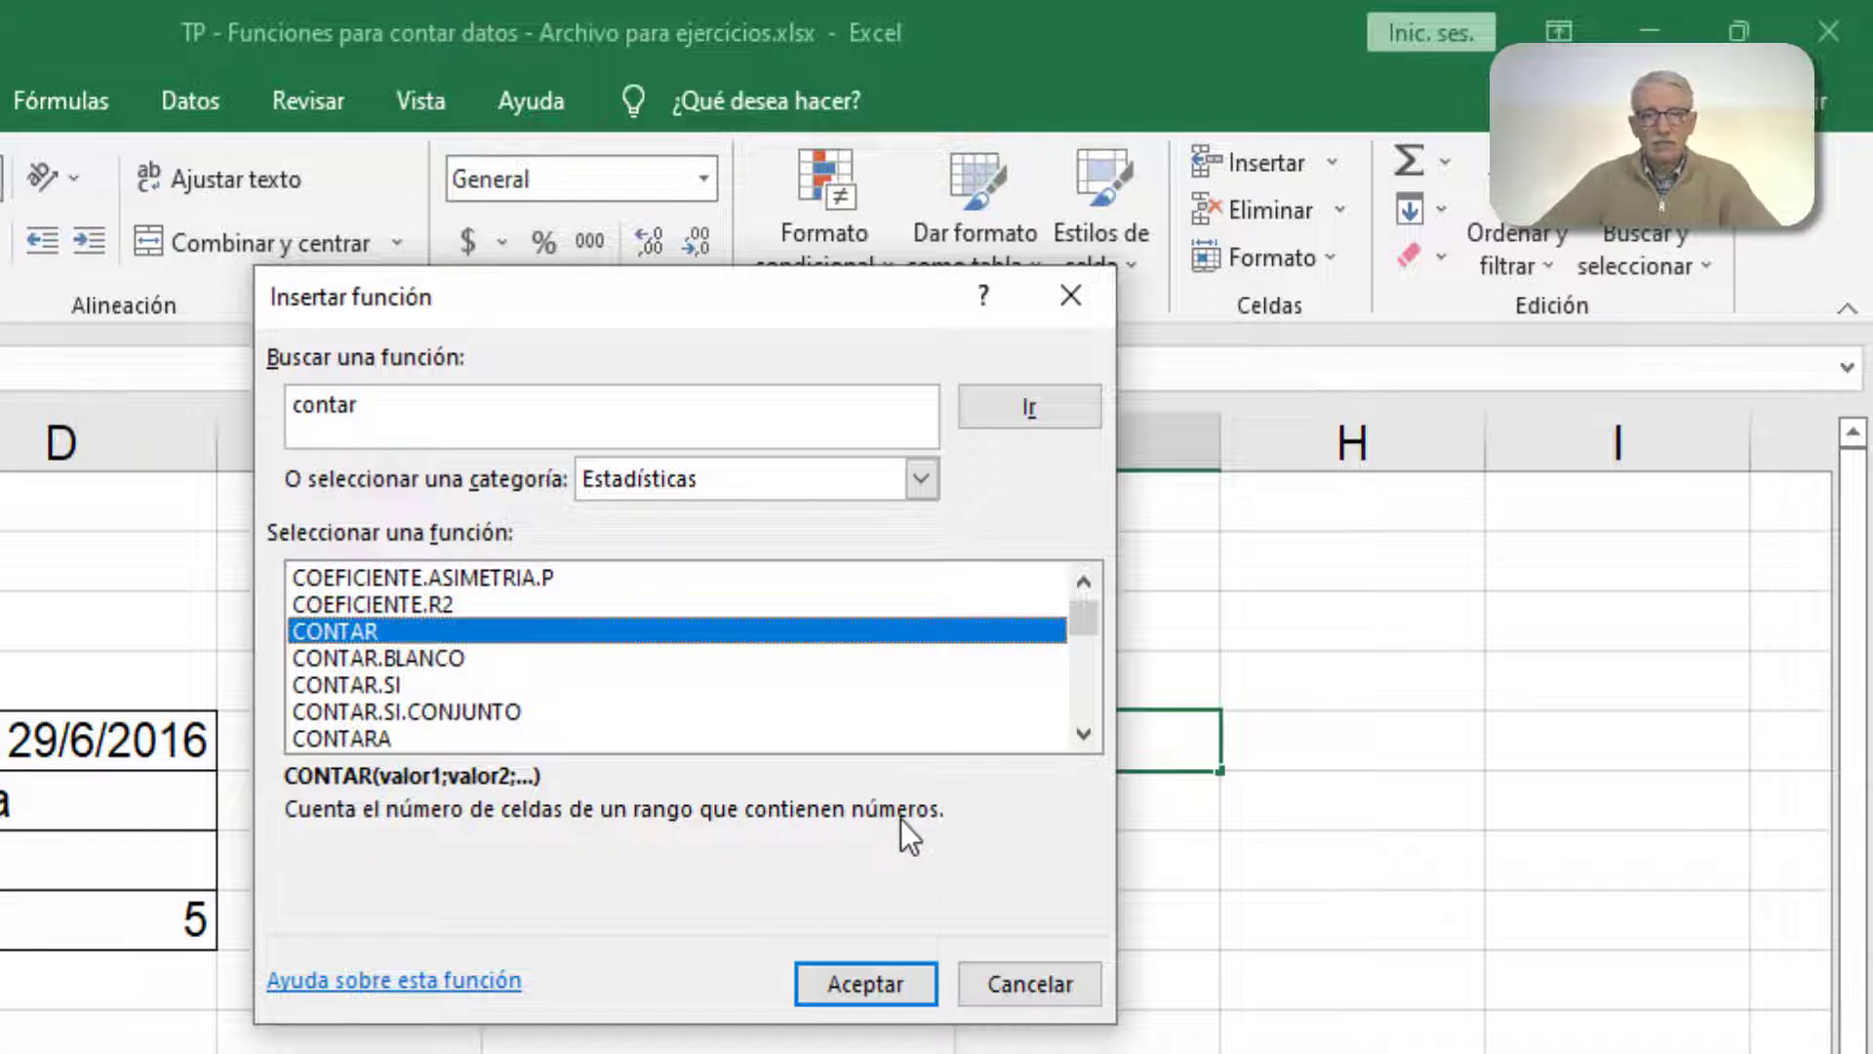
pyautogui.moveTo(780, 303); pyautogui.dragTo(1067, 816)
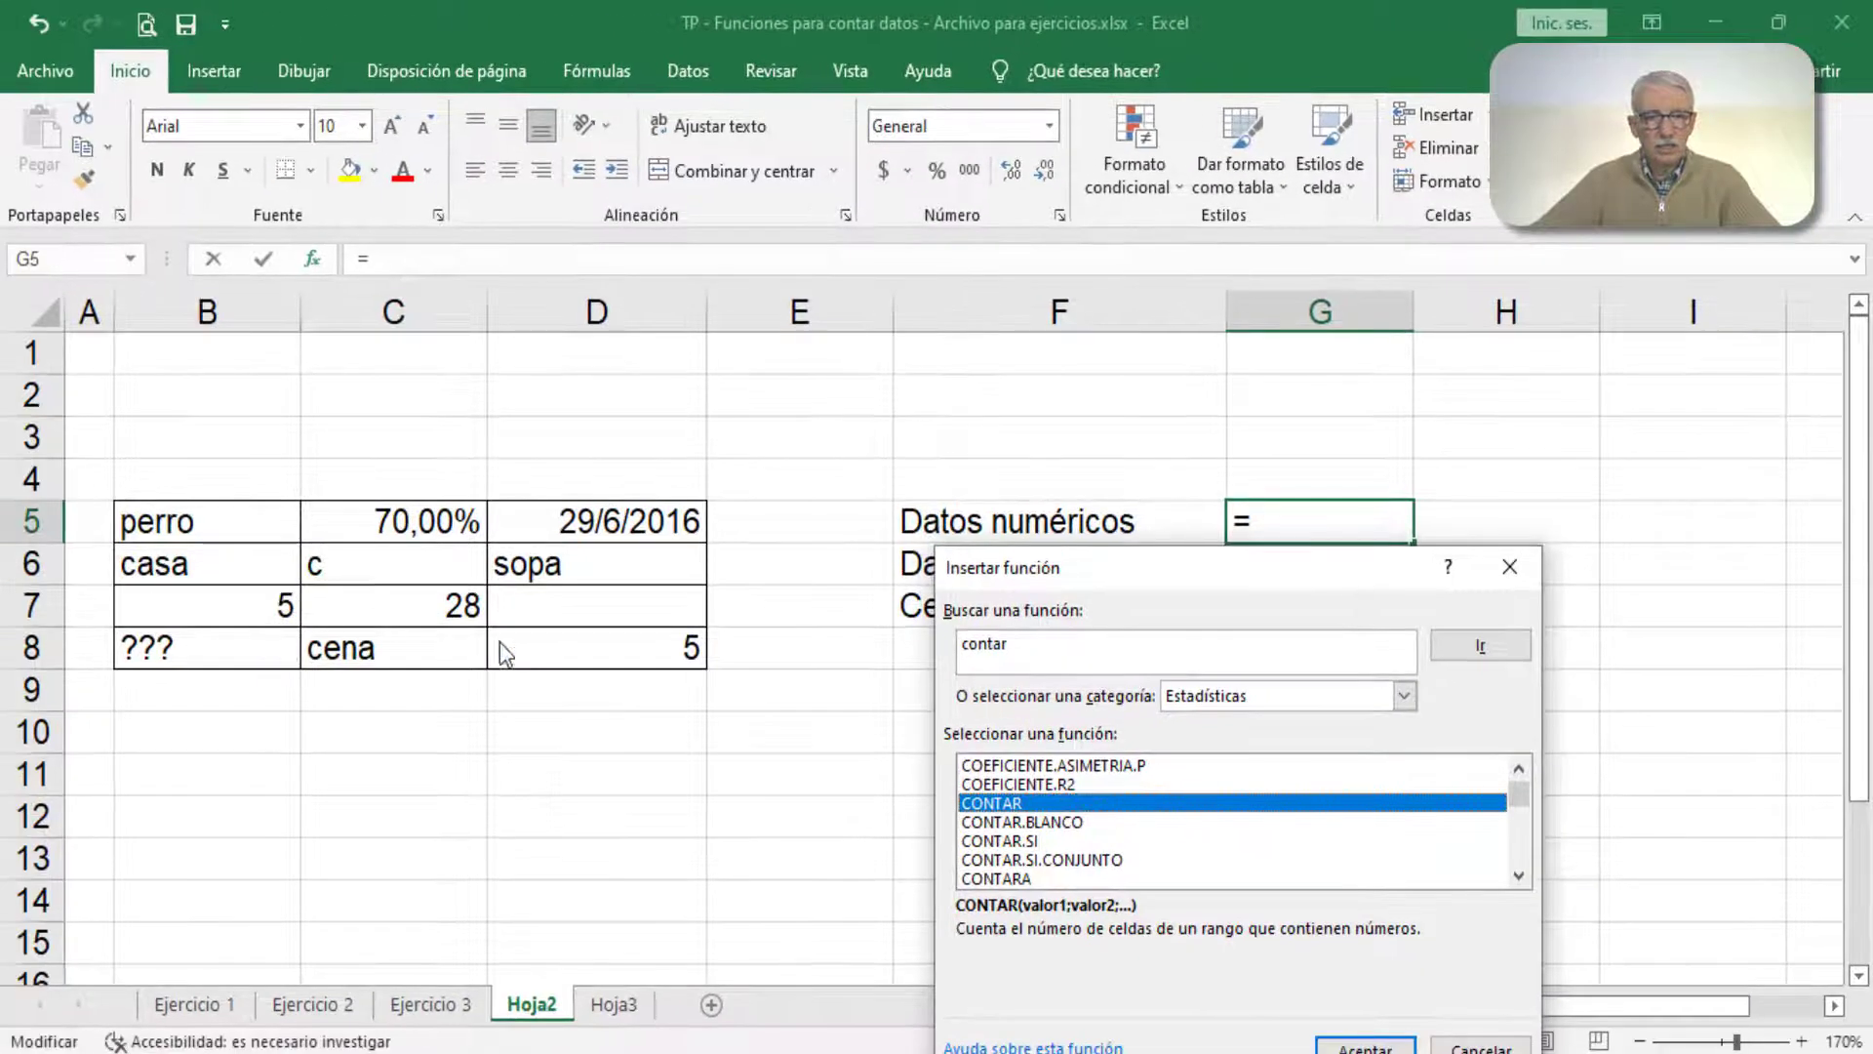
pyautogui.moveTo(1056, 567); pyautogui.dragTo(975, 305)
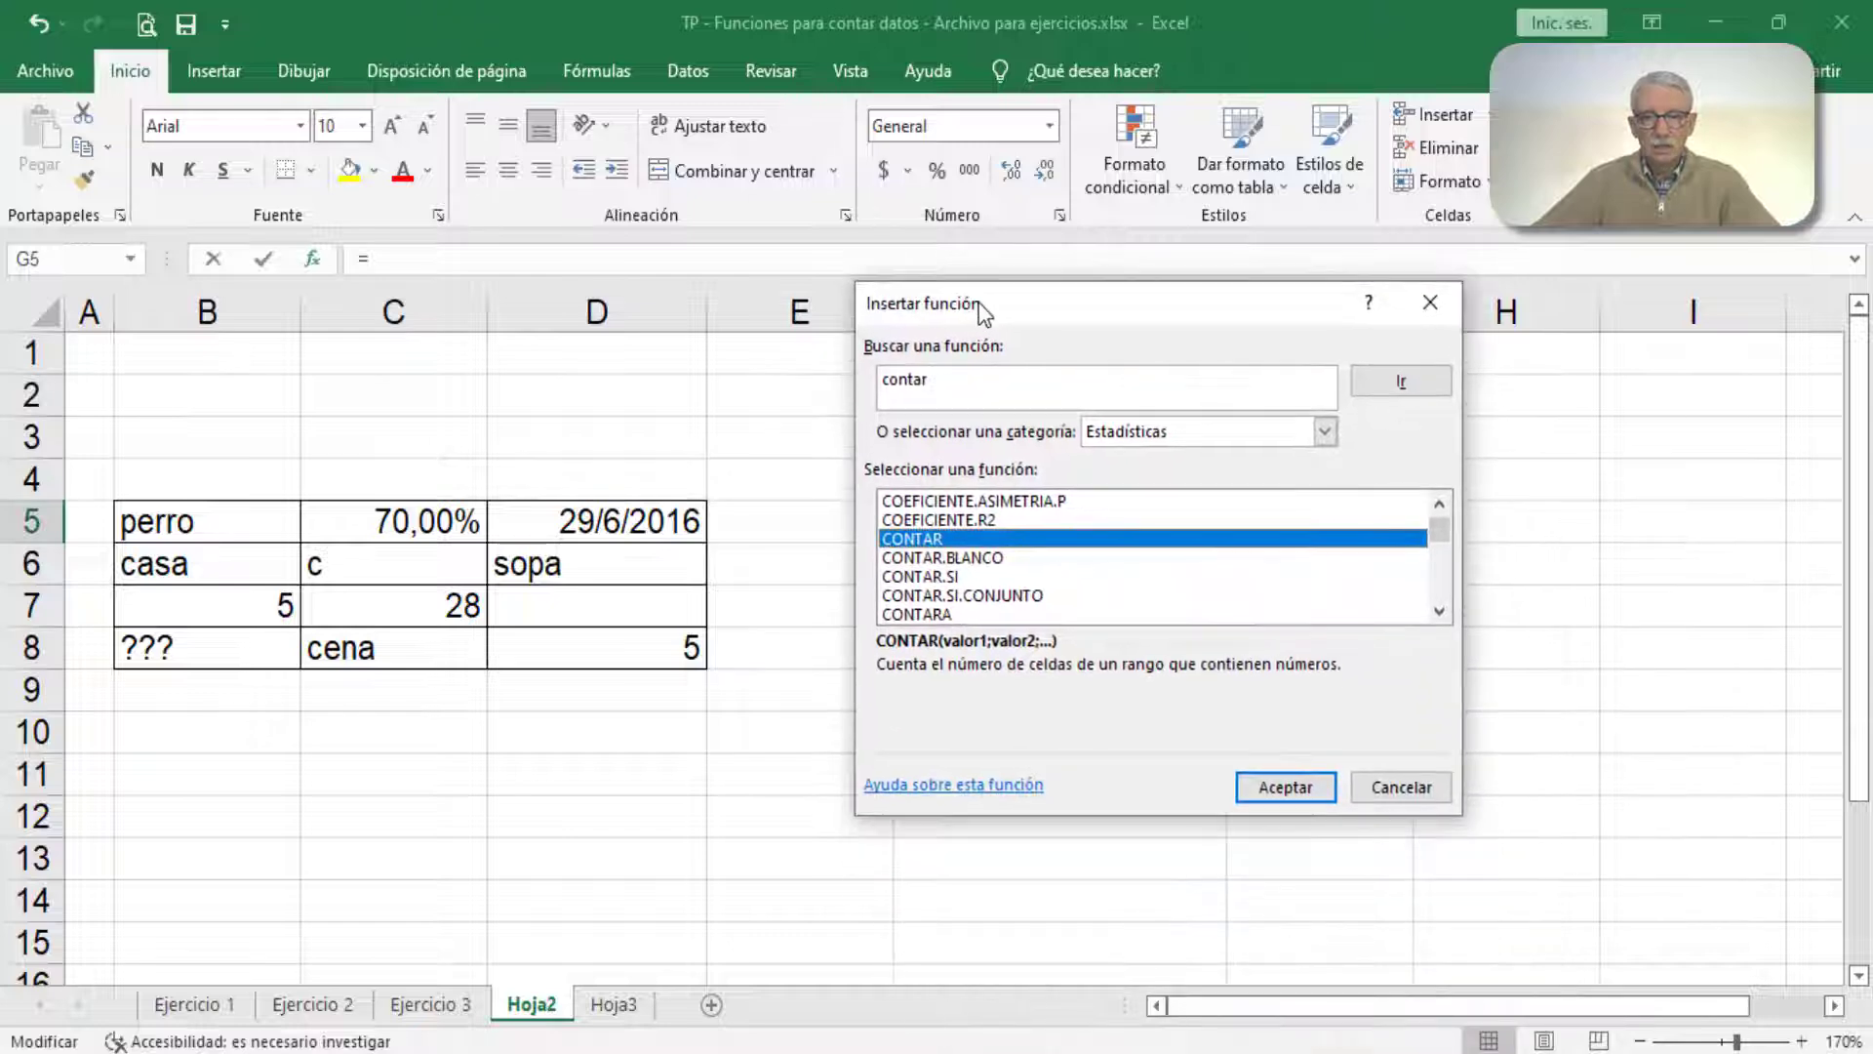
pyautogui.click(1268, 783)
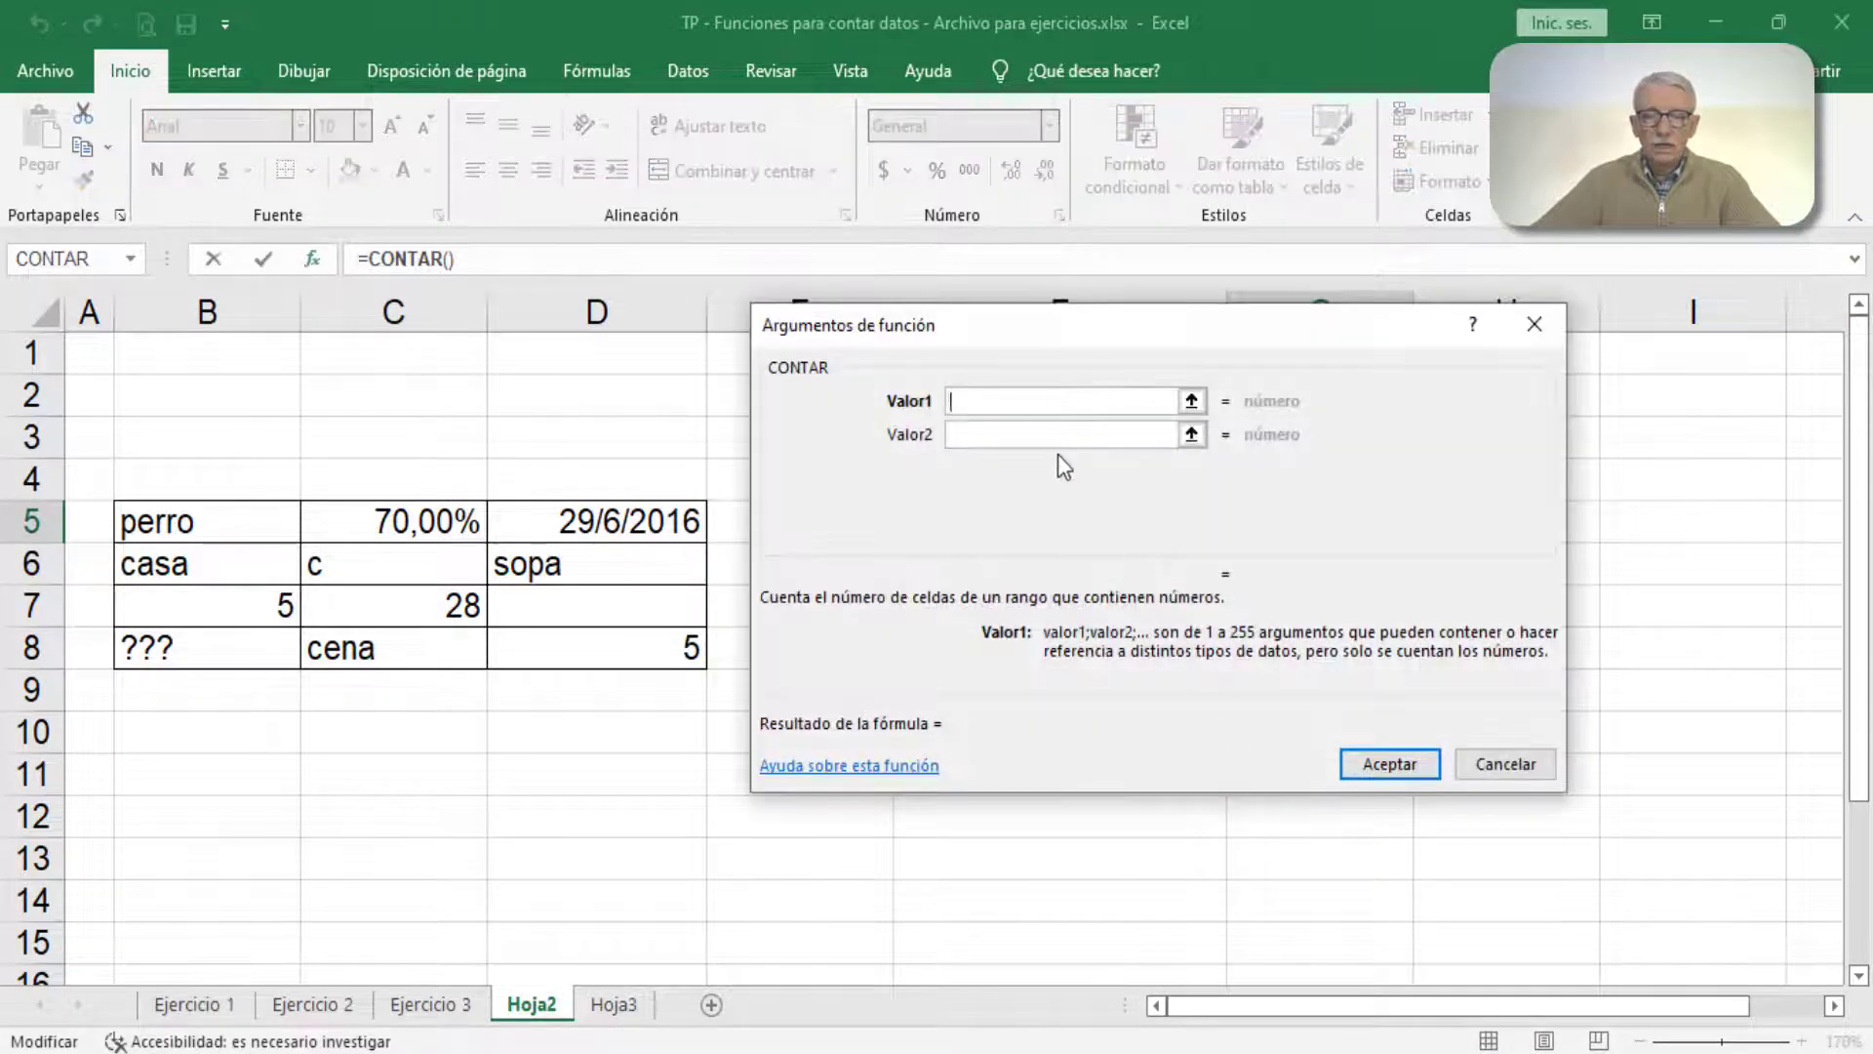
# Step: Set Valor1 of CONTAR to the table range B5:D8 and insert the finished formula in G5
pyautogui.moveTo(1040, 338); pyautogui.dragTo(1040, 303)
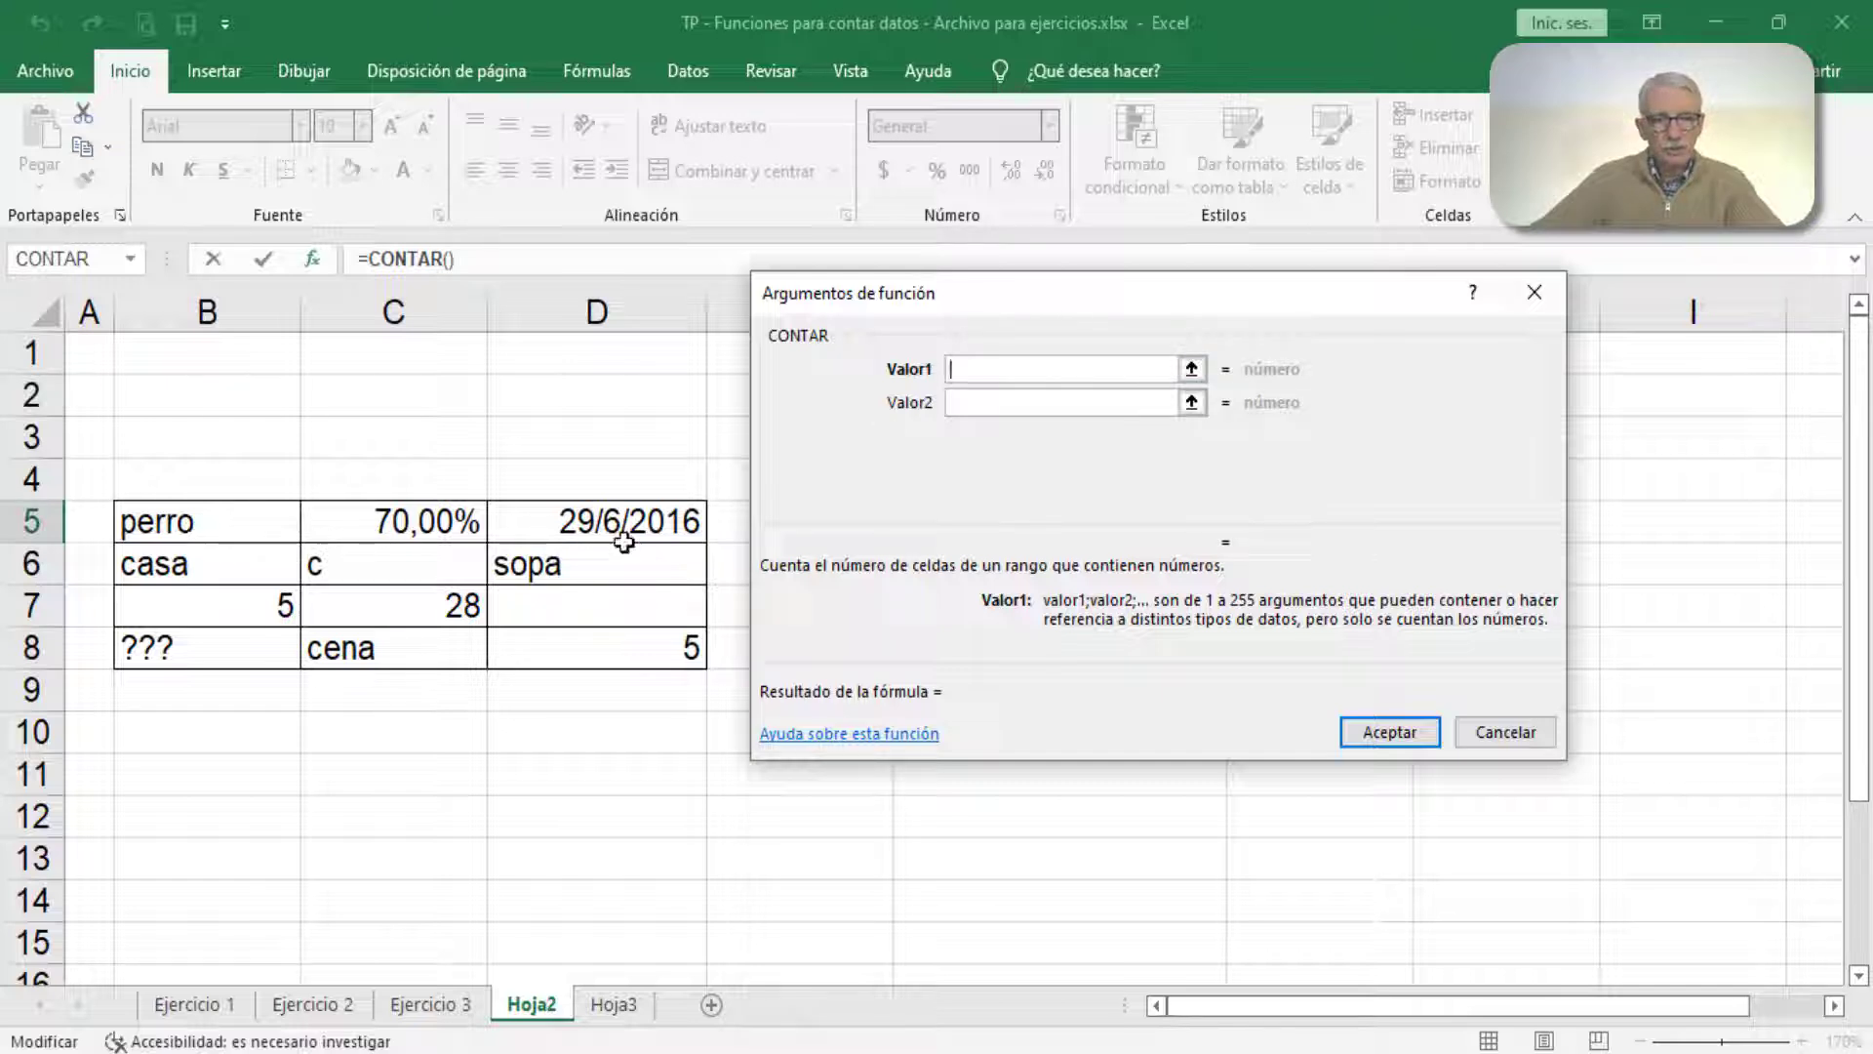
pyautogui.click(185, 523)
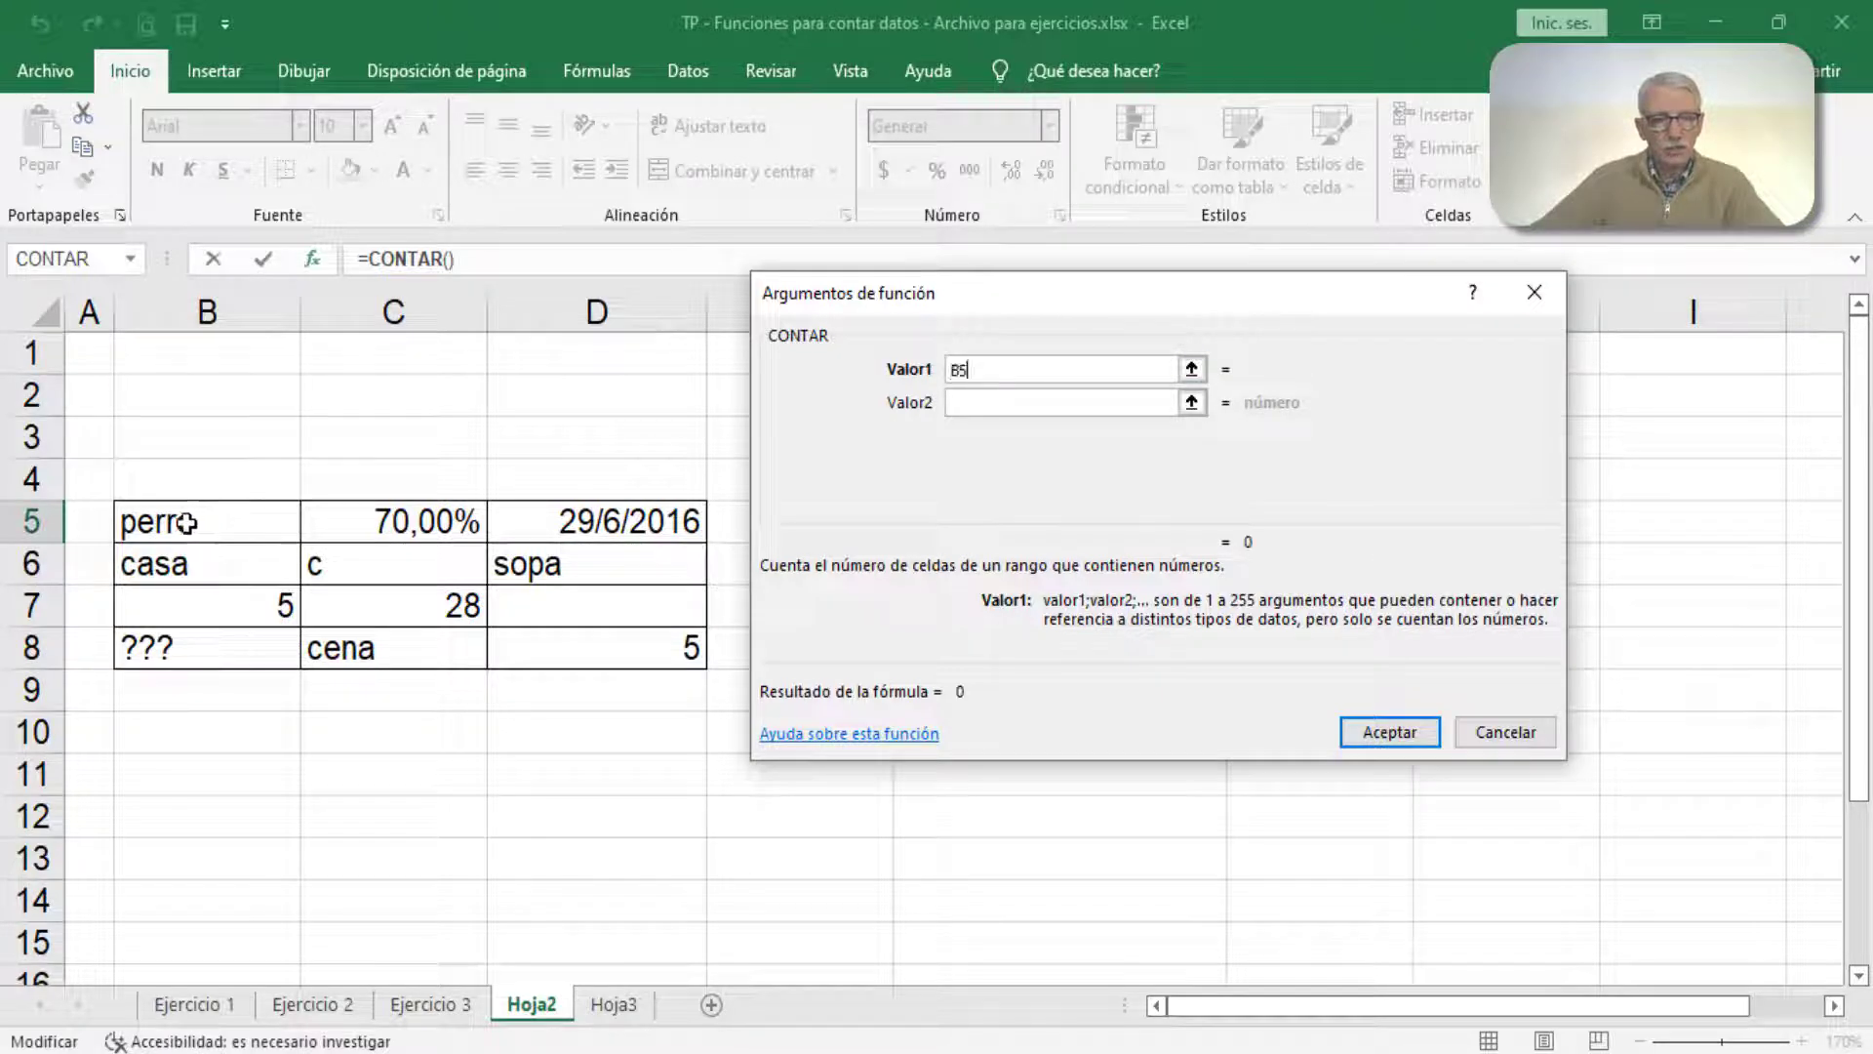
pyautogui.moveTo(186, 523); pyautogui.dragTo(591, 648)
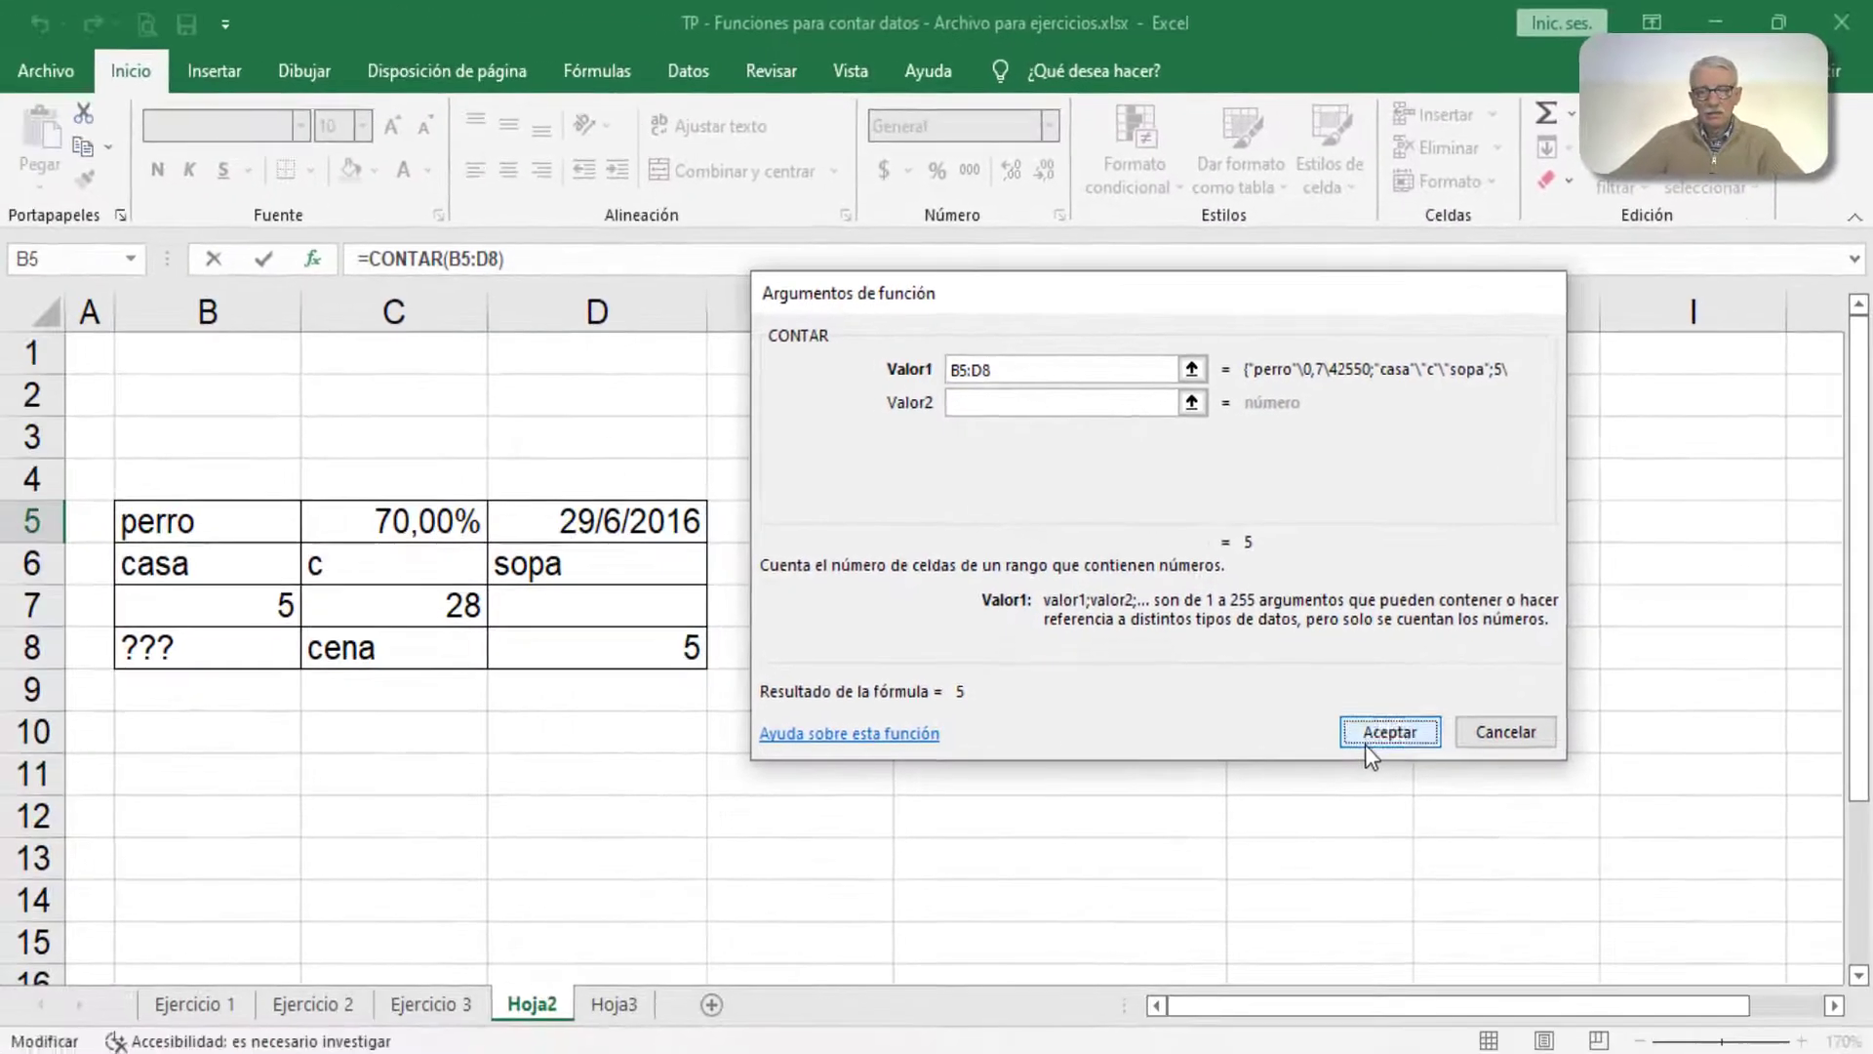
pyautogui.click(1389, 732)
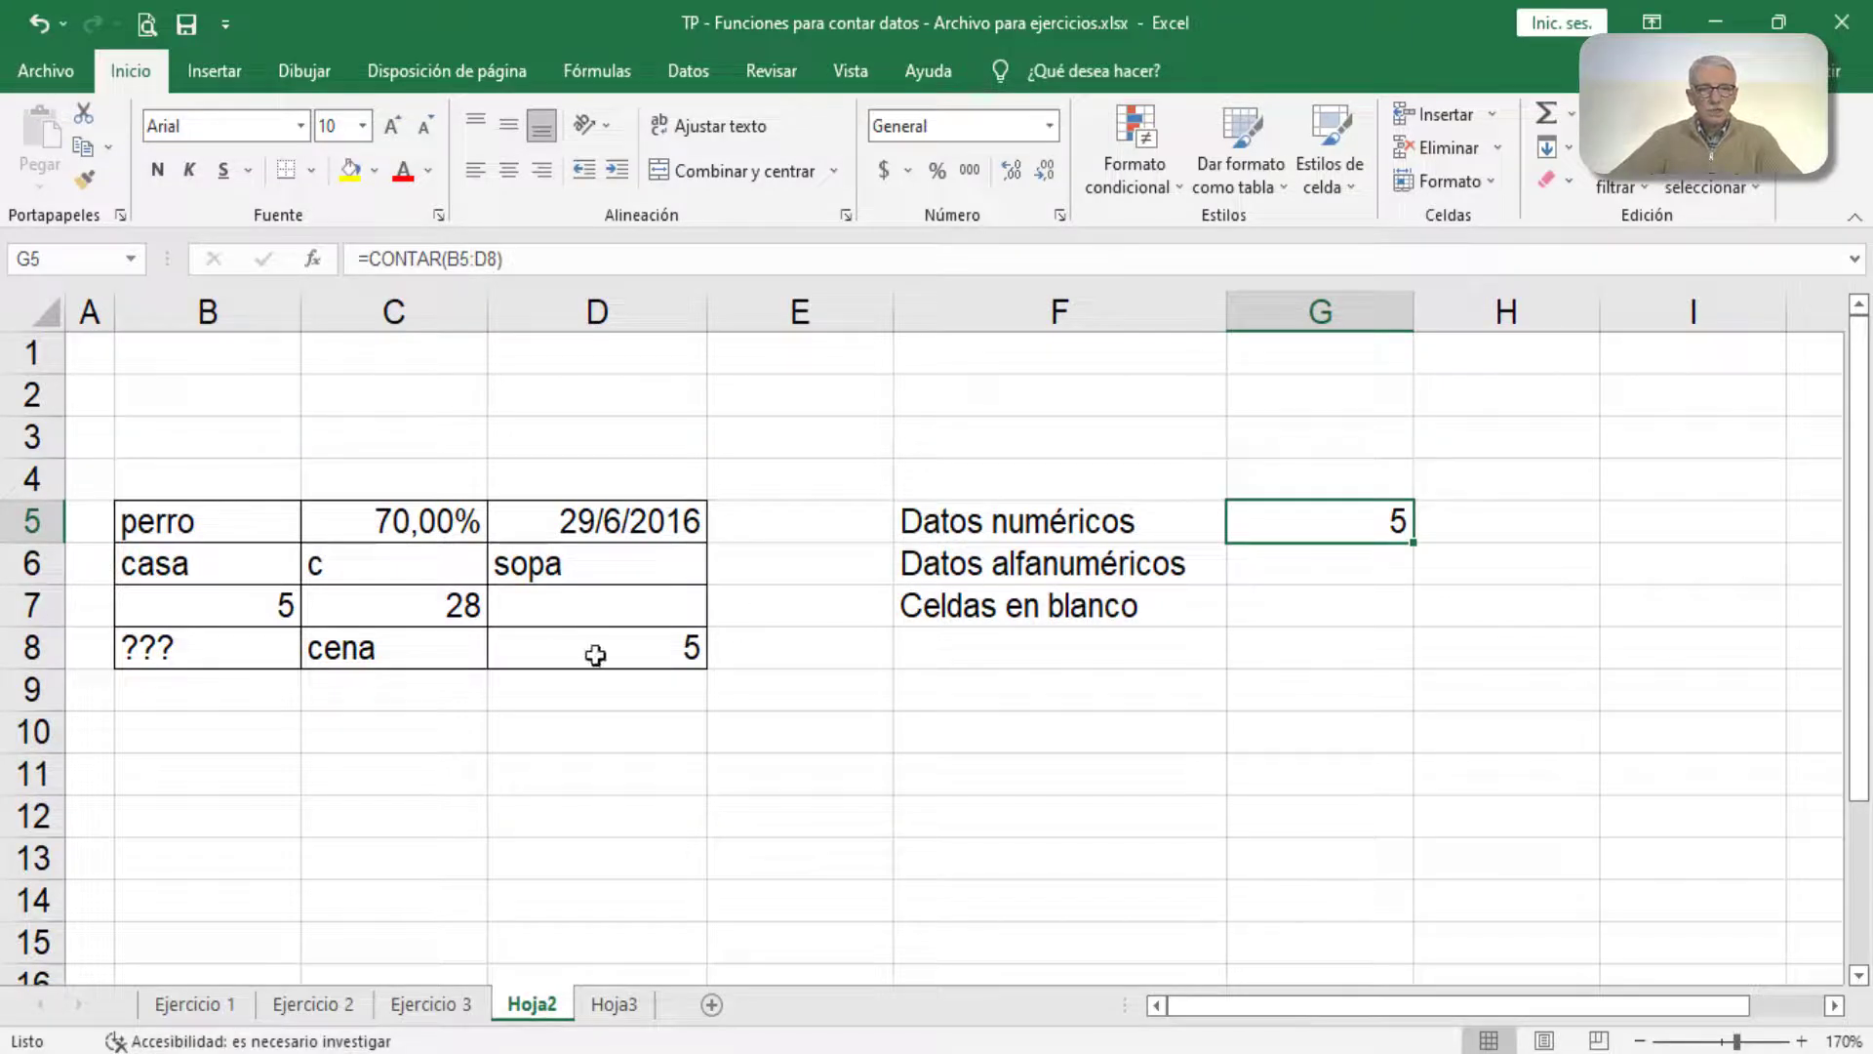
# Step: Test the numeric count by clearing table cell D8 and re-entering 5 in it
pyautogui.click(639, 648)
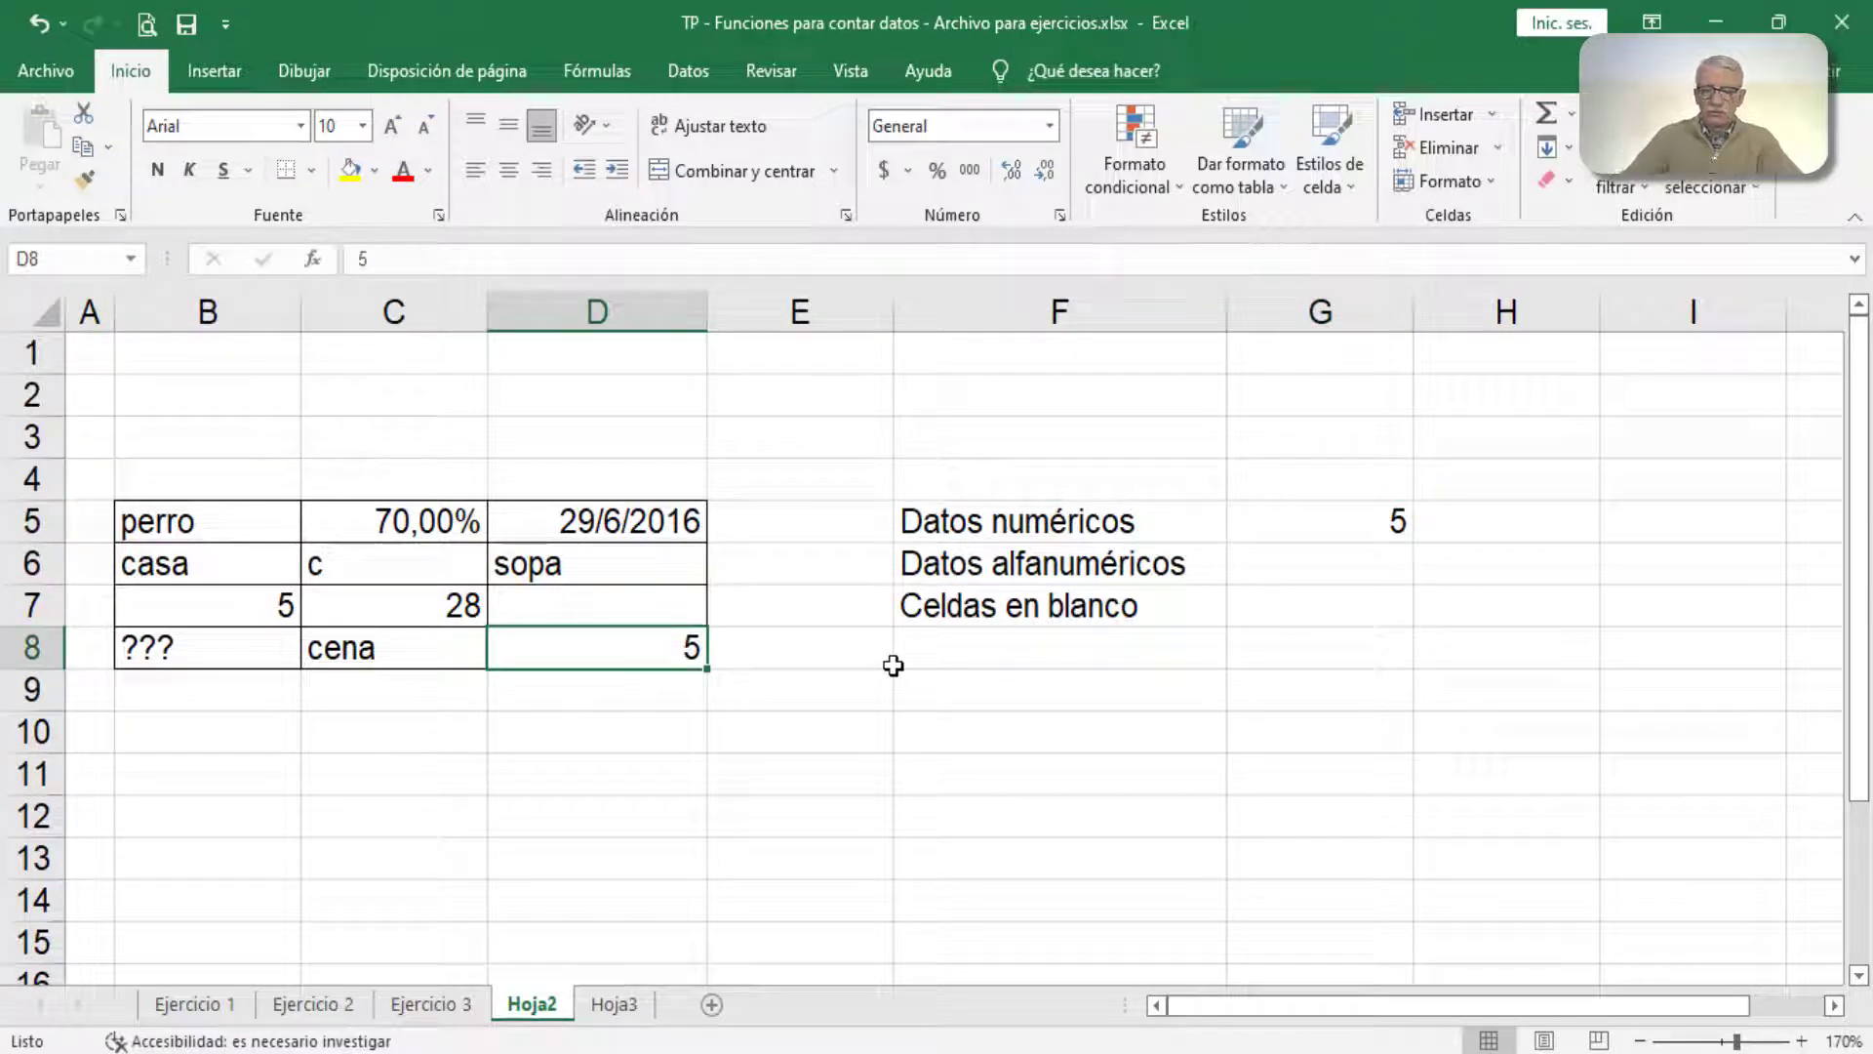
pyautogui.press('Delete')
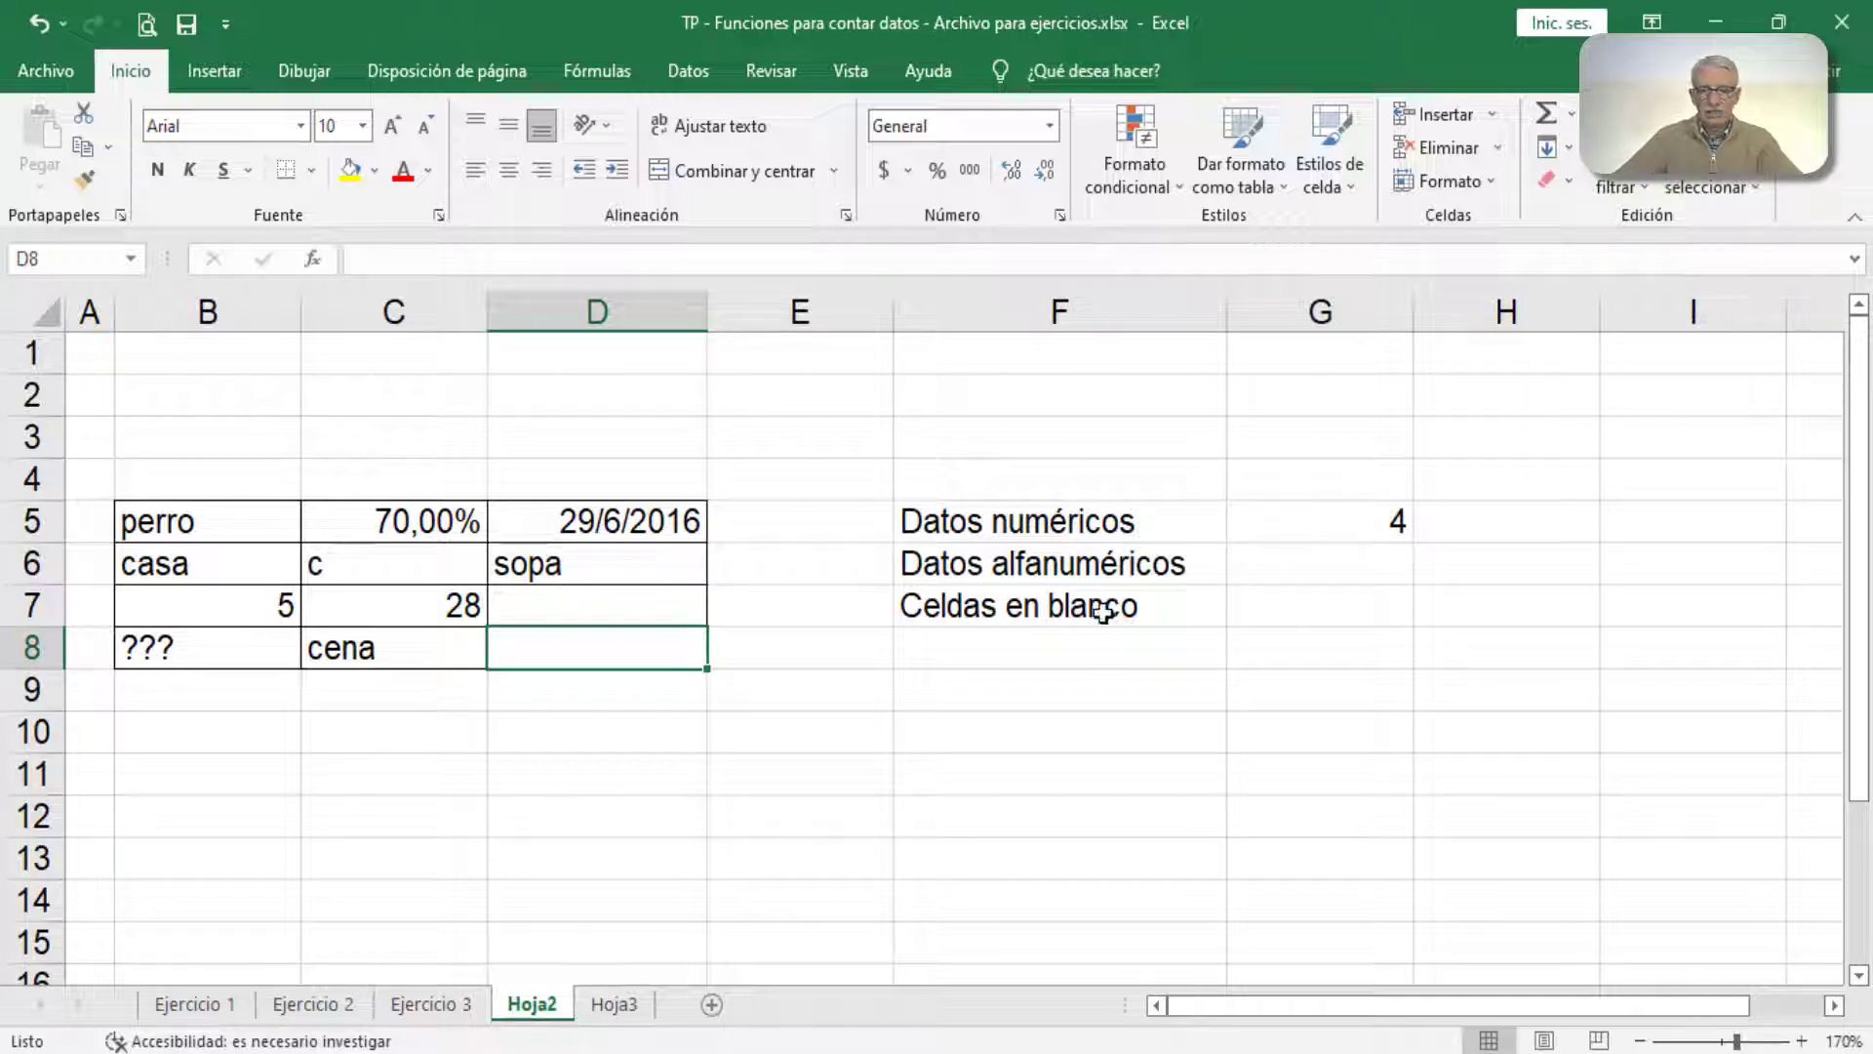
pyautogui.write('5')
pyautogui.press('Return')
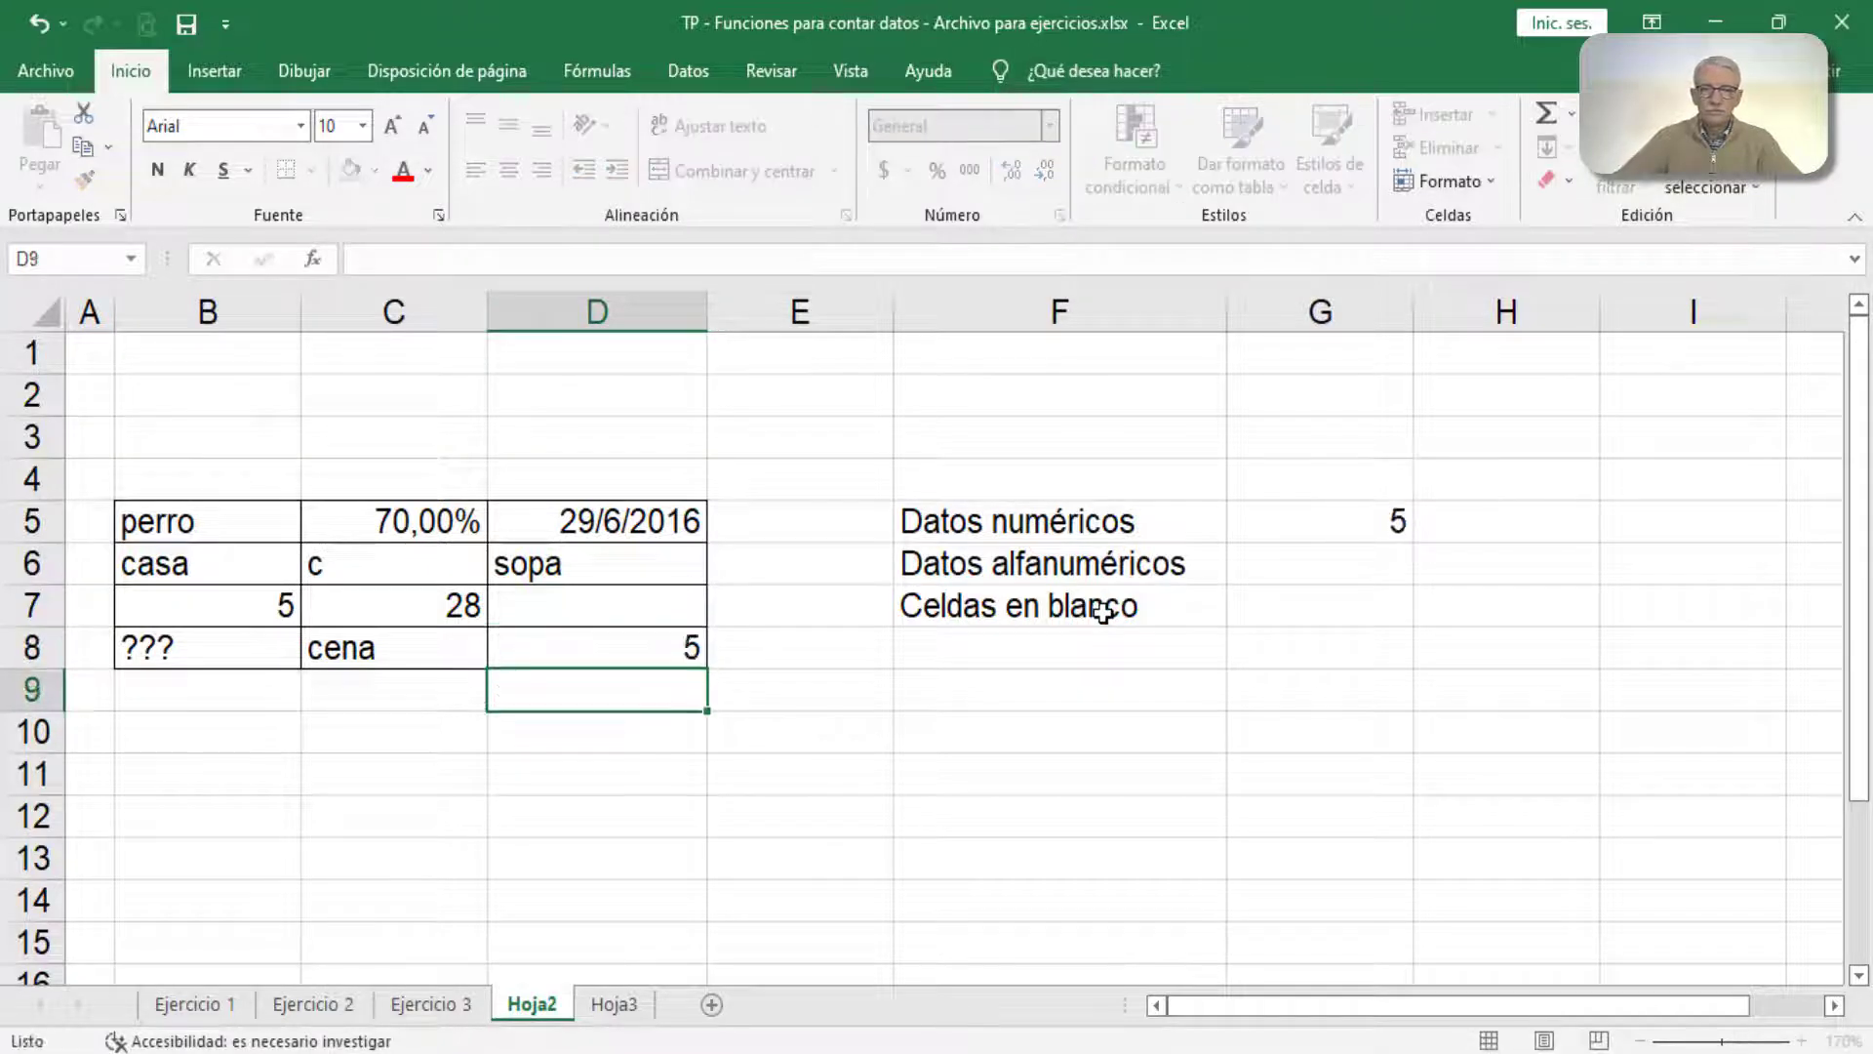
# Step: Insert the CONTARA function from the Estadísticas category in cell G6, with B5:D8 as Valor1
pyautogui.click(1305, 568)
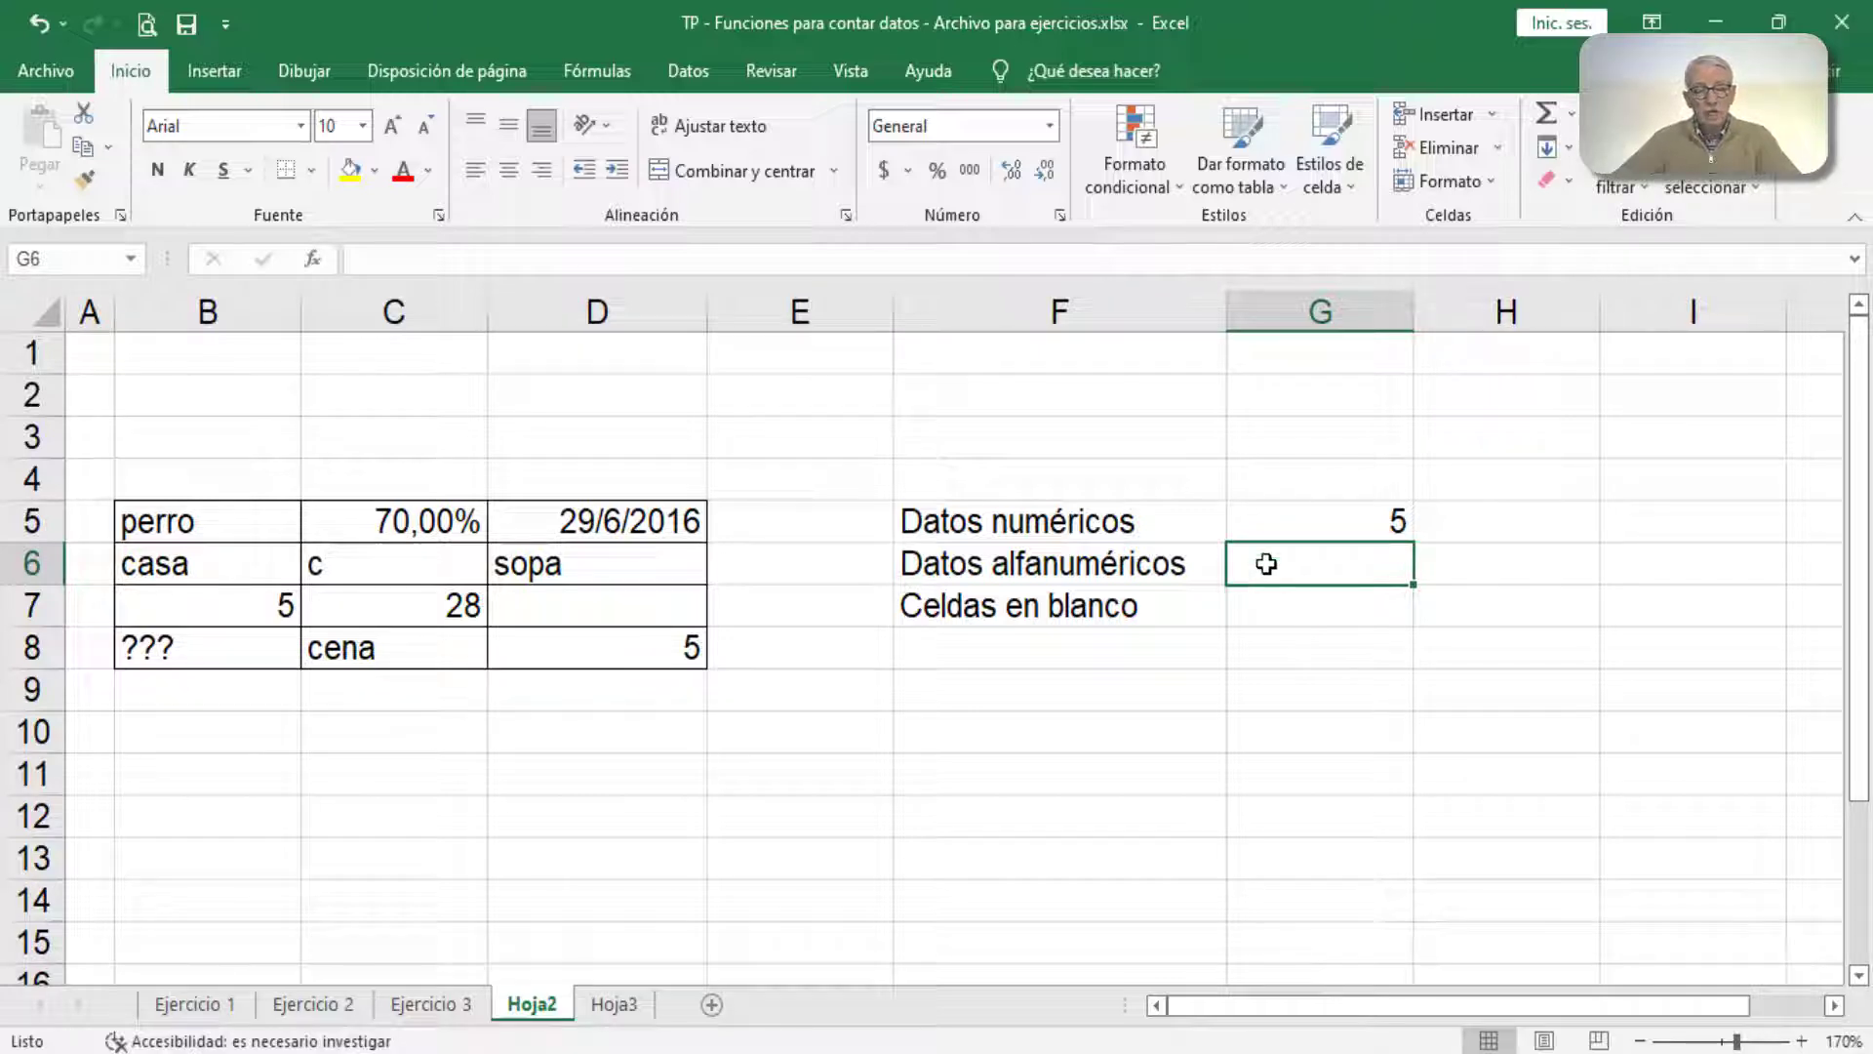
pyautogui.click(315, 258)
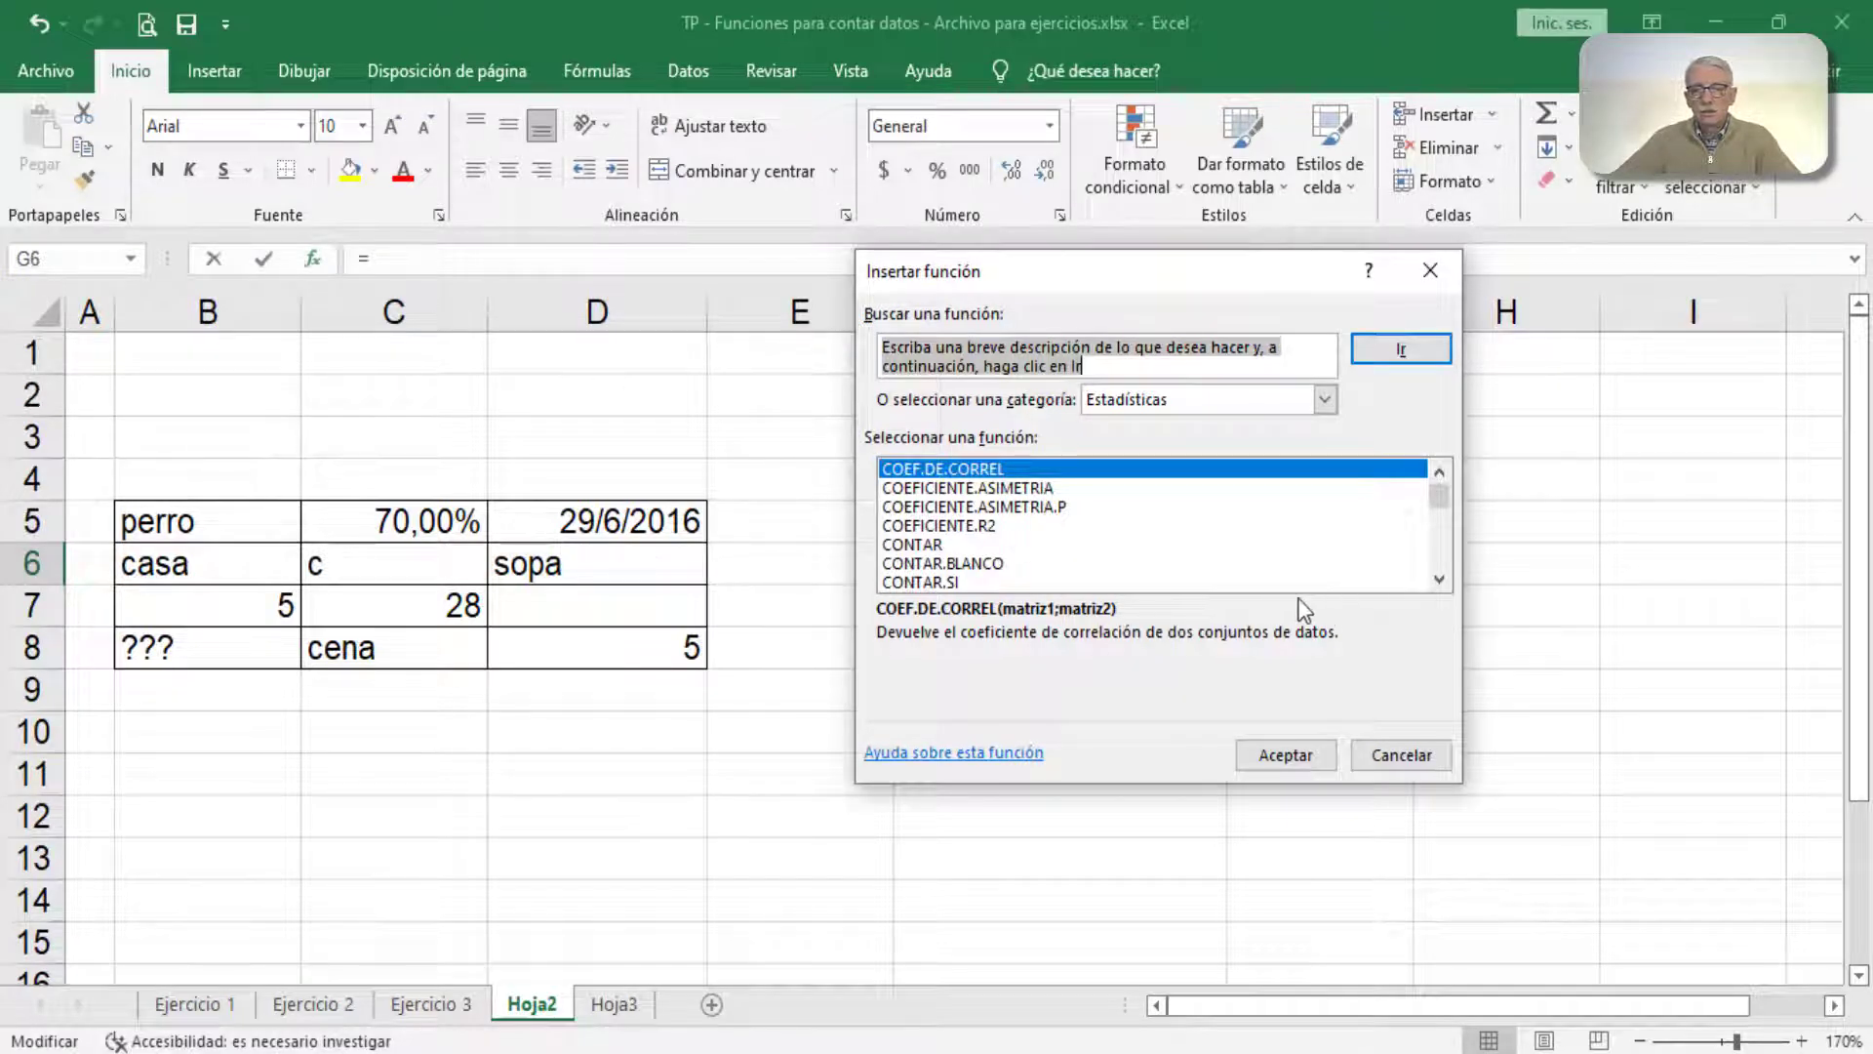
pyautogui.click(1439, 579)
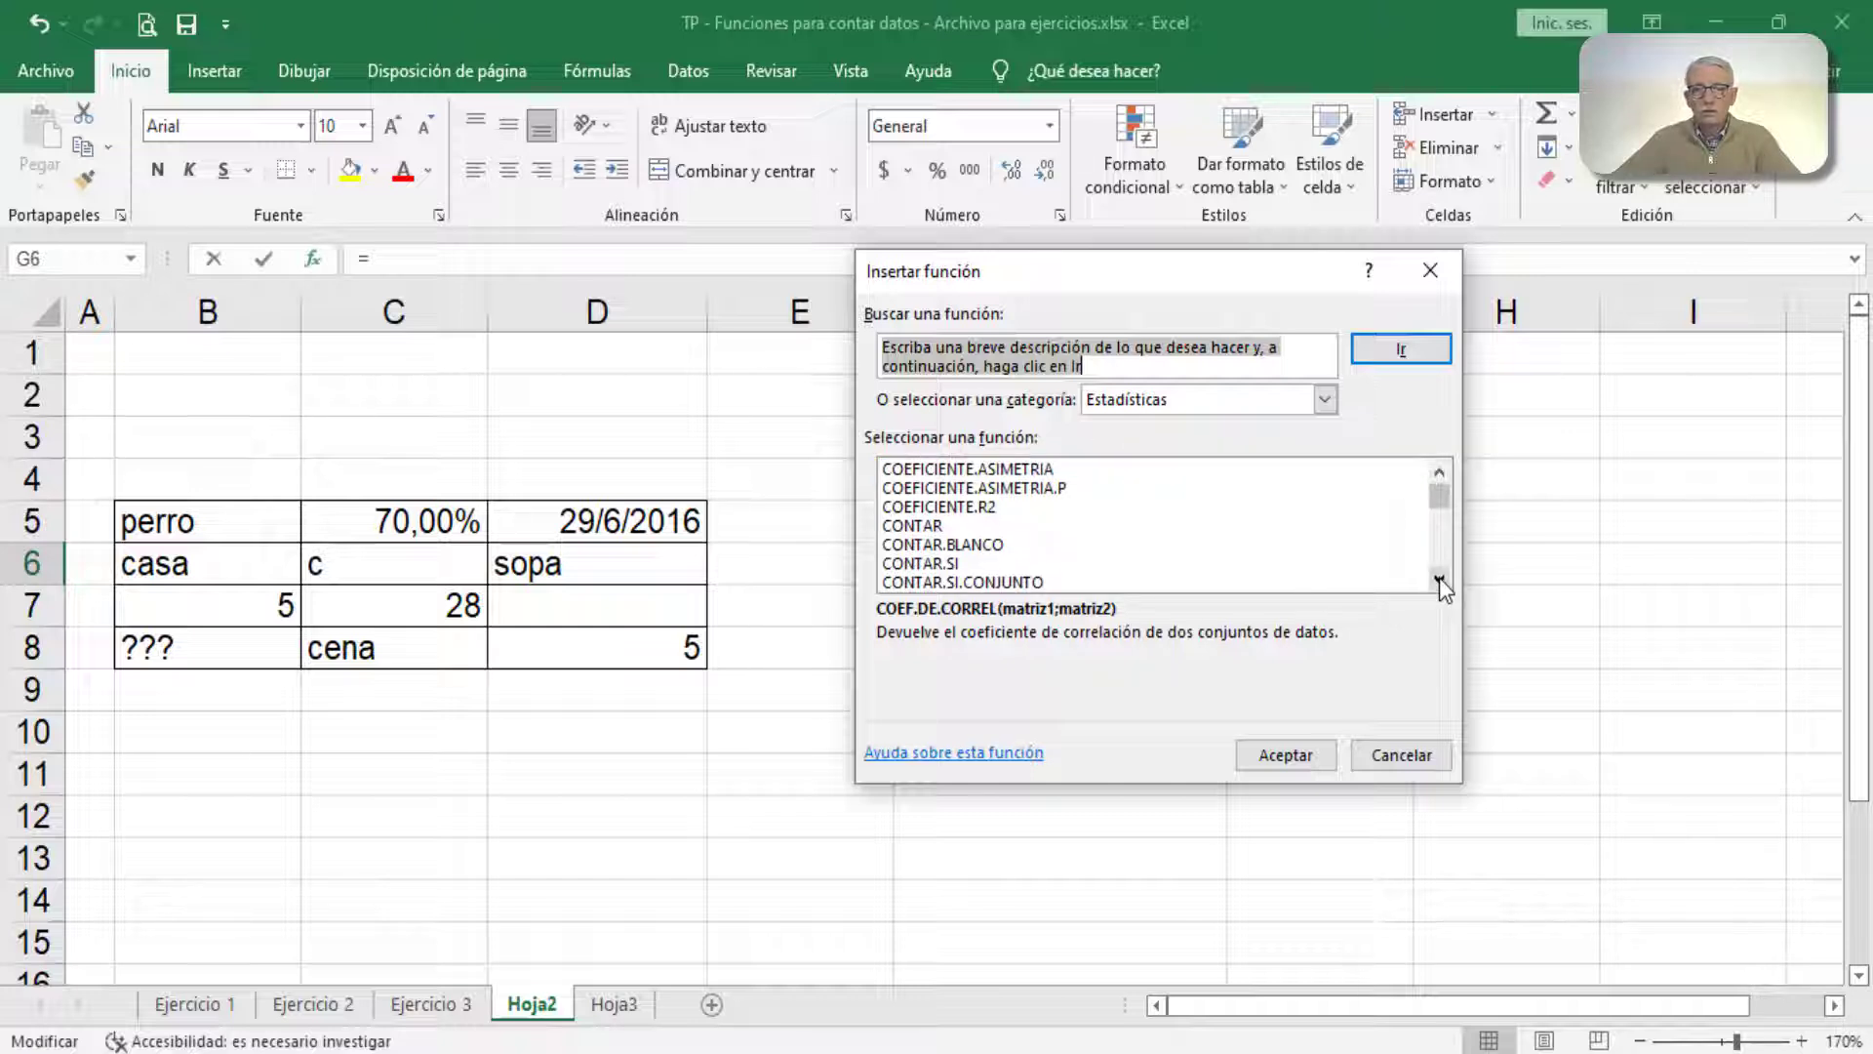
pyautogui.click(1439, 580)
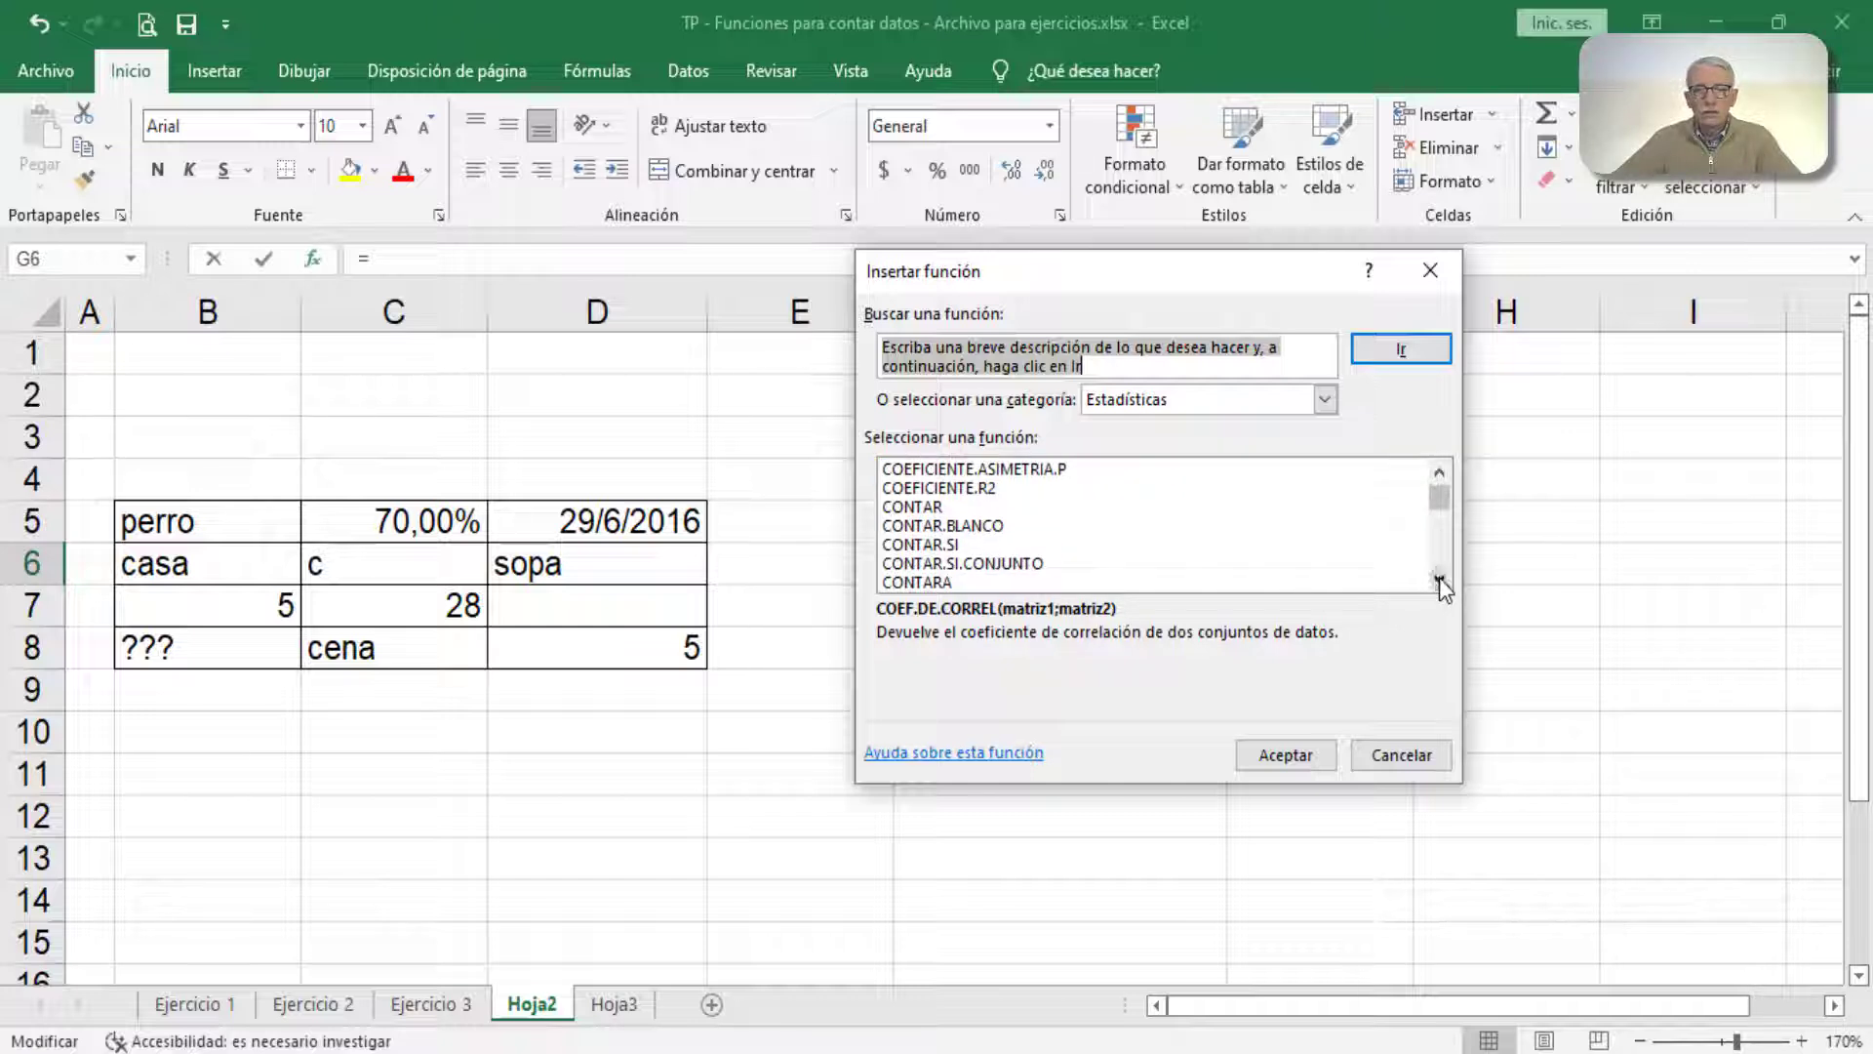
pyautogui.click(942, 585)
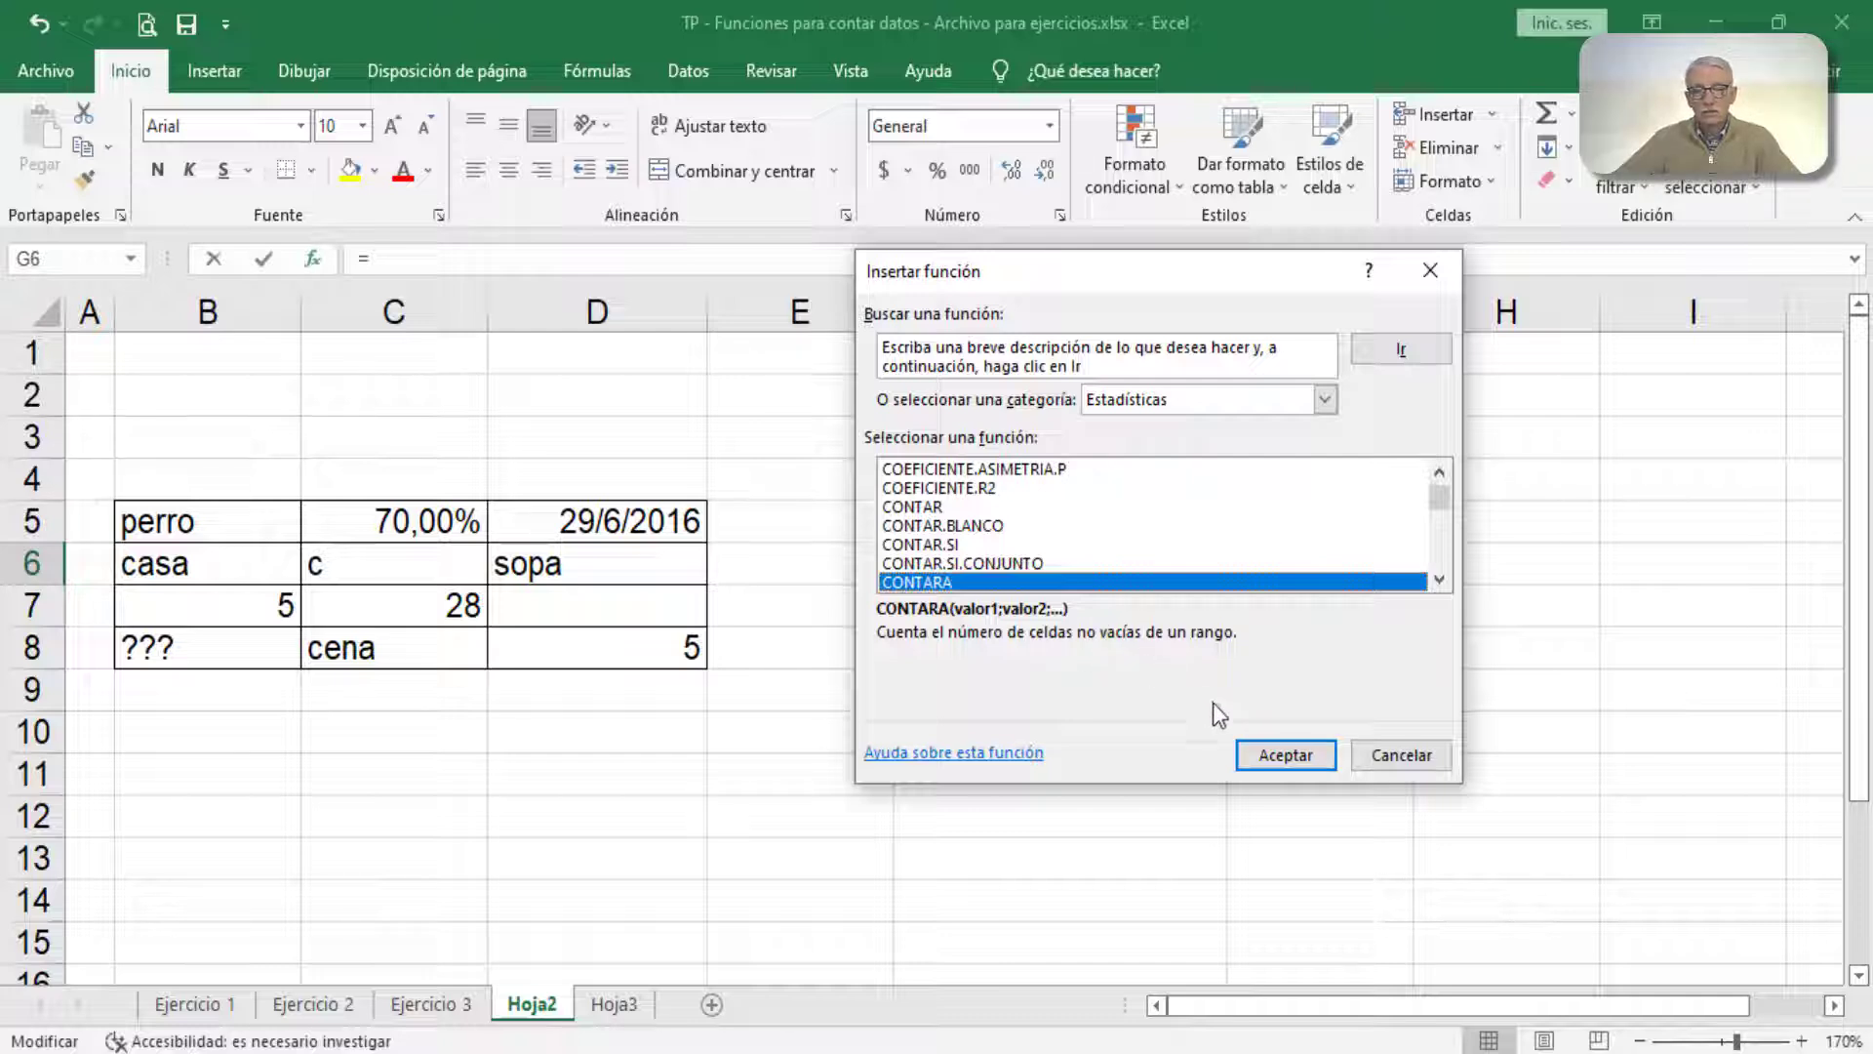
pyautogui.click(1297, 757)
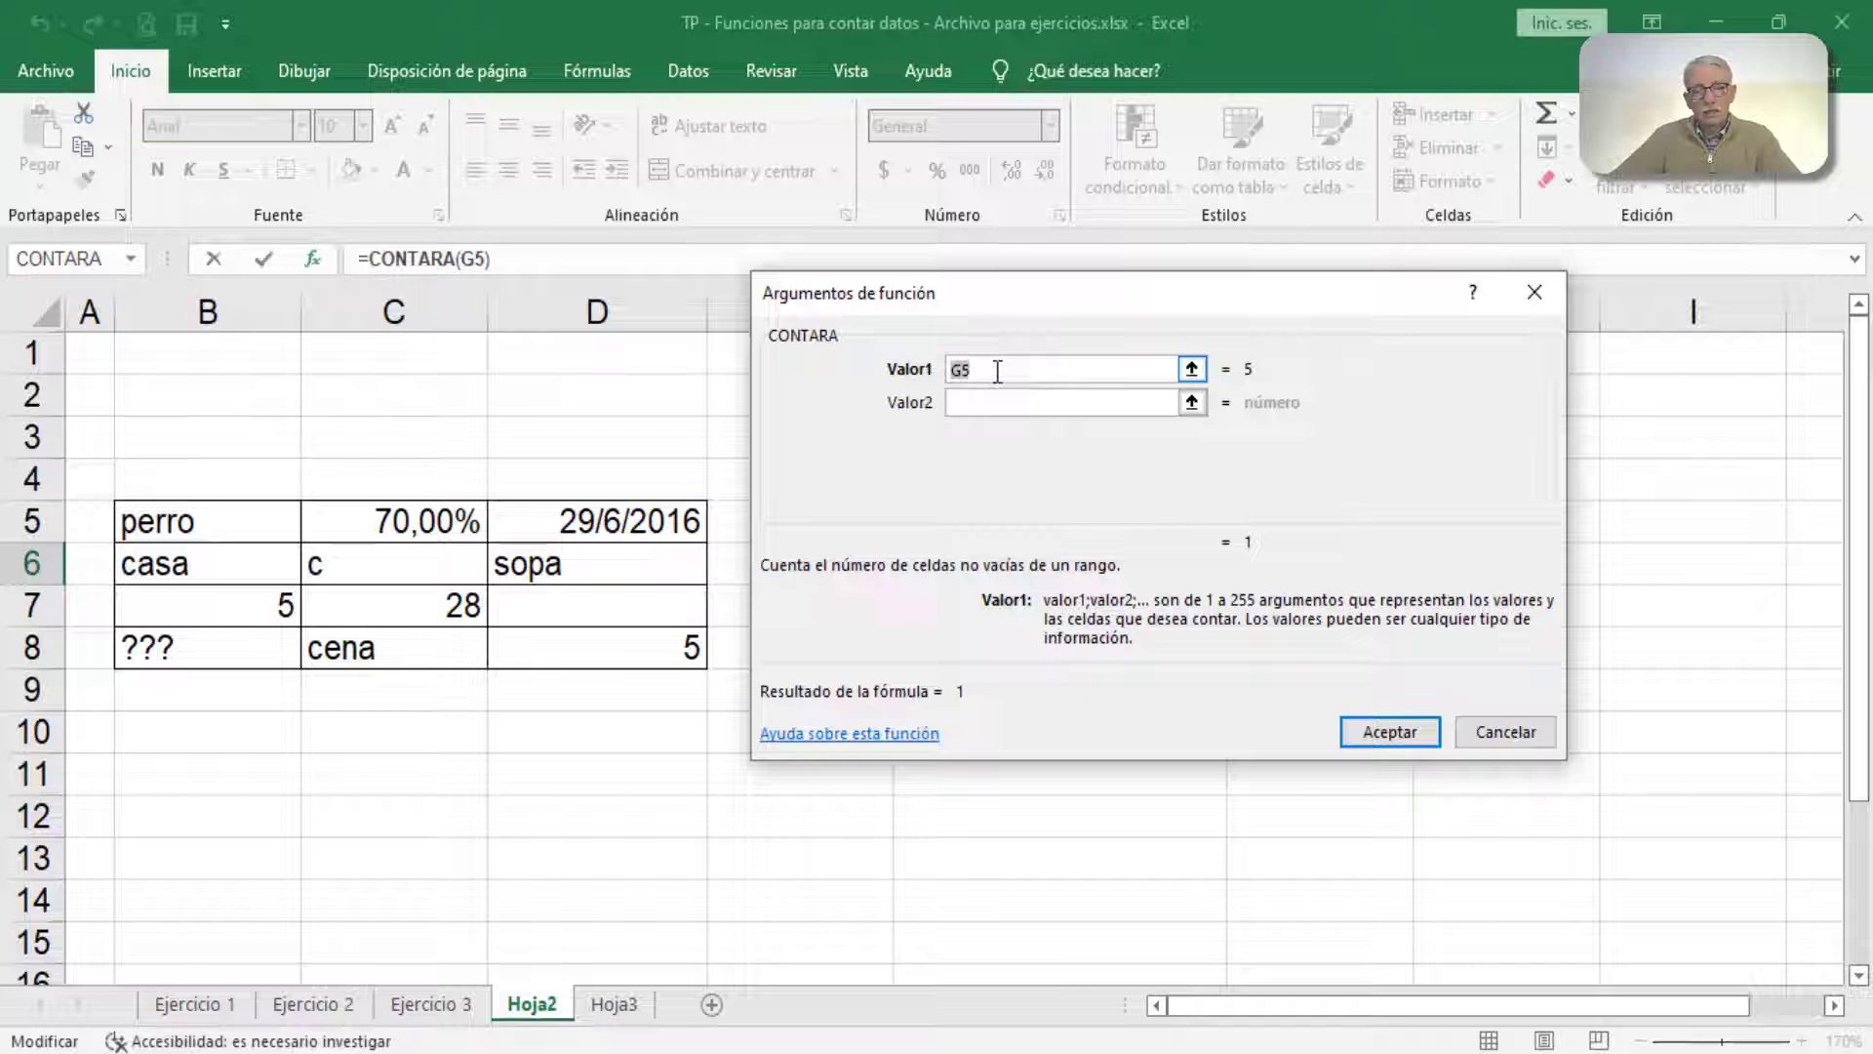
pyautogui.moveTo(238, 531); pyautogui.dragTo(563, 652)
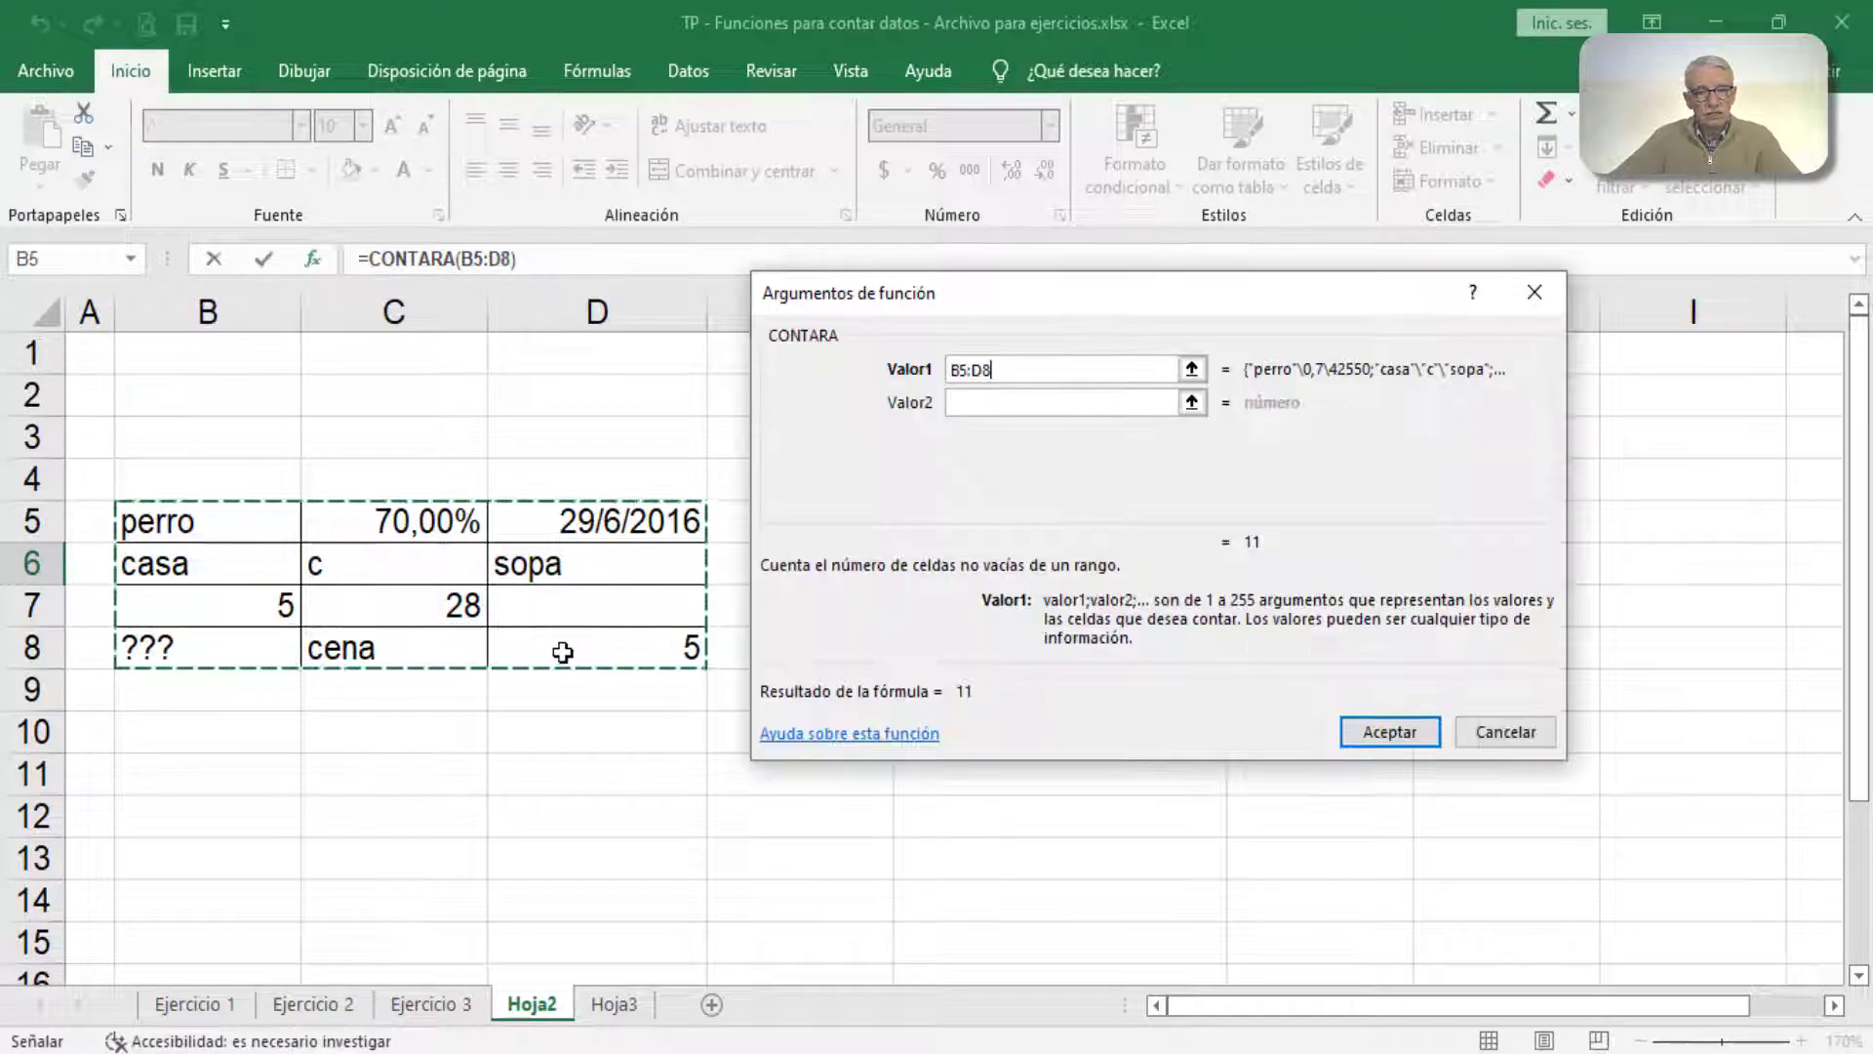
pyautogui.click(1389, 731)
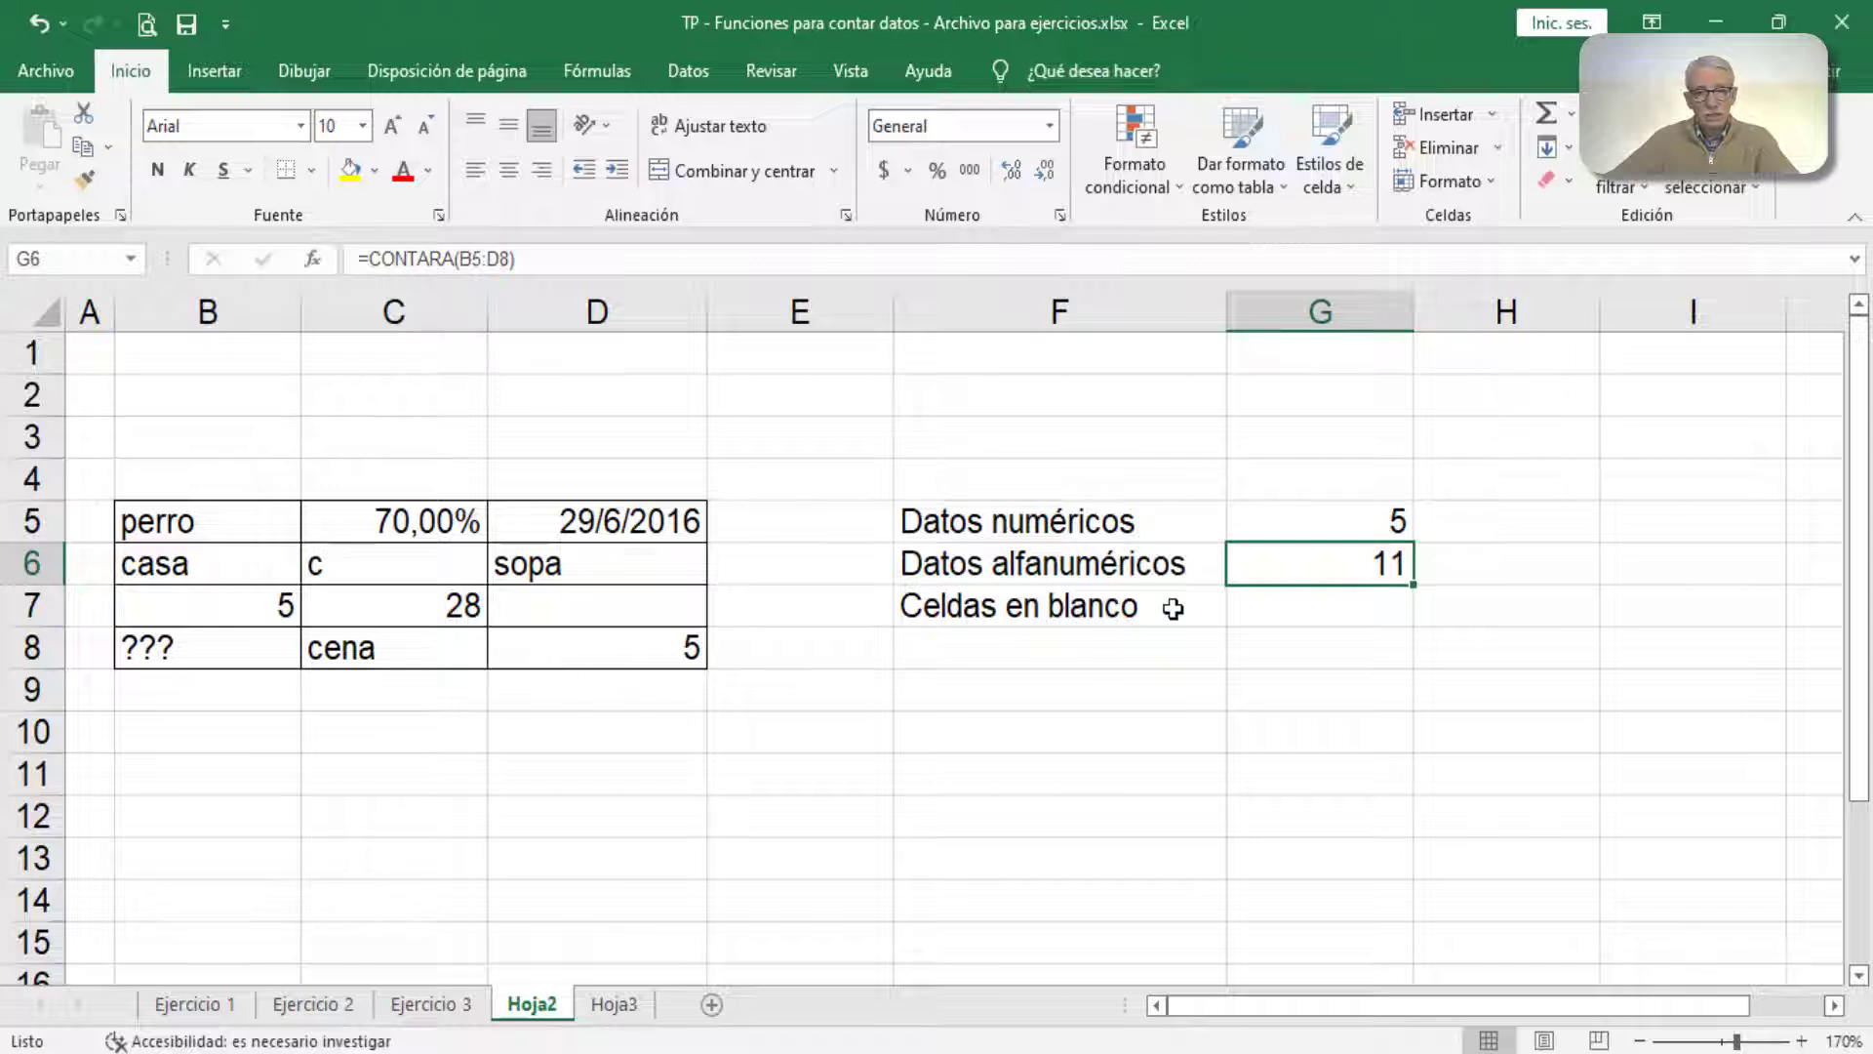
# Step: Insert the CONTAR.BLANCO function from the Estadísticas category in cell G7, with B5:D8 as Rango
pyautogui.click(1254, 612)
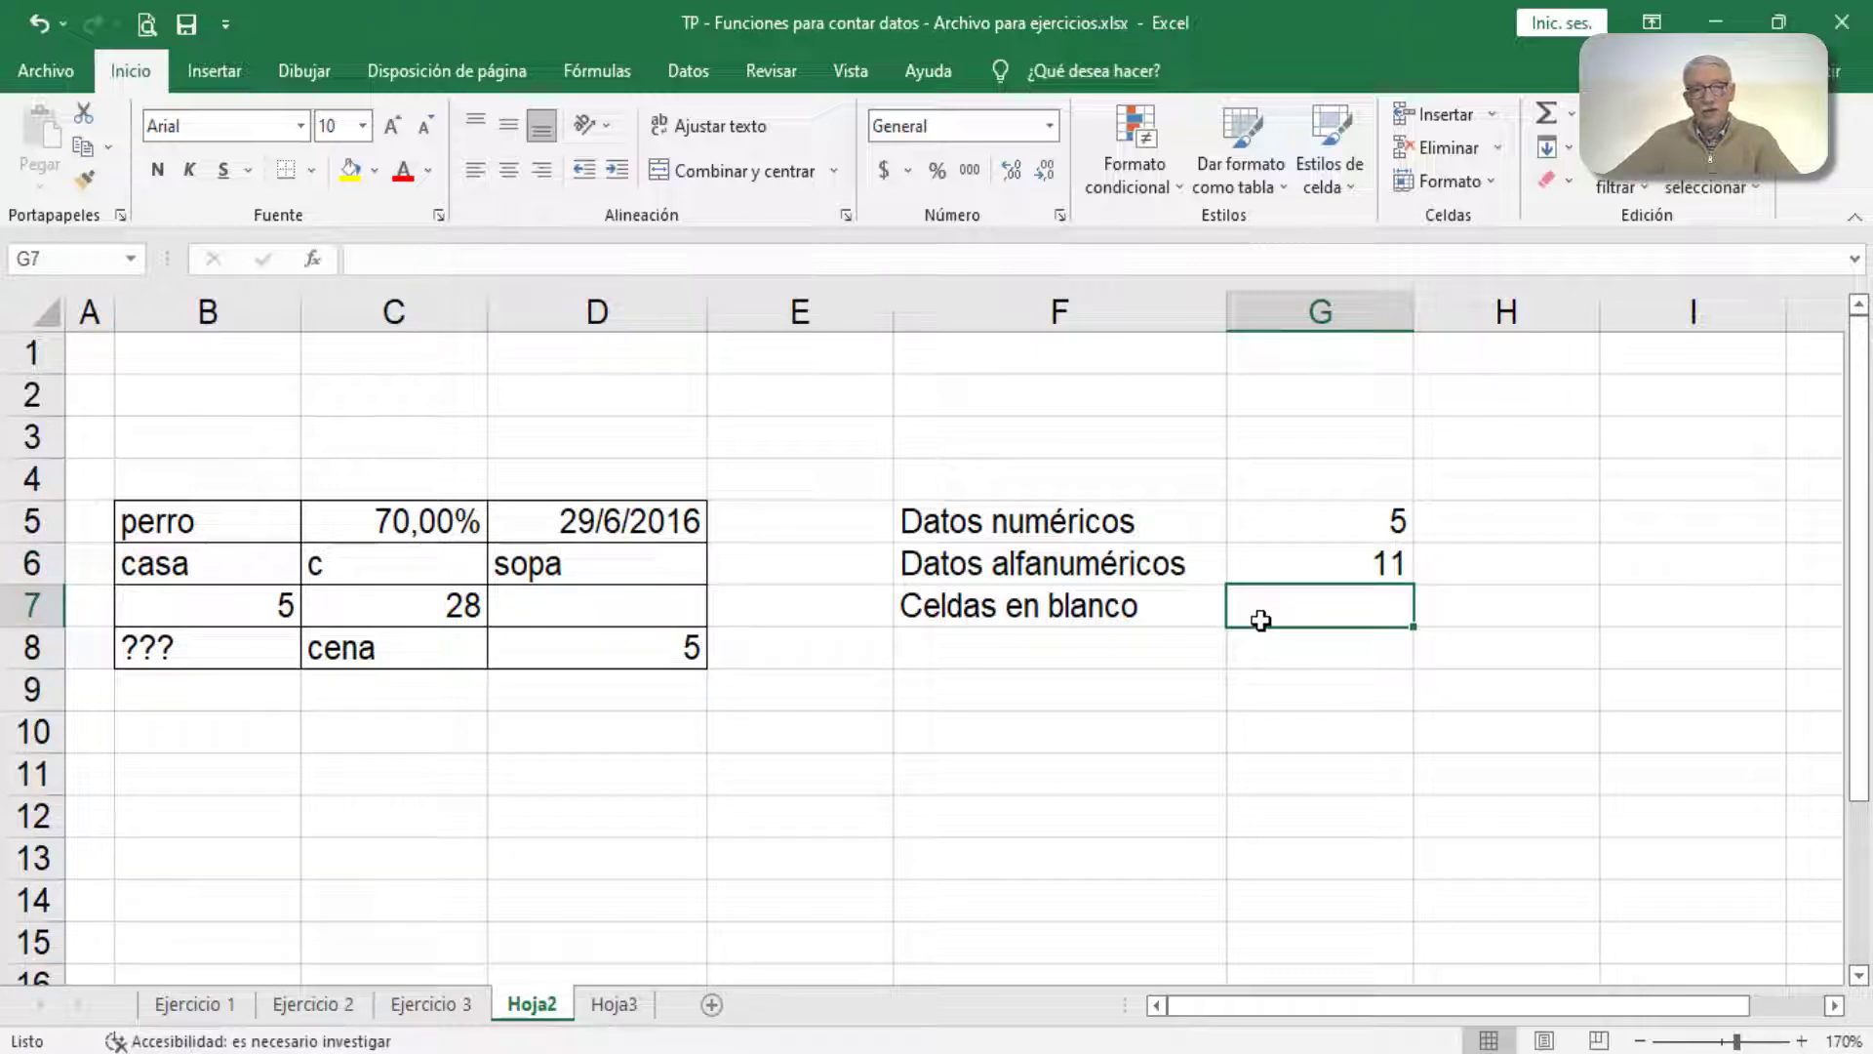
pyautogui.click(314, 259)
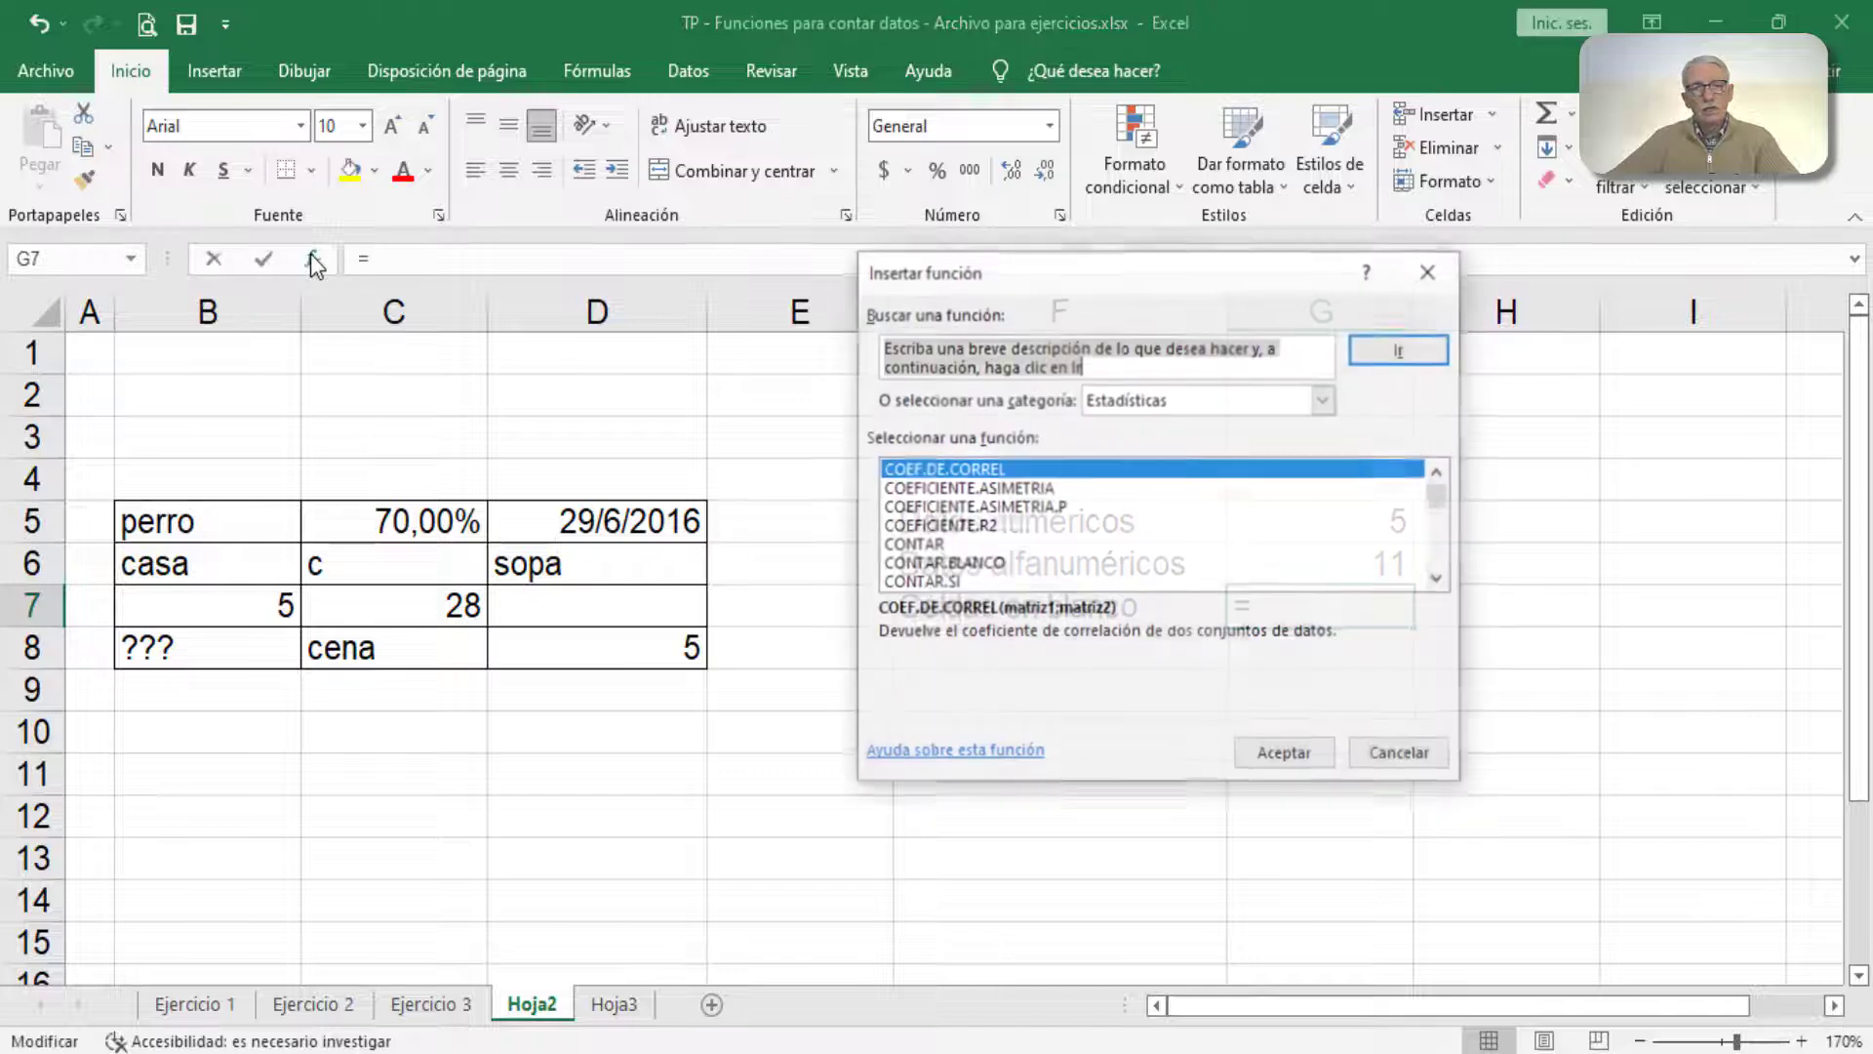
pyautogui.click(923, 564)
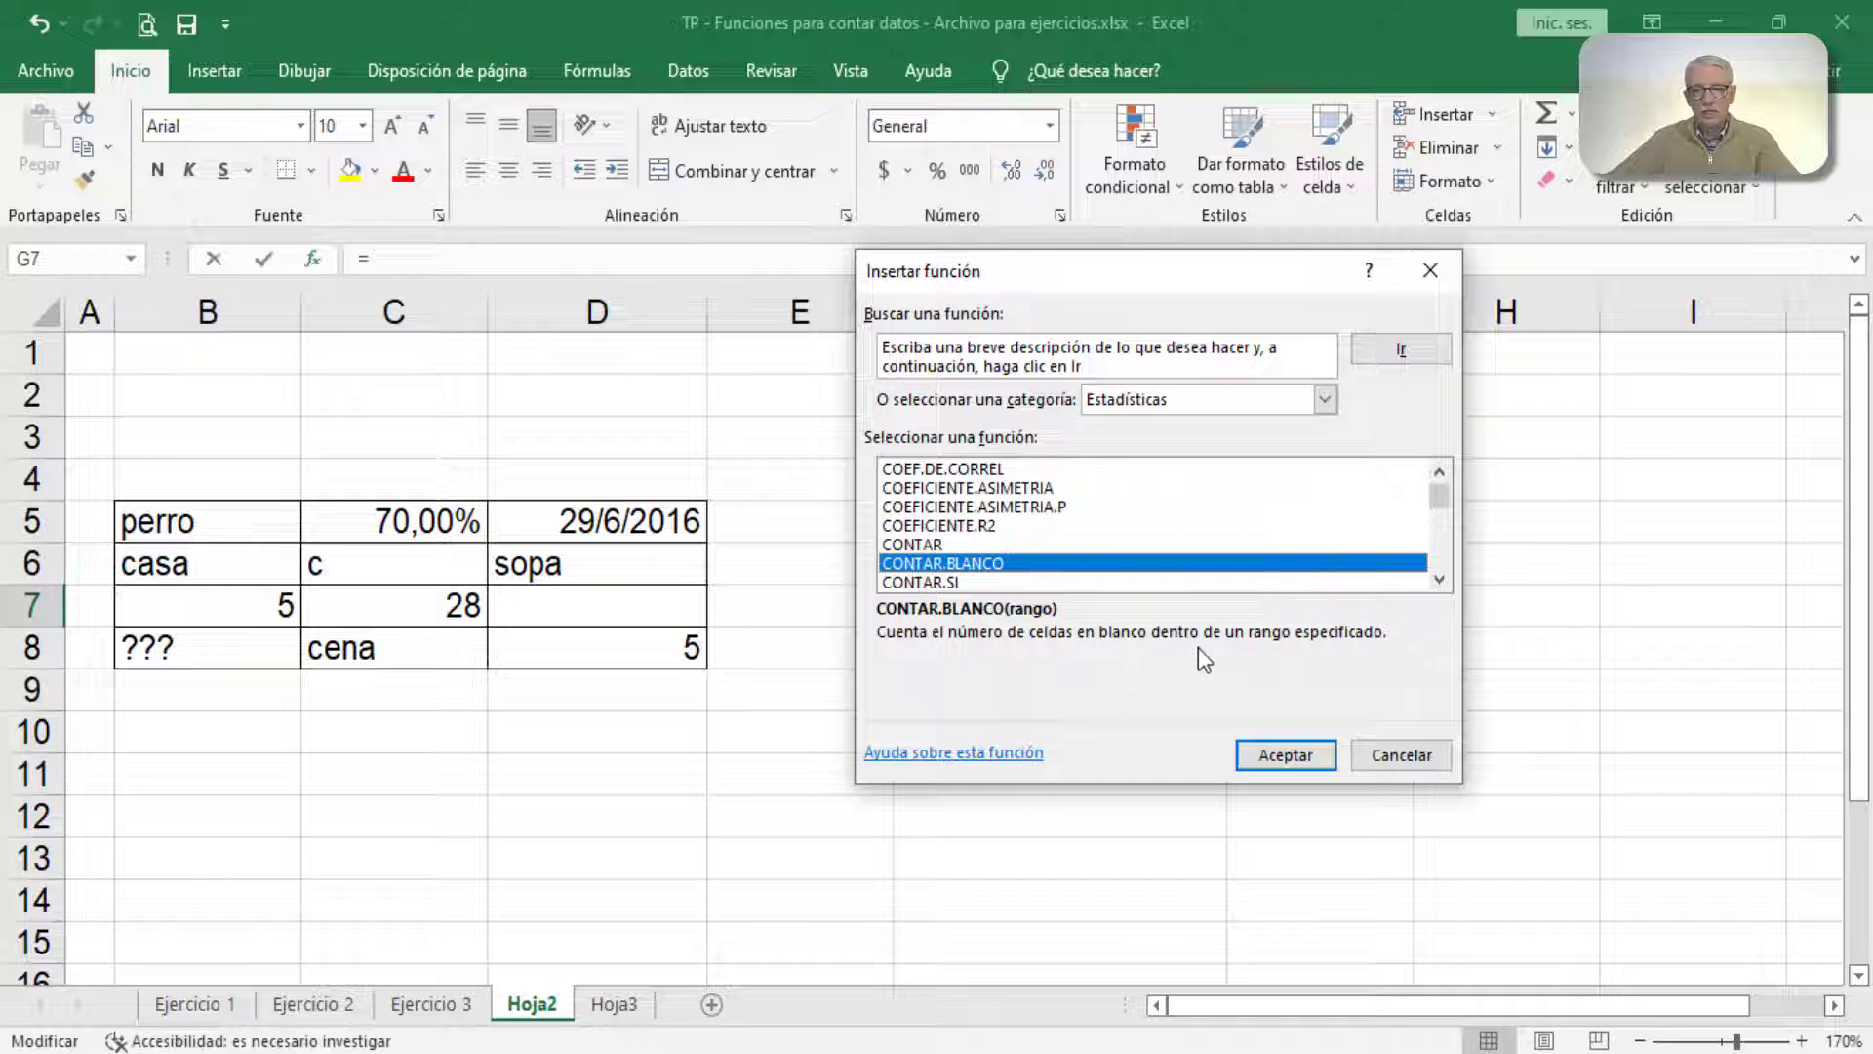
pyautogui.click(1284, 757)
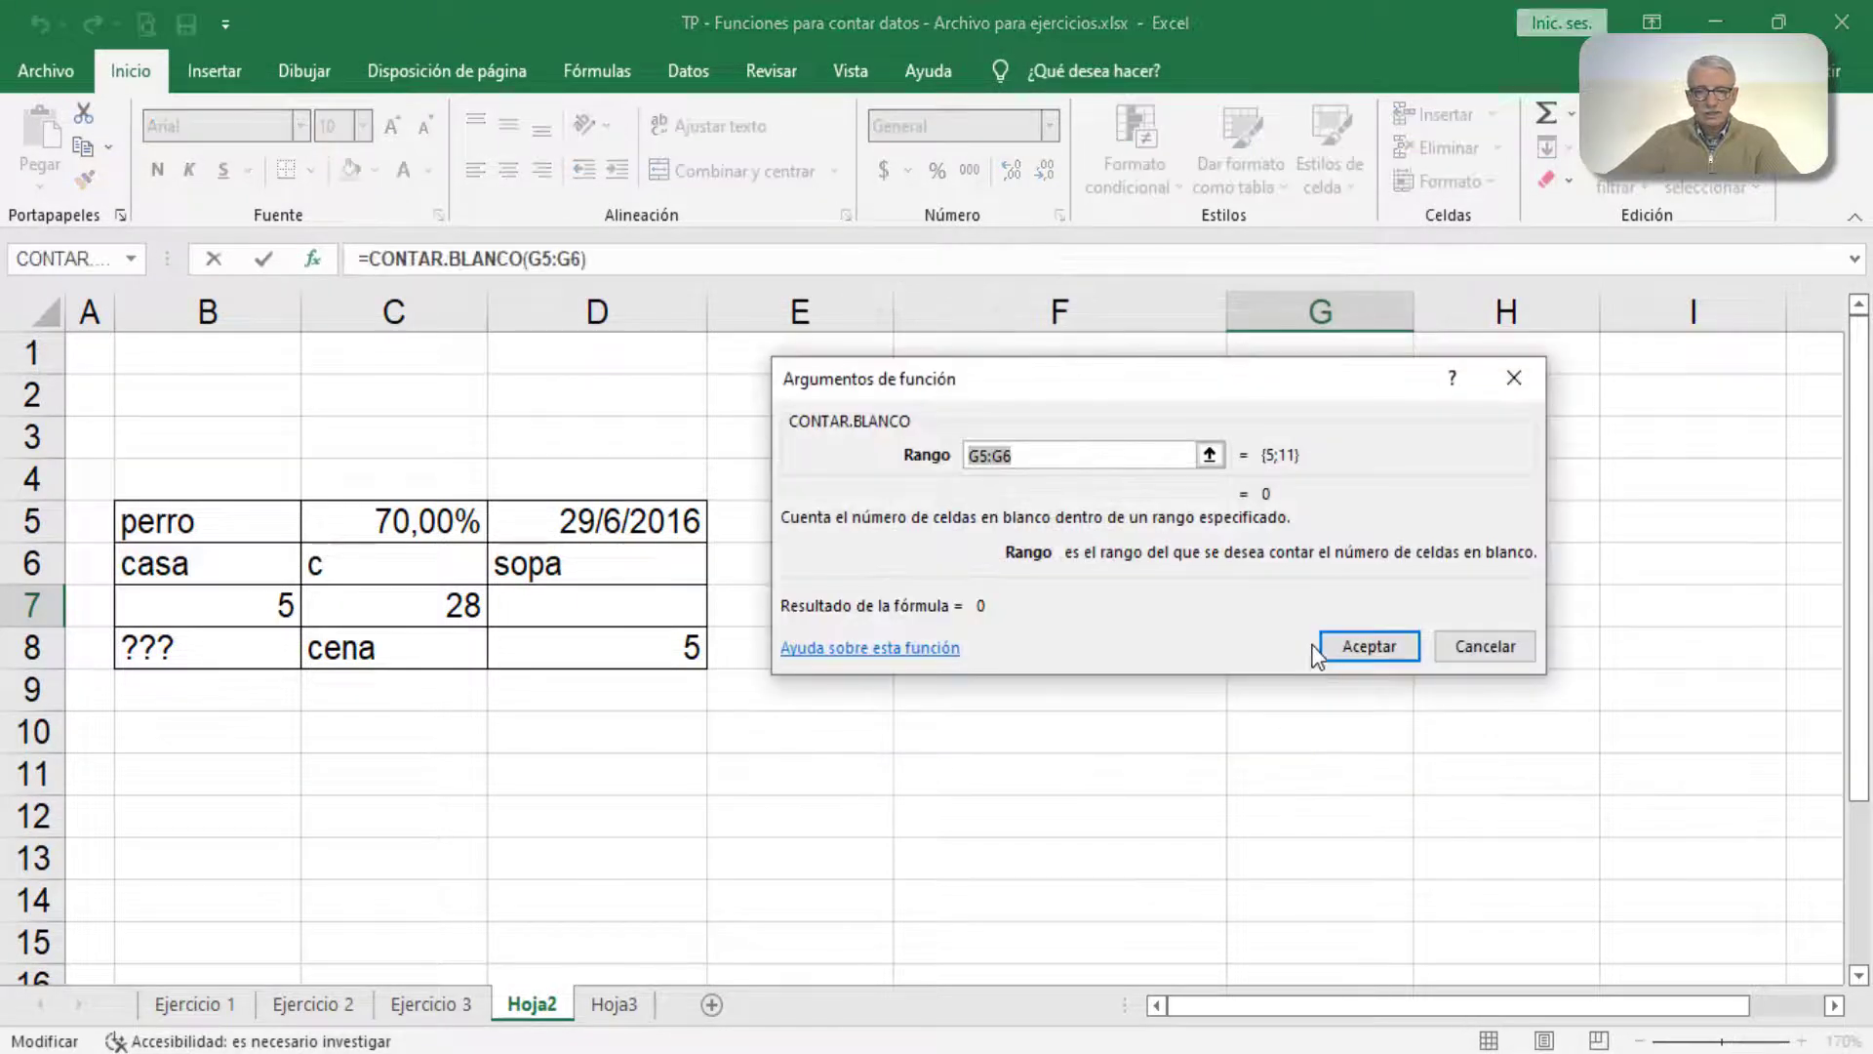
pyautogui.moveTo(252, 515); pyautogui.dragTo(583, 644)
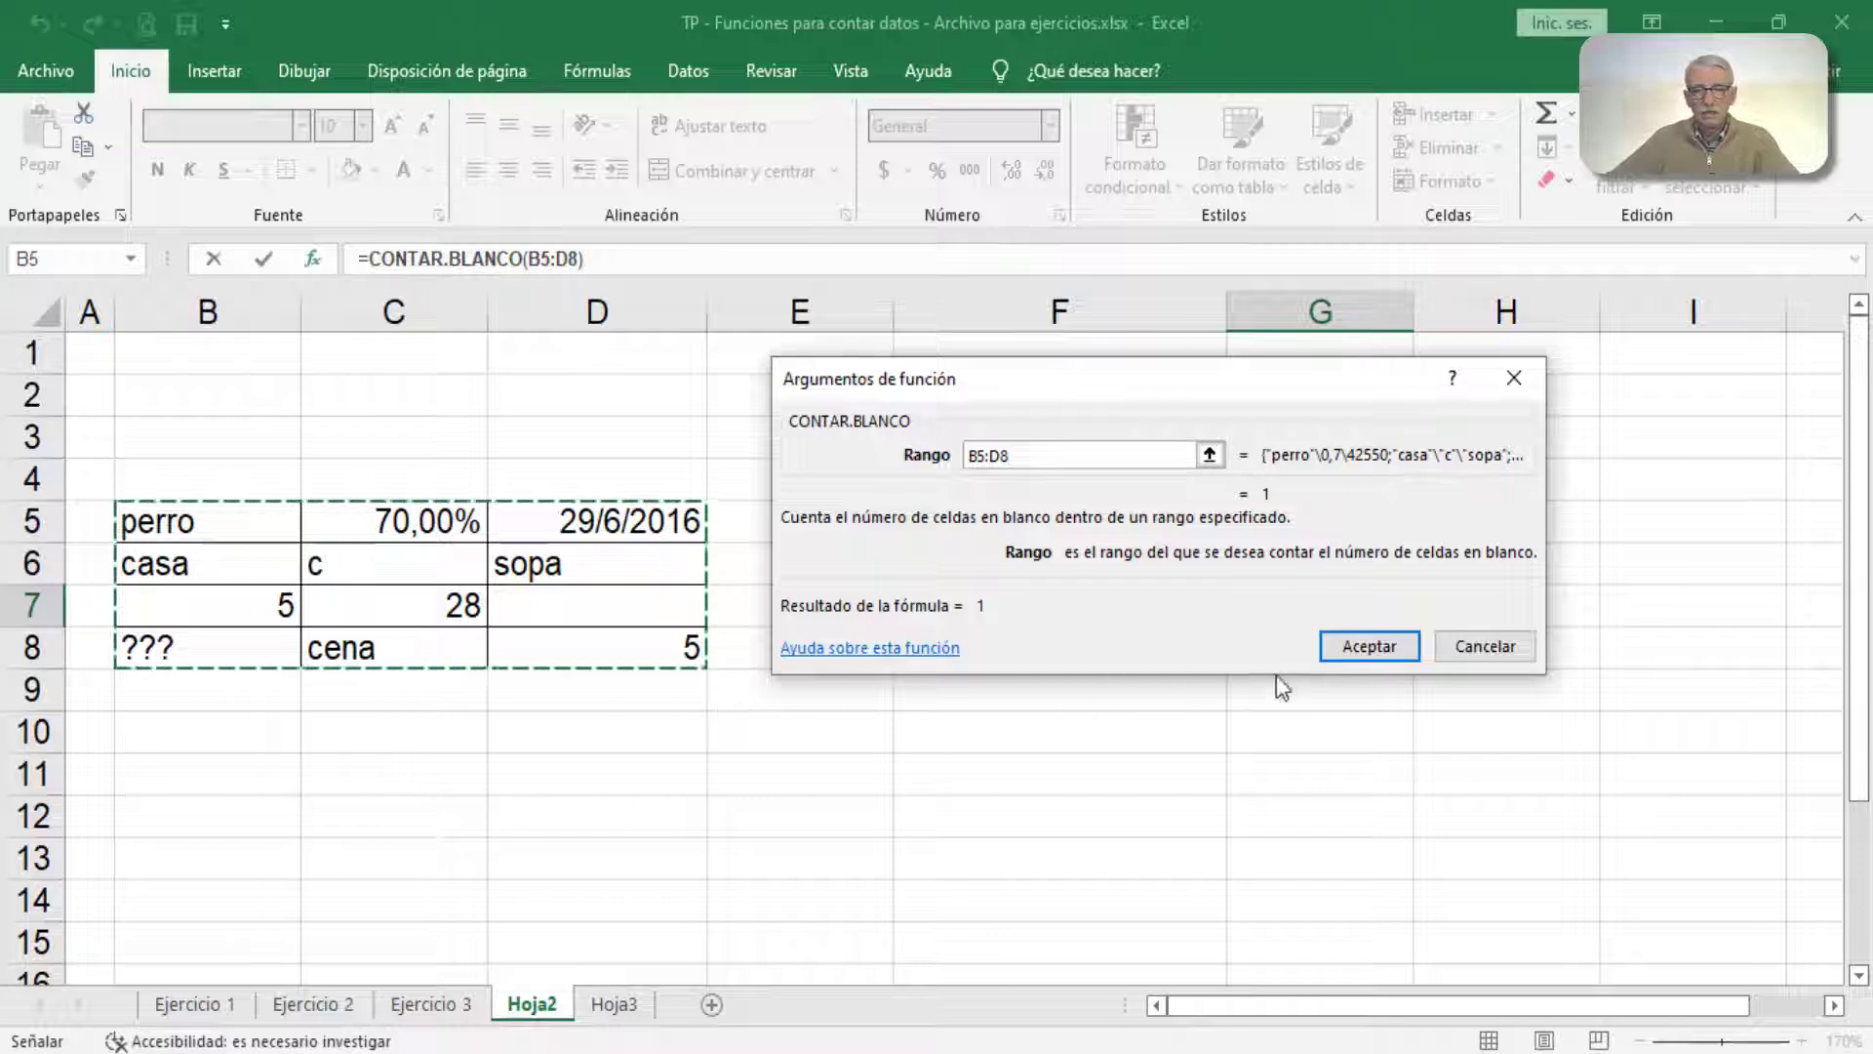
pyautogui.click(1367, 646)
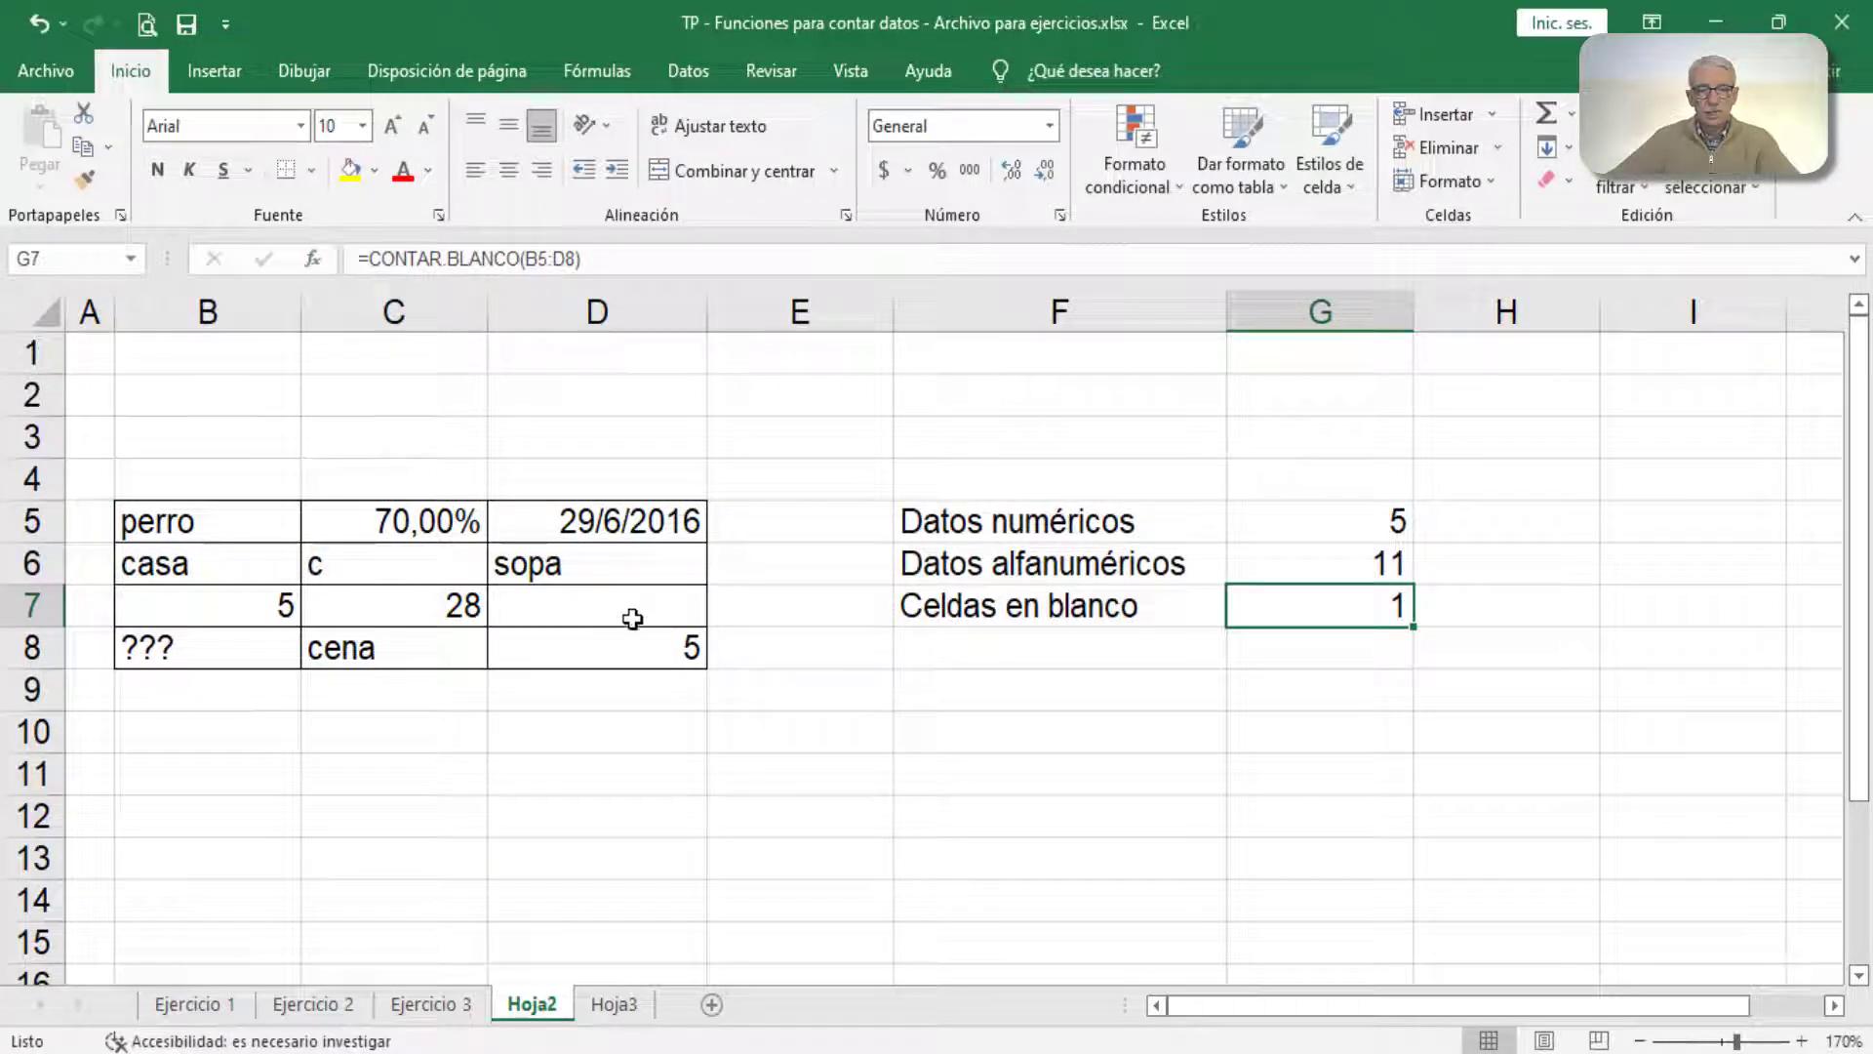
# Step: Test the counting formulas by clearing table cell B7
pyautogui.click(220, 602)
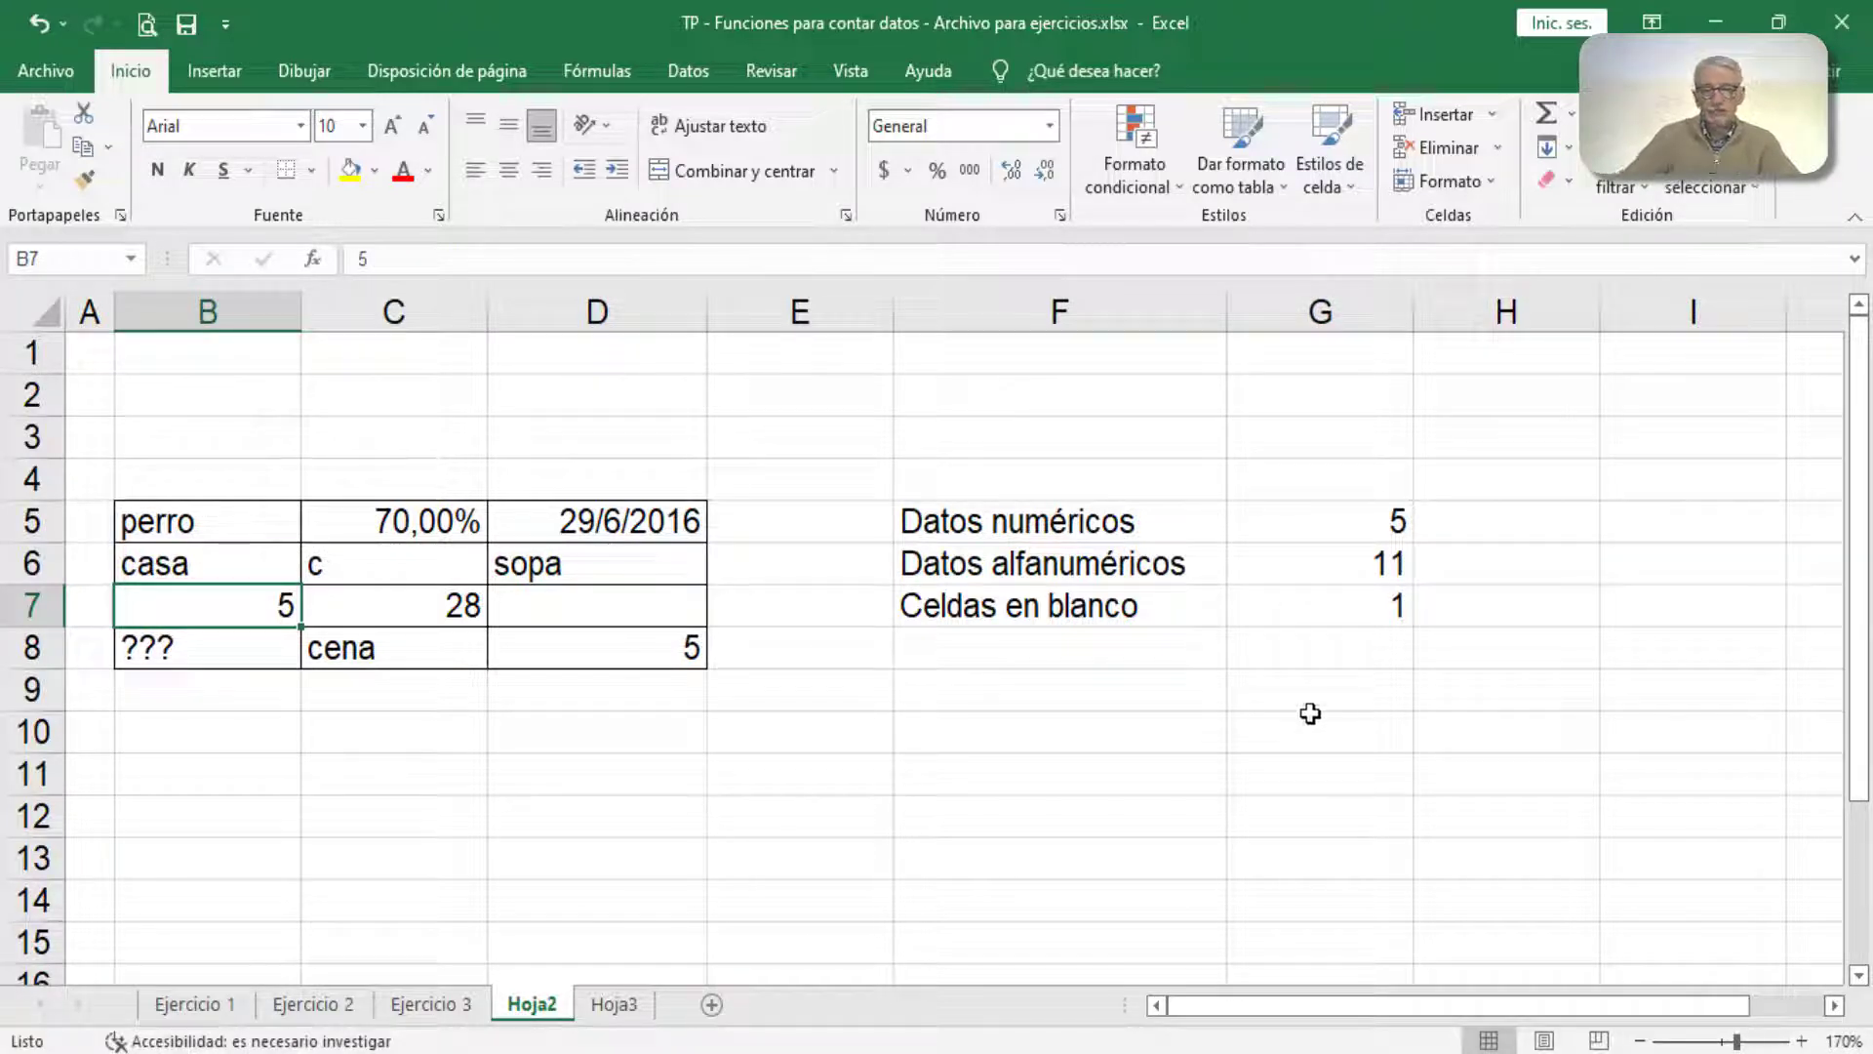
pyautogui.press('Delete')
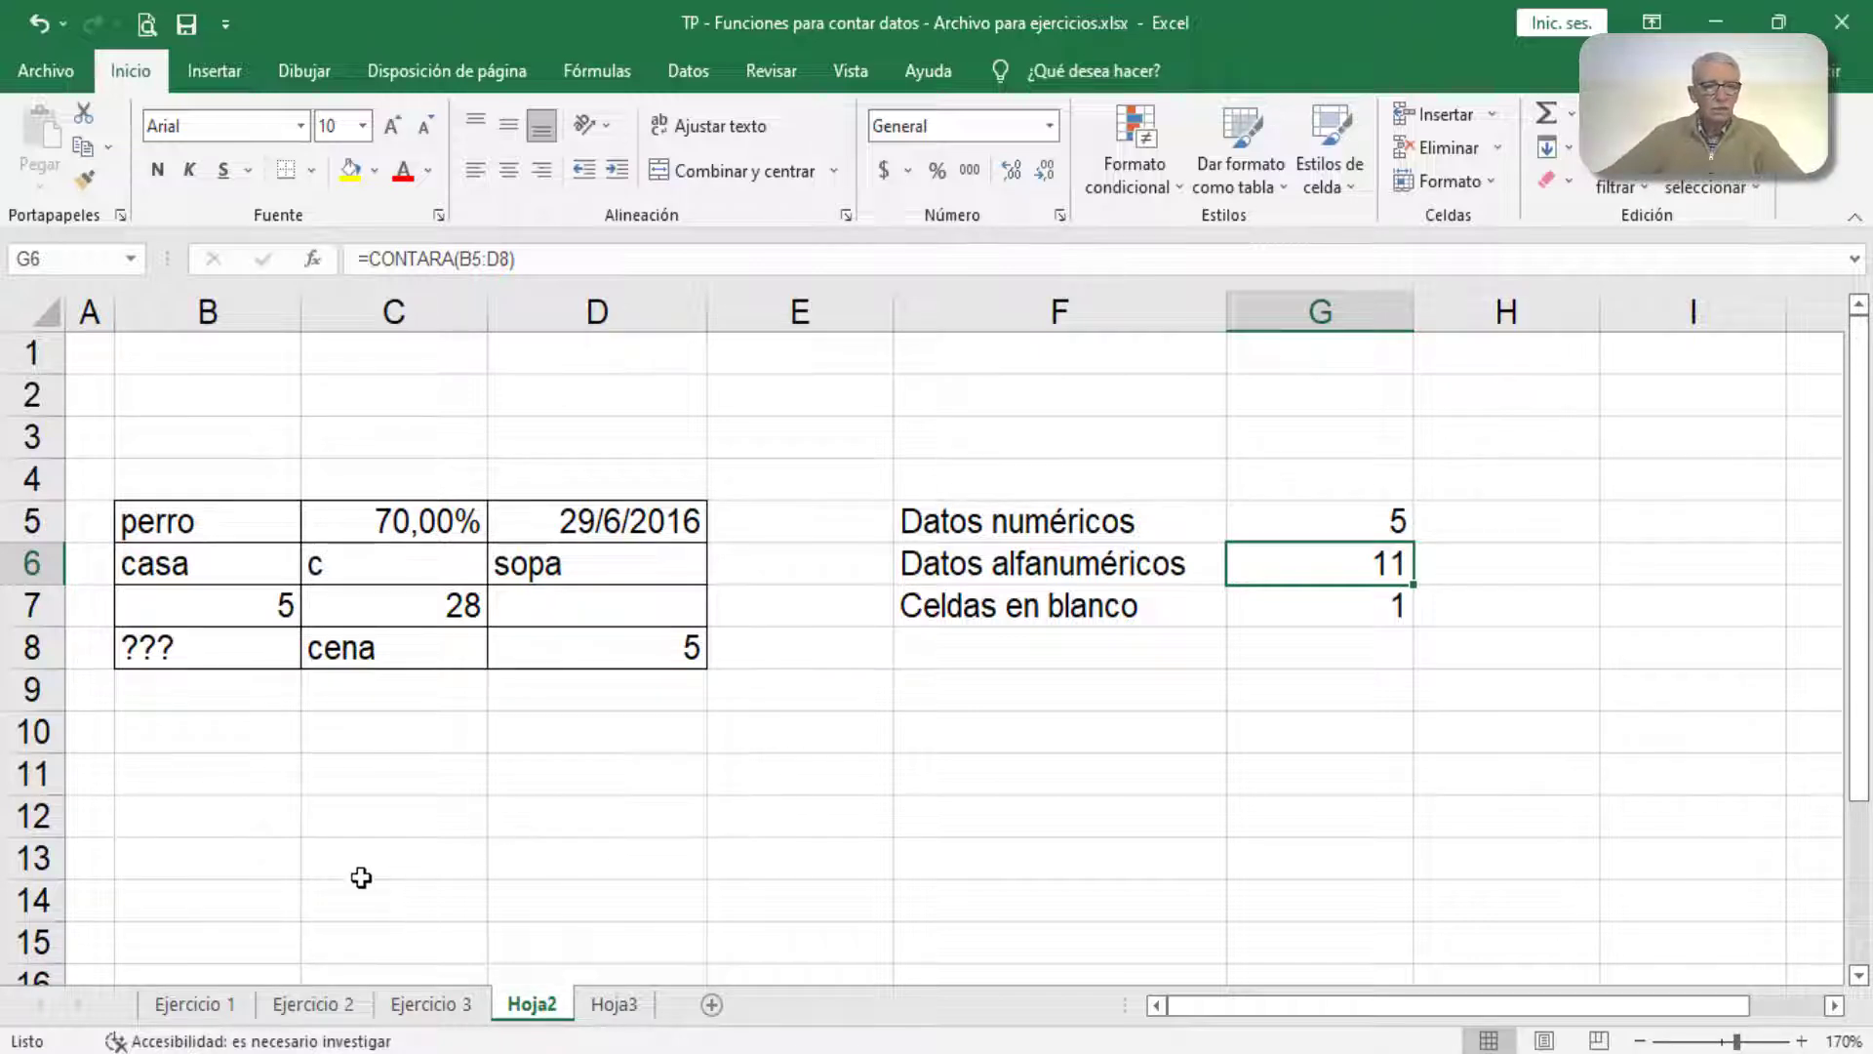
# Step: On the Ejercicio 1 sheet, count employees without children in C13 using CONTAR.BLANCO with the HIJOS range G3:G9
pyautogui.click(192, 1013)
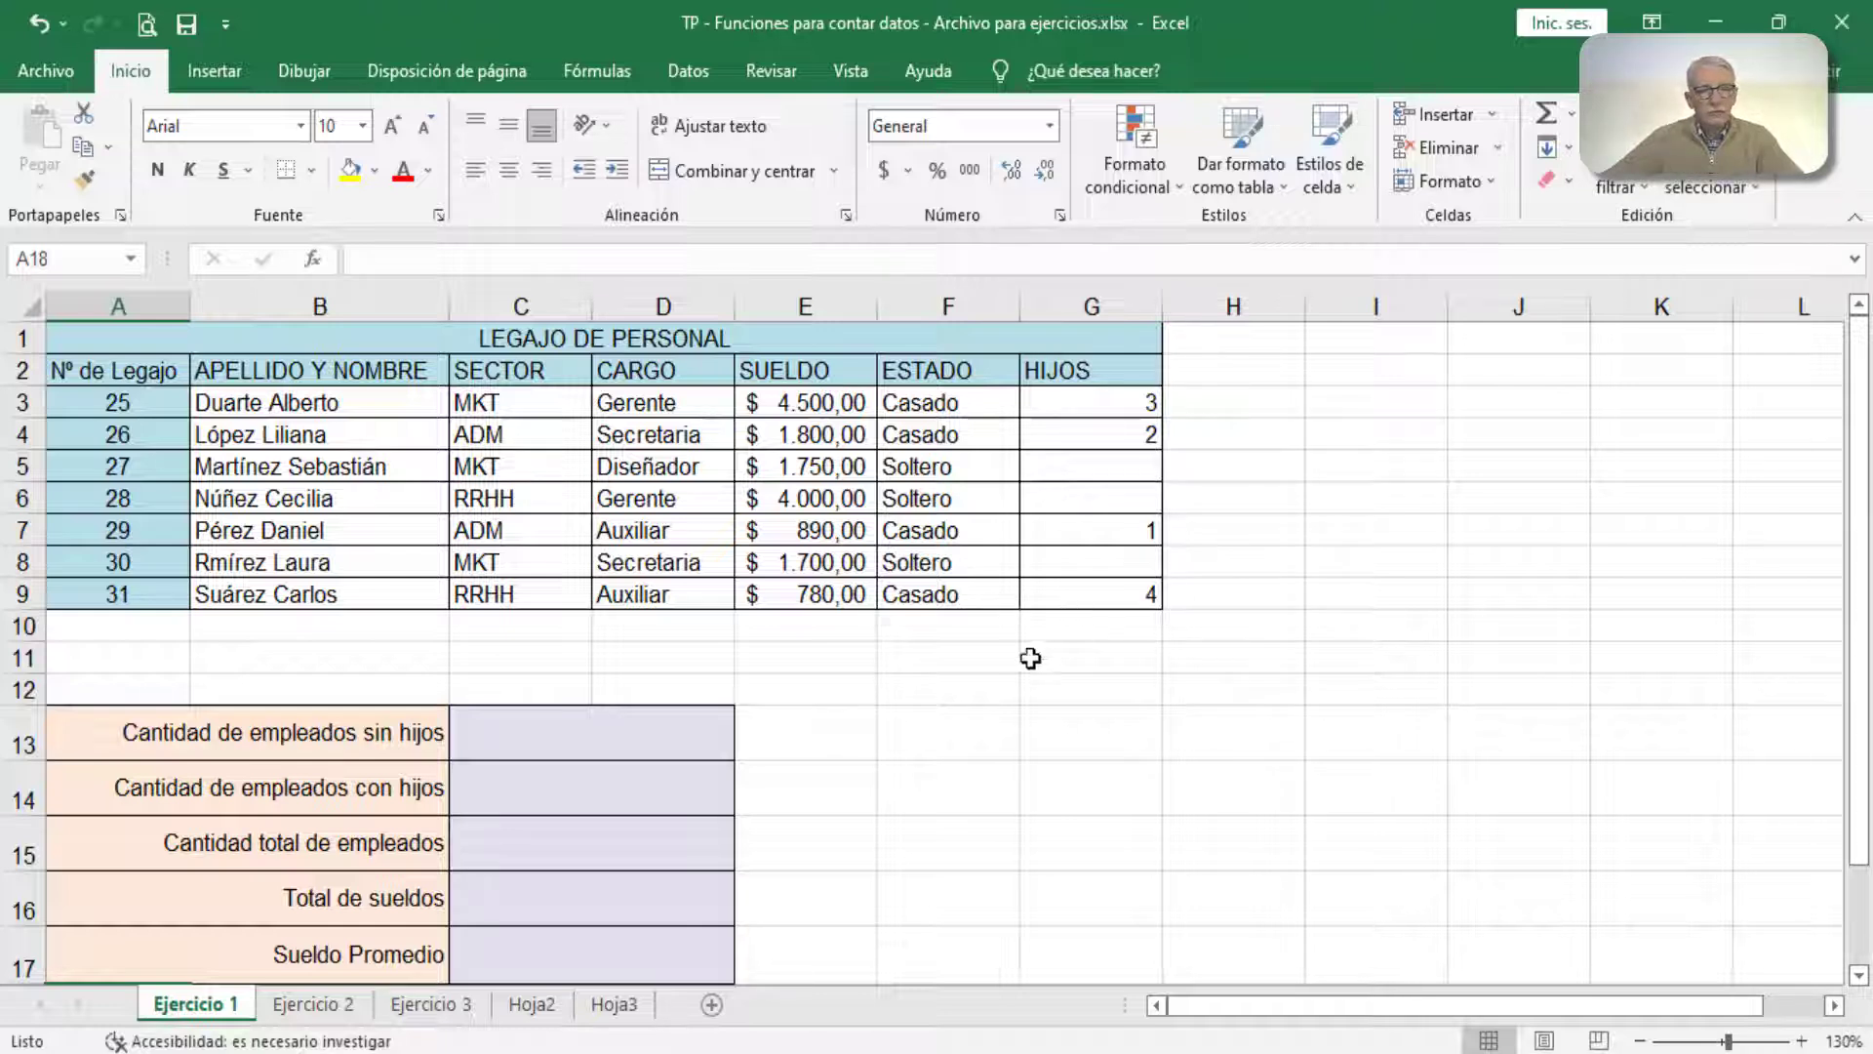
pyautogui.click(486, 745)
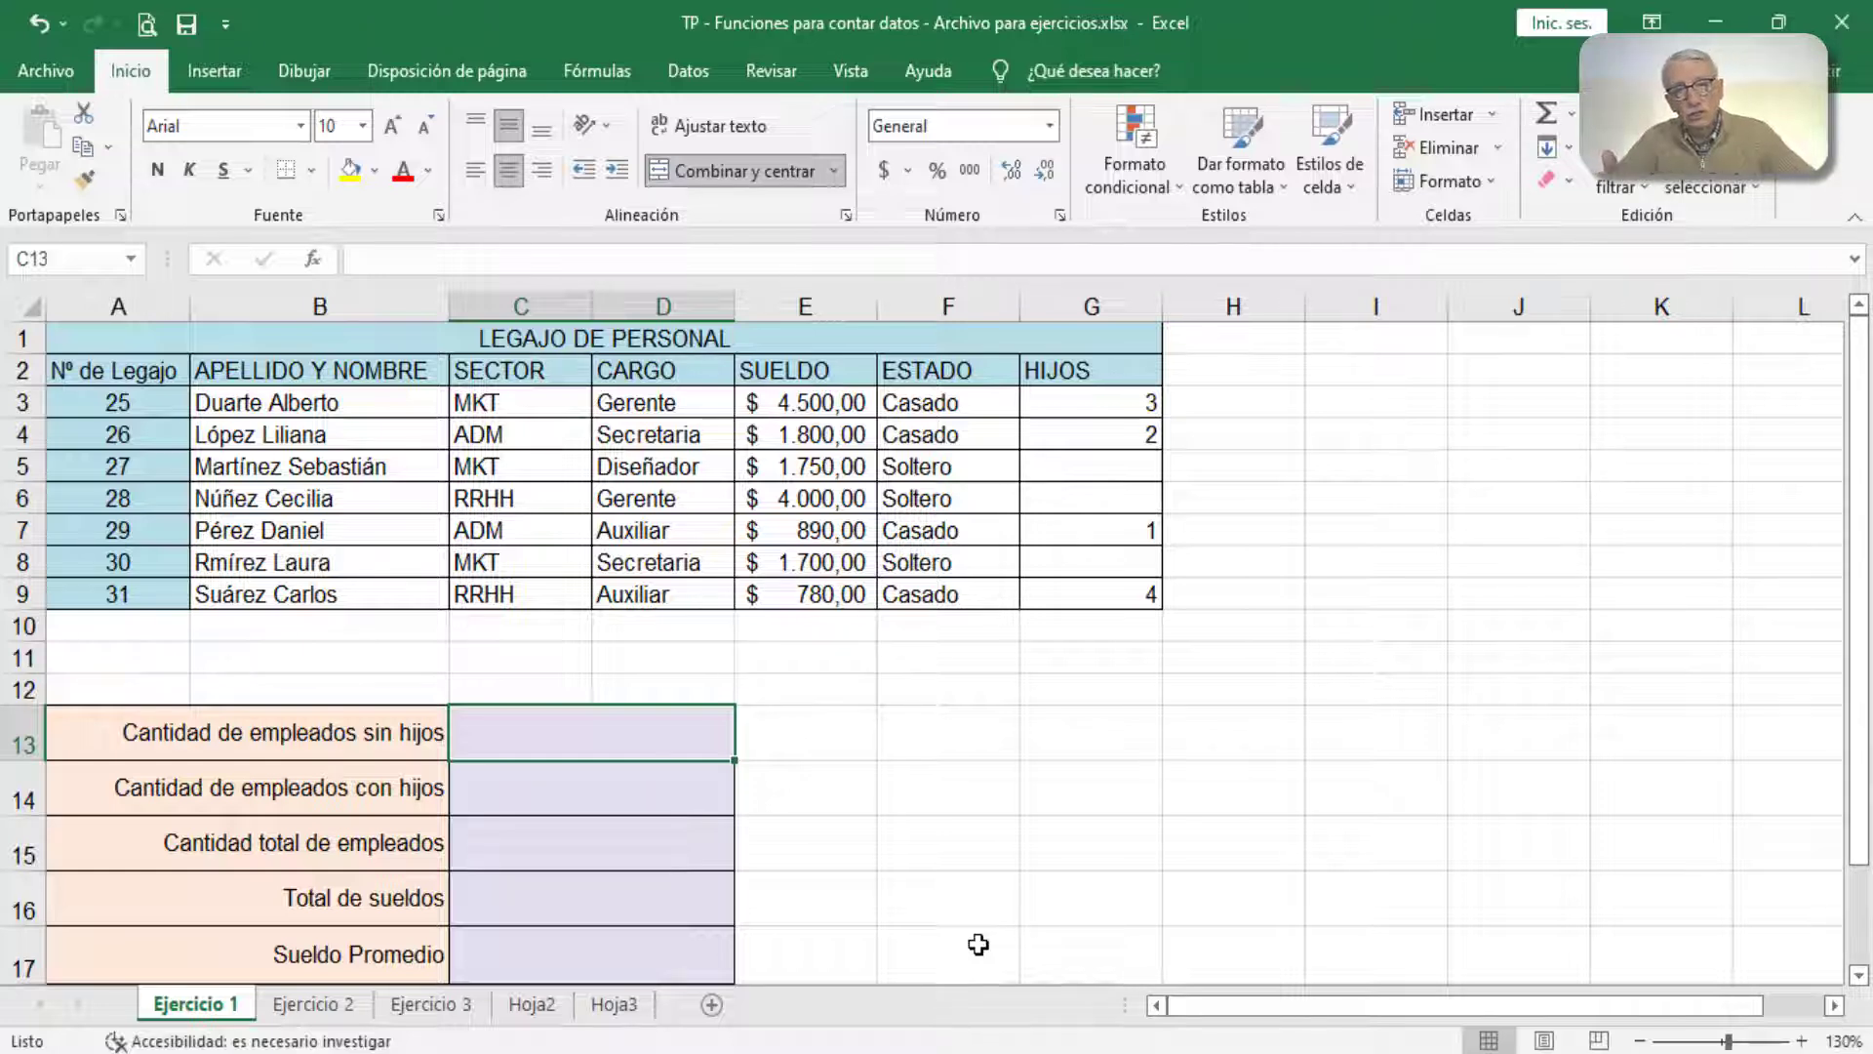
pyautogui.click(313, 258)
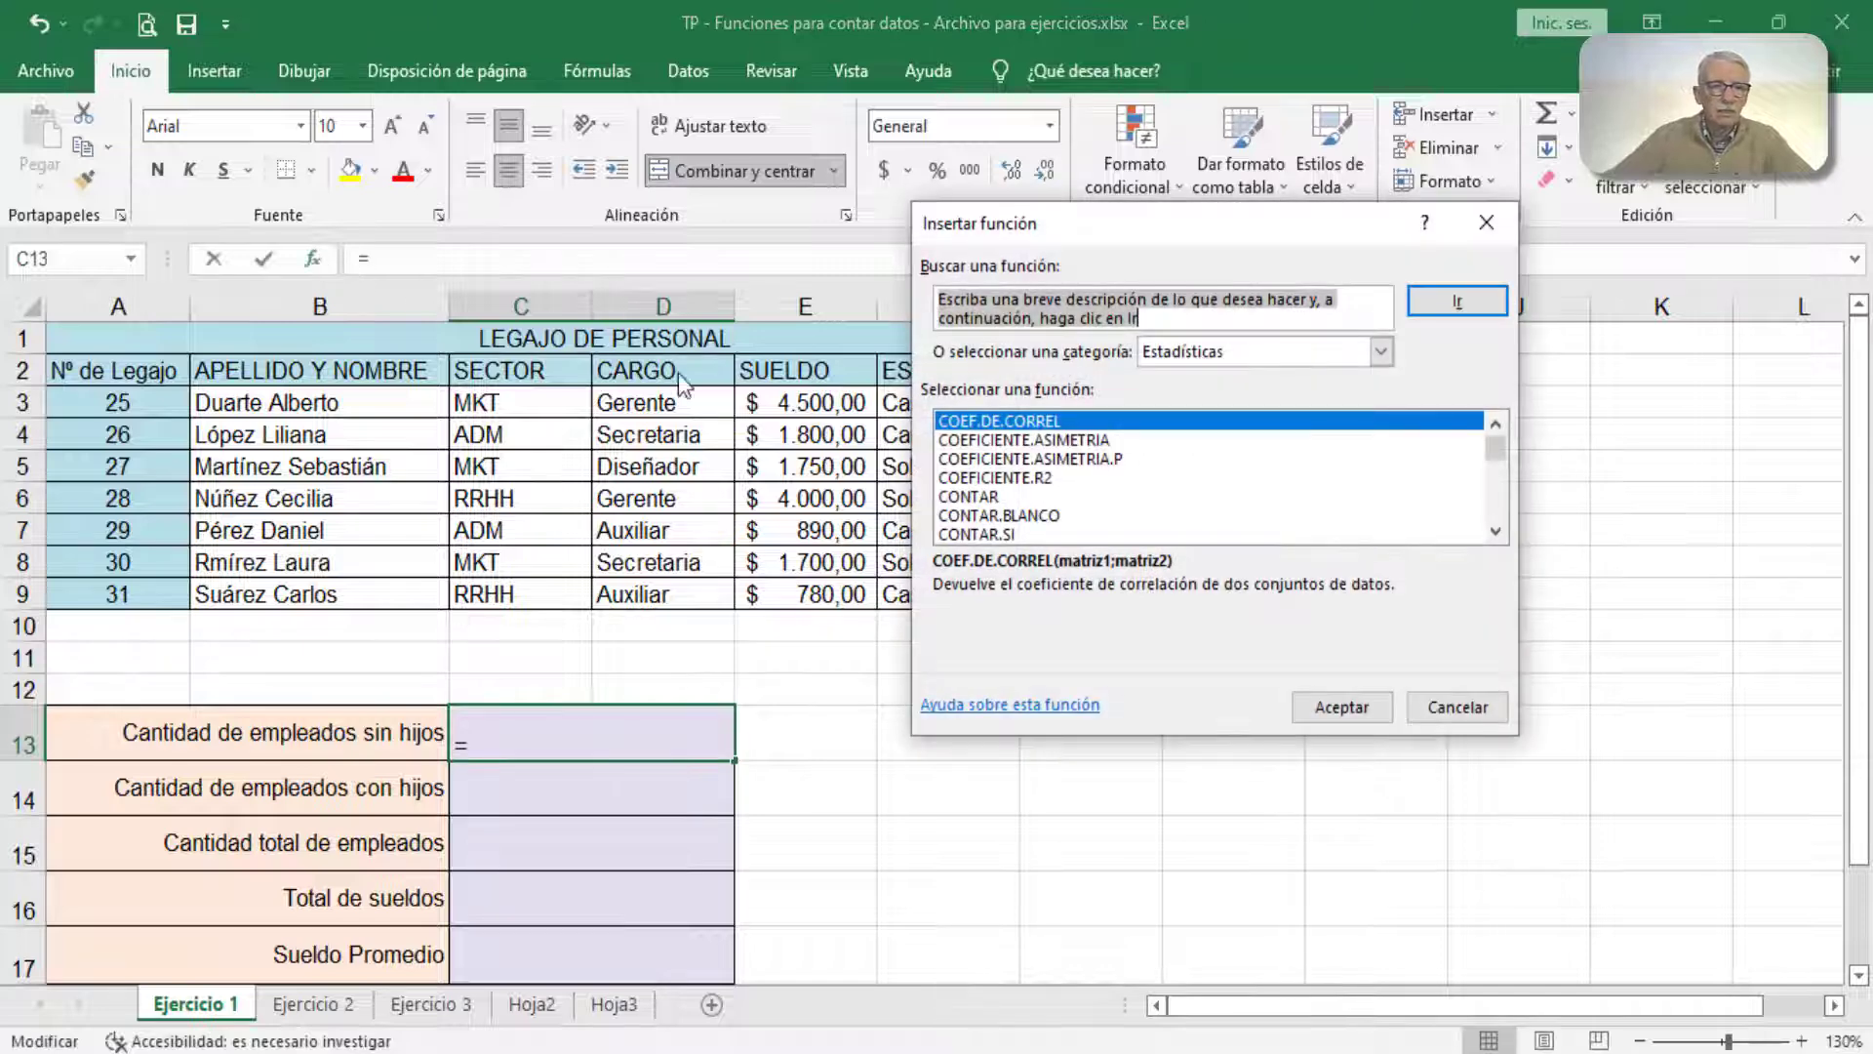
pyautogui.click(1015, 517)
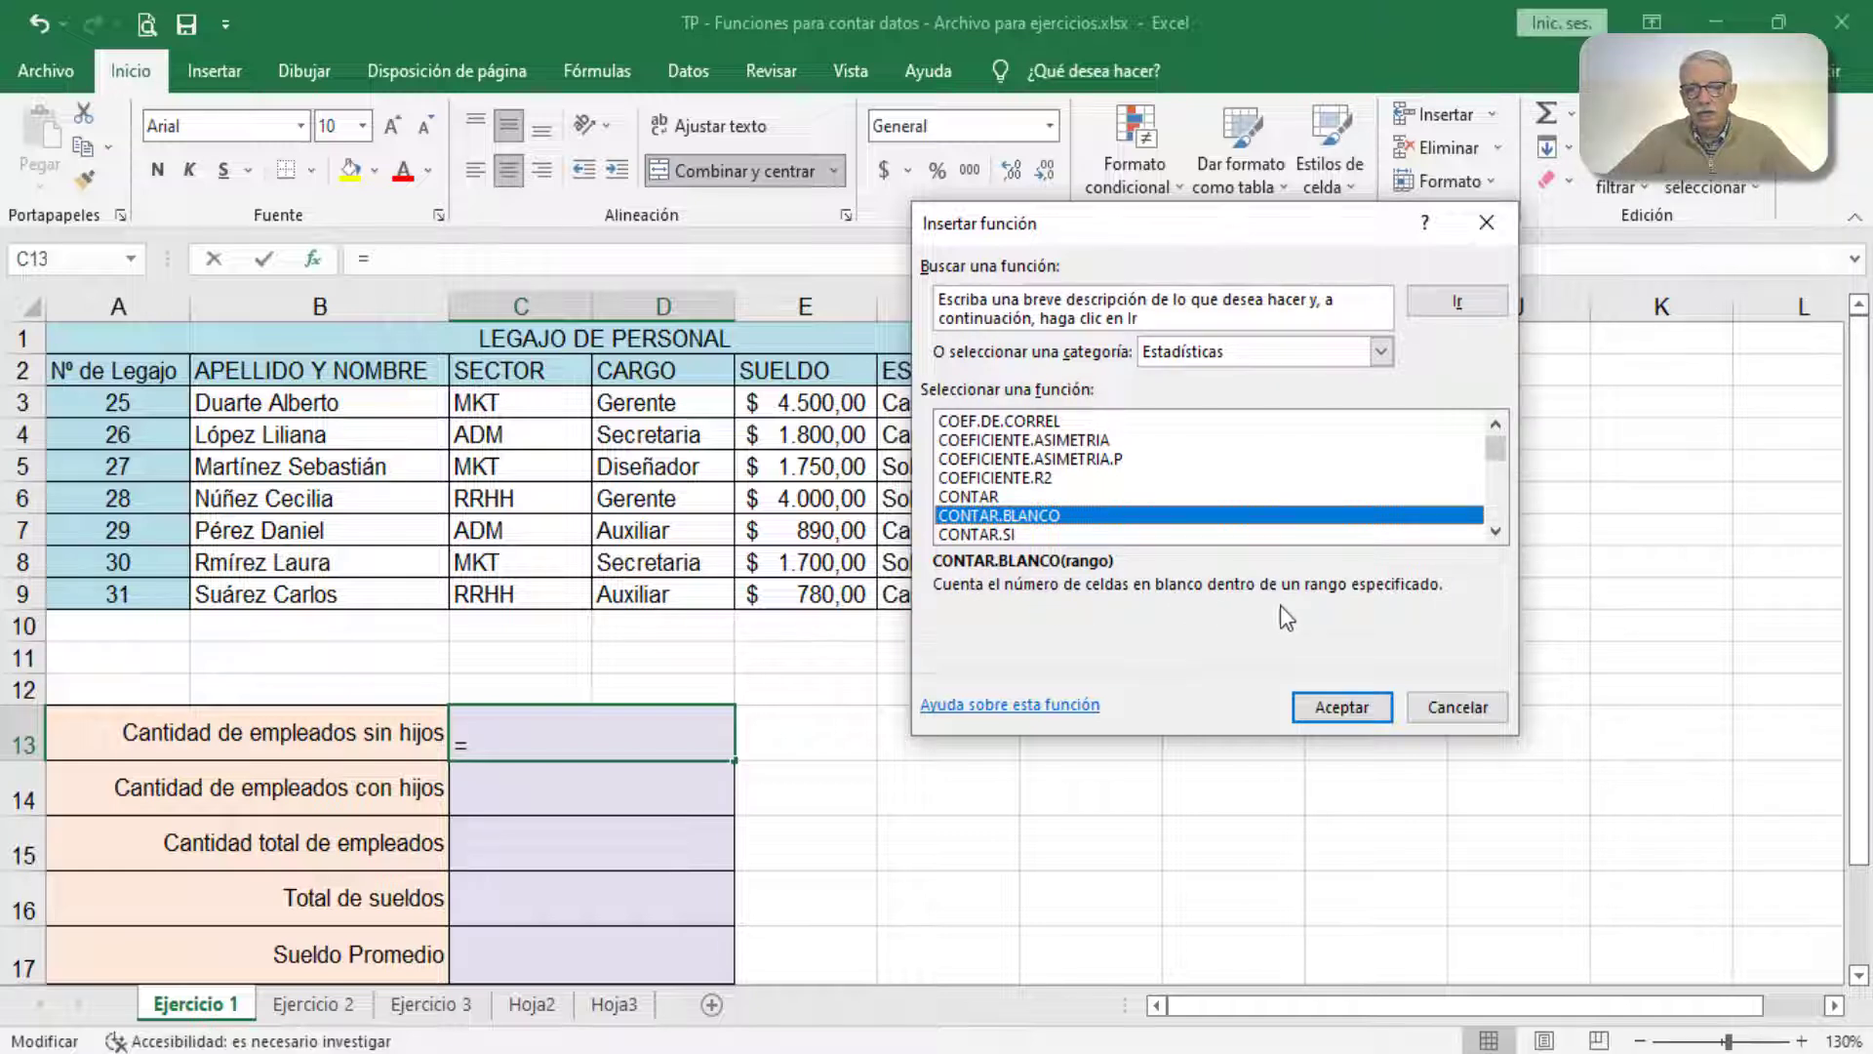
pyautogui.click(1338, 702)
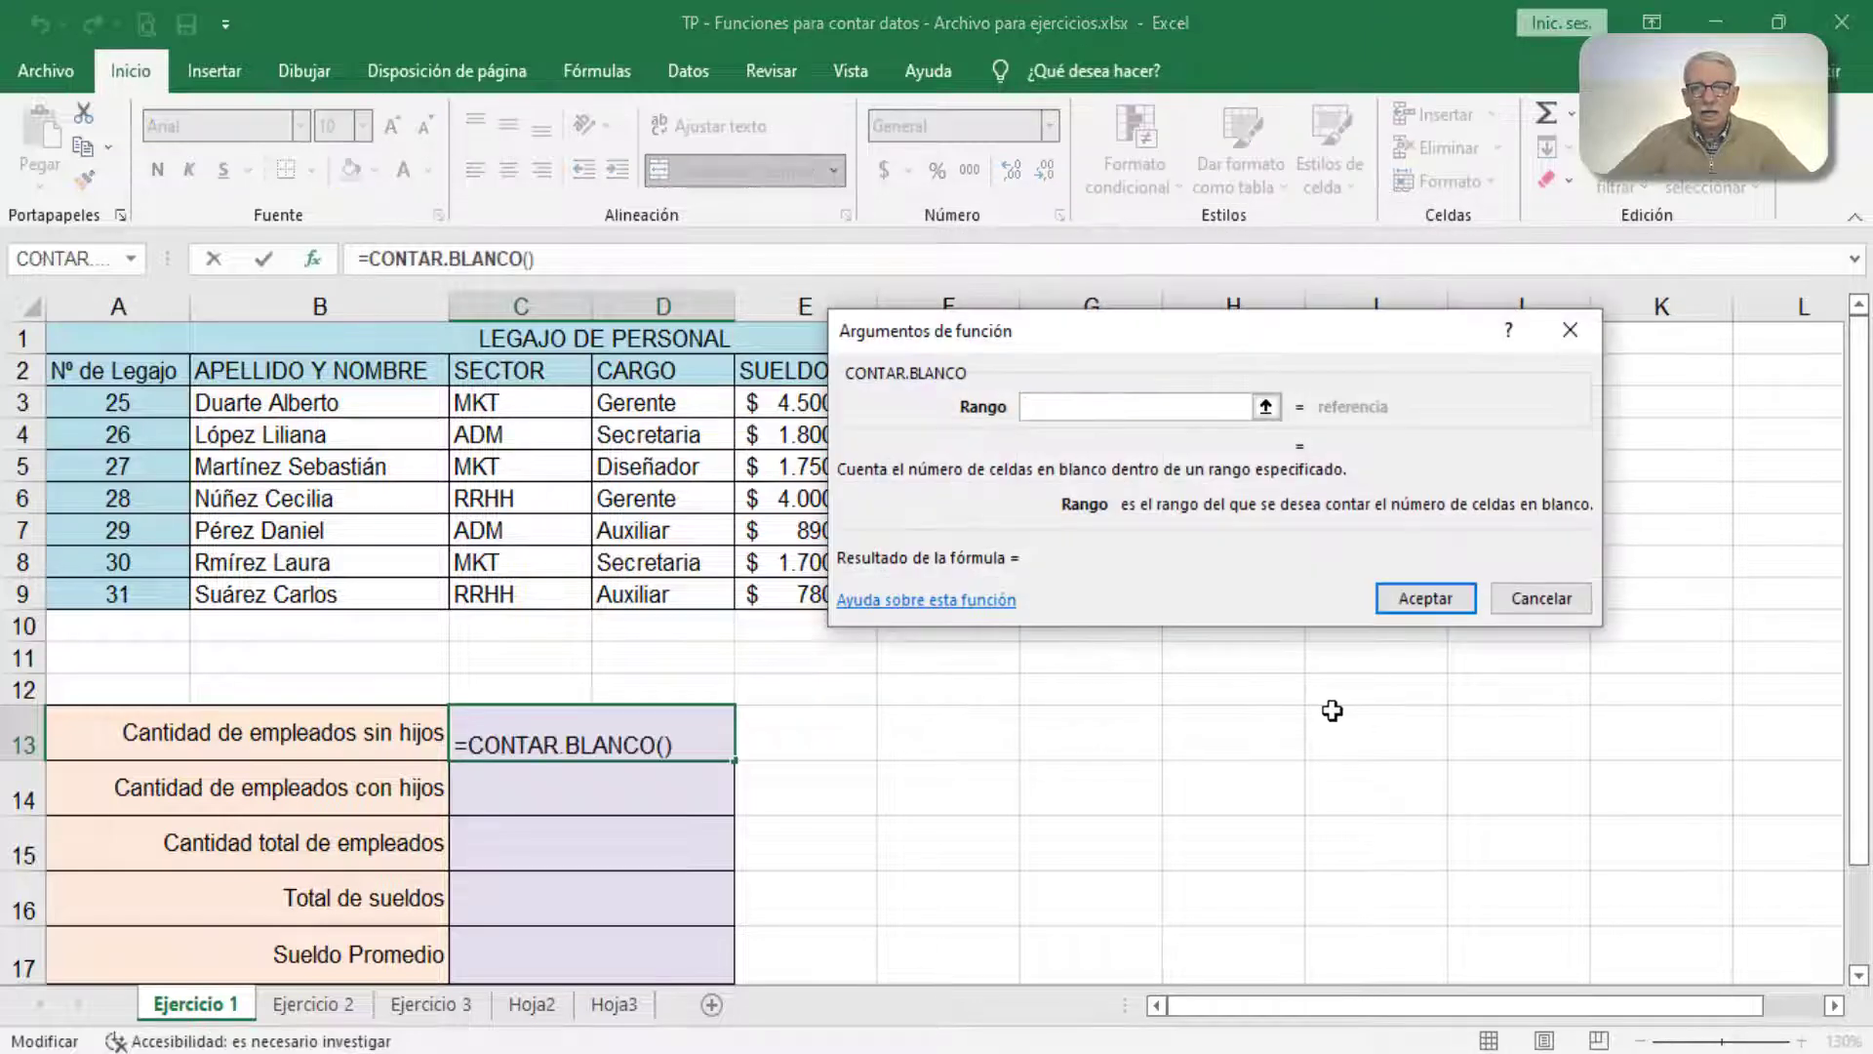
pyautogui.moveTo(1232, 348); pyautogui.dragTo(1274, 638)
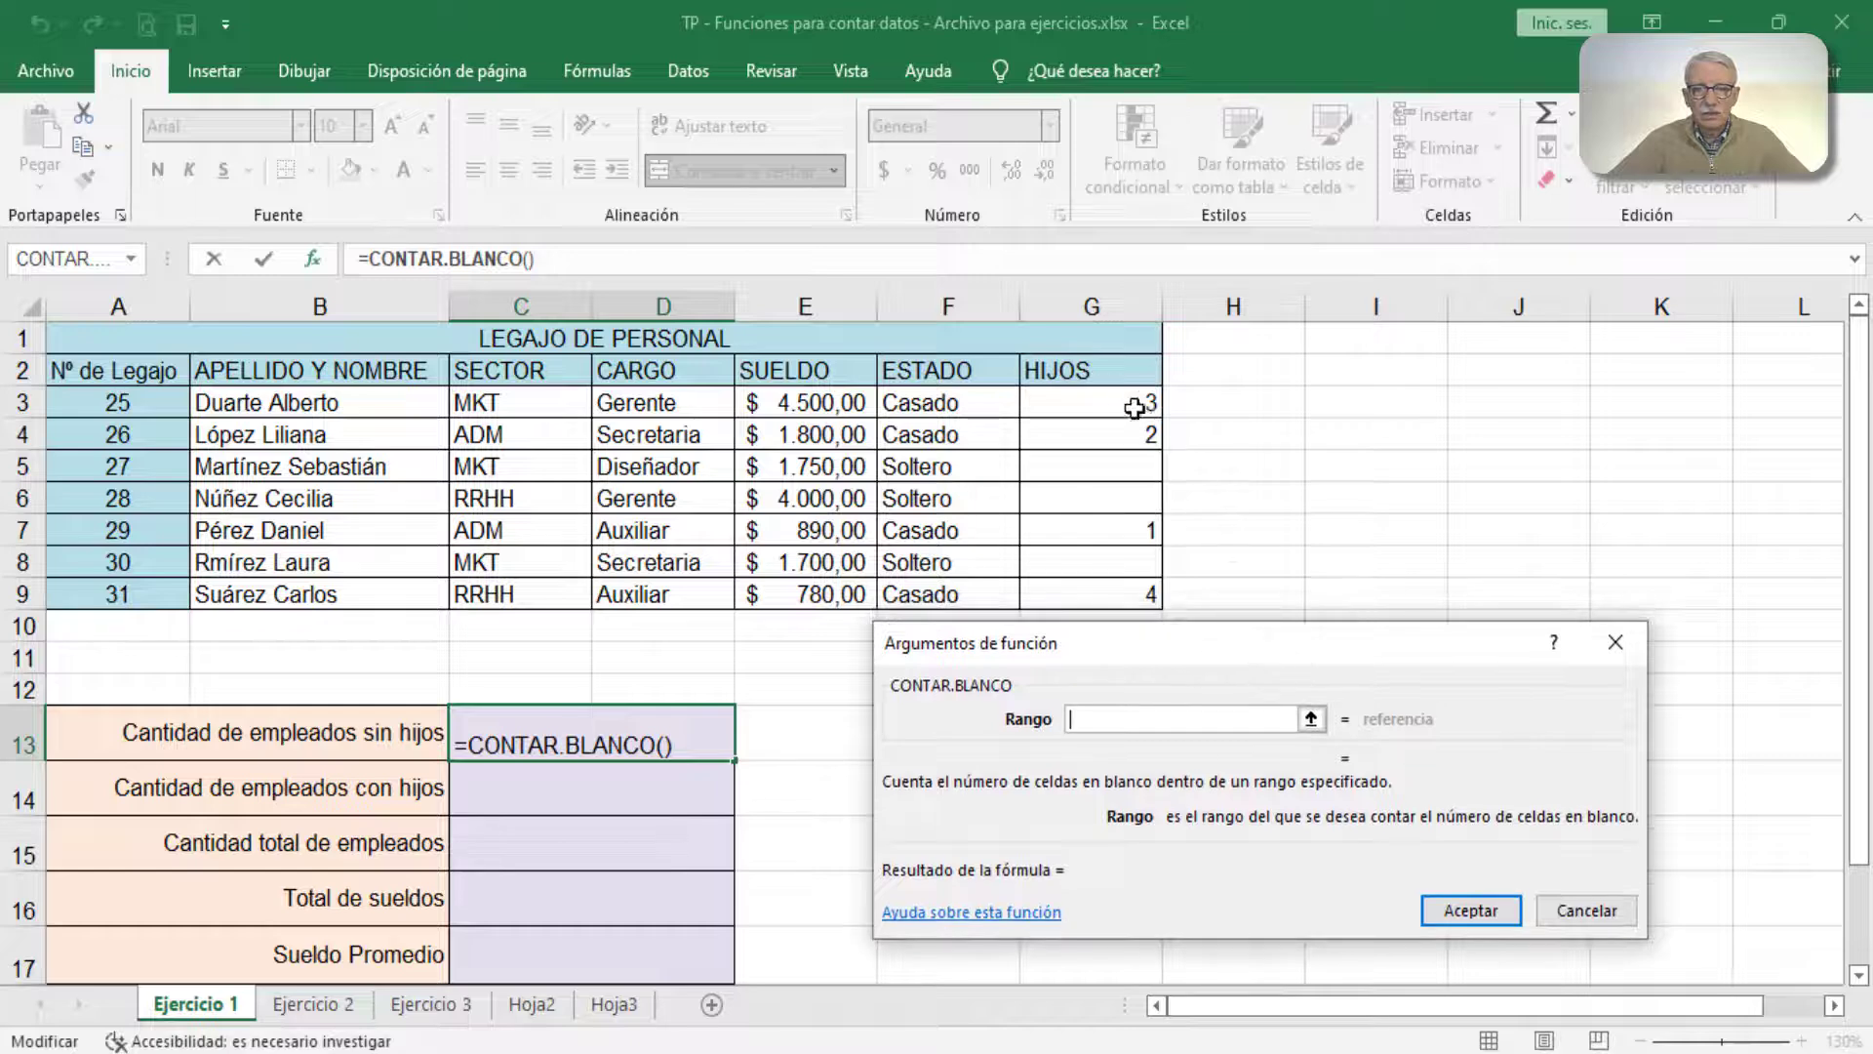
pyautogui.moveTo(1127, 402); pyautogui.dragTo(1118, 599)
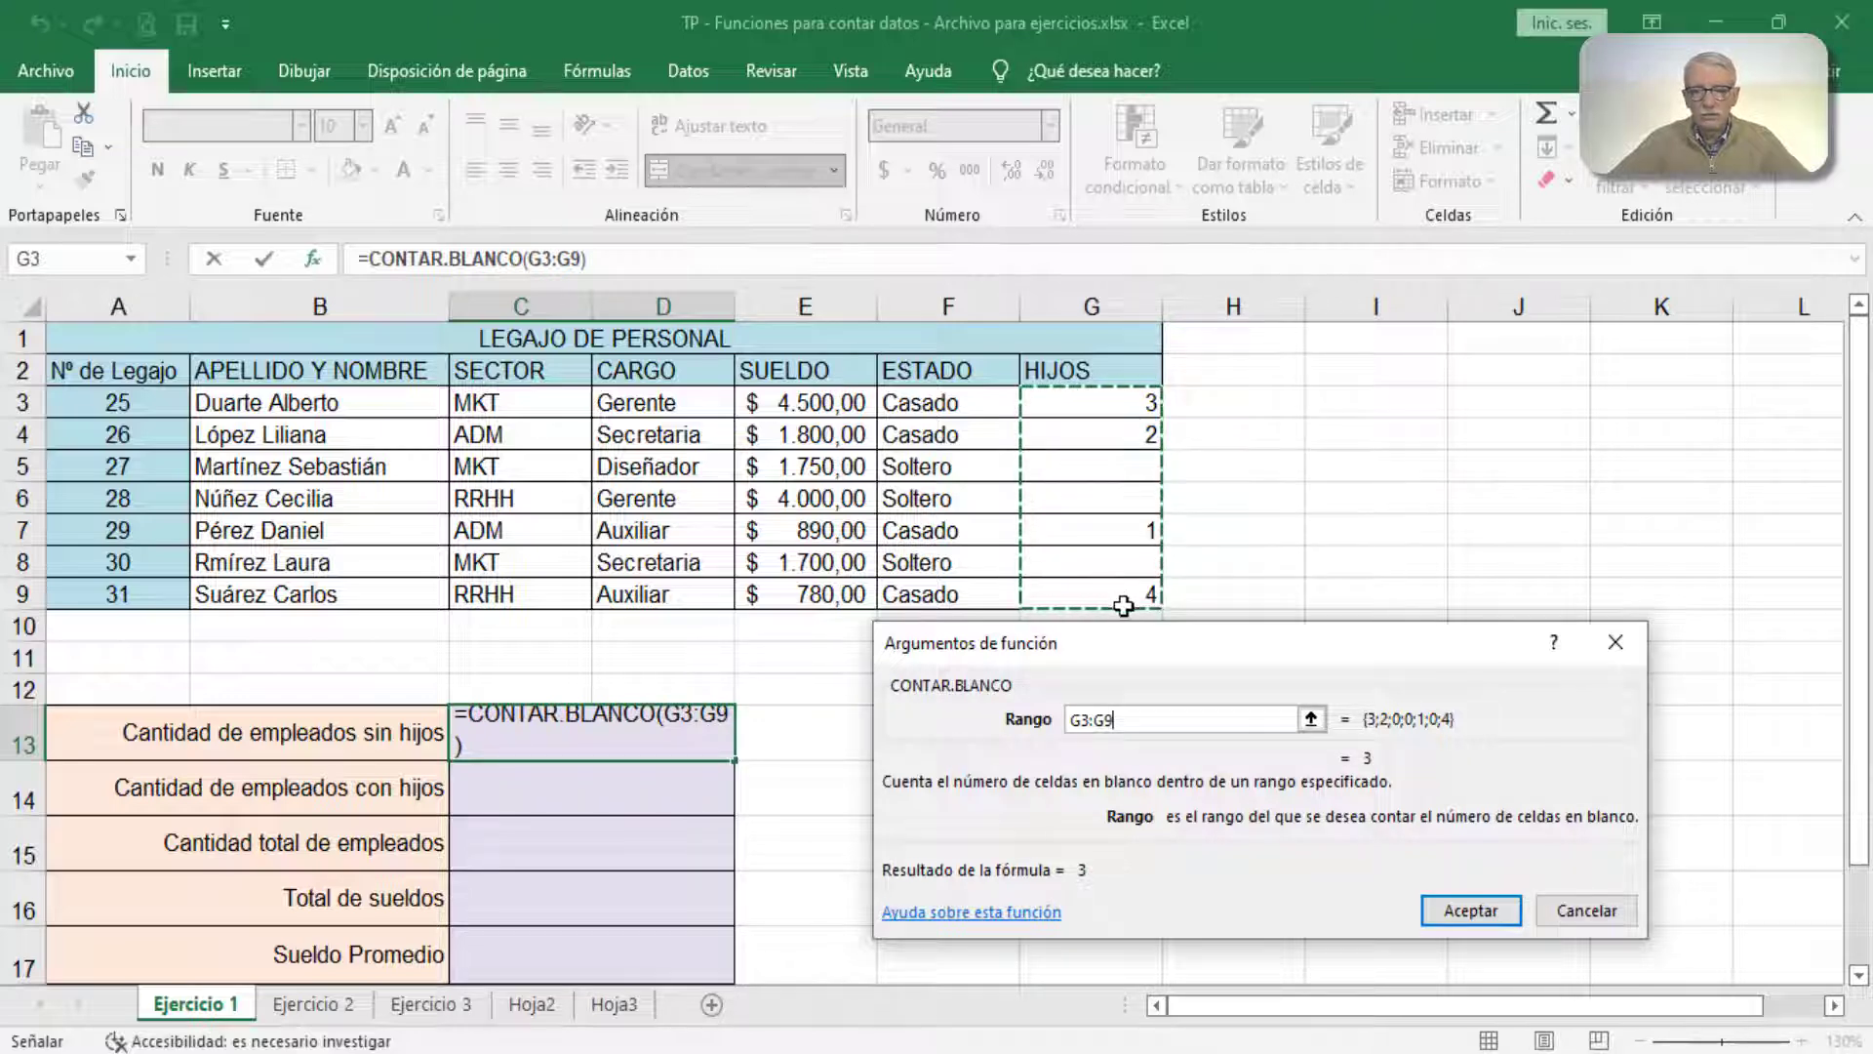
pyautogui.click(1450, 910)
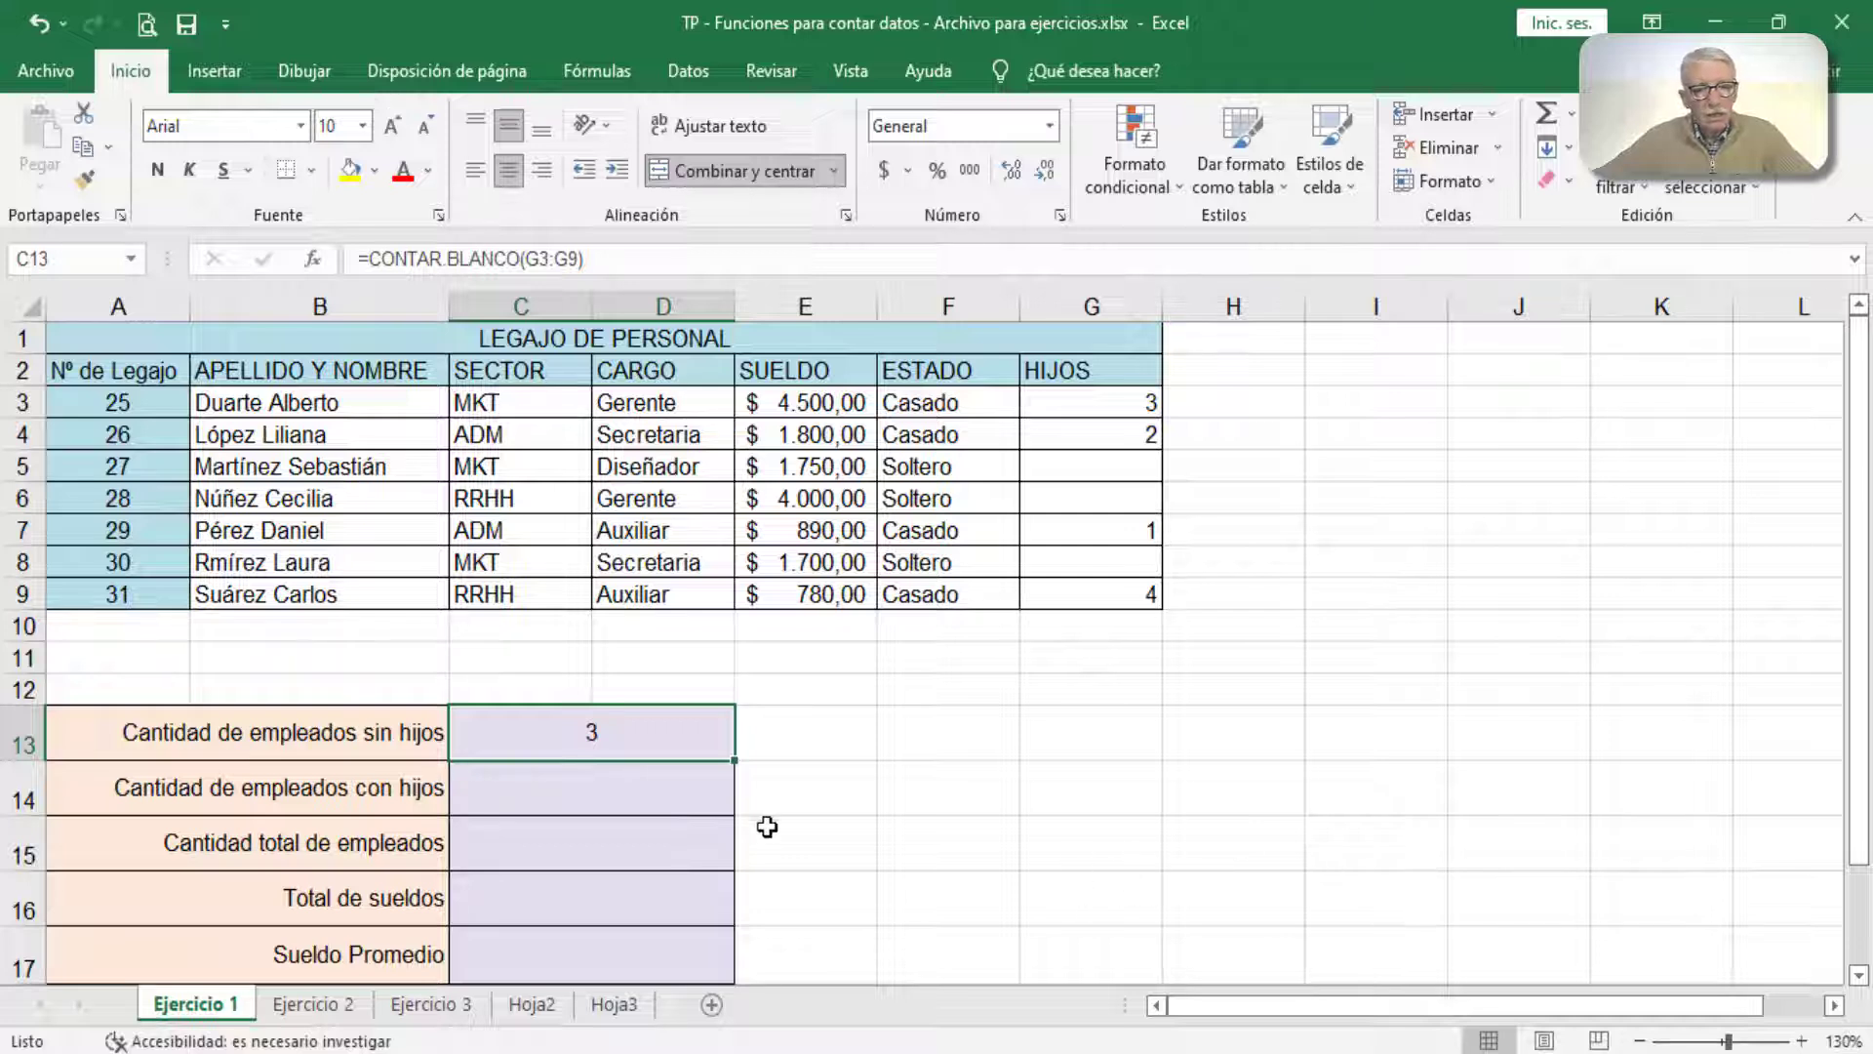
# Step: Count employees with children in C14 by inserting the CONTAR function with G3:G9 as Valor1
pyautogui.click(682, 791)
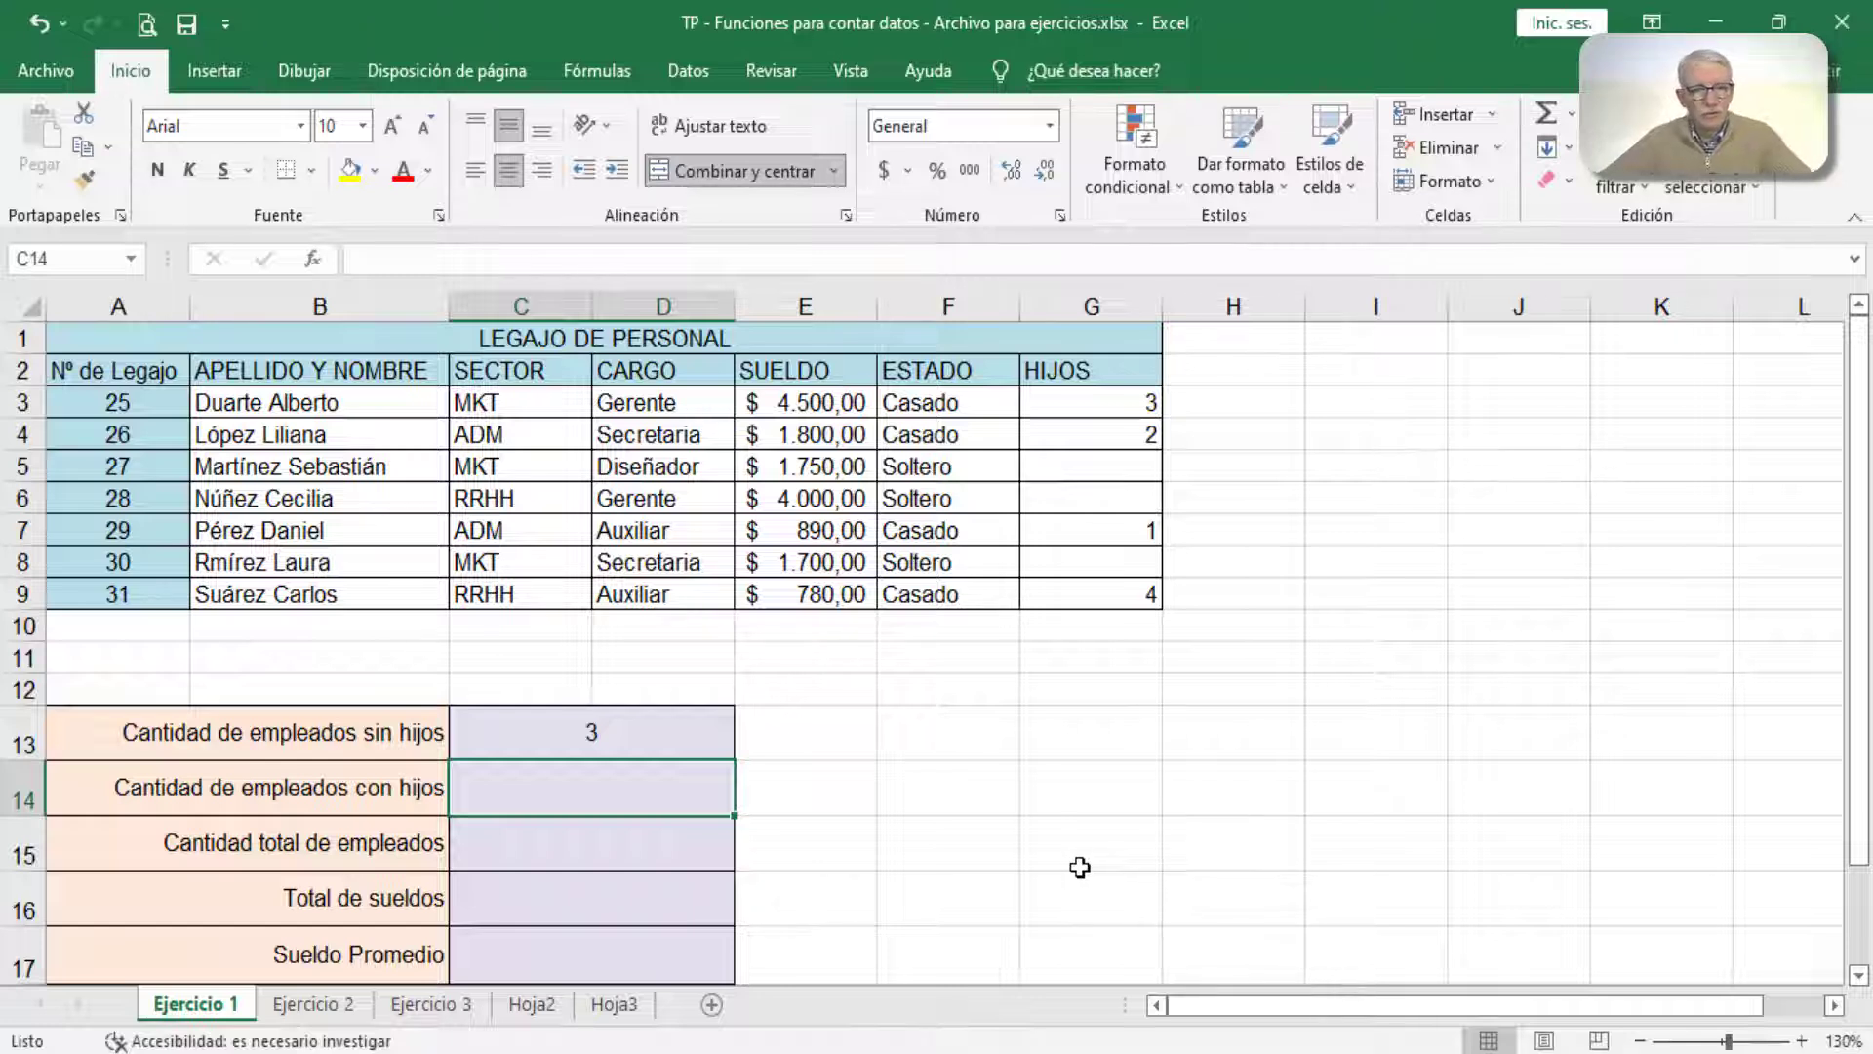
pyautogui.click(308, 259)
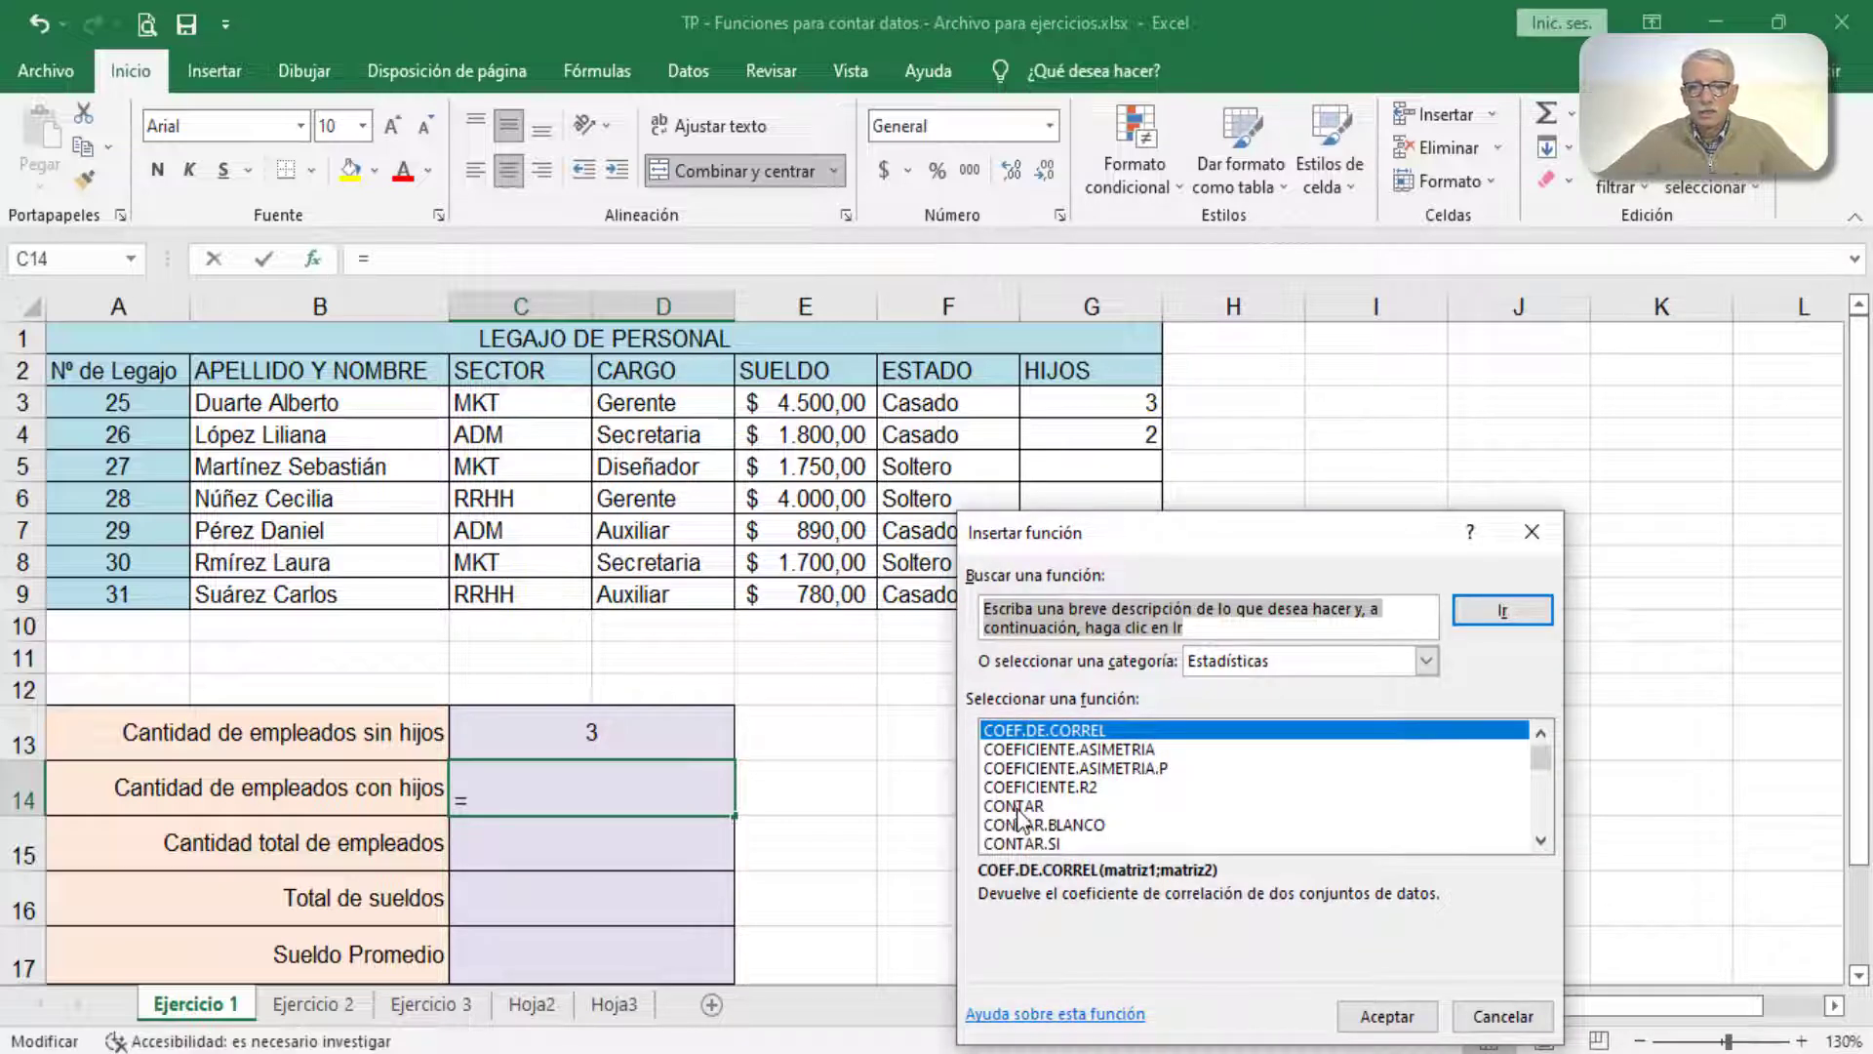
pyautogui.moveTo(1263, 542); pyautogui.dragTo(1534, 256)
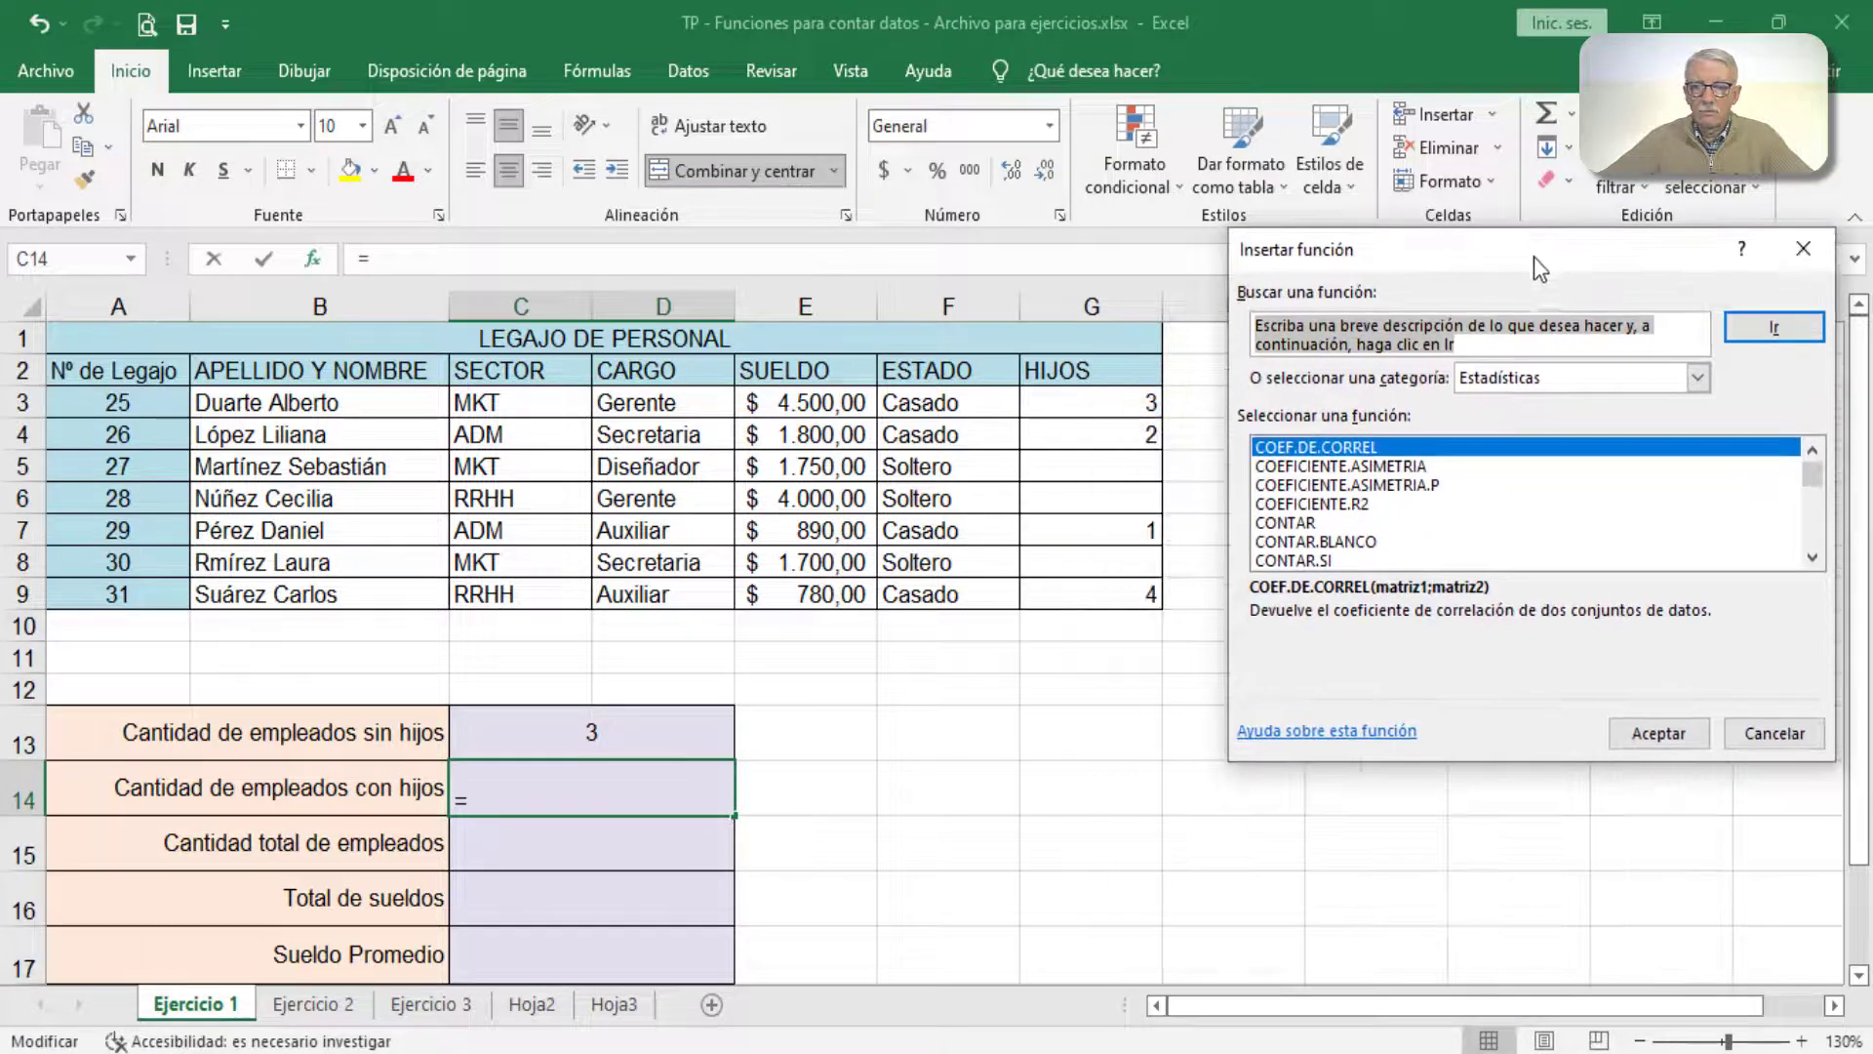
pyautogui.click(1317, 524)
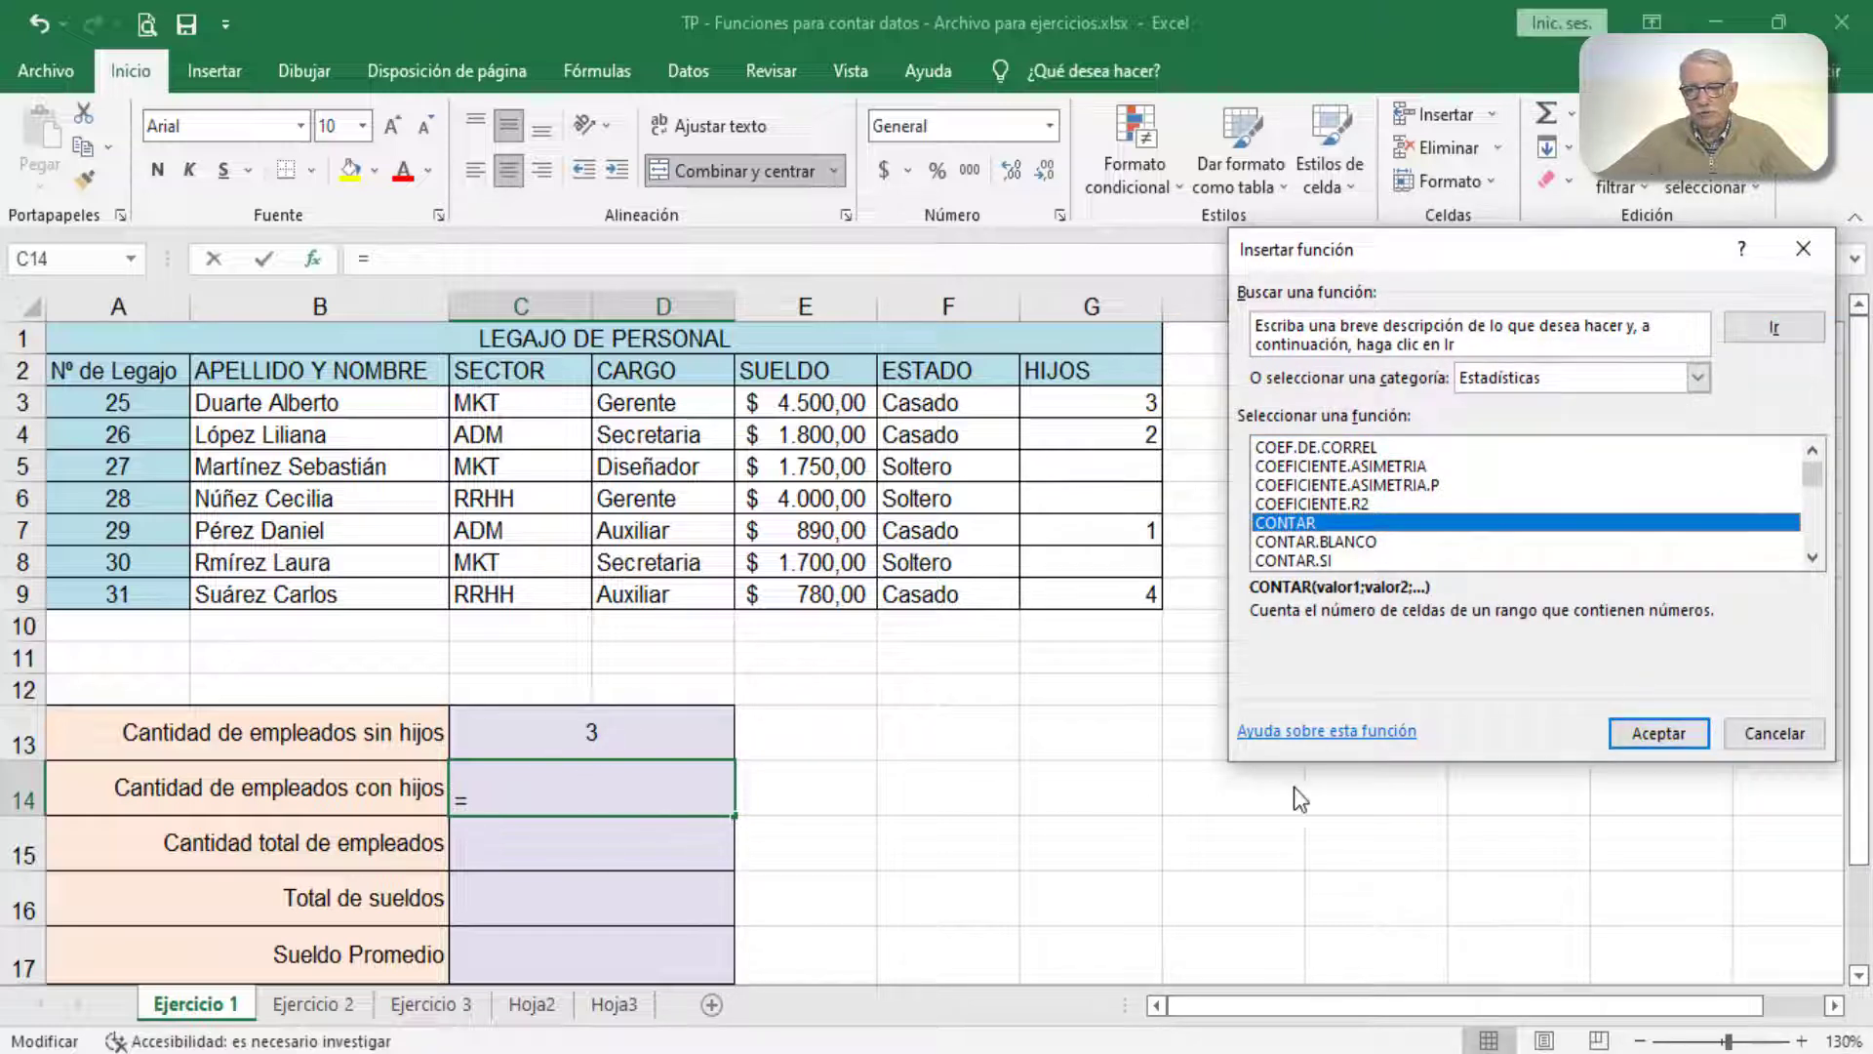
pyautogui.click(1620, 736)
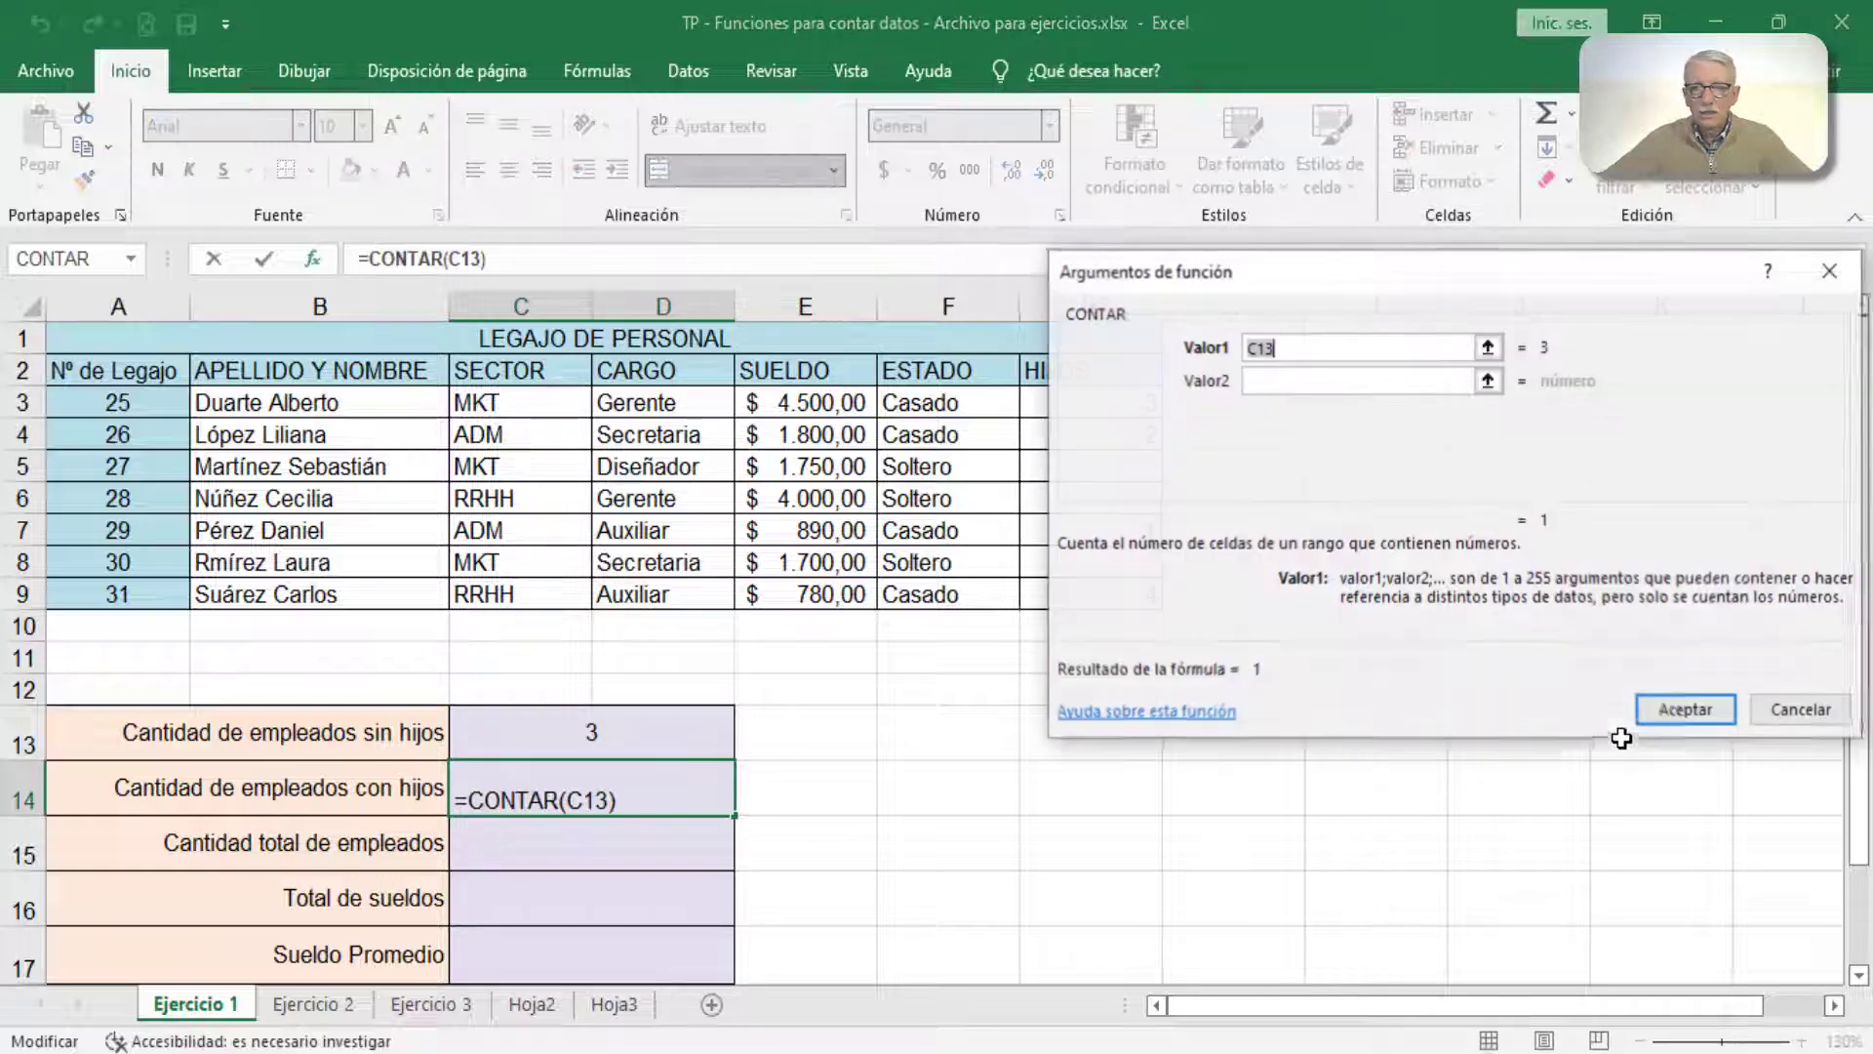
pyautogui.moveTo(1335, 265); pyautogui.dragTo(1452, 285)
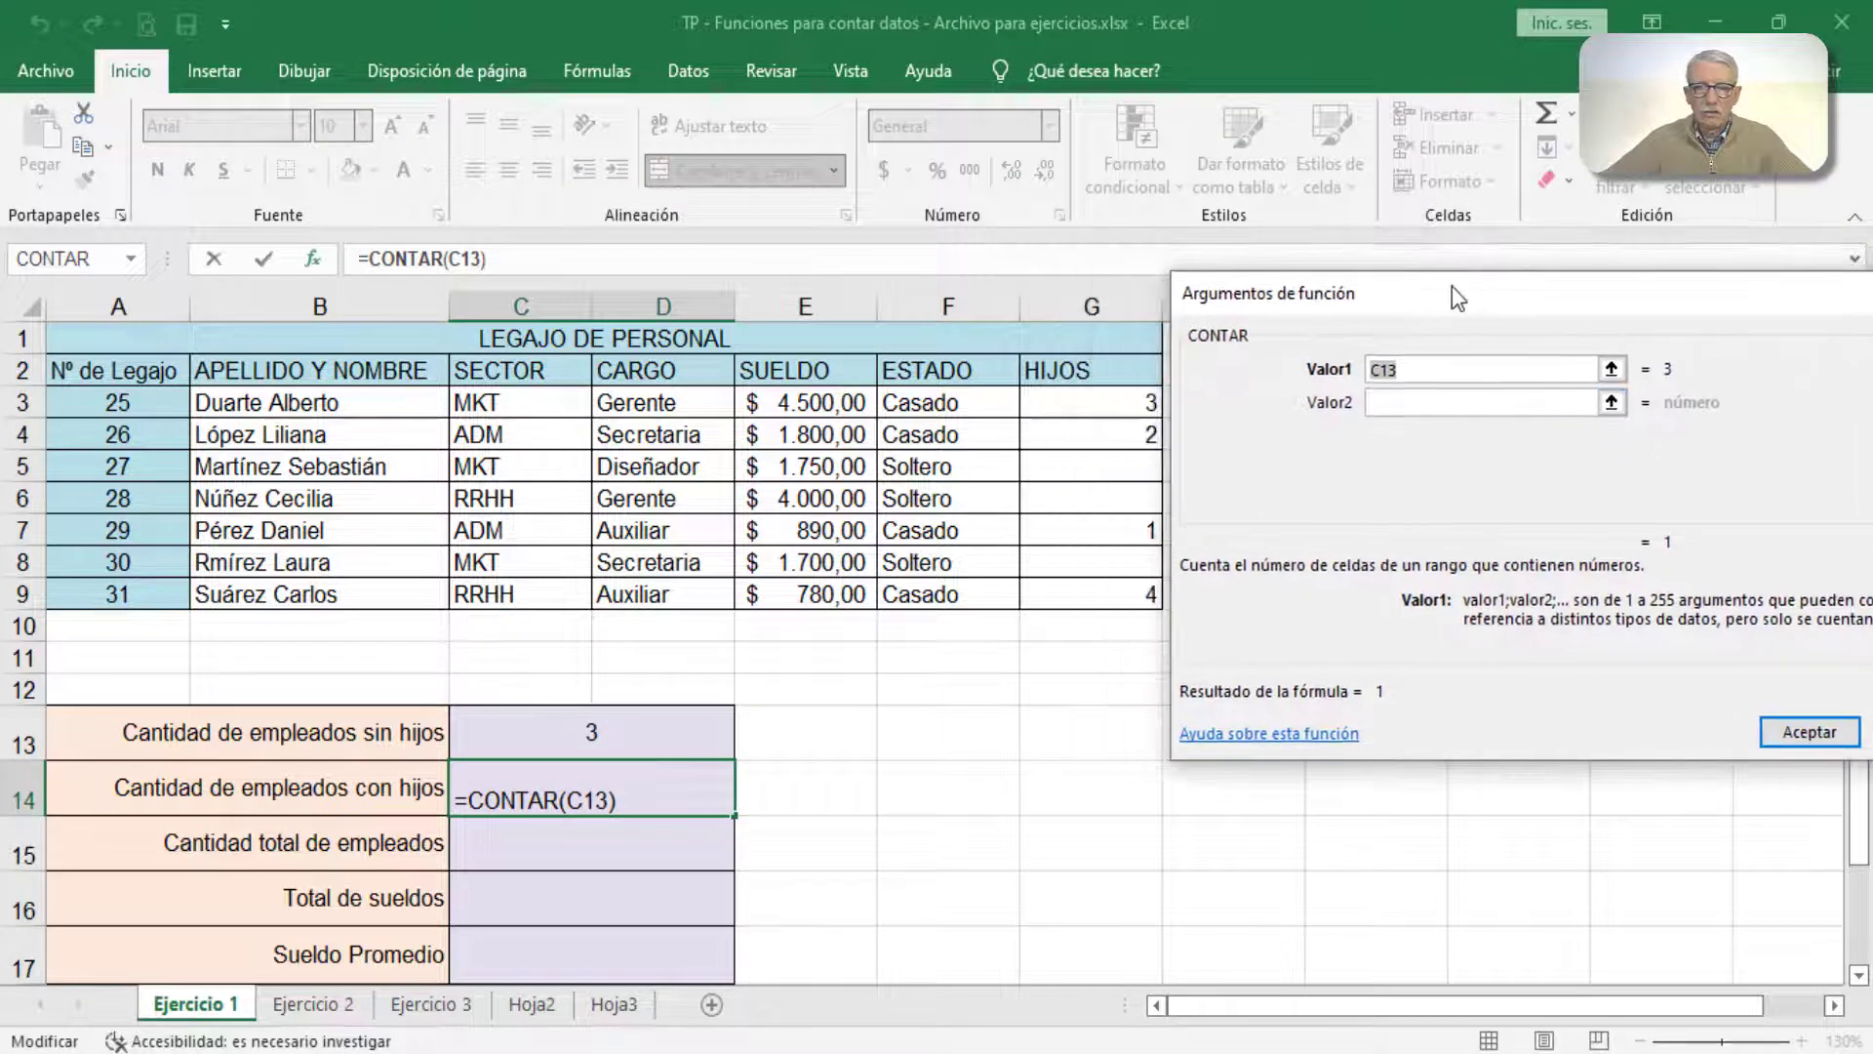
pyautogui.moveTo(1098, 402); pyautogui.dragTo(1099, 595)
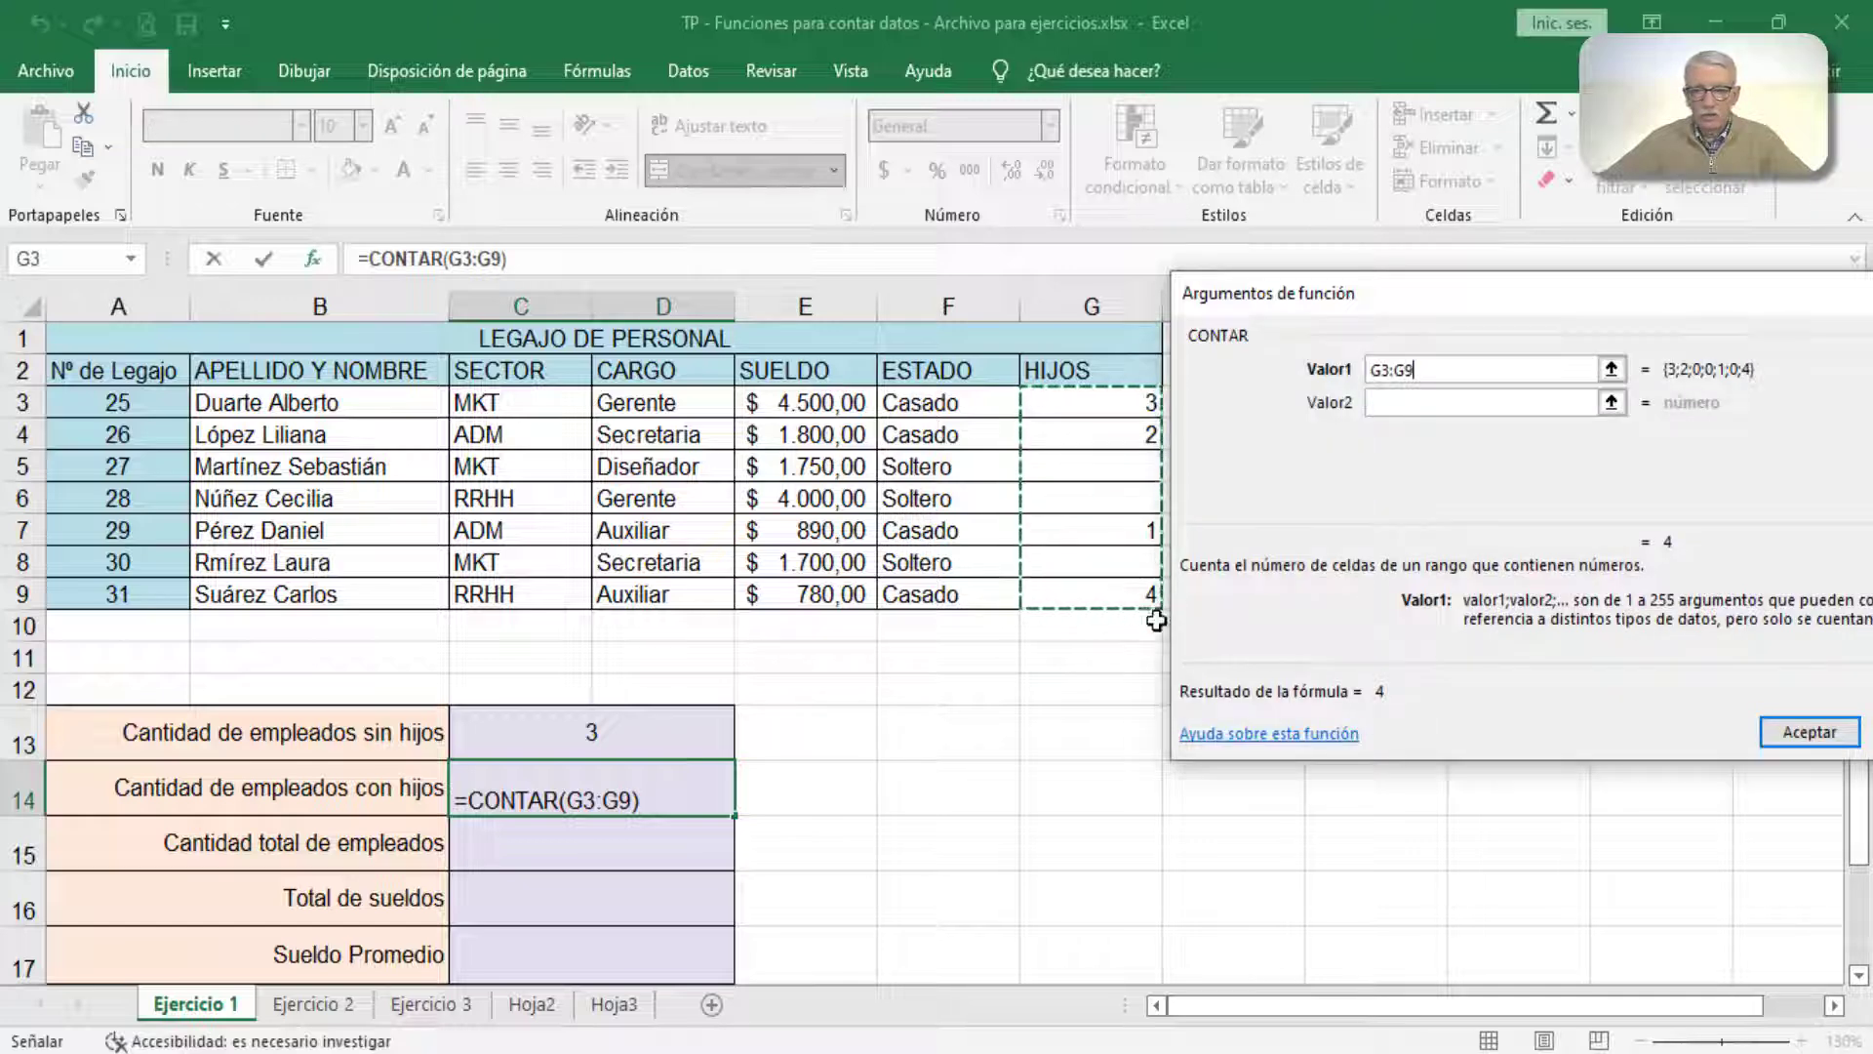
pyautogui.click(1803, 732)
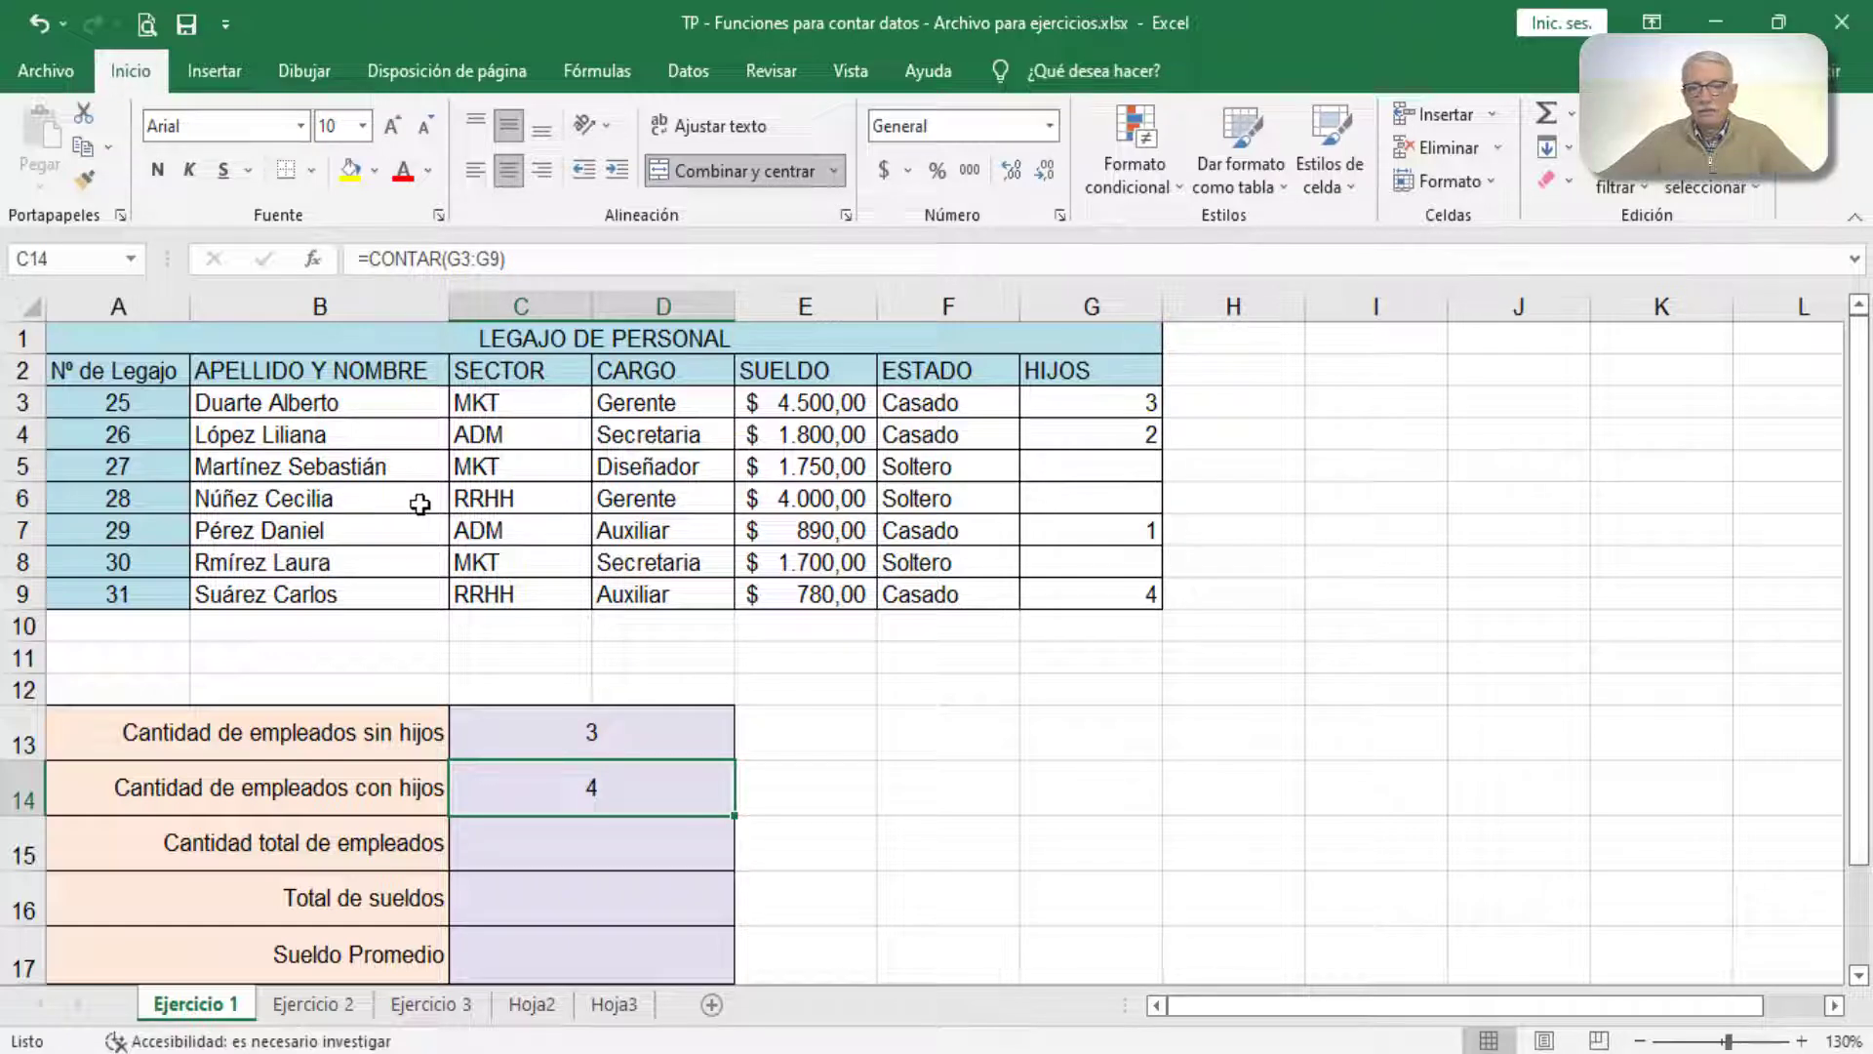
# Step: Test the two child-related counts by entering 1 in the blank HIJOS cell G6
pyautogui.click(1052, 498)
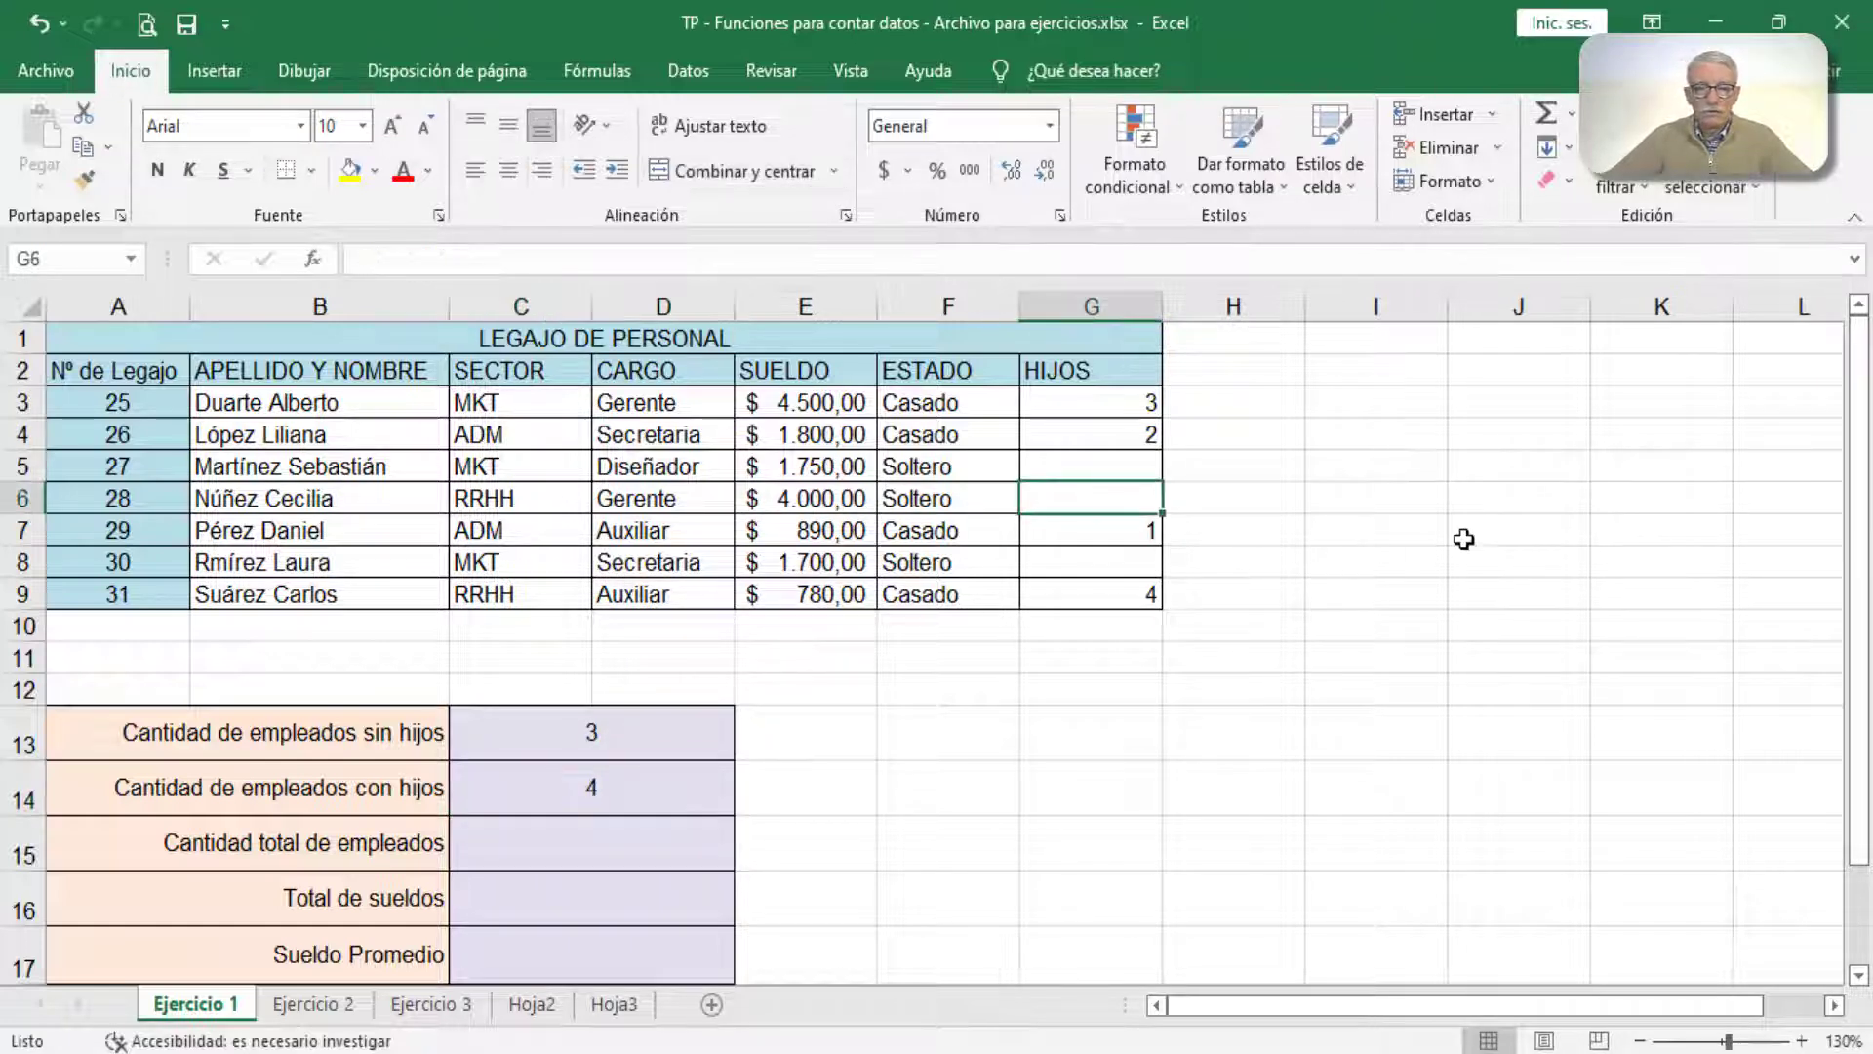
pyautogui.write('1')
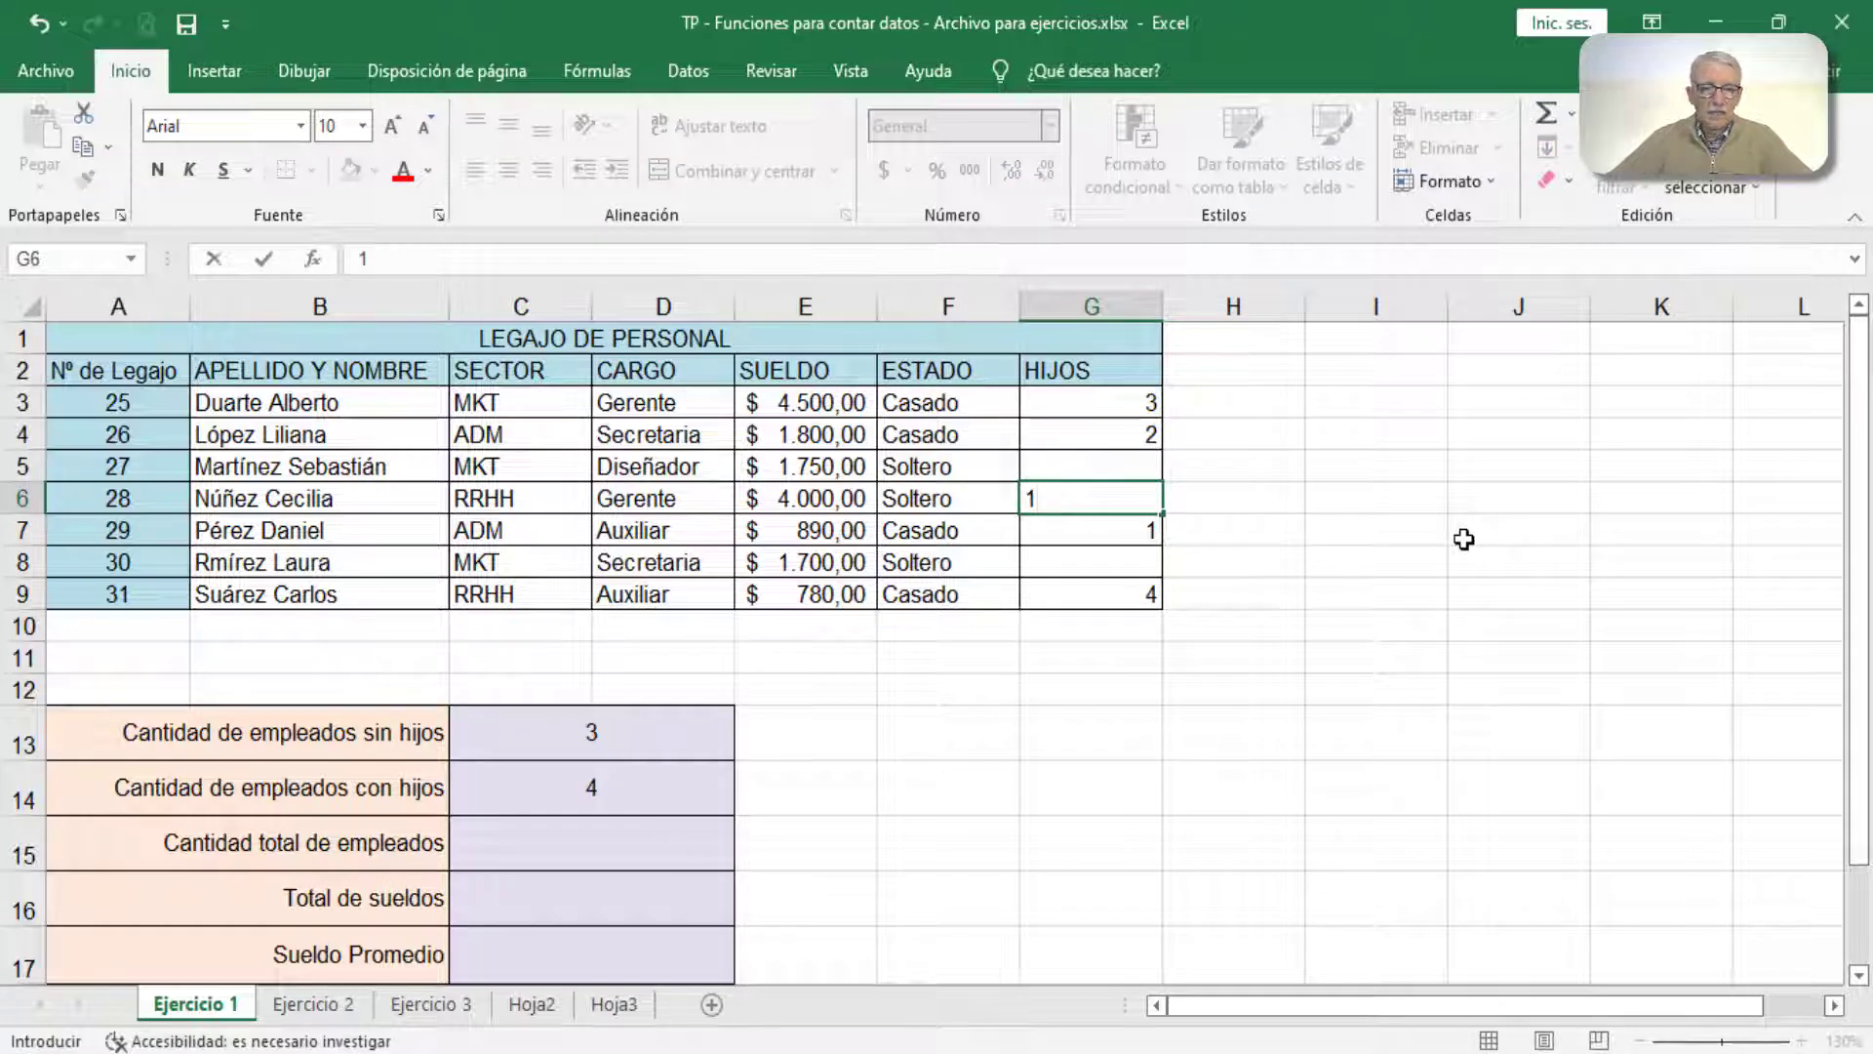
pyautogui.press('Return')
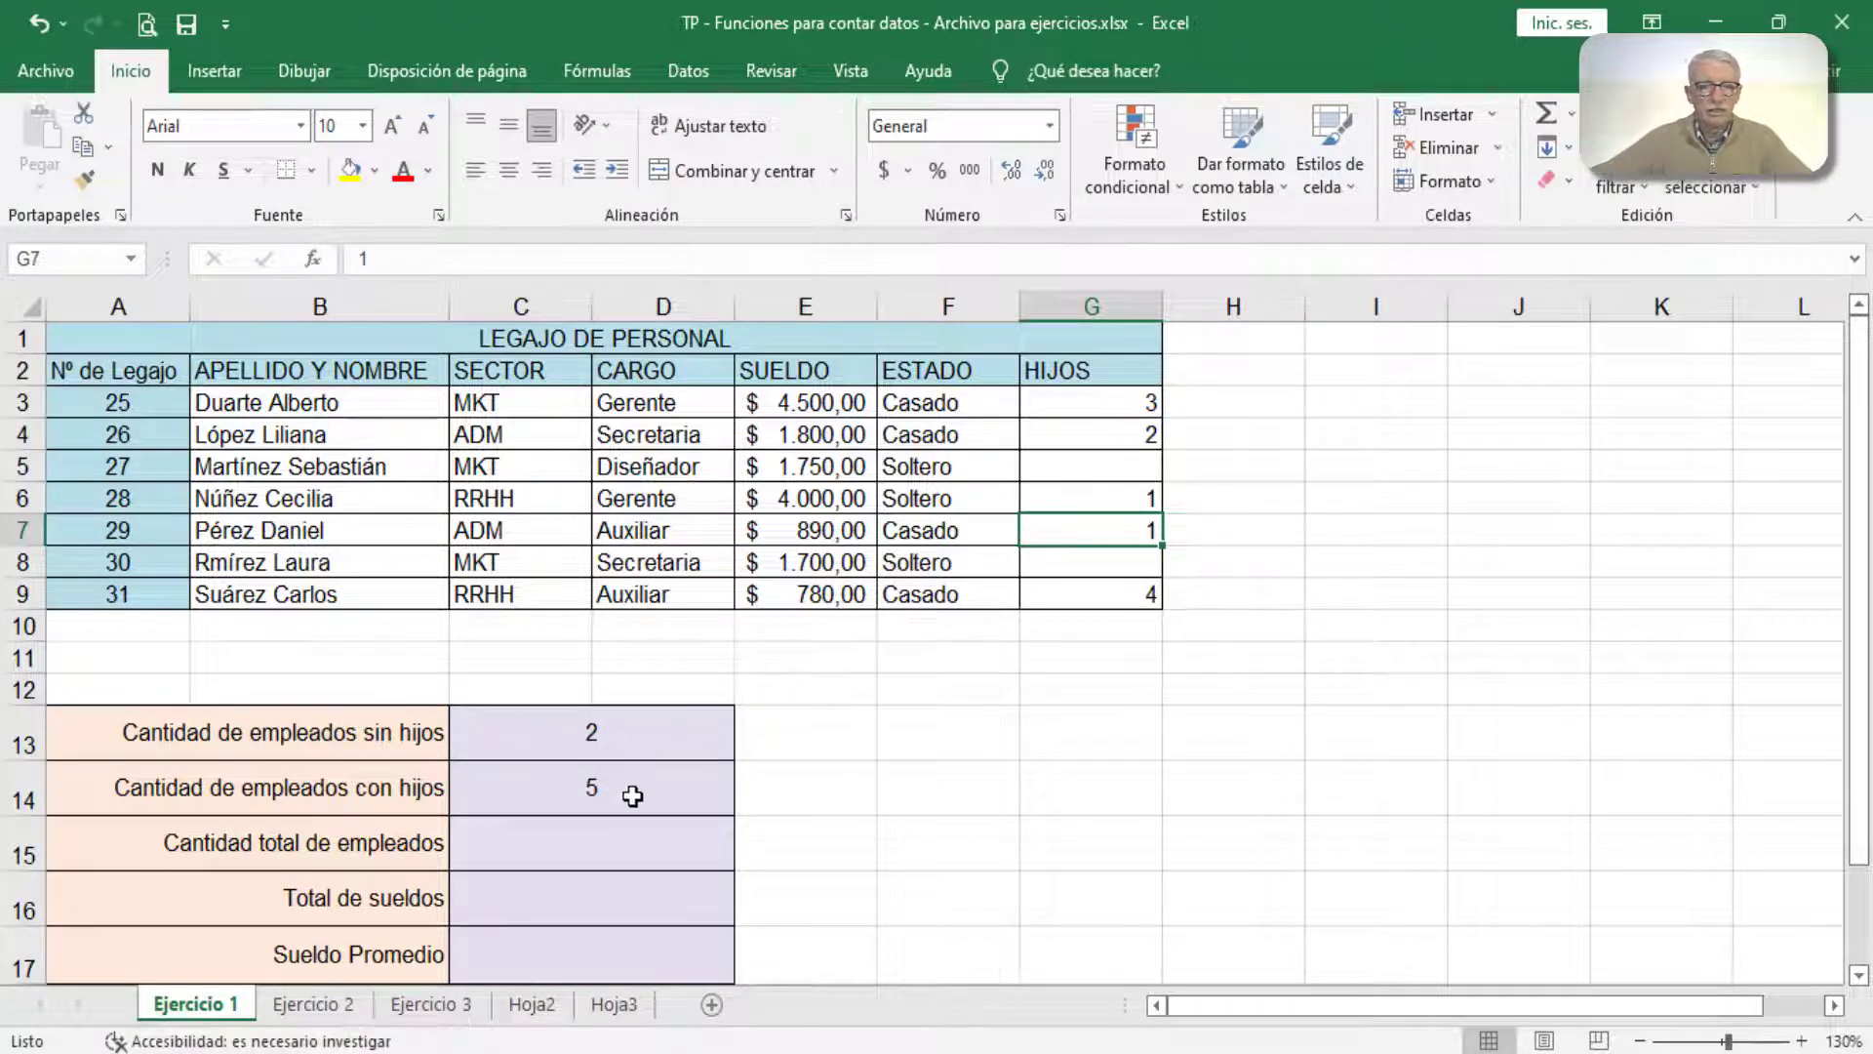
# Step: Count the total employees in C15 by inserting CONTARA with the name range B3:B9 as Valor1, and review the counted range
pyautogui.click(595, 844)
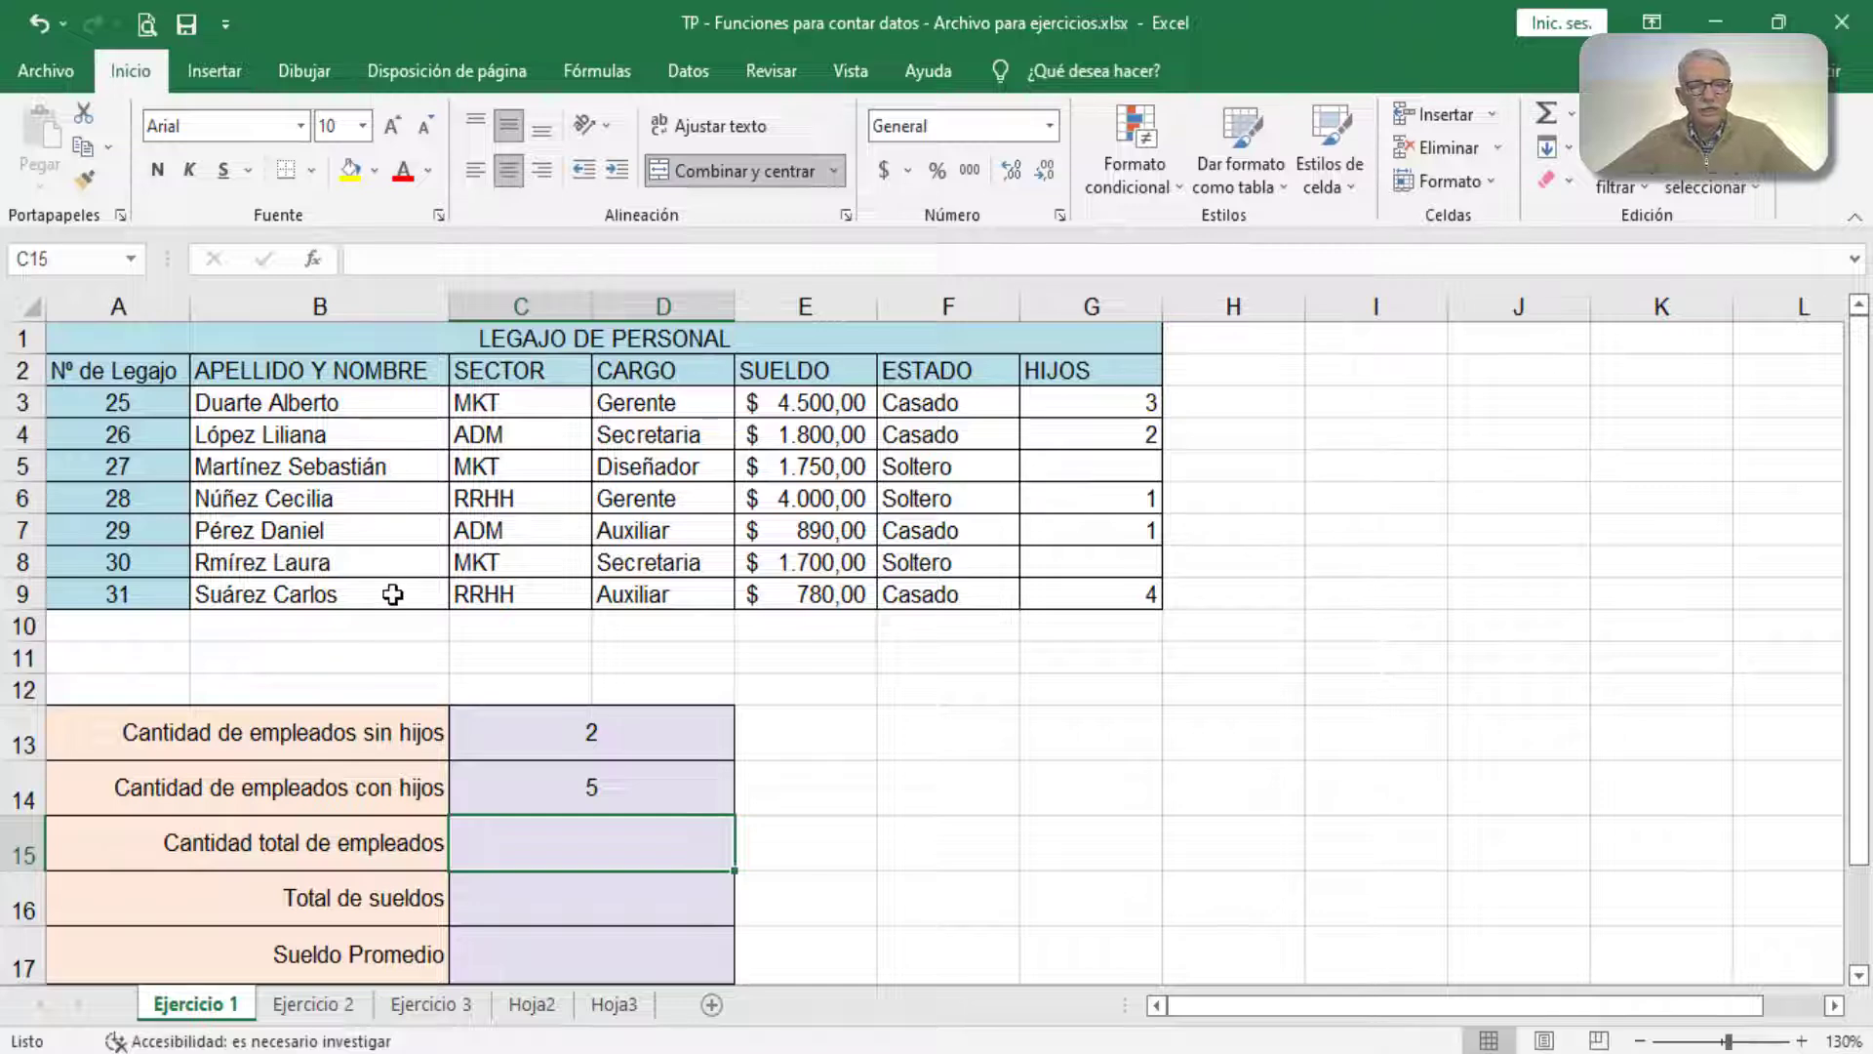
pyautogui.hotkey('shift', 'F3')
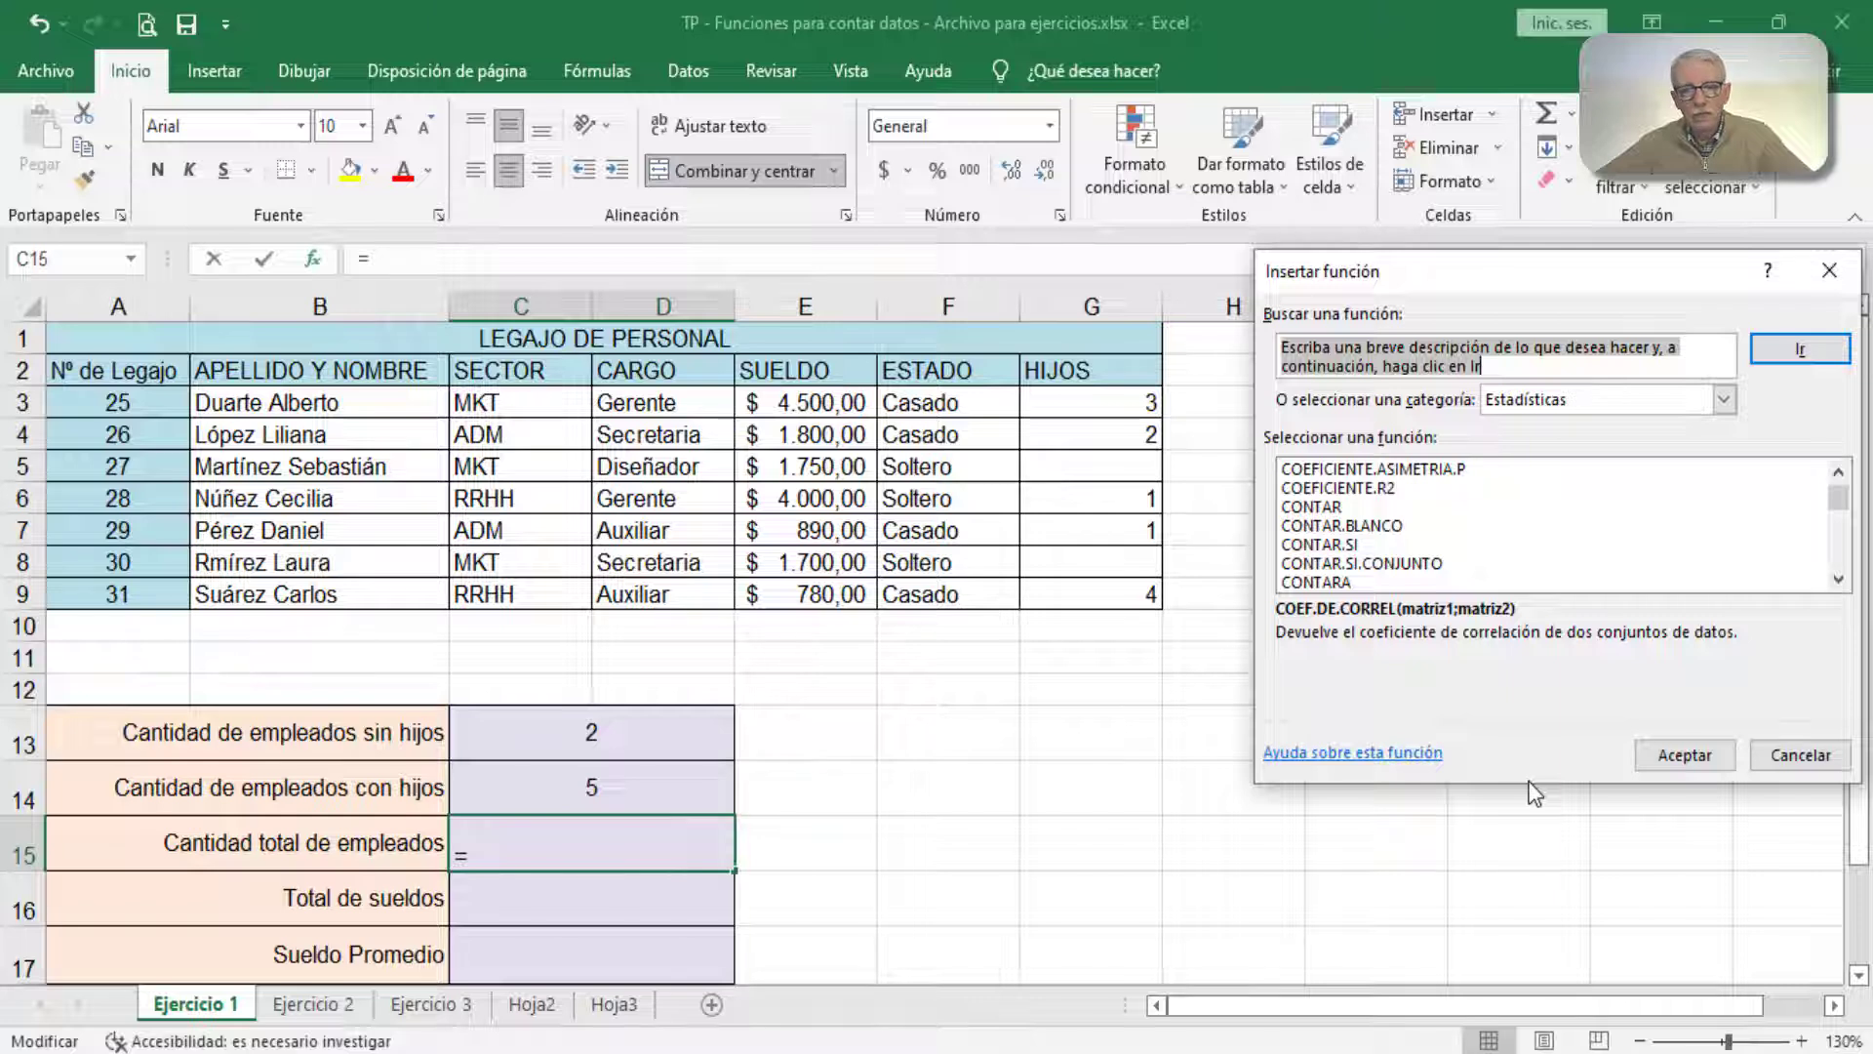
pyautogui.click(1347, 584)
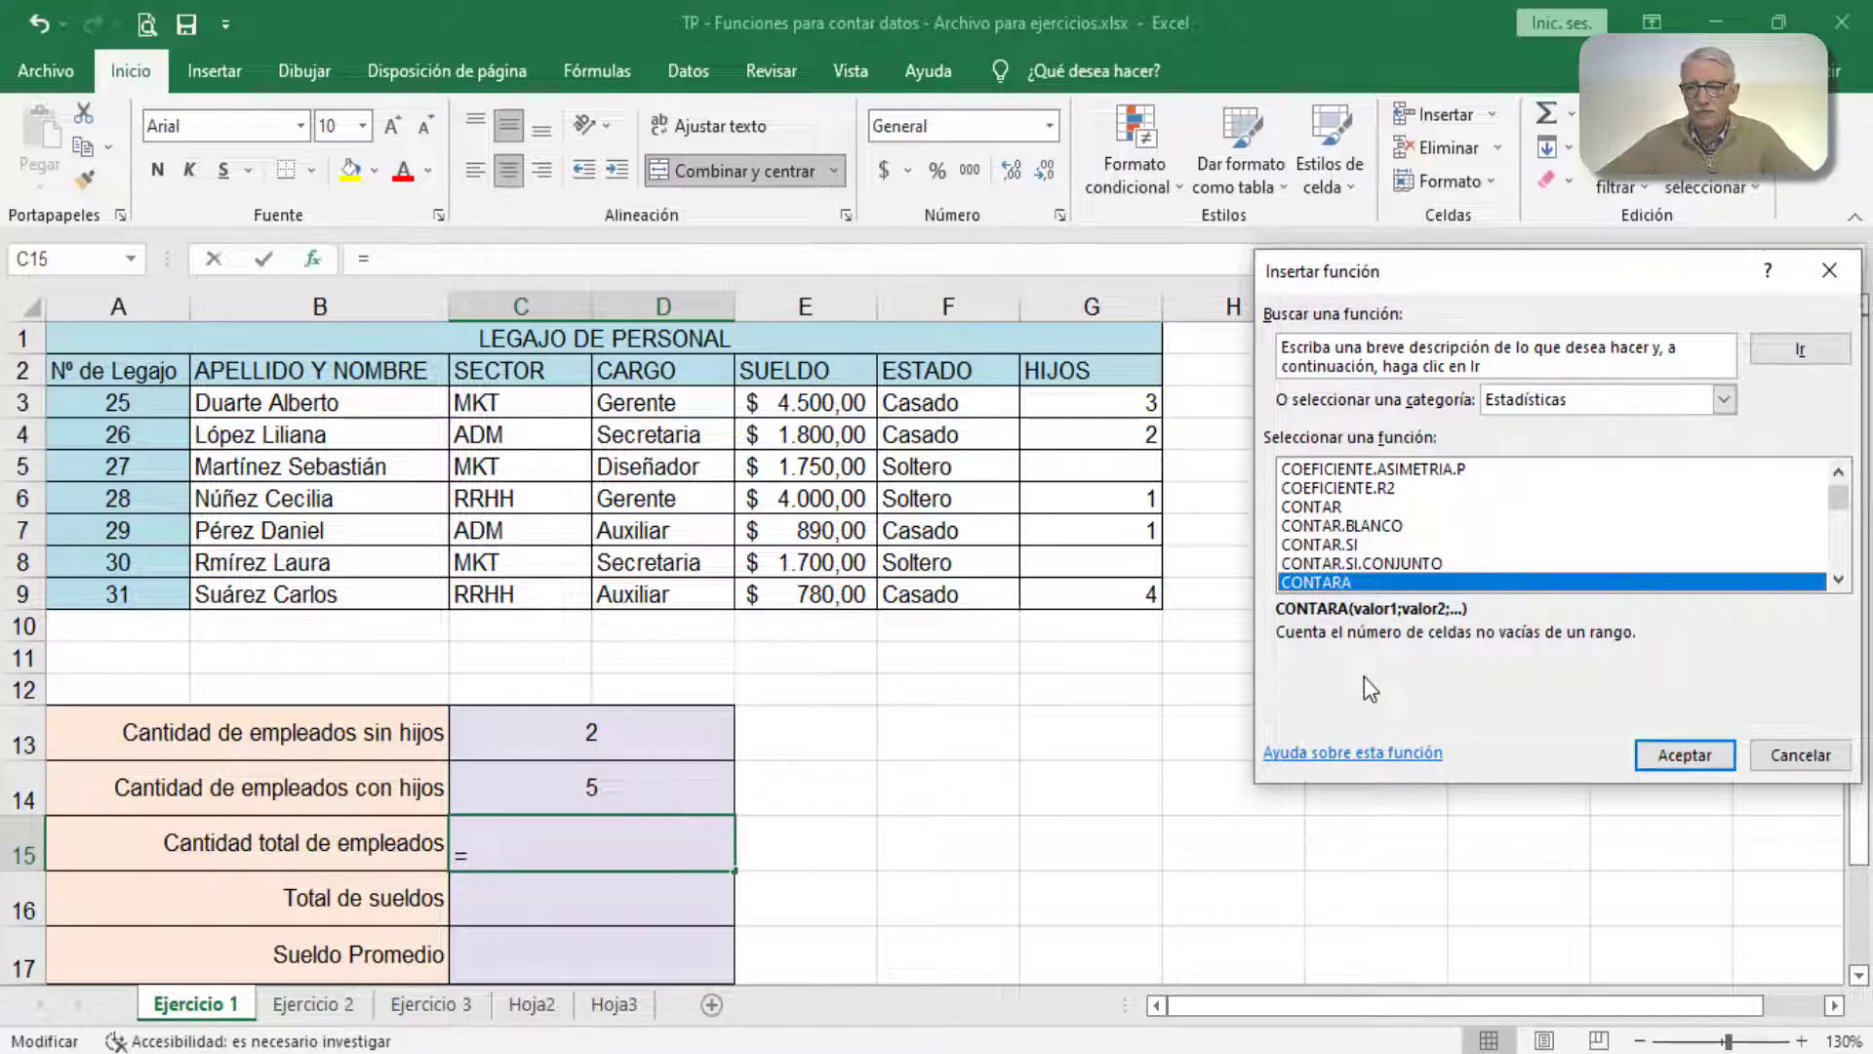
pyautogui.click(1646, 757)
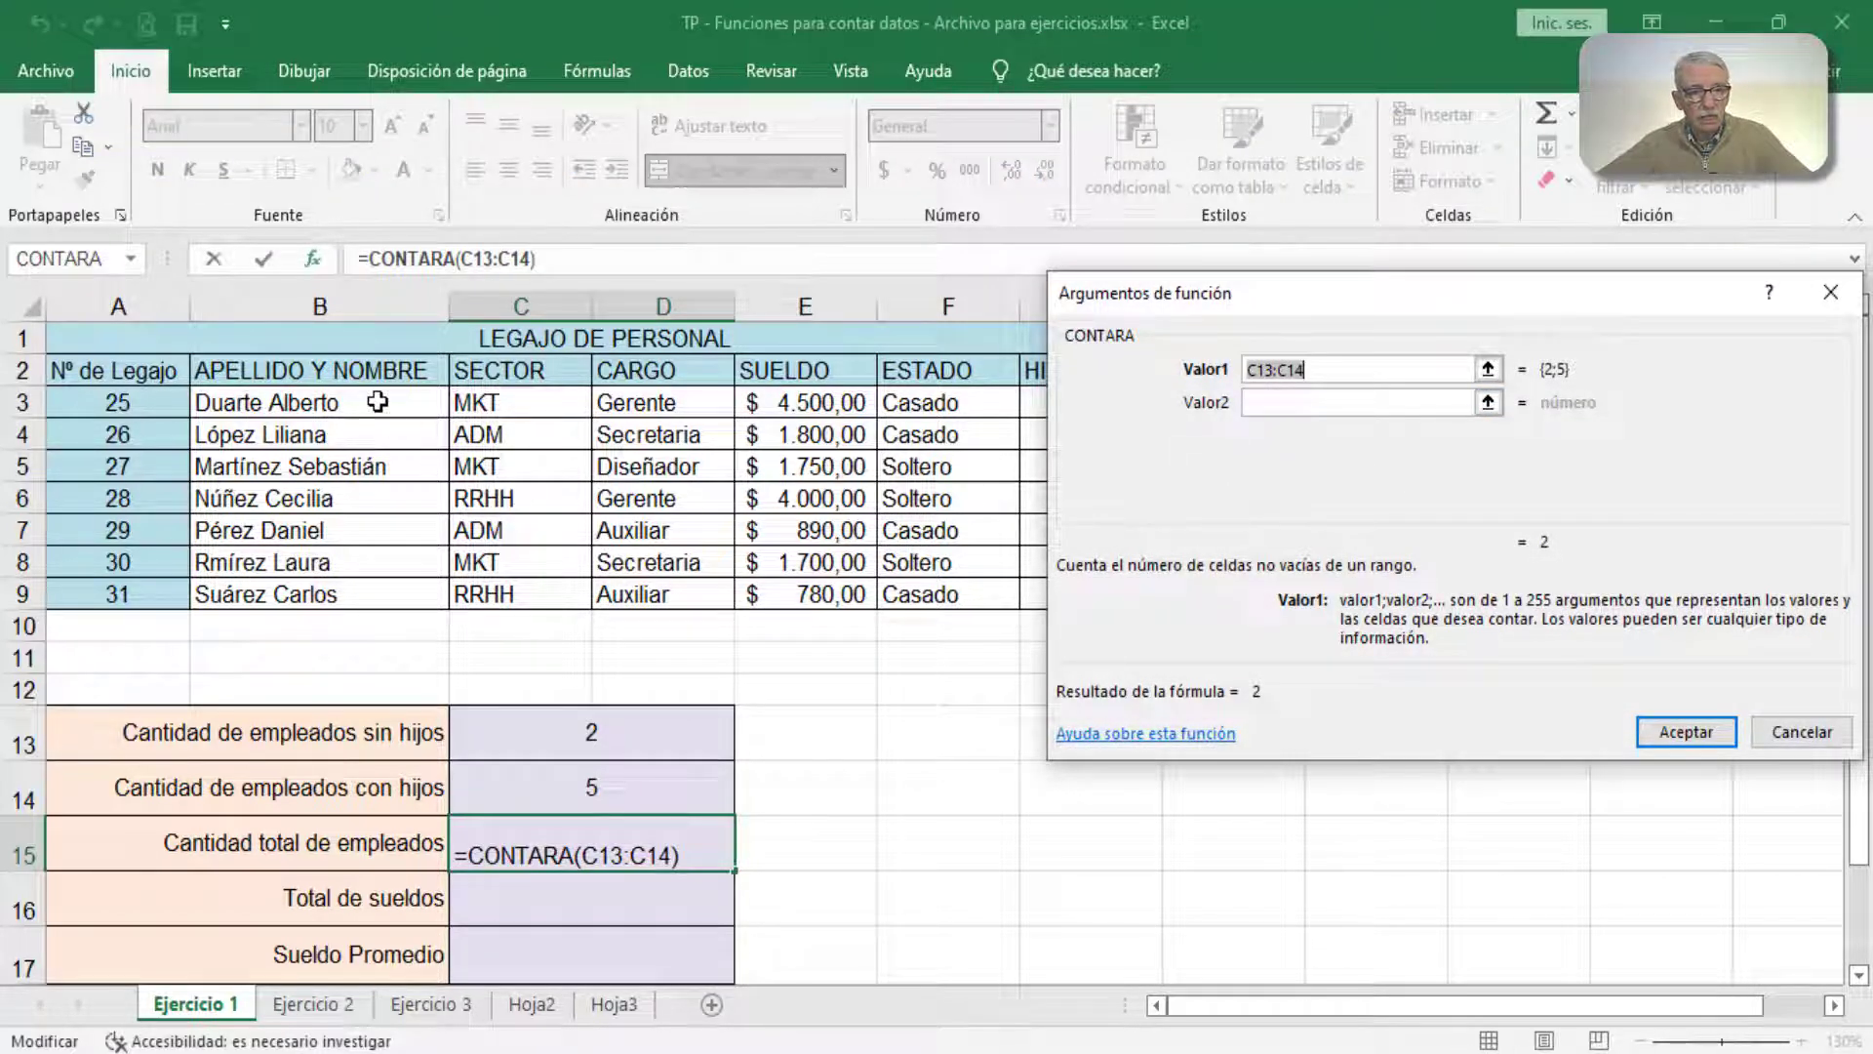
pyautogui.moveTo(377, 401); pyautogui.dragTo(360, 594)
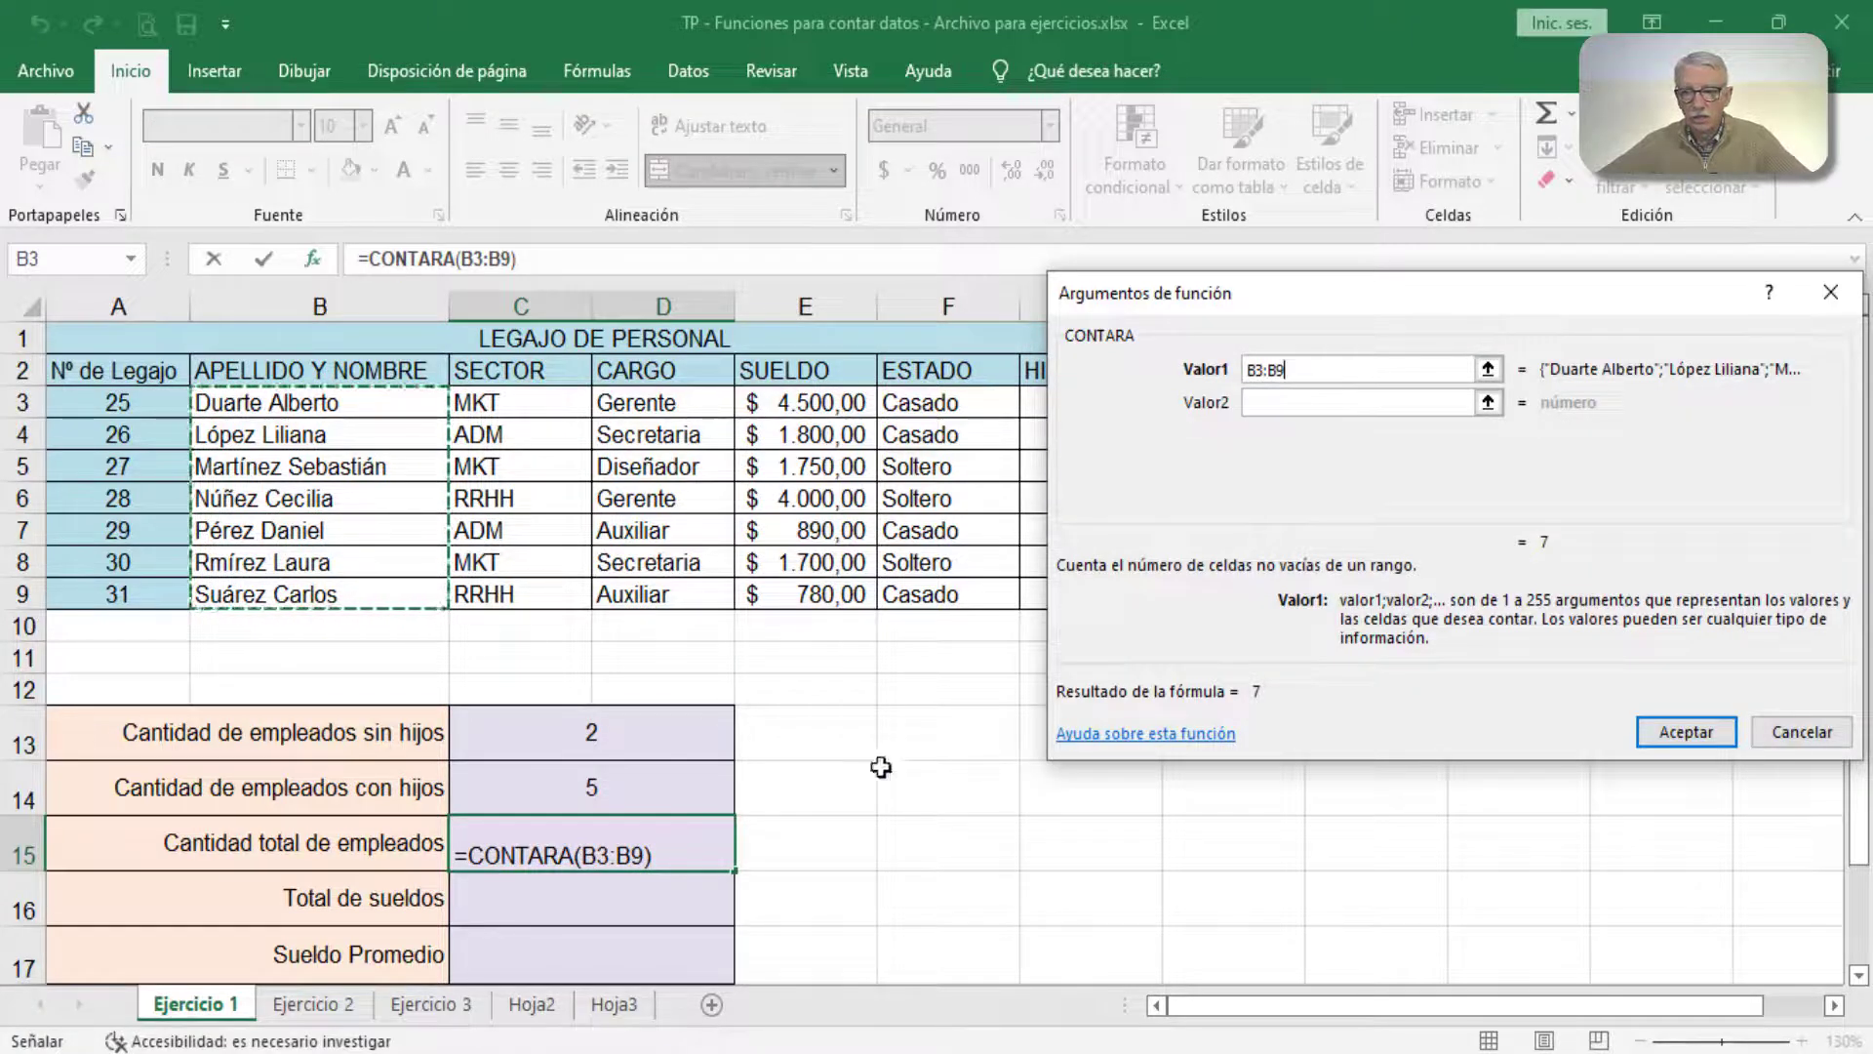
pyautogui.click(1665, 735)
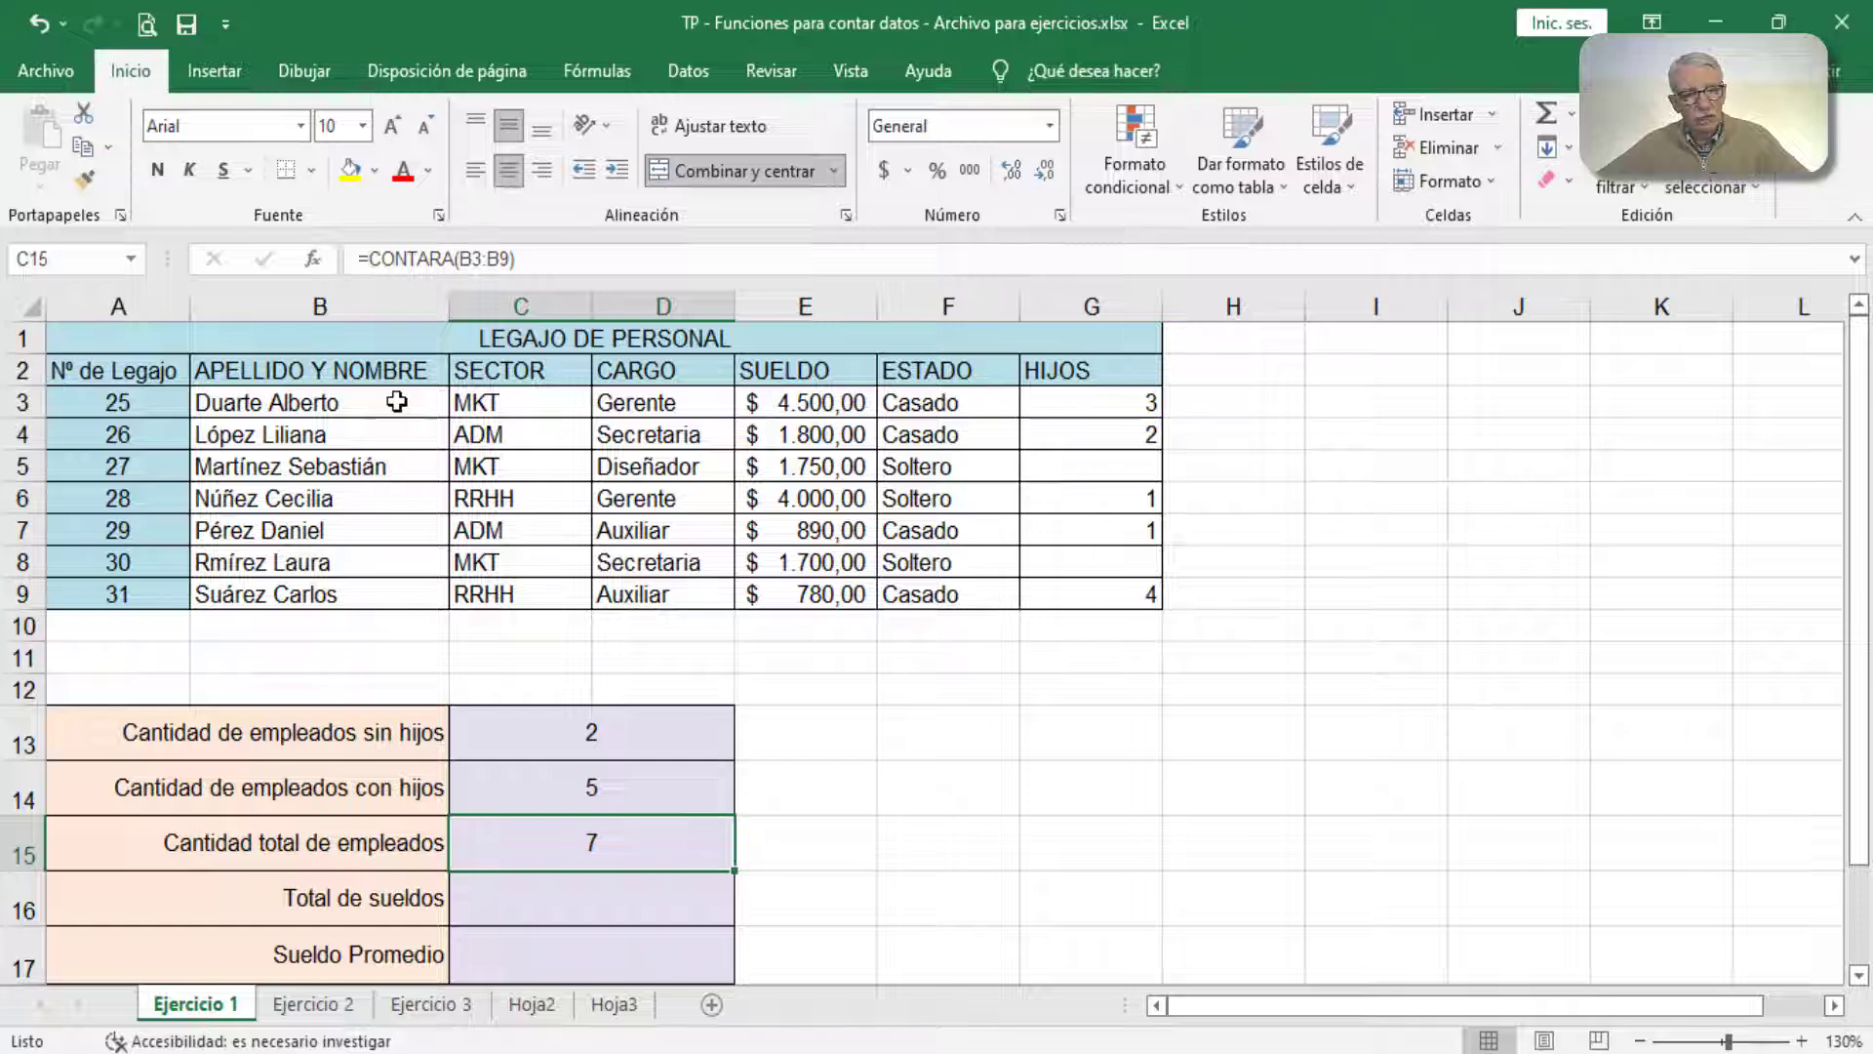
pyautogui.moveTo(396, 401); pyautogui.dragTo(384, 586)
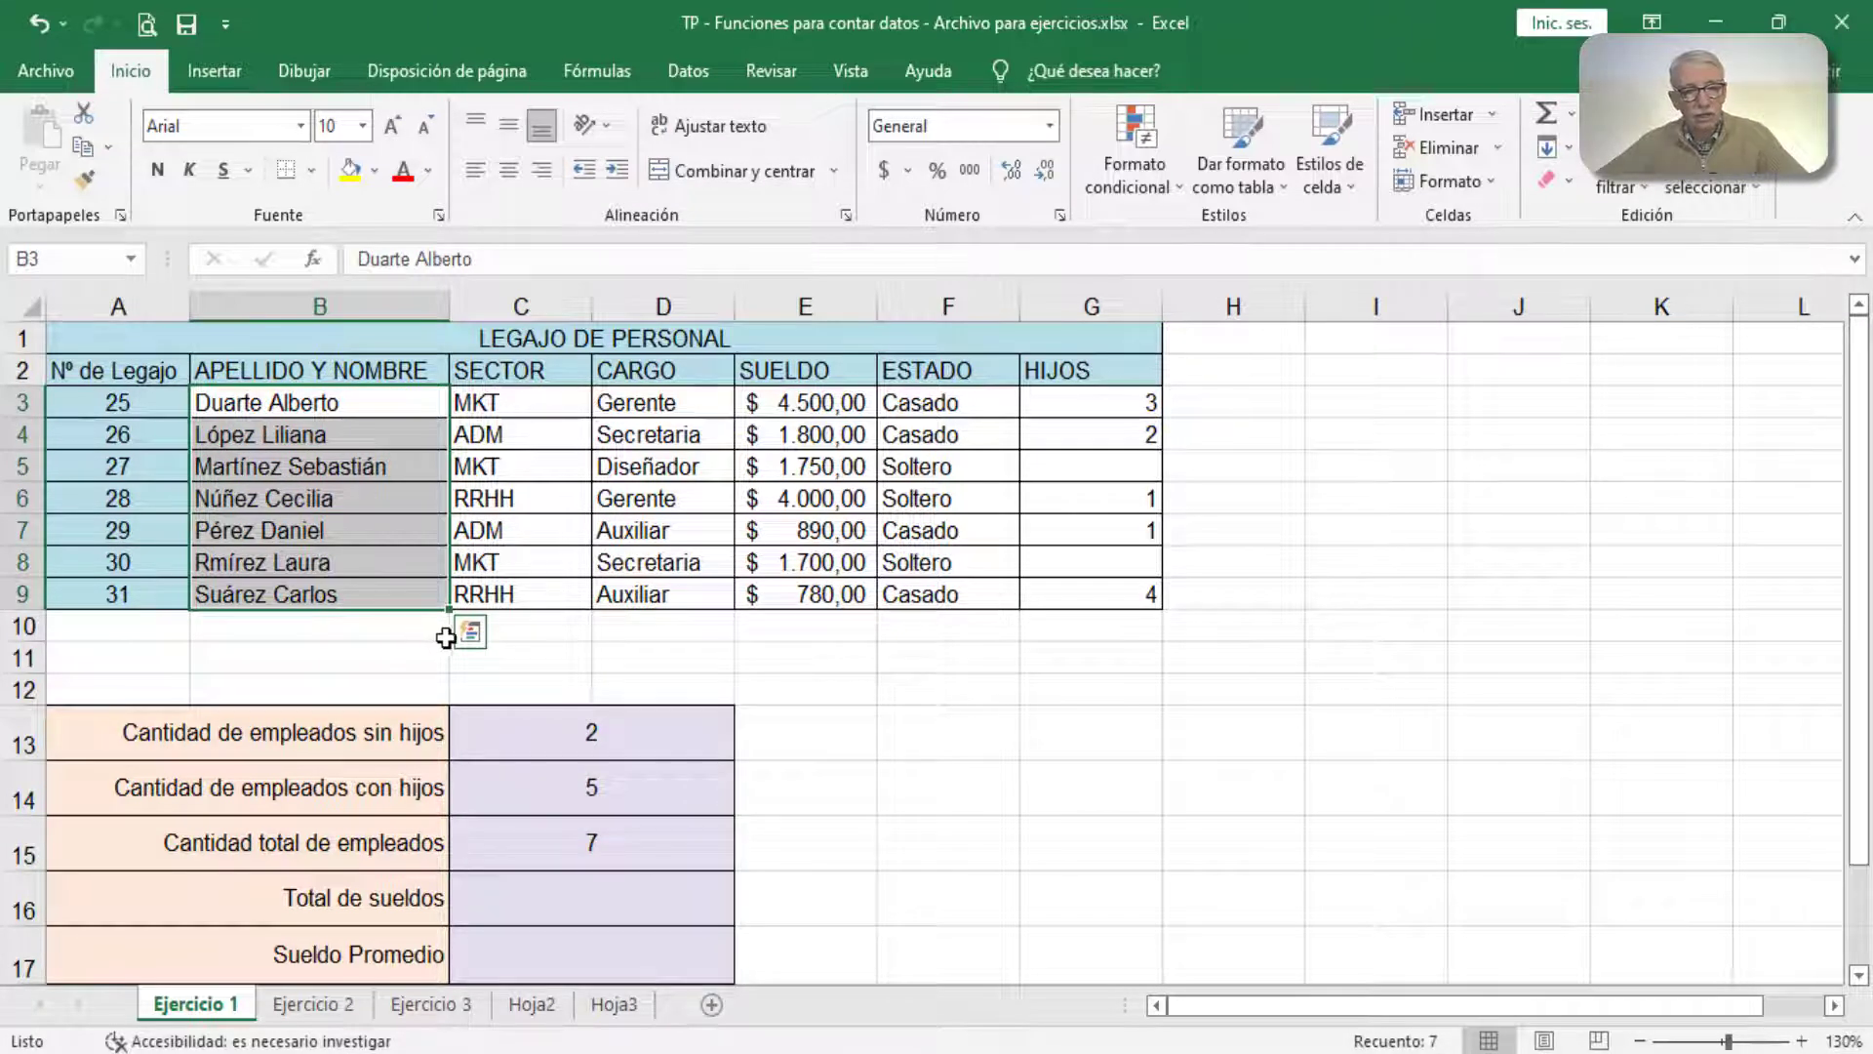
pyautogui.click(622, 850)
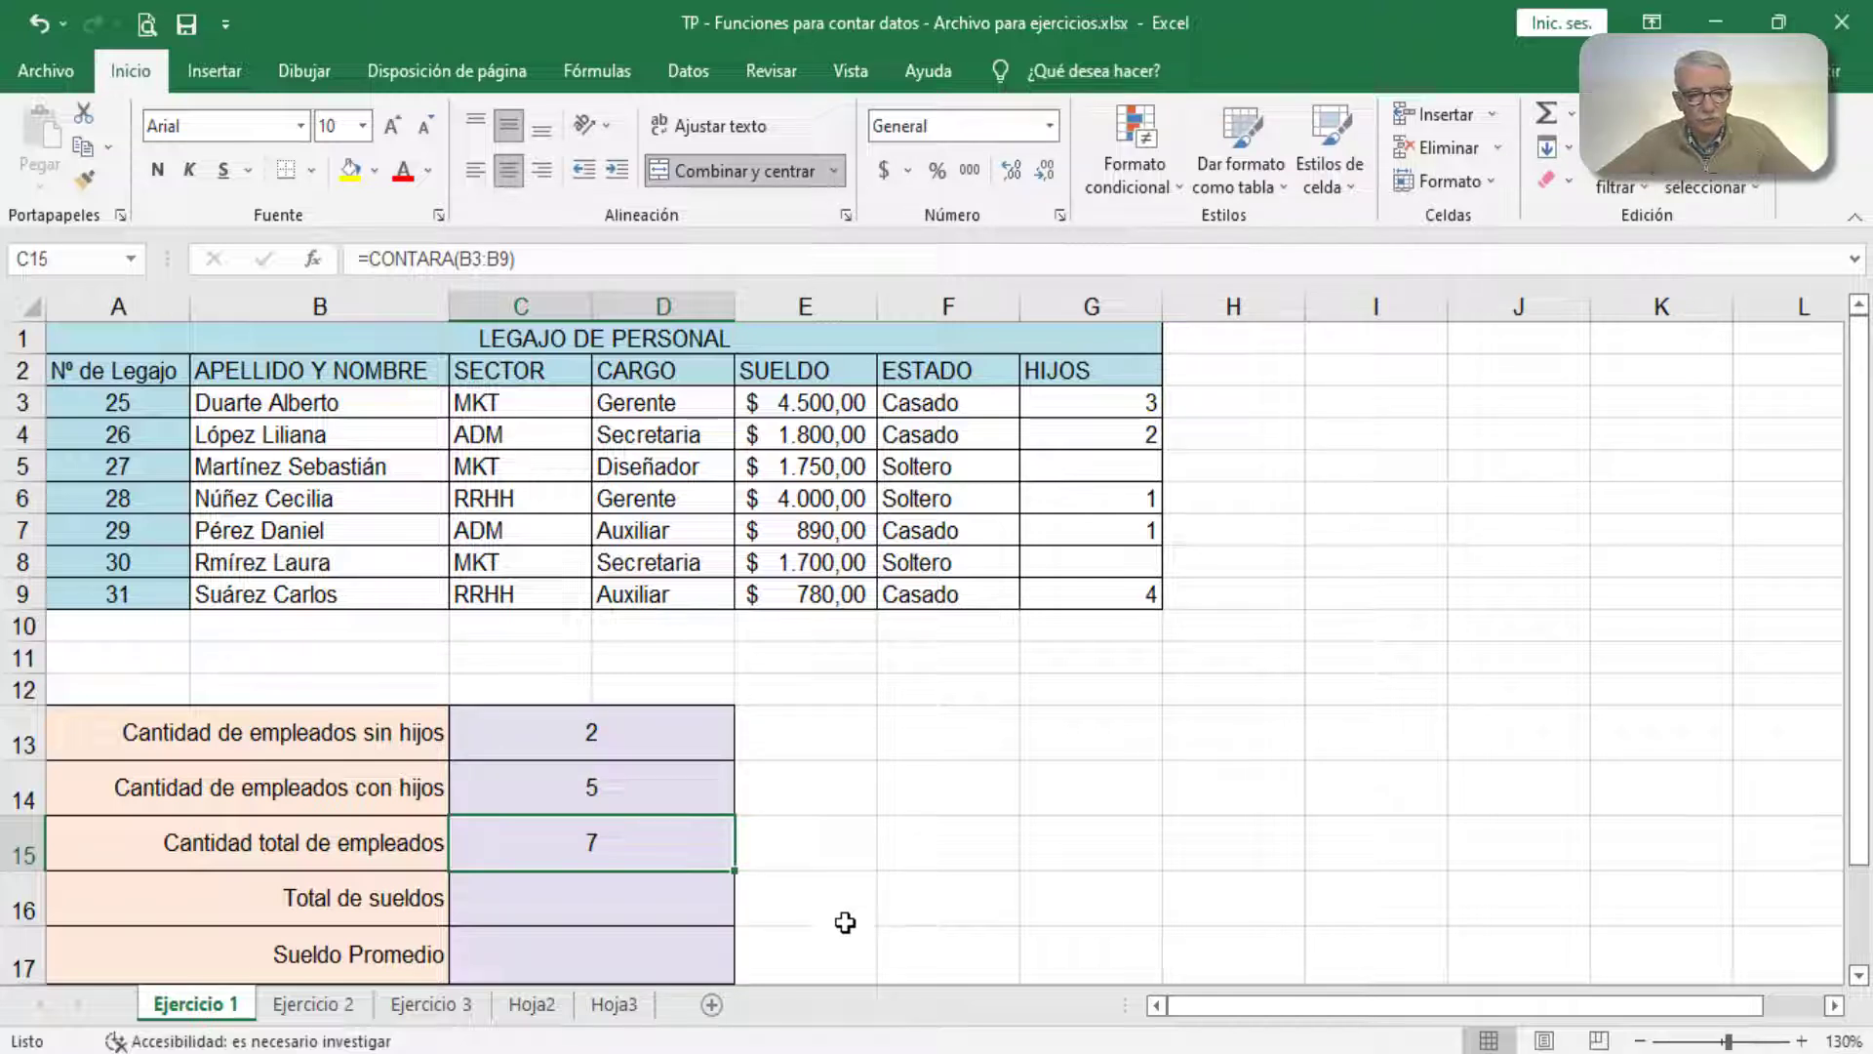
# Step: Total the salaries in C16 using SUMA with the SUELDO range E3:E9
pyautogui.click(719, 912)
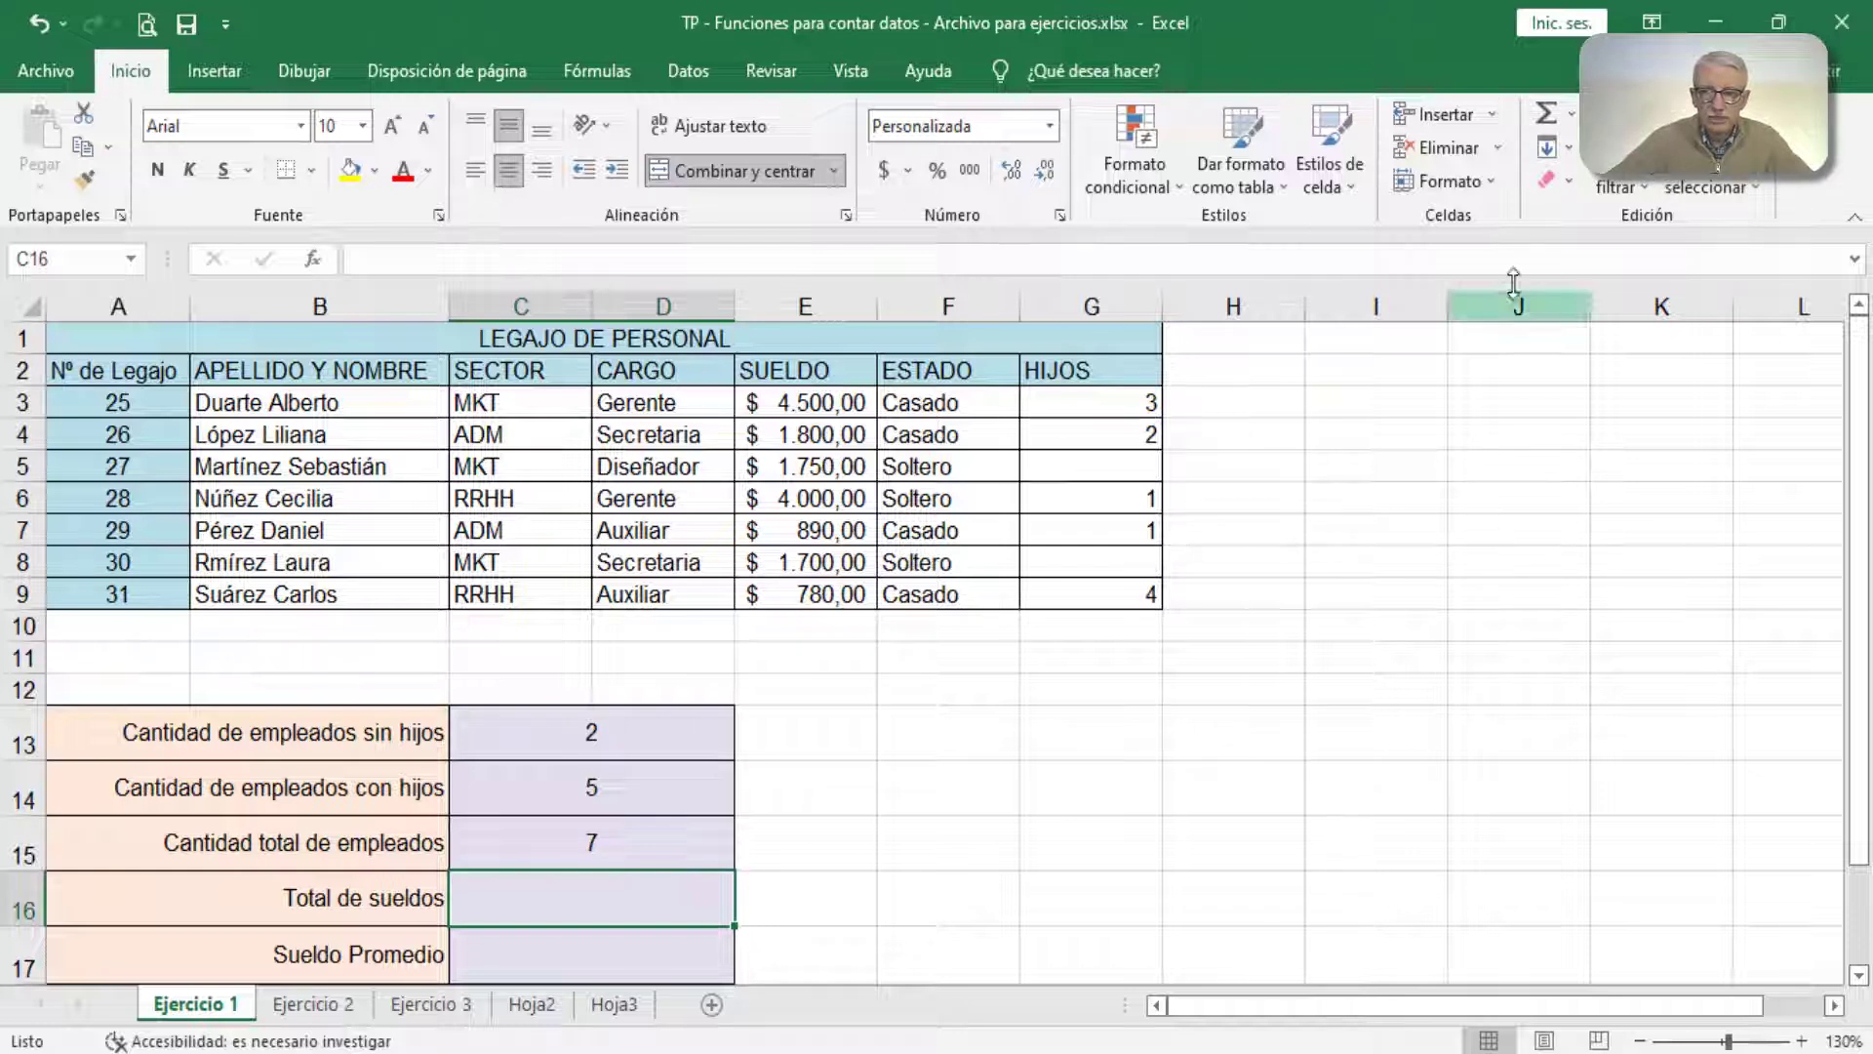
pyautogui.click(1549, 117)
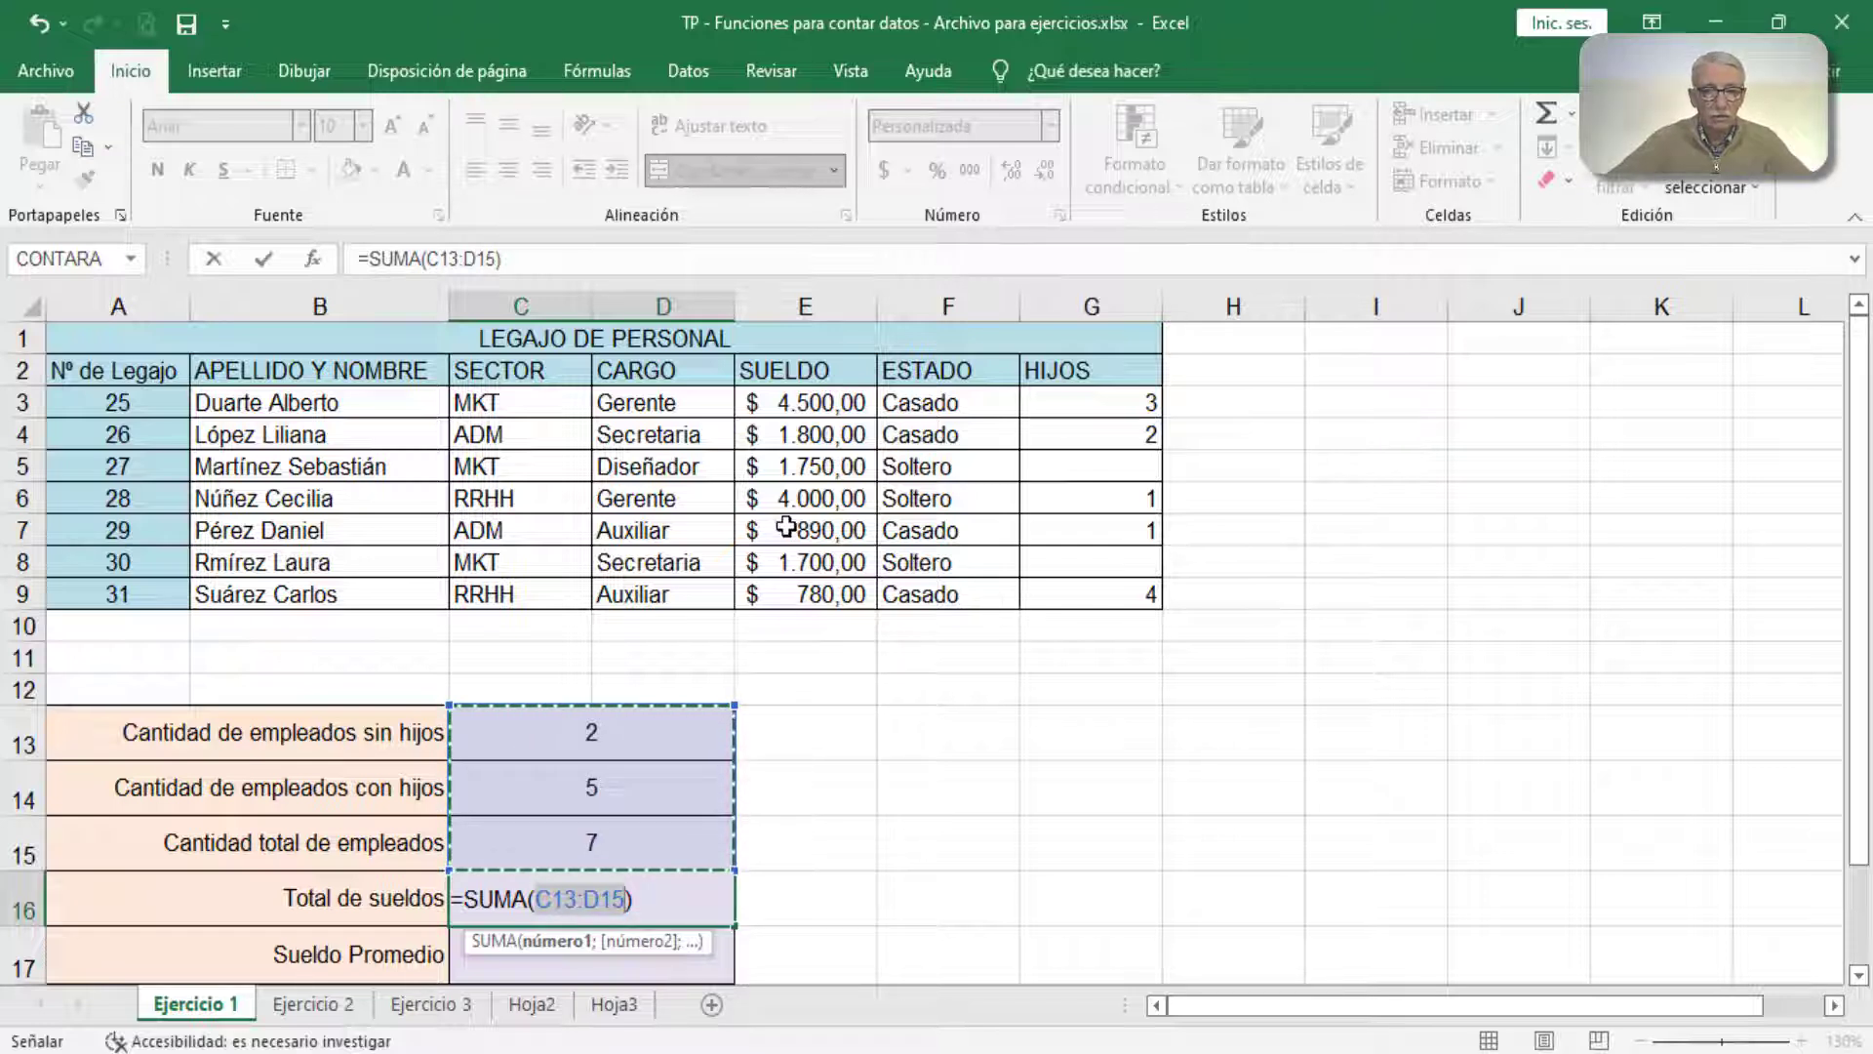
pyautogui.moveTo(795, 403); pyautogui.dragTo(806, 588)
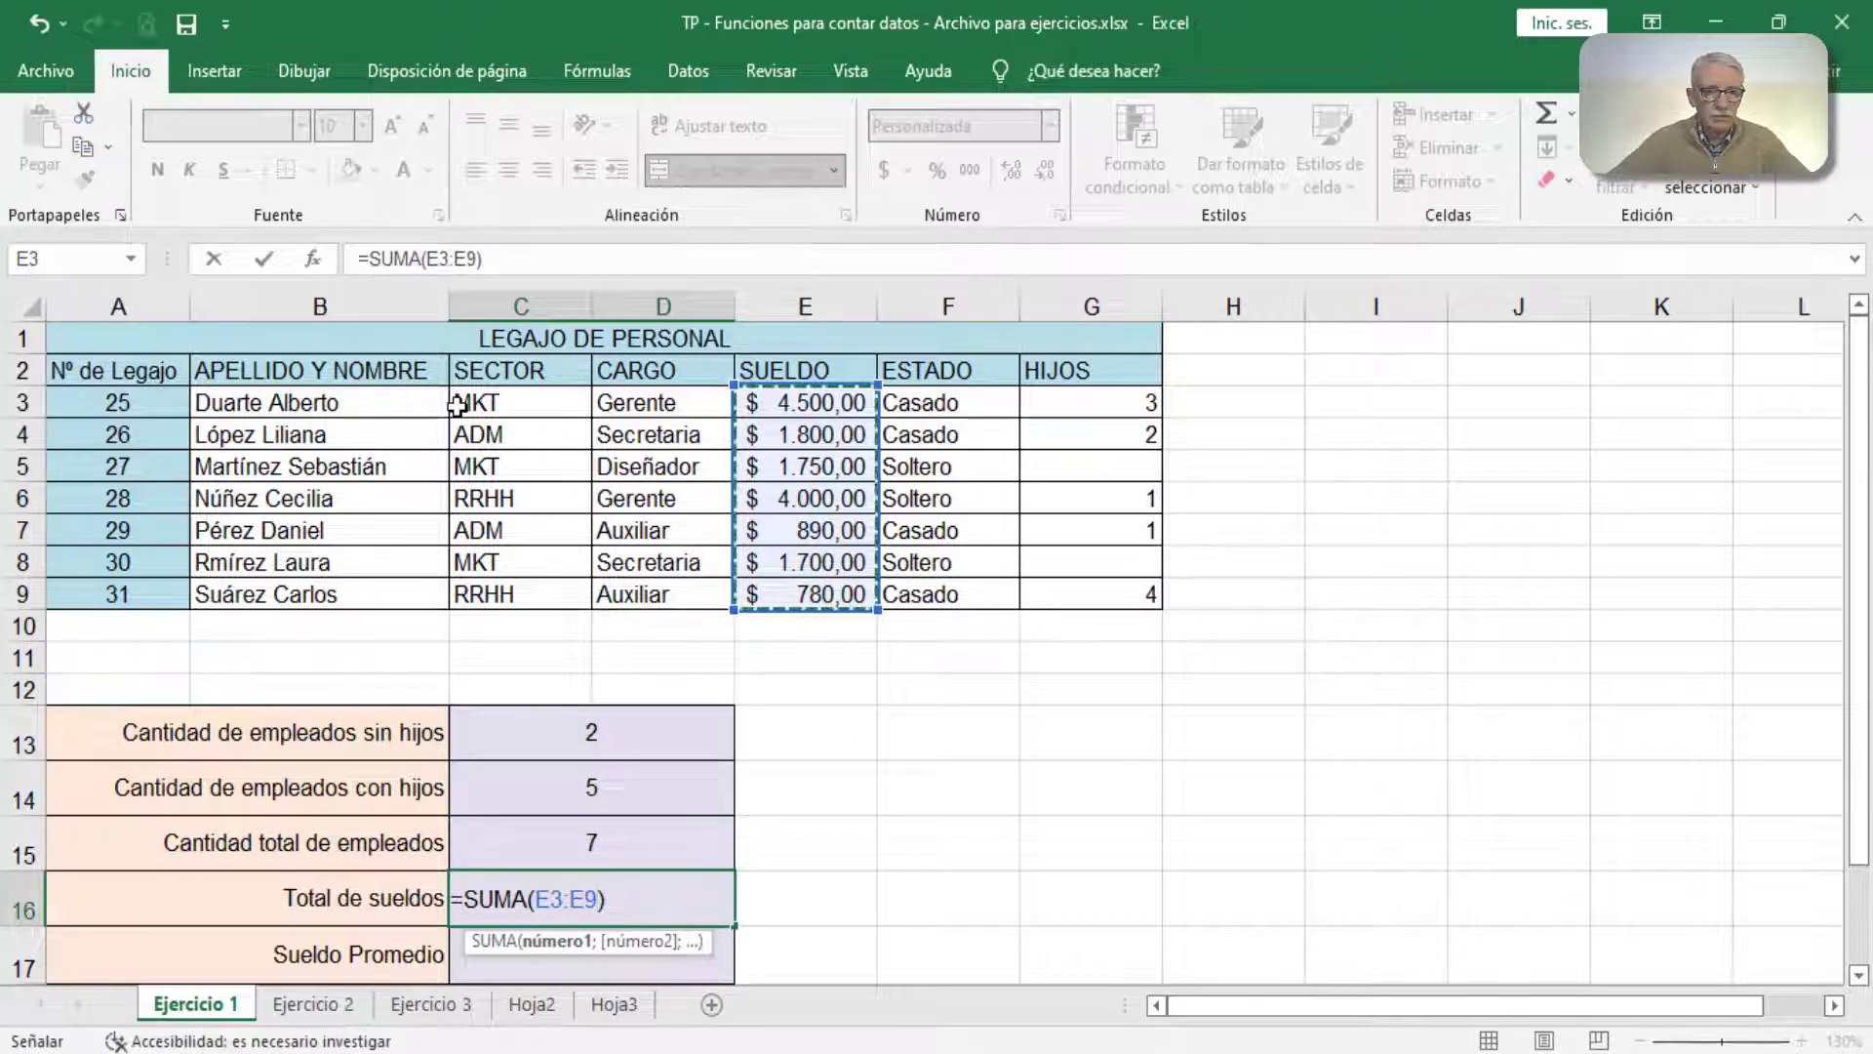
pyautogui.click(264, 261)
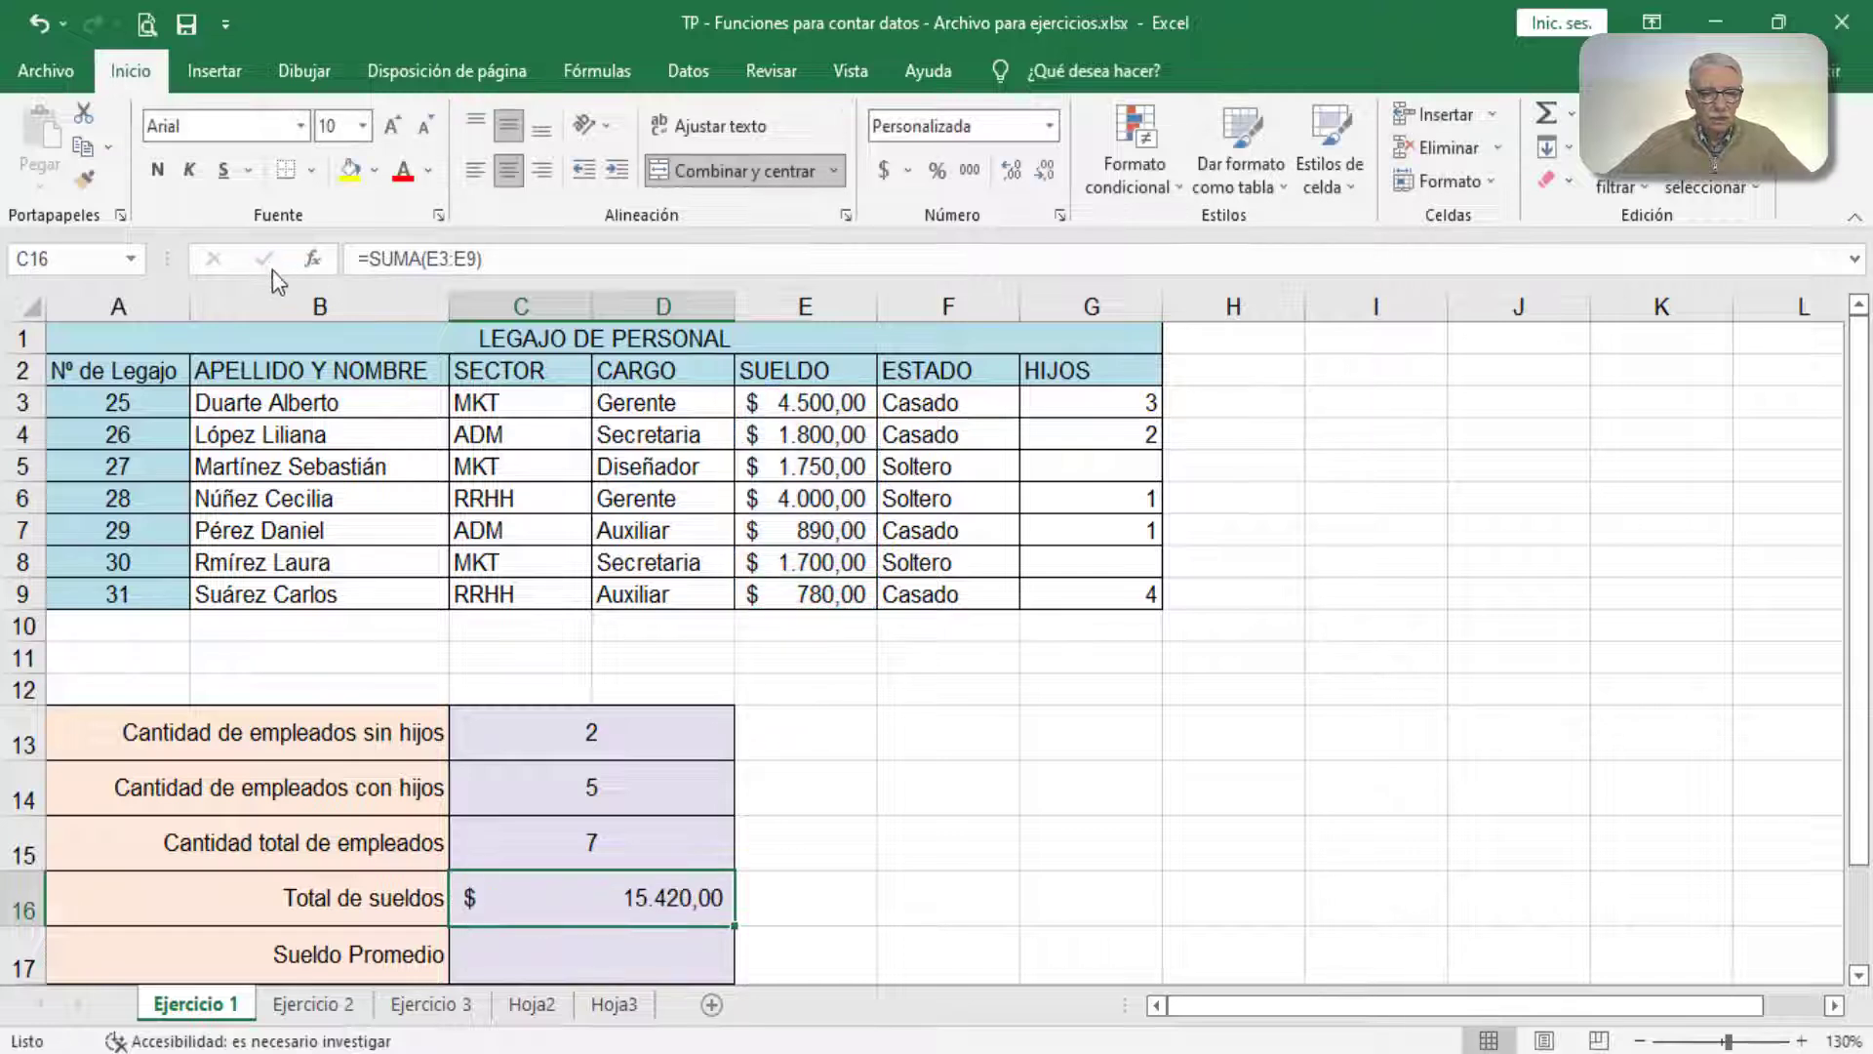
# Step: Clear the Total de sueldos result in C16 and re-enter it as SUMA of E3:E9
pyautogui.click(622, 949)
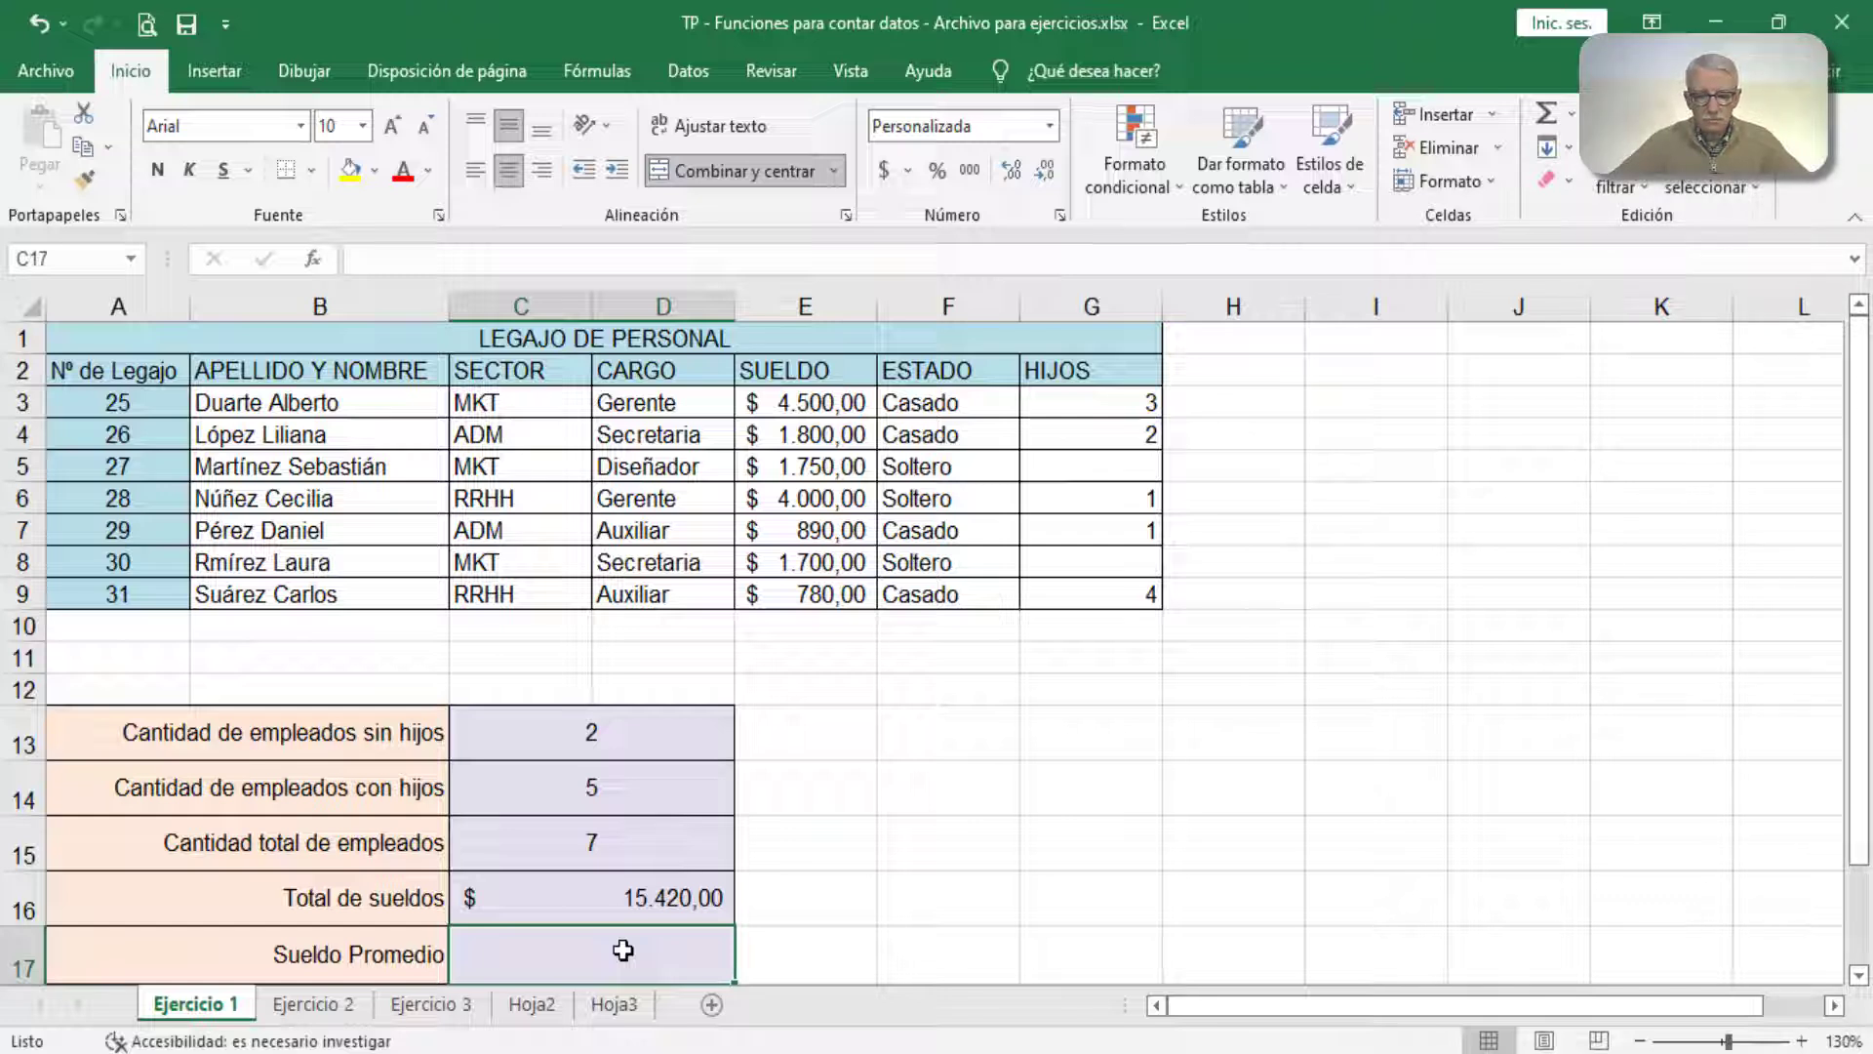
pyautogui.press('Up')
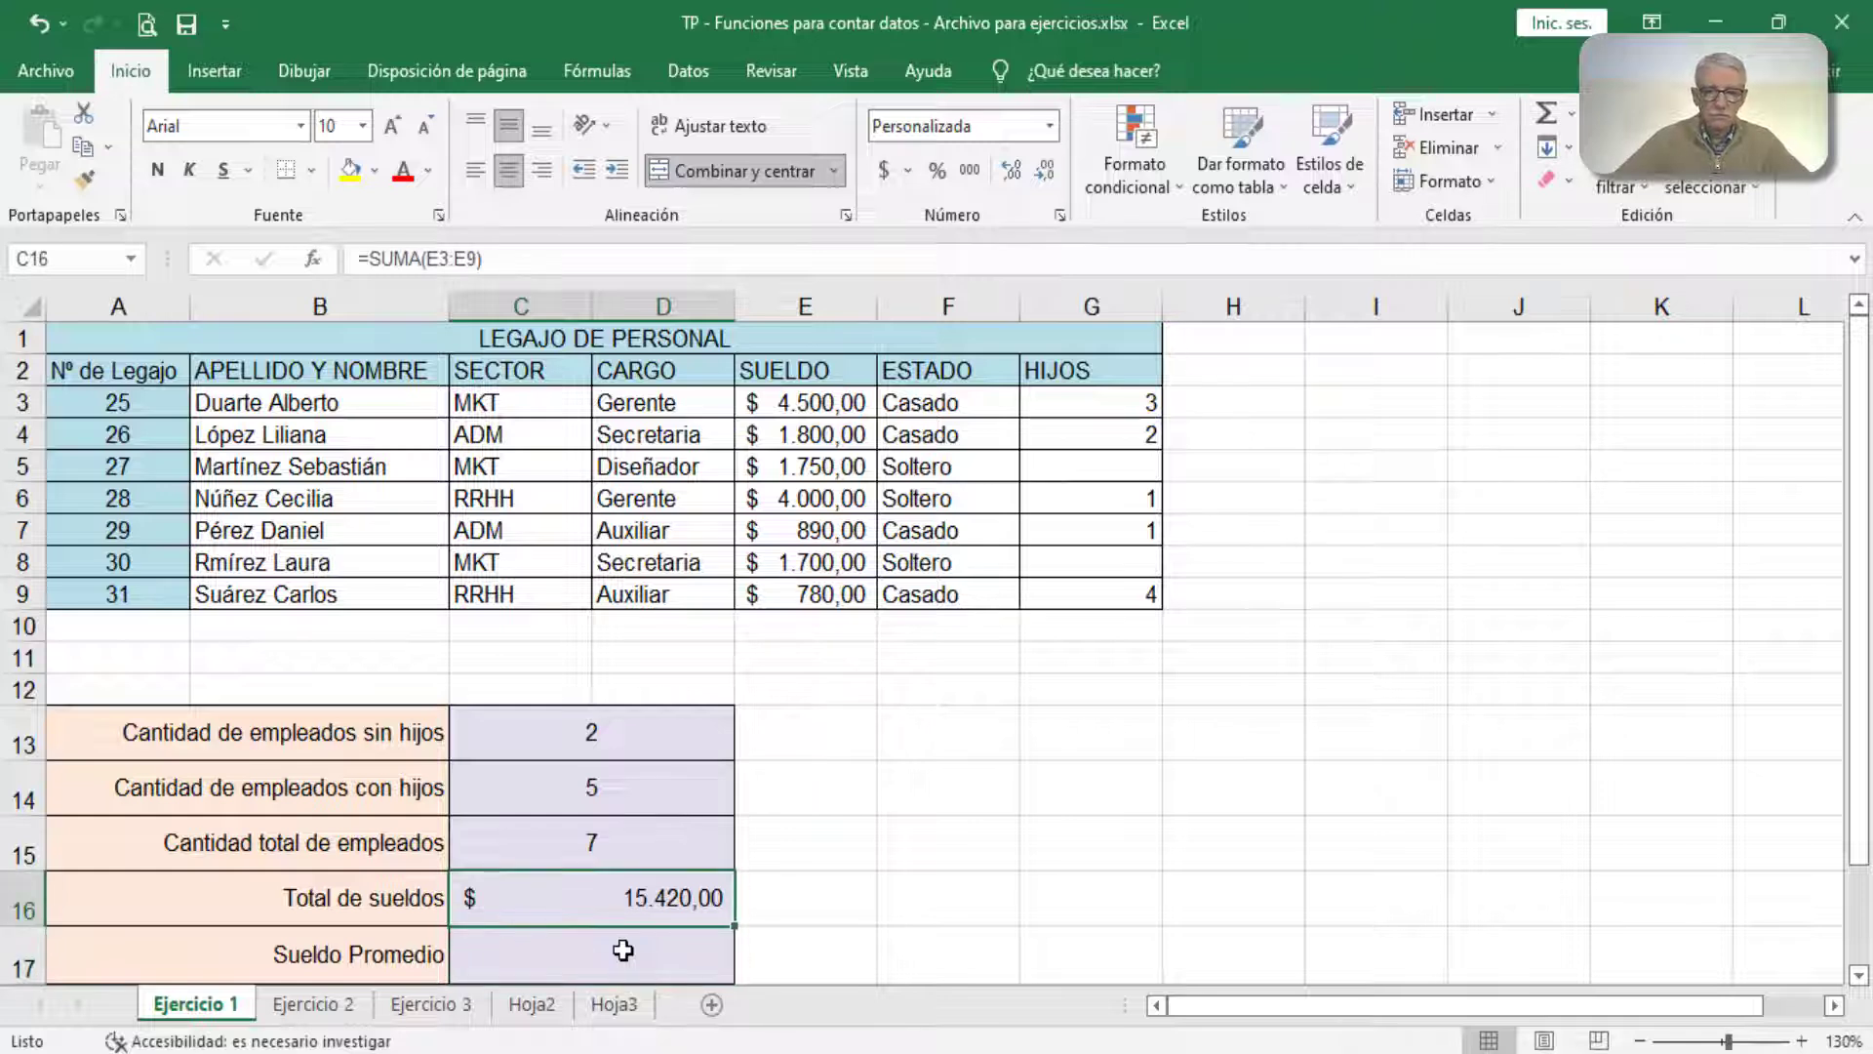
pyautogui.press('Delete')
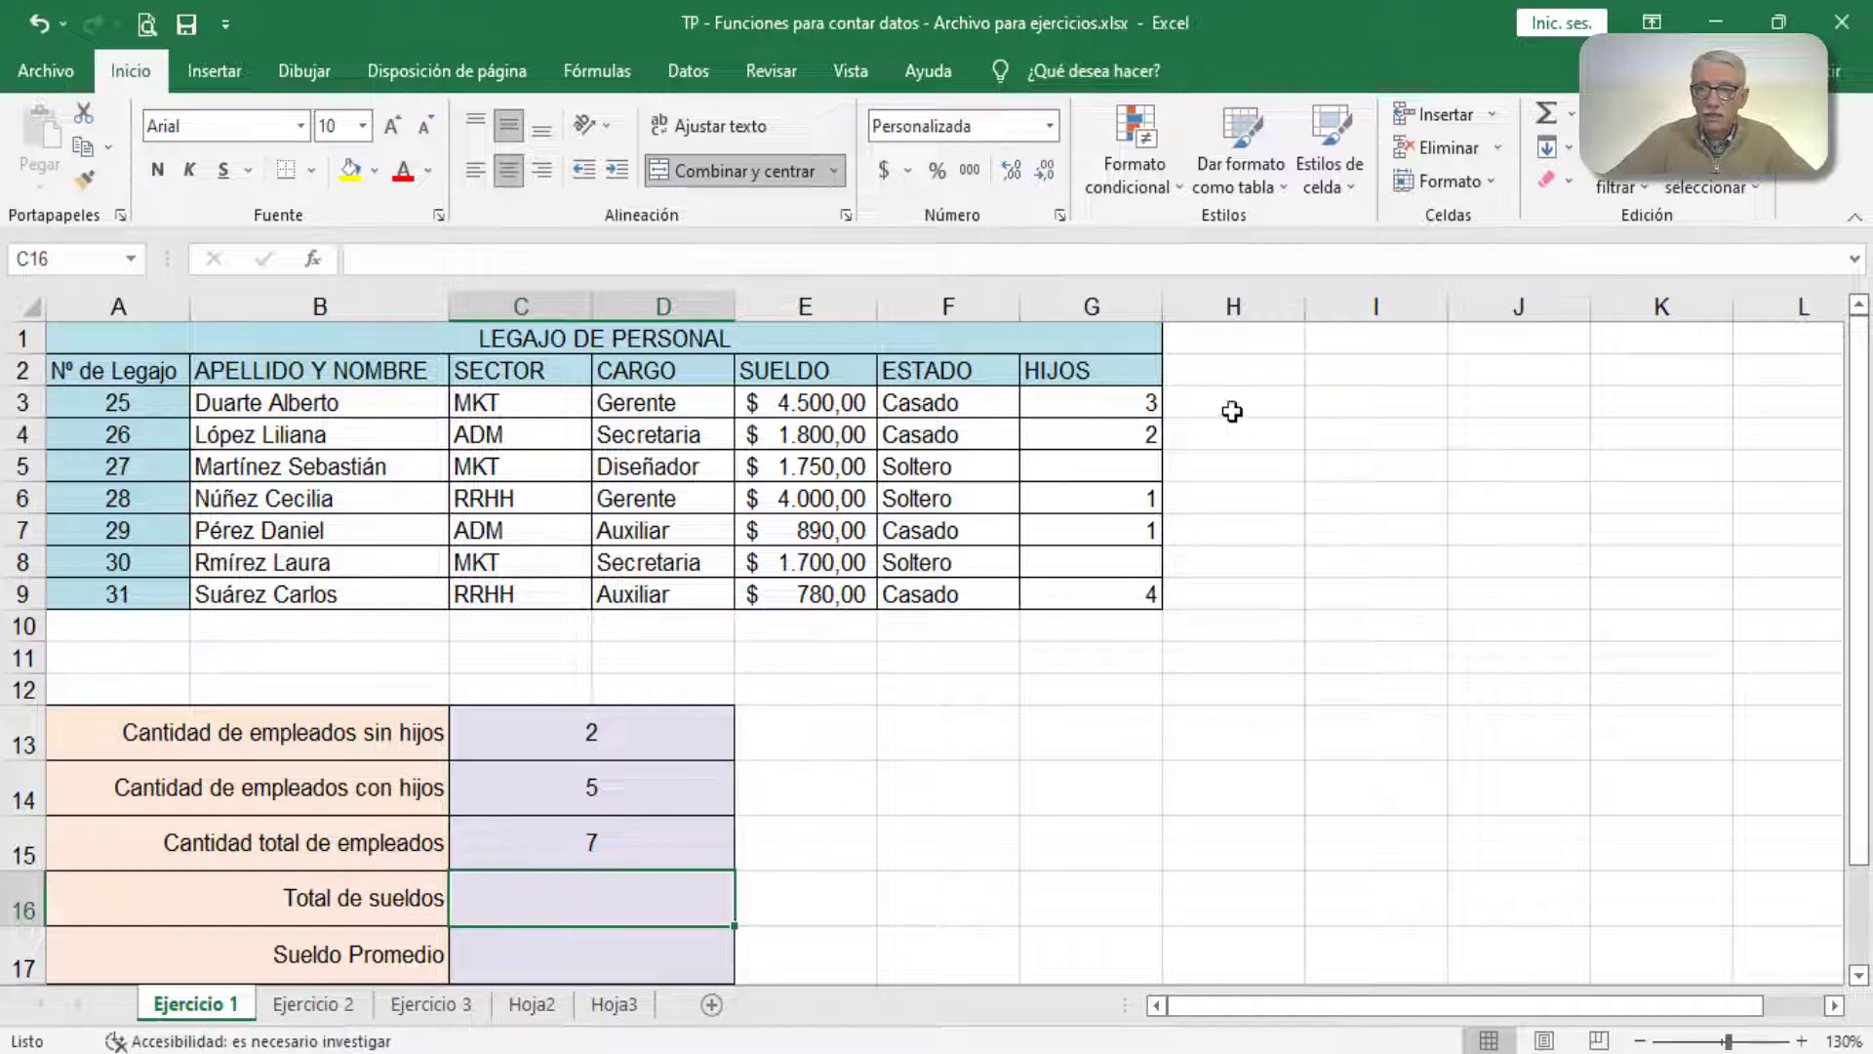
pyautogui.click(1542, 114)
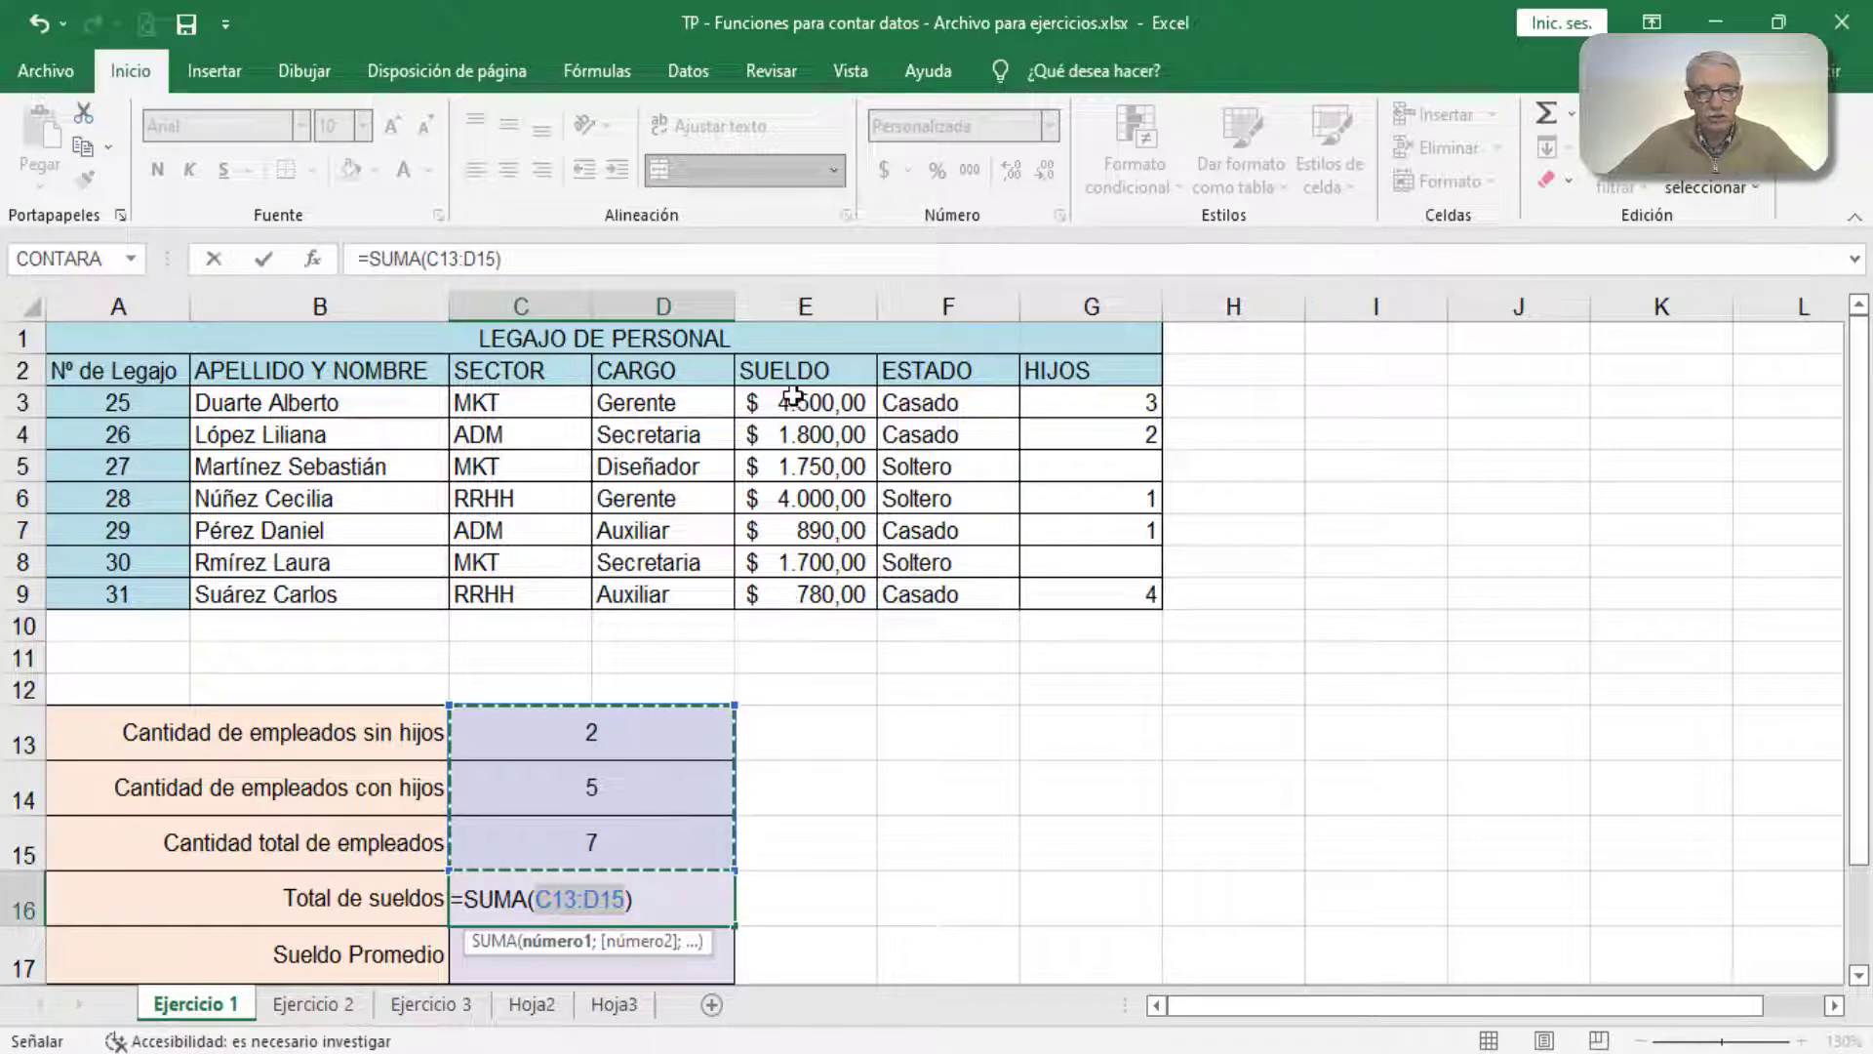
pyautogui.moveTo(792, 396); pyautogui.dragTo(797, 590)
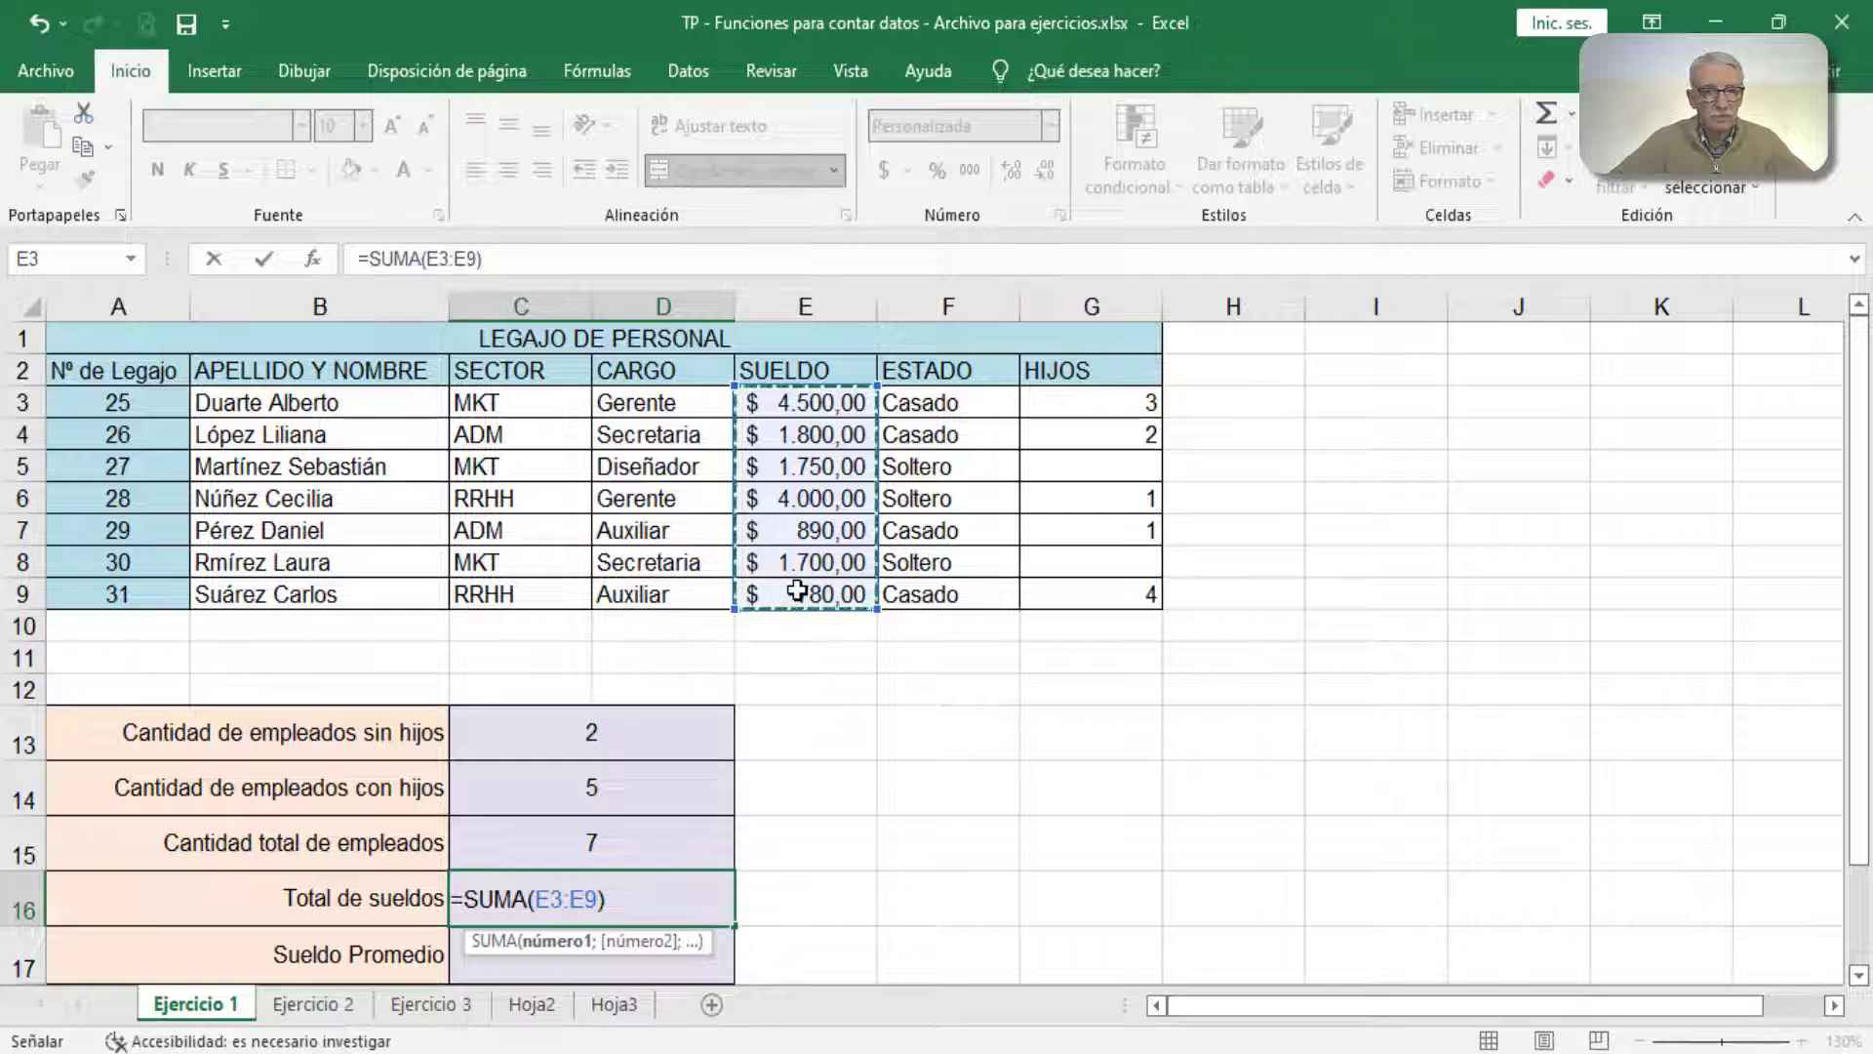
pyautogui.hotkey('ctrl', 'Return')
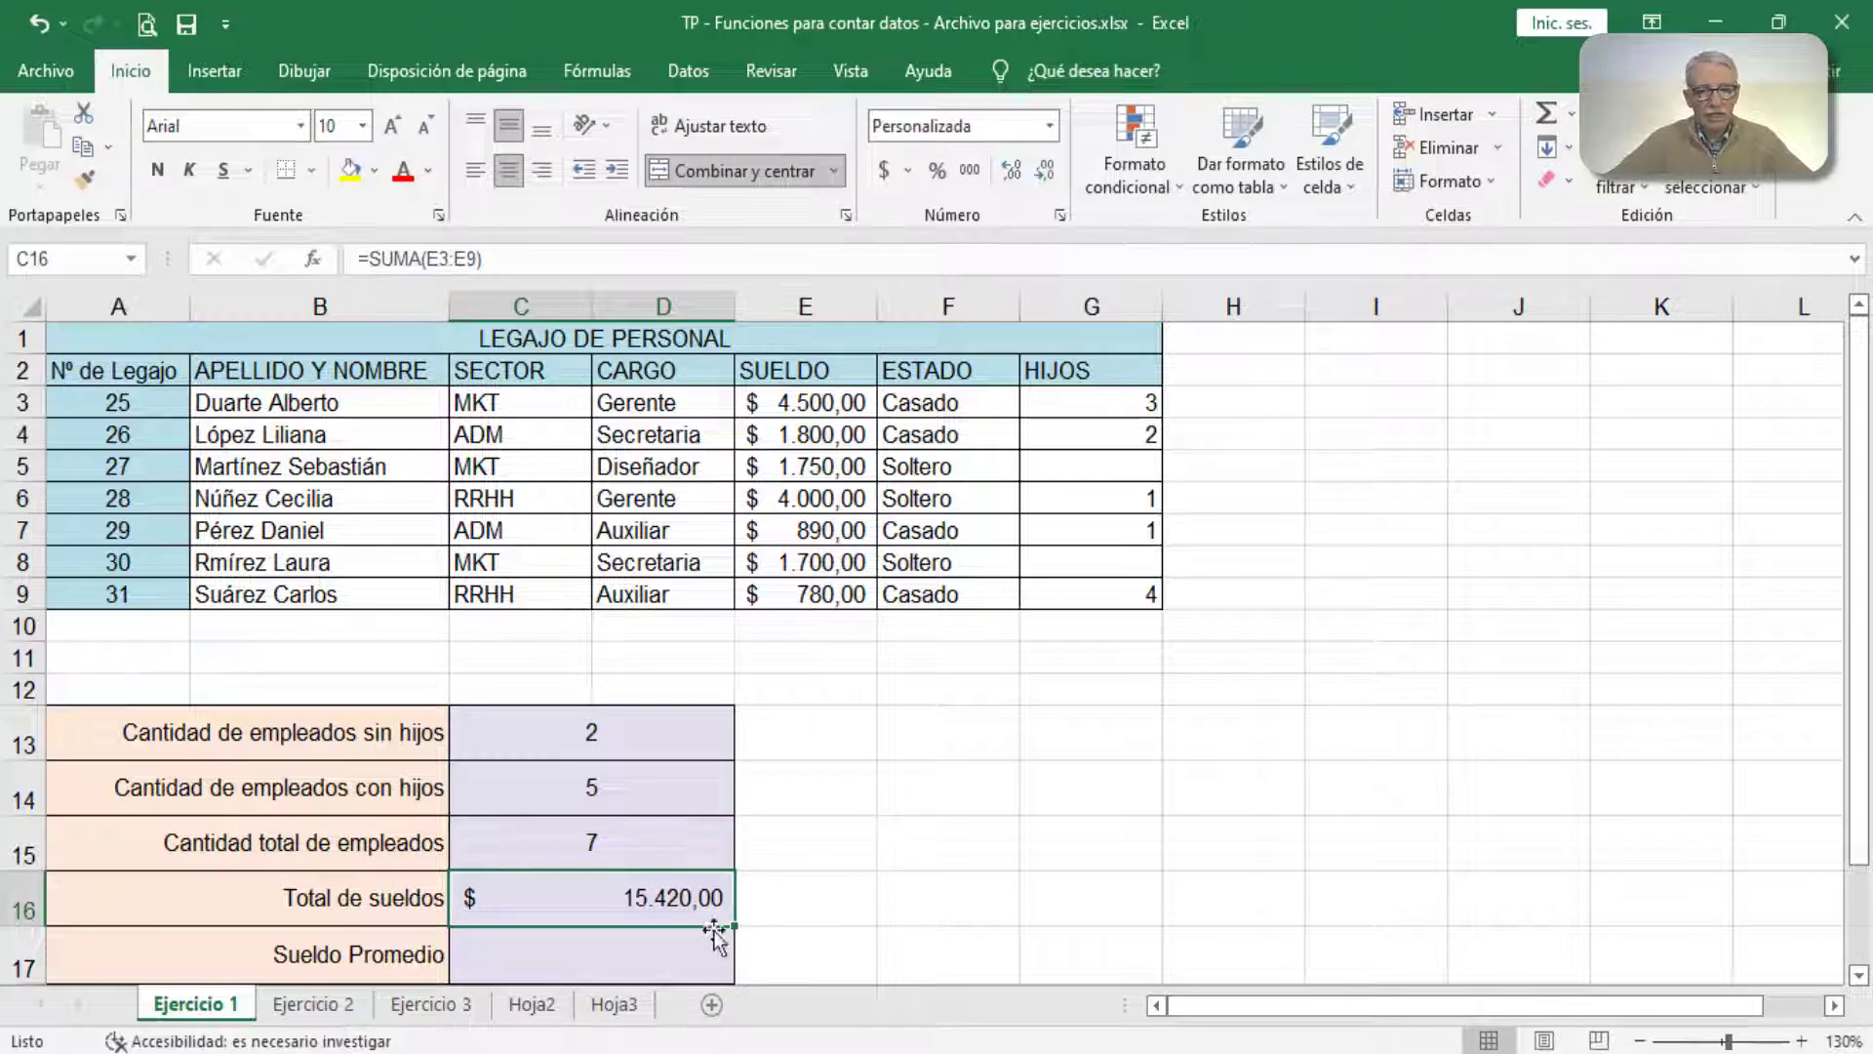
# Step: Calculate the average salary in C17 using PROMEDIO with the SUELDO range E3:E9
pyautogui.click(679, 948)
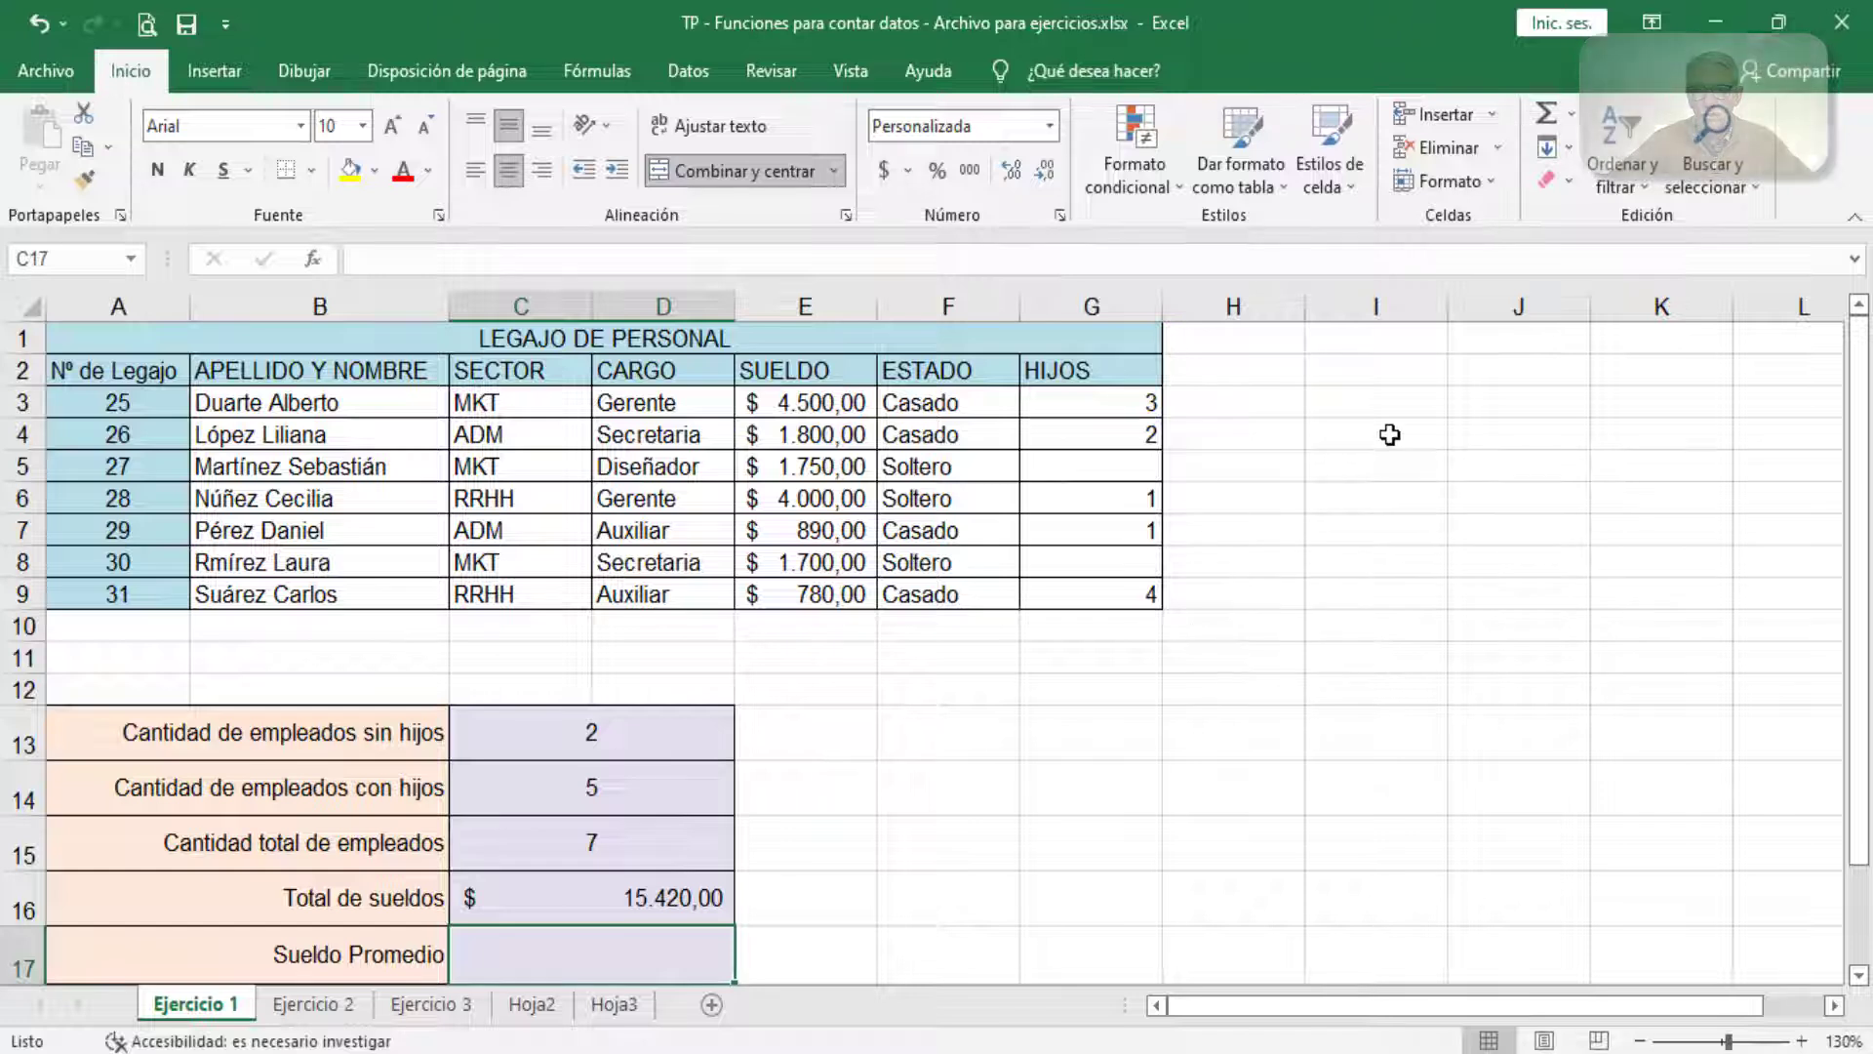
pyautogui.click(1571, 111)
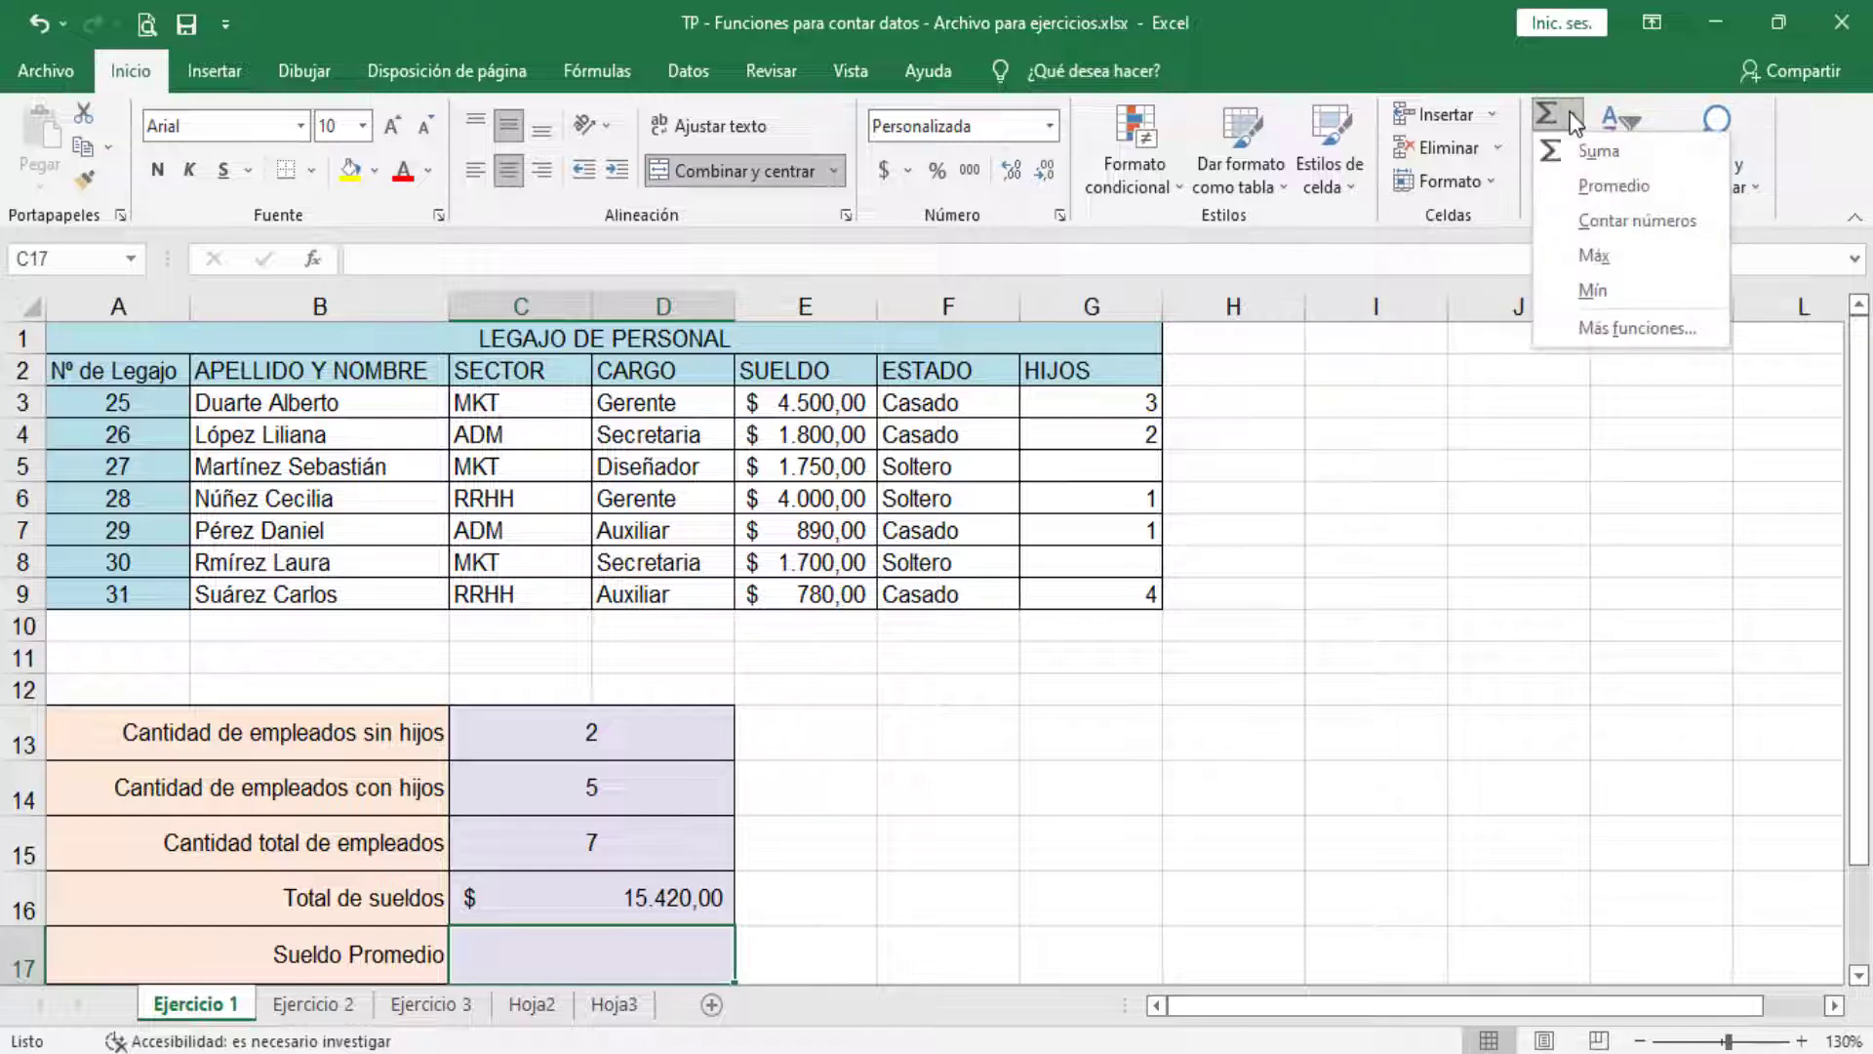
pyautogui.click(1627, 189)
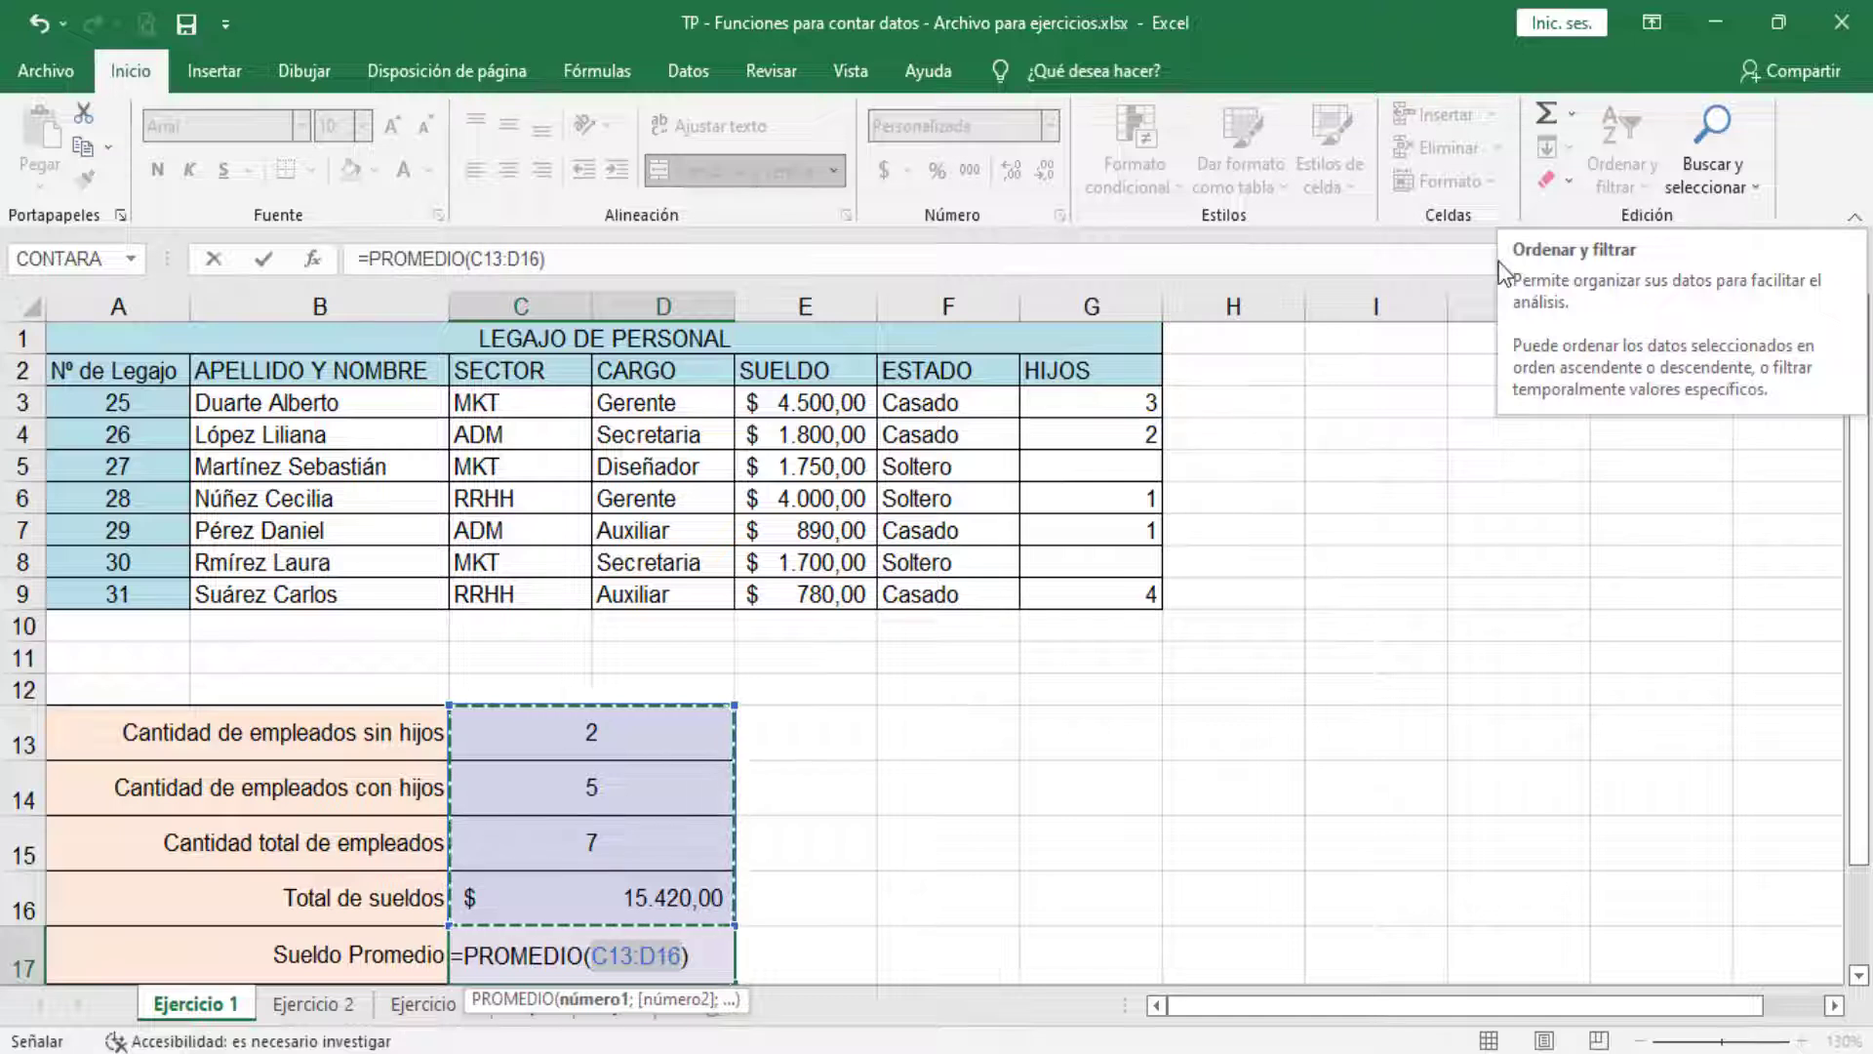
pyautogui.click(843, 409)
pyautogui.moveTo(841, 422); pyautogui.dragTo(830, 590)
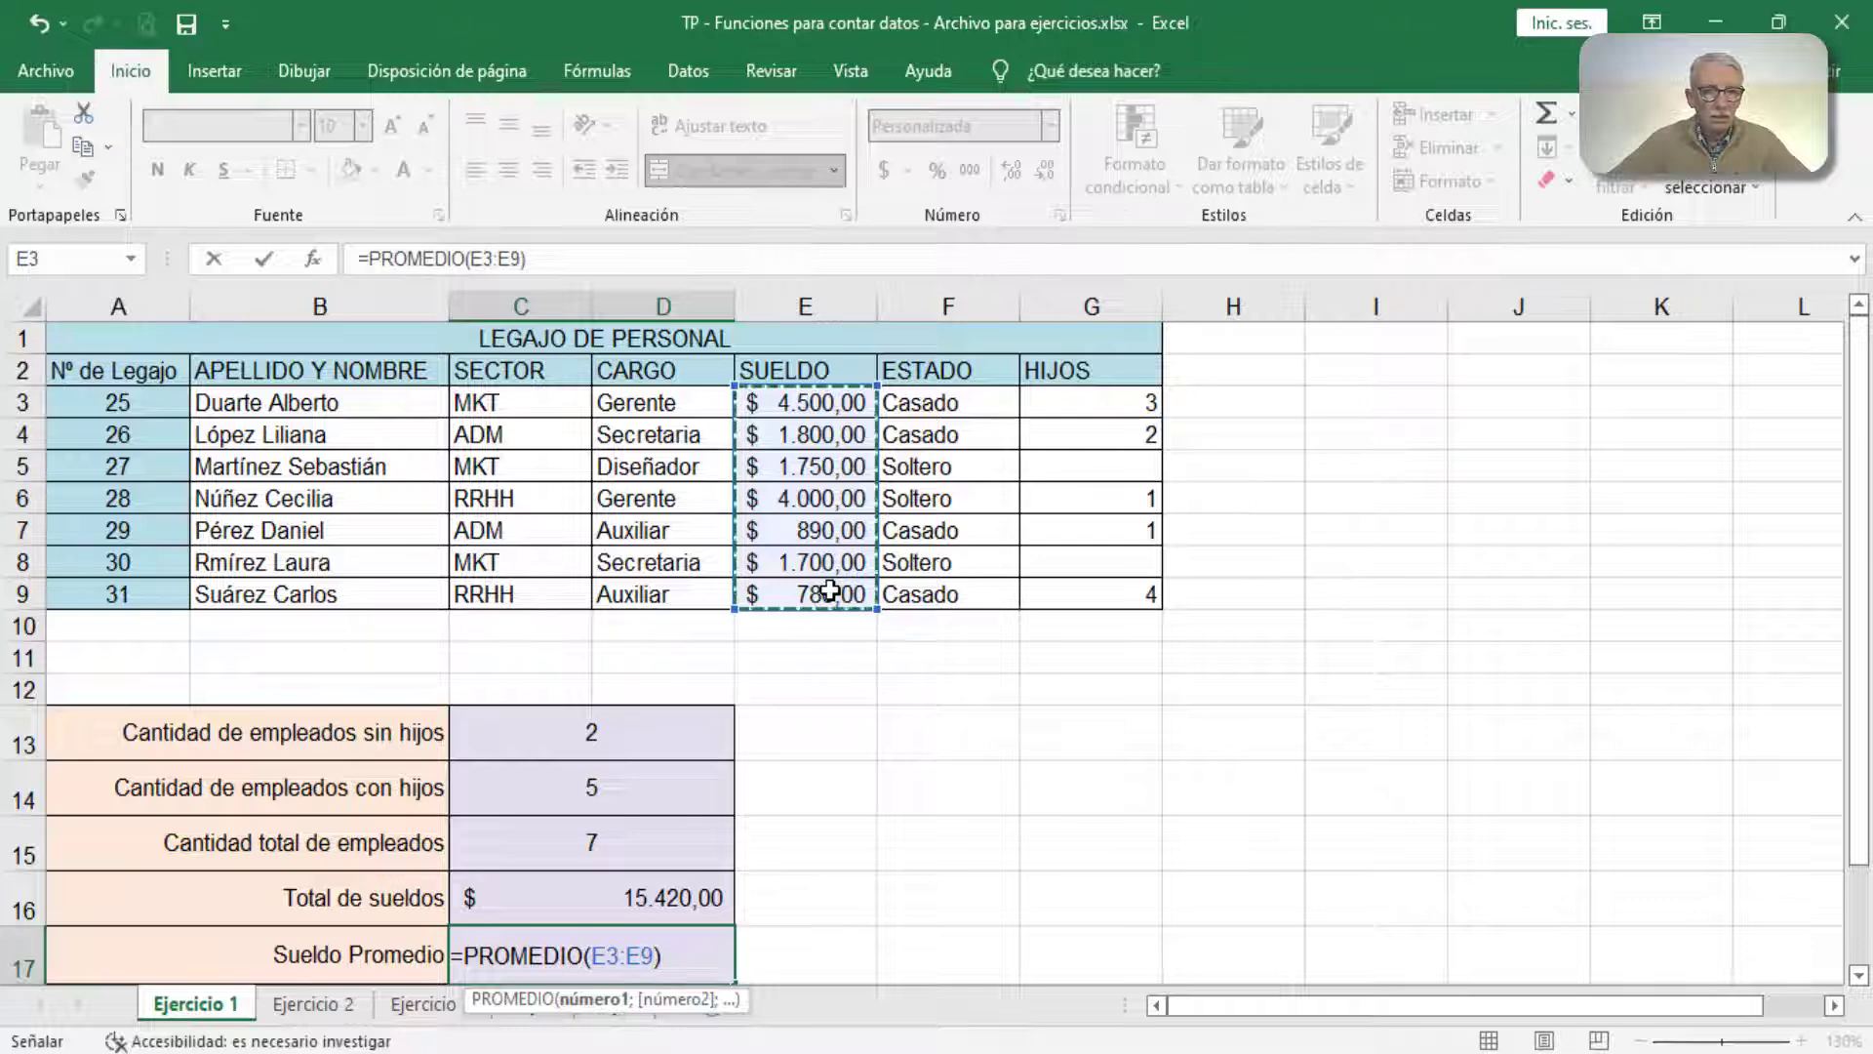
pyautogui.click(265, 260)
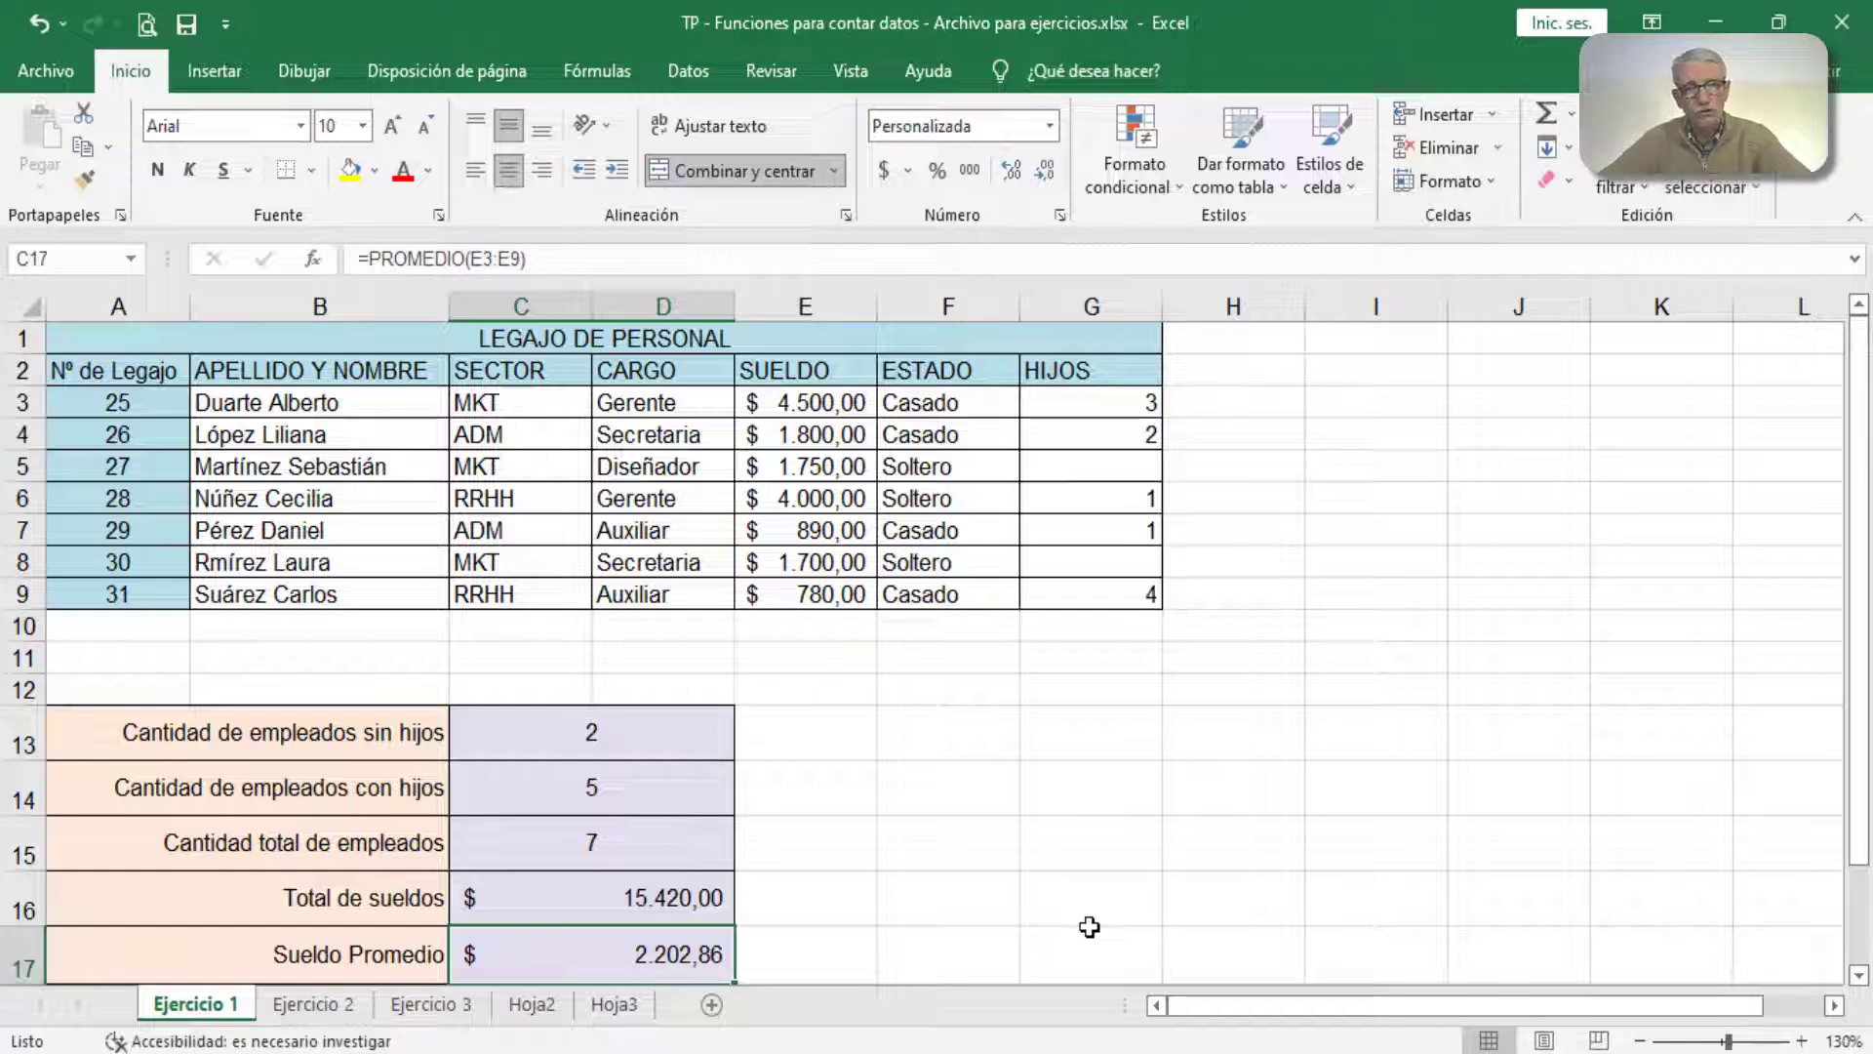
# Step: Clear the Sueldo Promedio result in C17 and re-enter it as PROMEDIO of E3:E9
pyautogui.press('Delete')
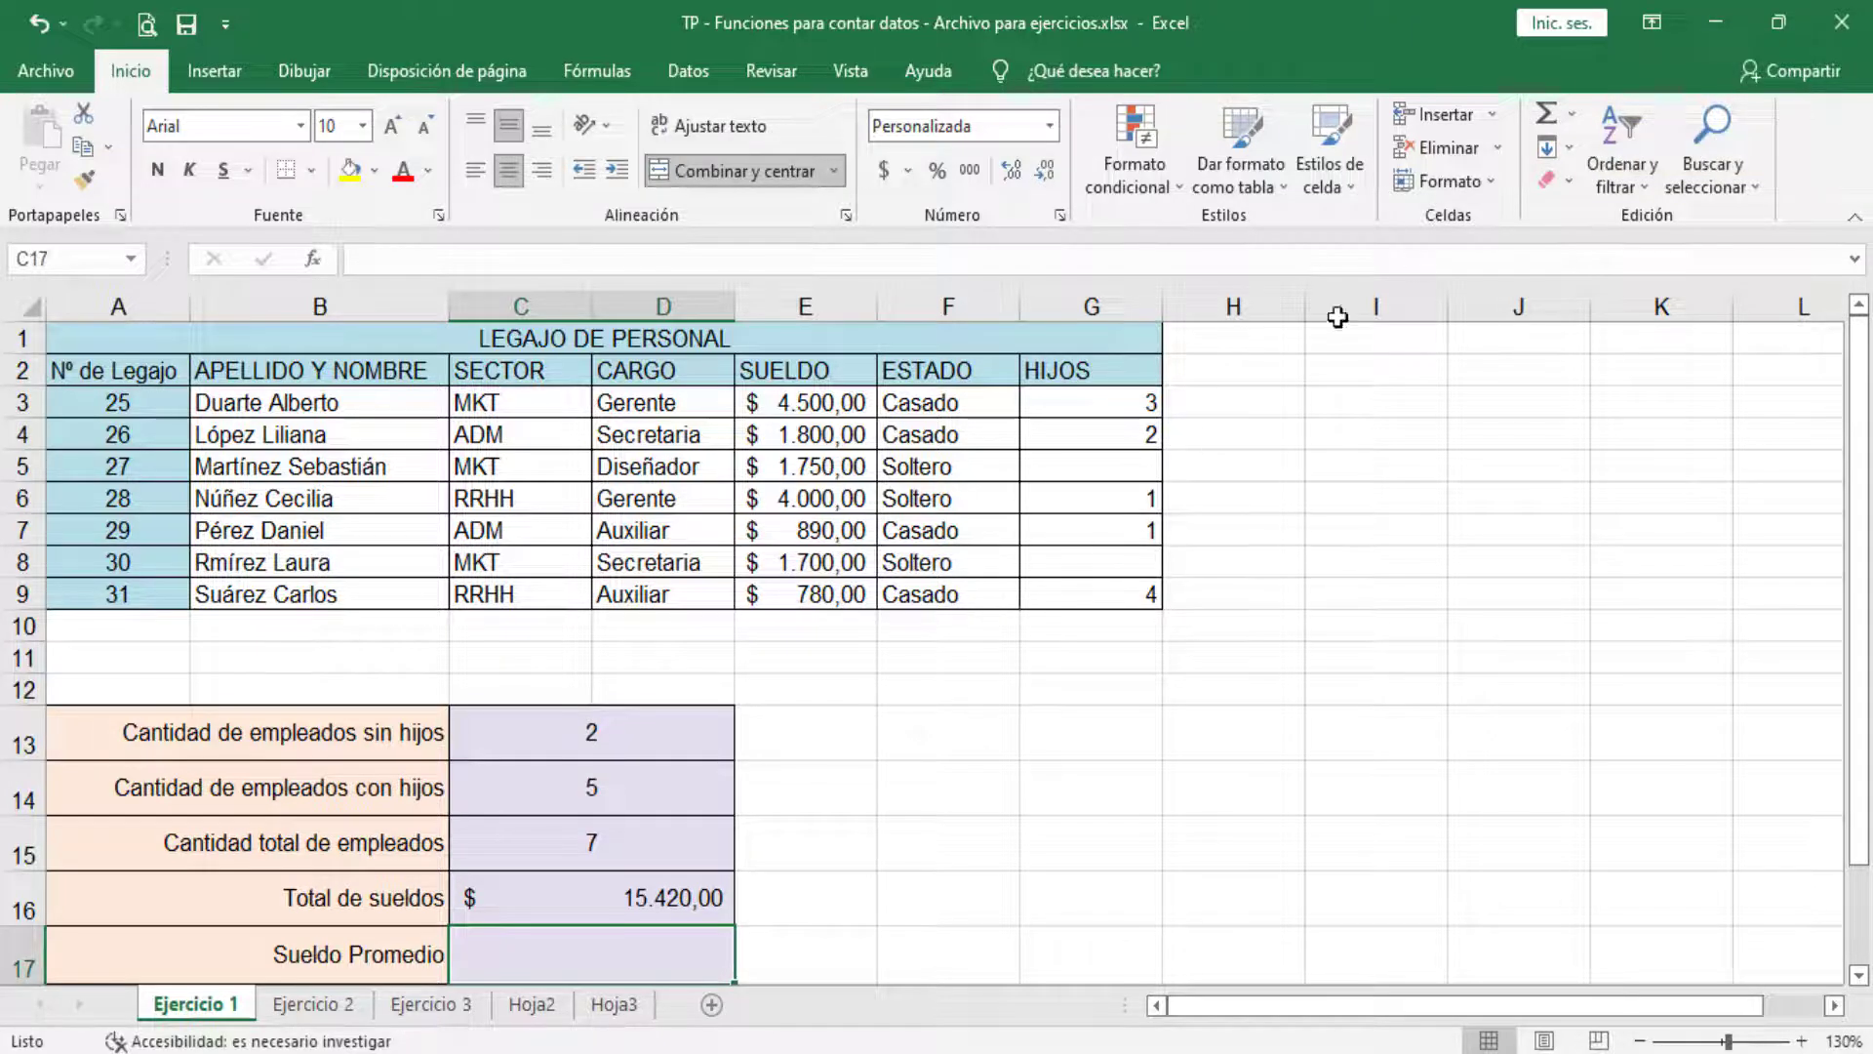
pyautogui.click(1574, 114)
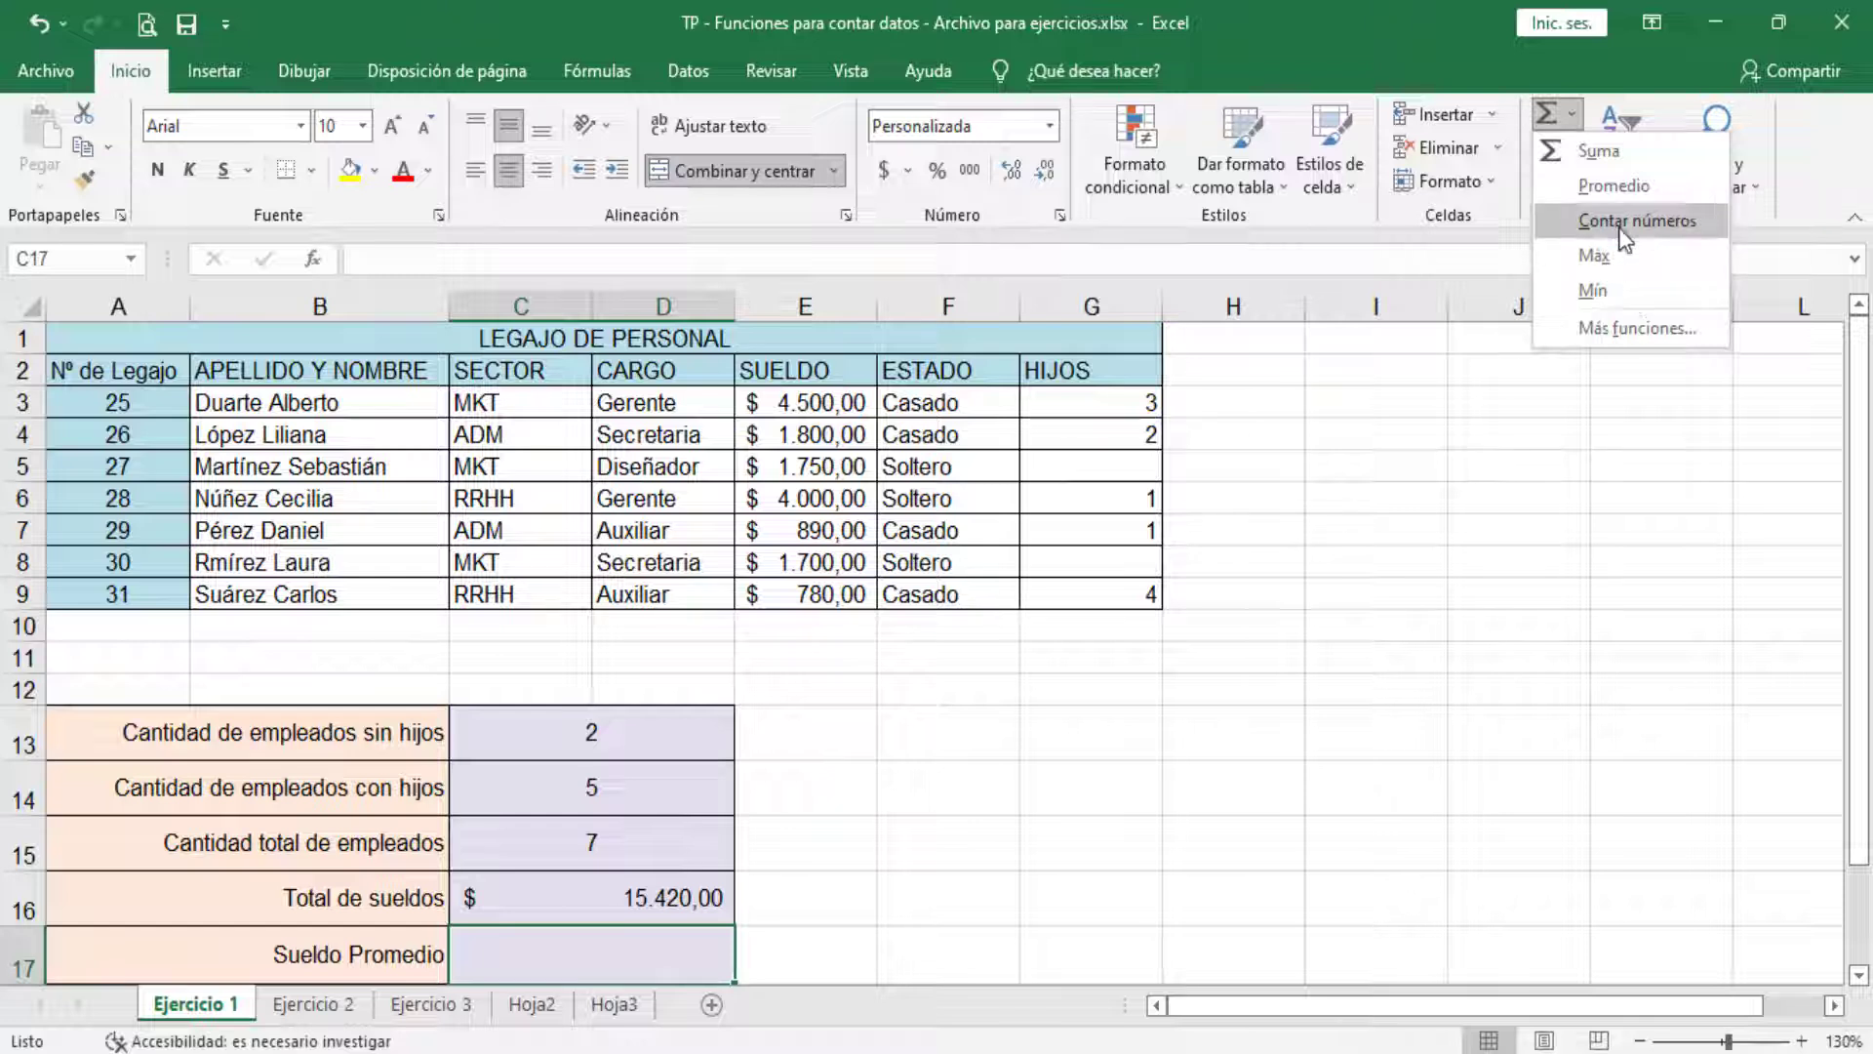
pyautogui.click(1614, 185)
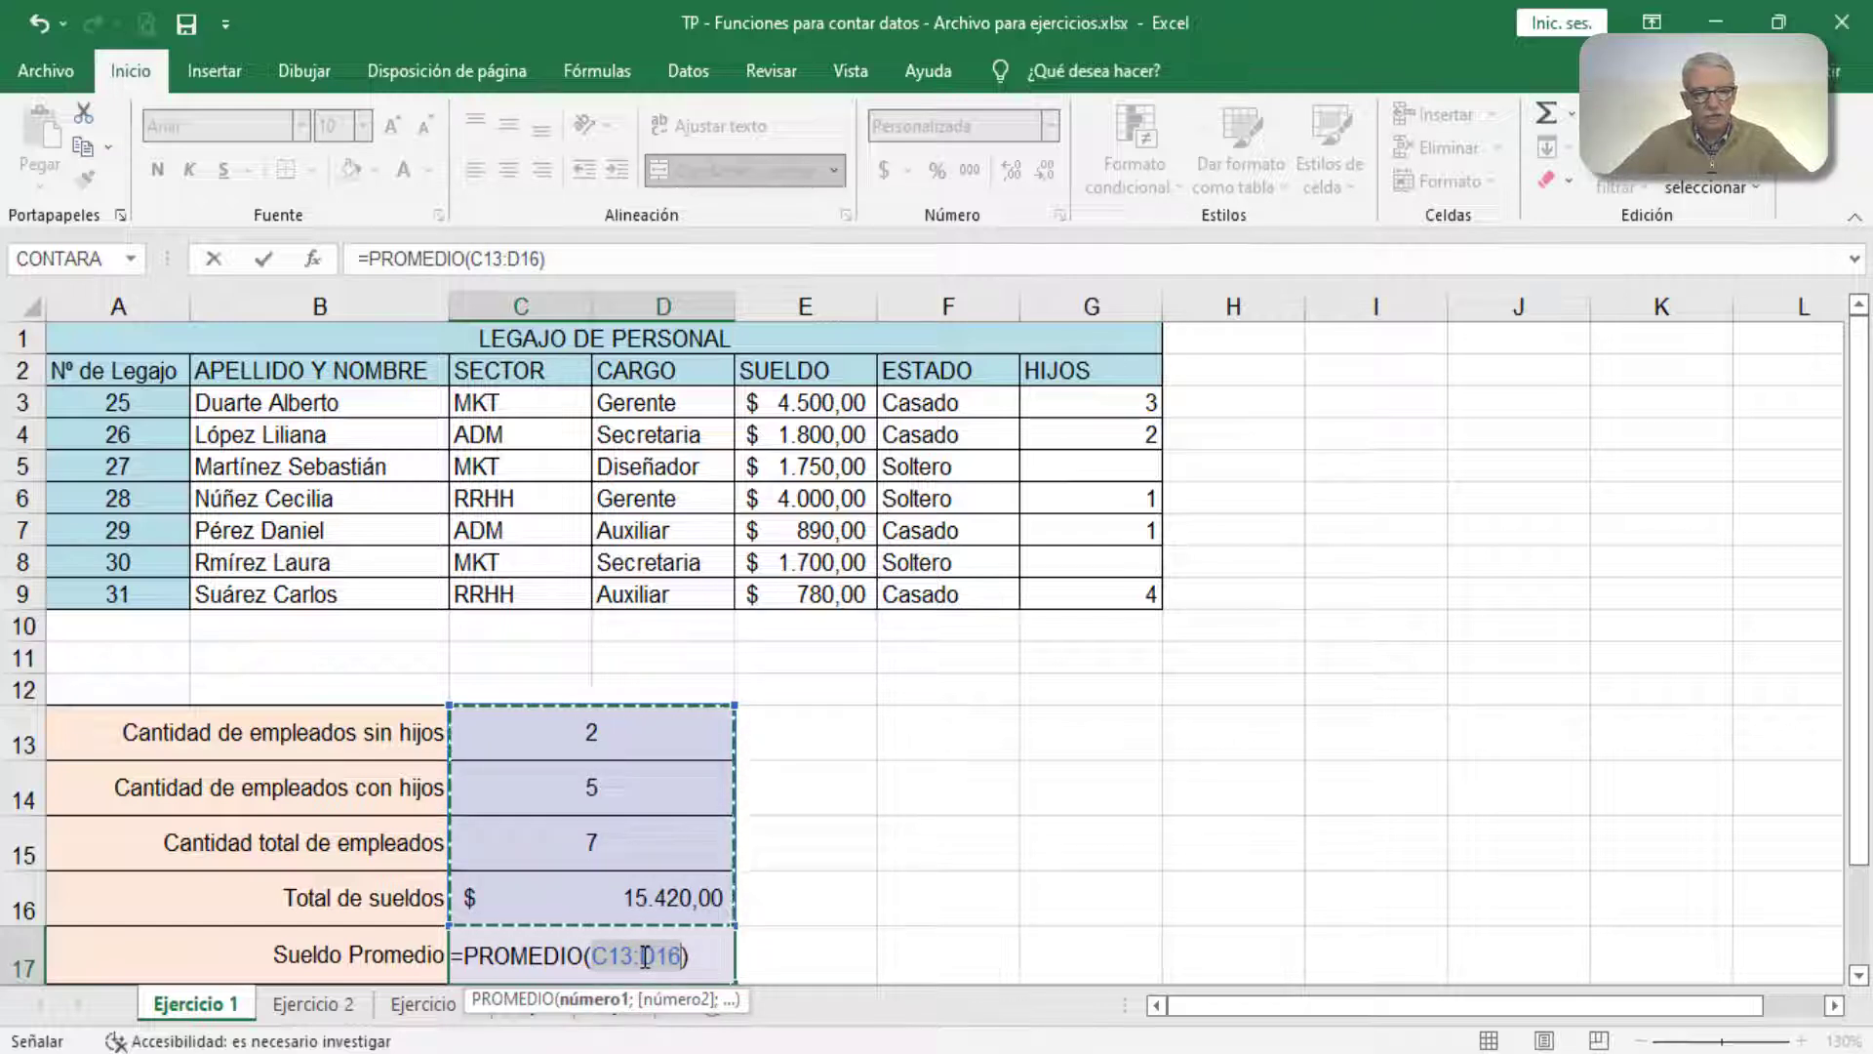
pyautogui.click(811, 400)
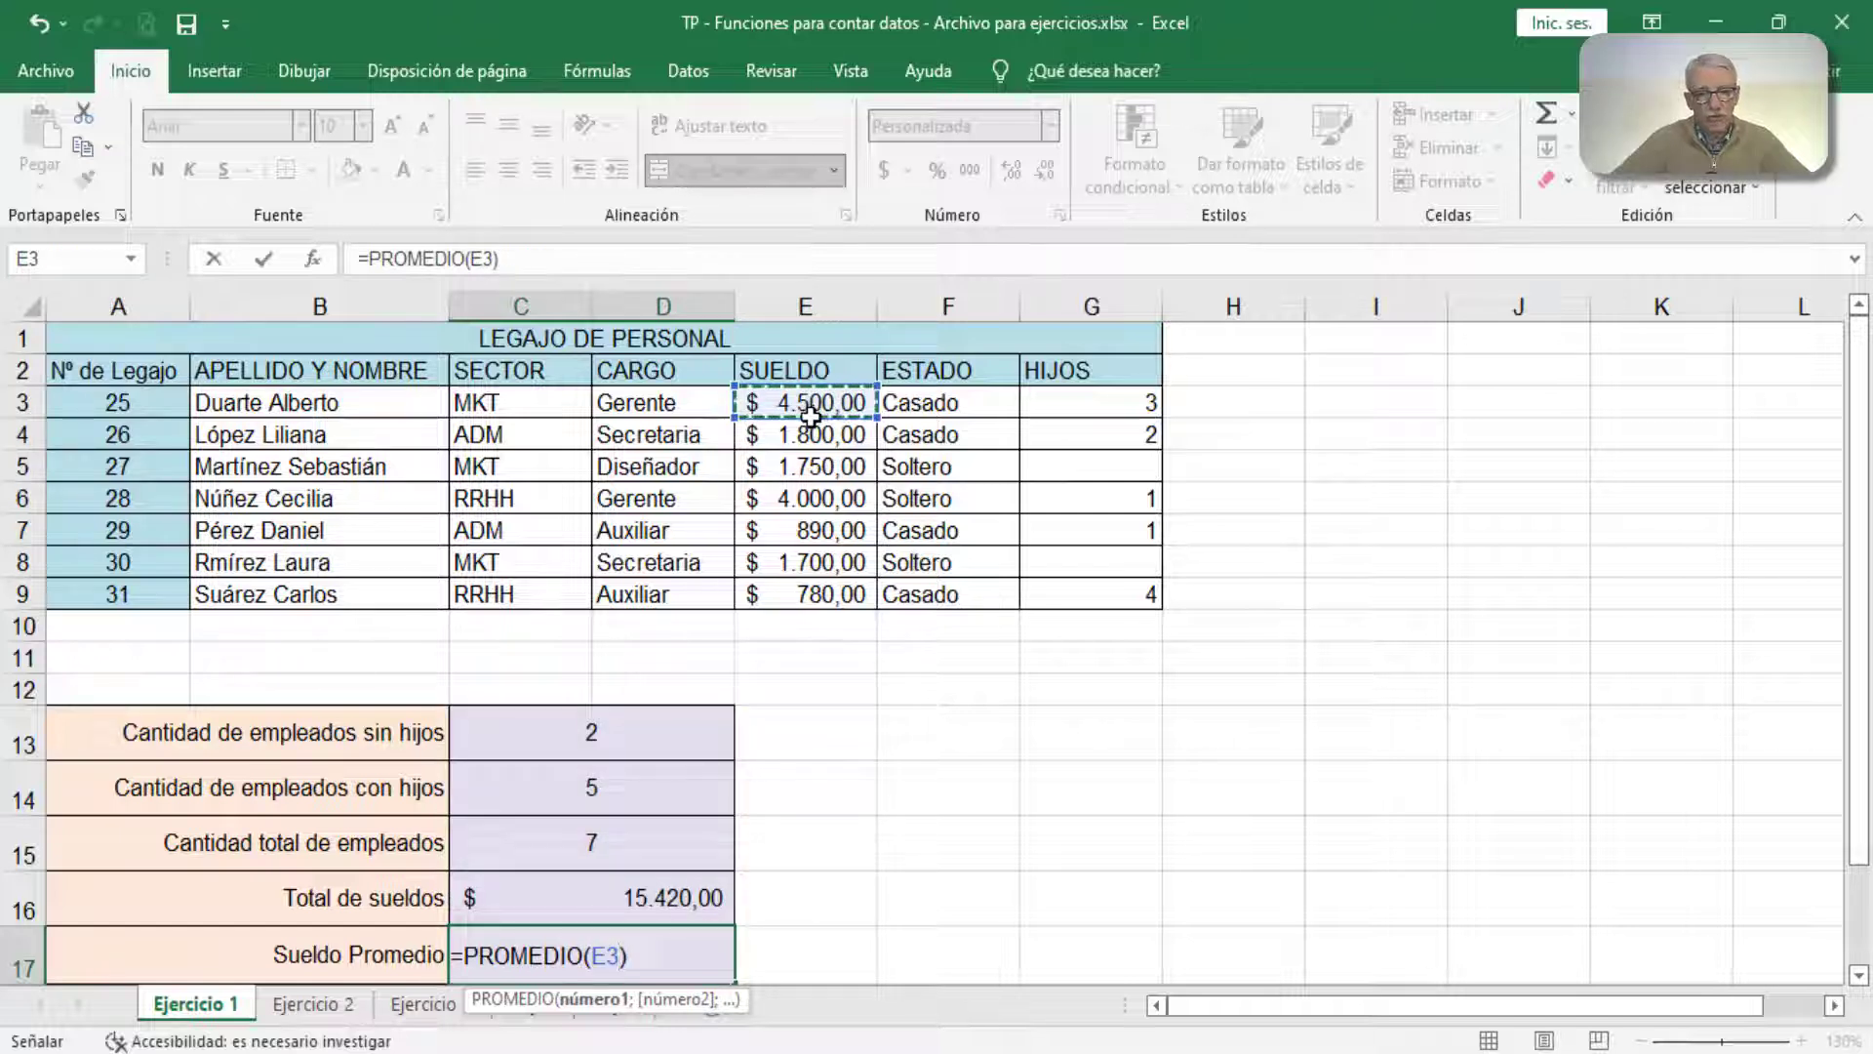
pyautogui.moveTo(811, 400); pyautogui.dragTo(811, 592)
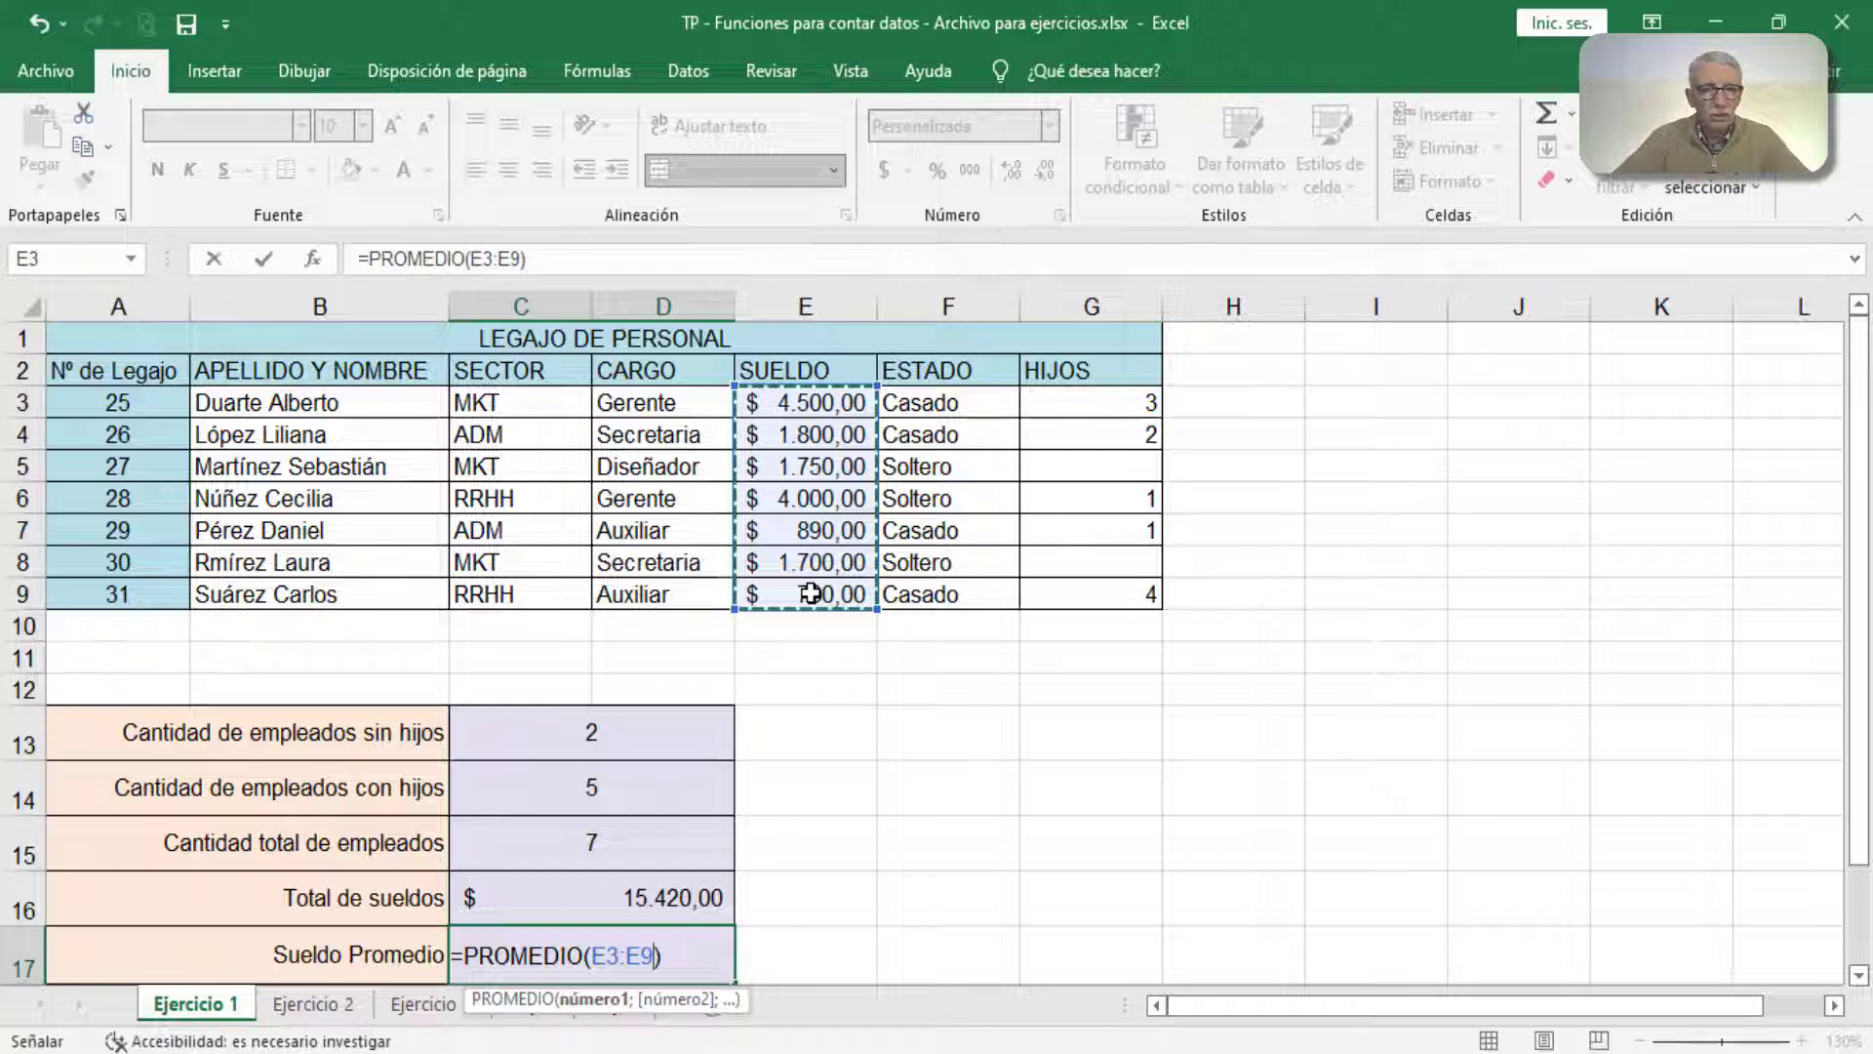
pyautogui.click(263, 258)
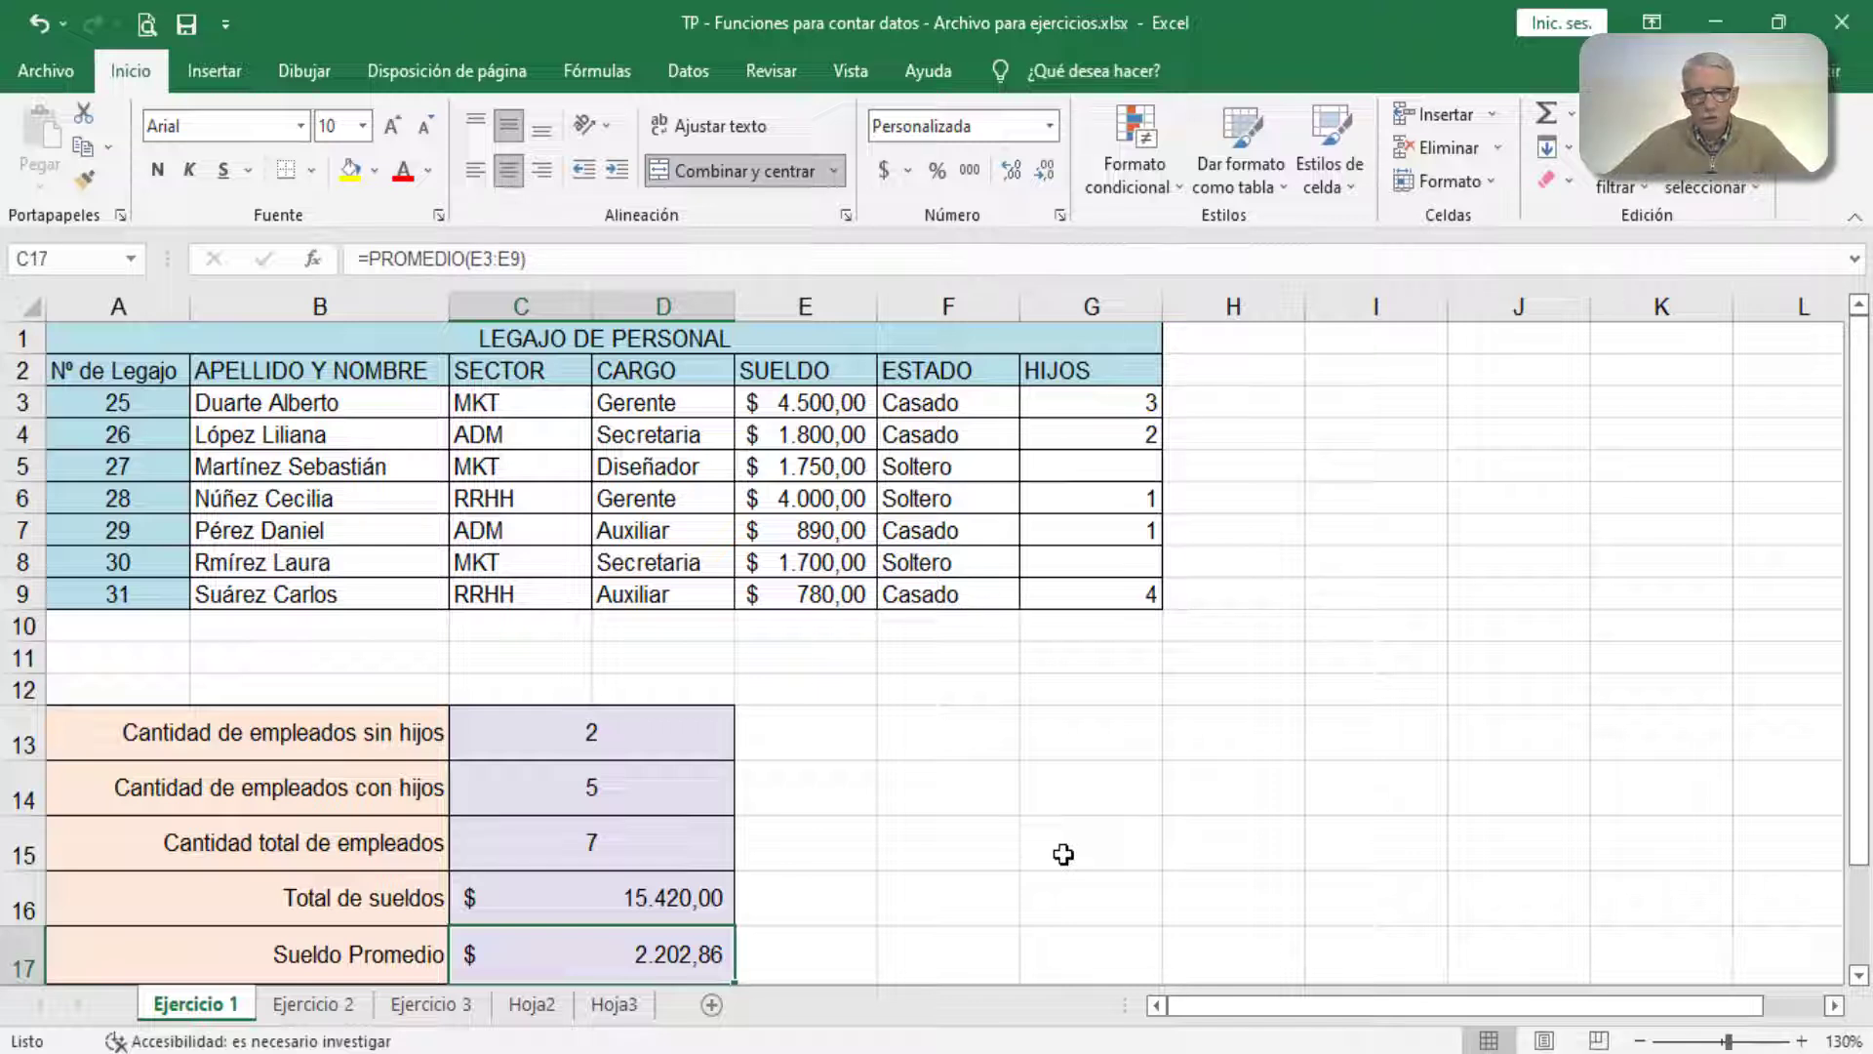
pyautogui.click(1081, 730)
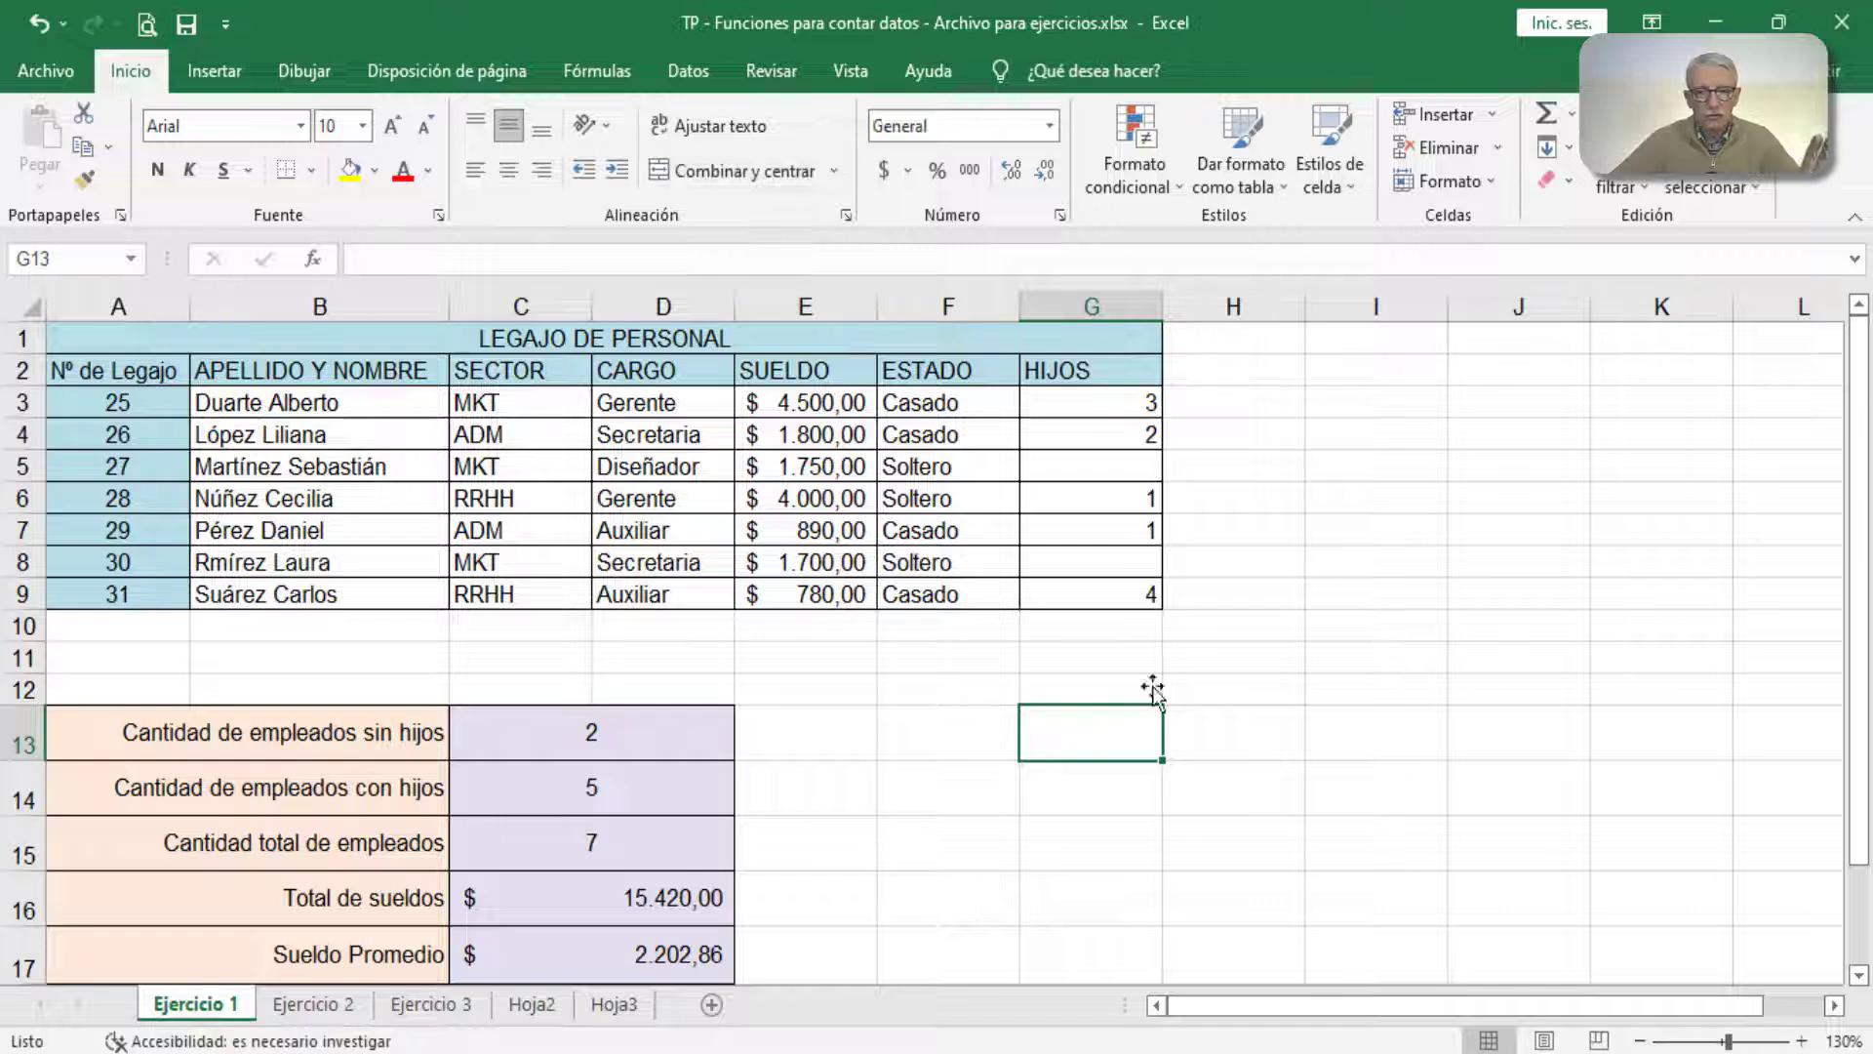
pyautogui.click(1571, 114)
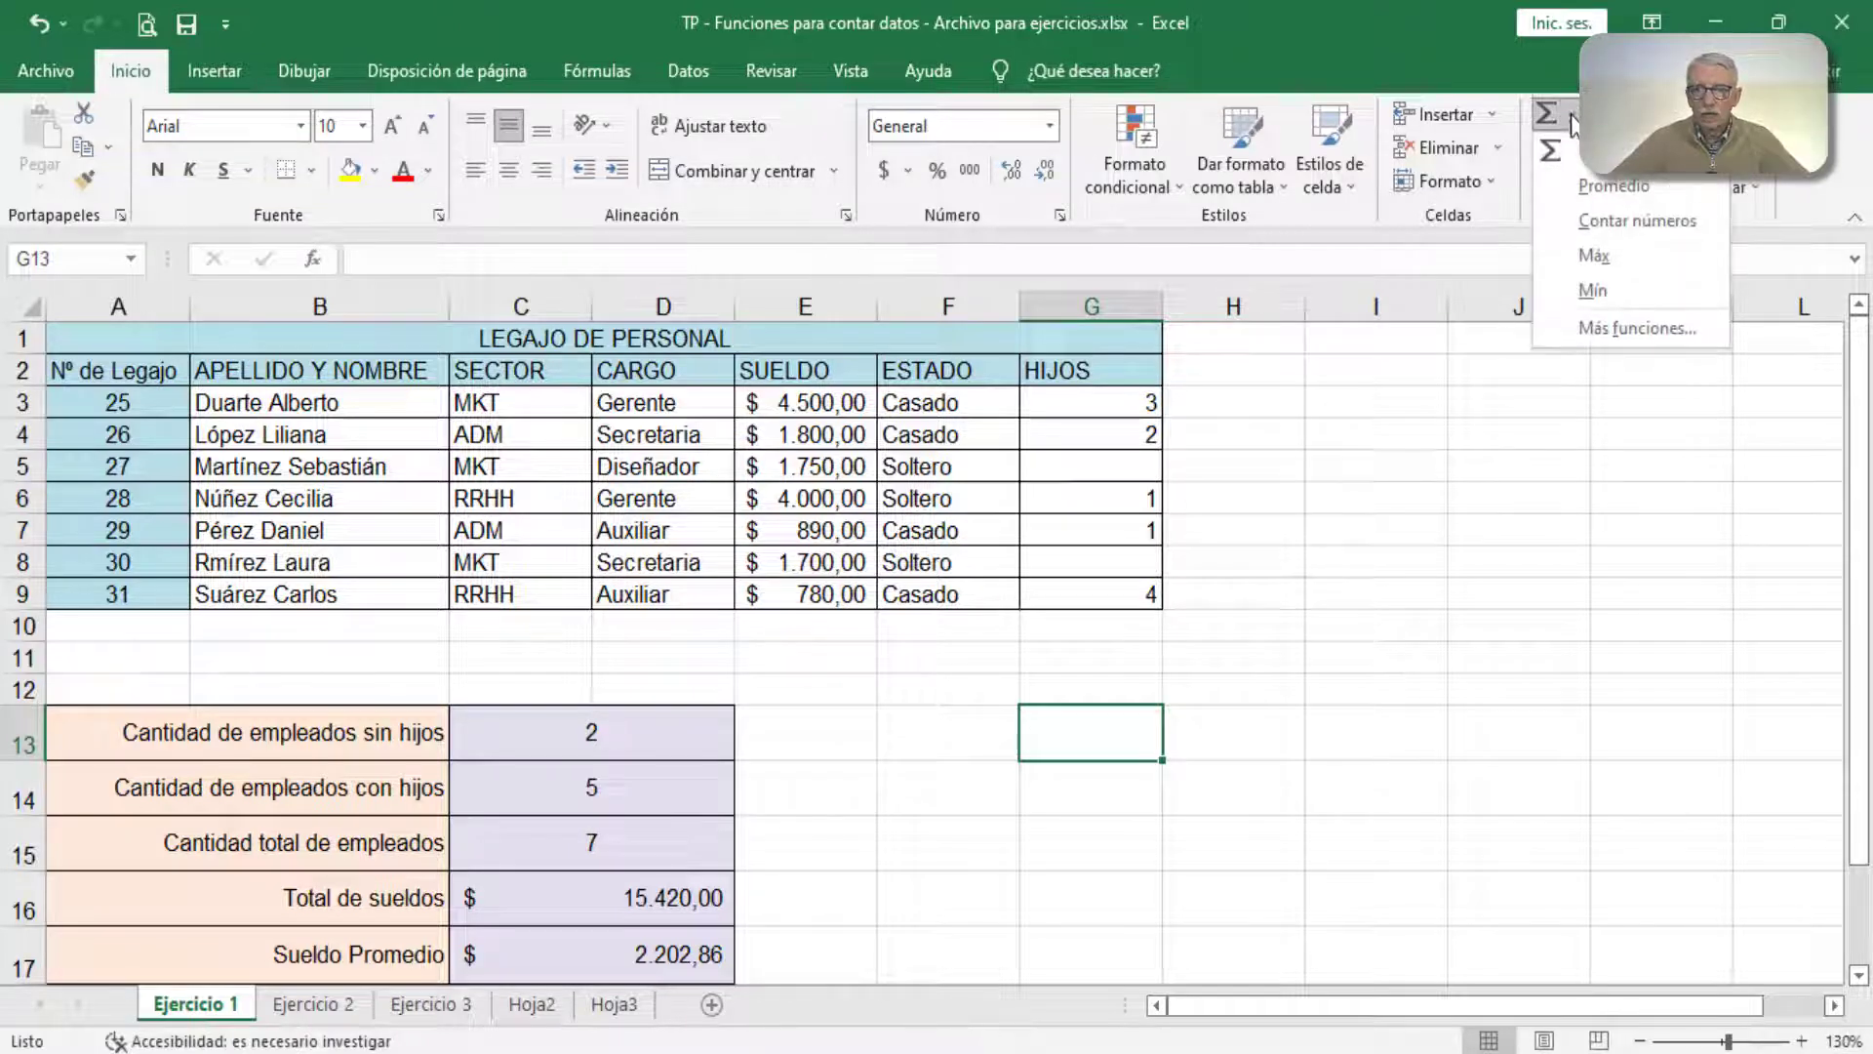
pyautogui.click(1581, 185)
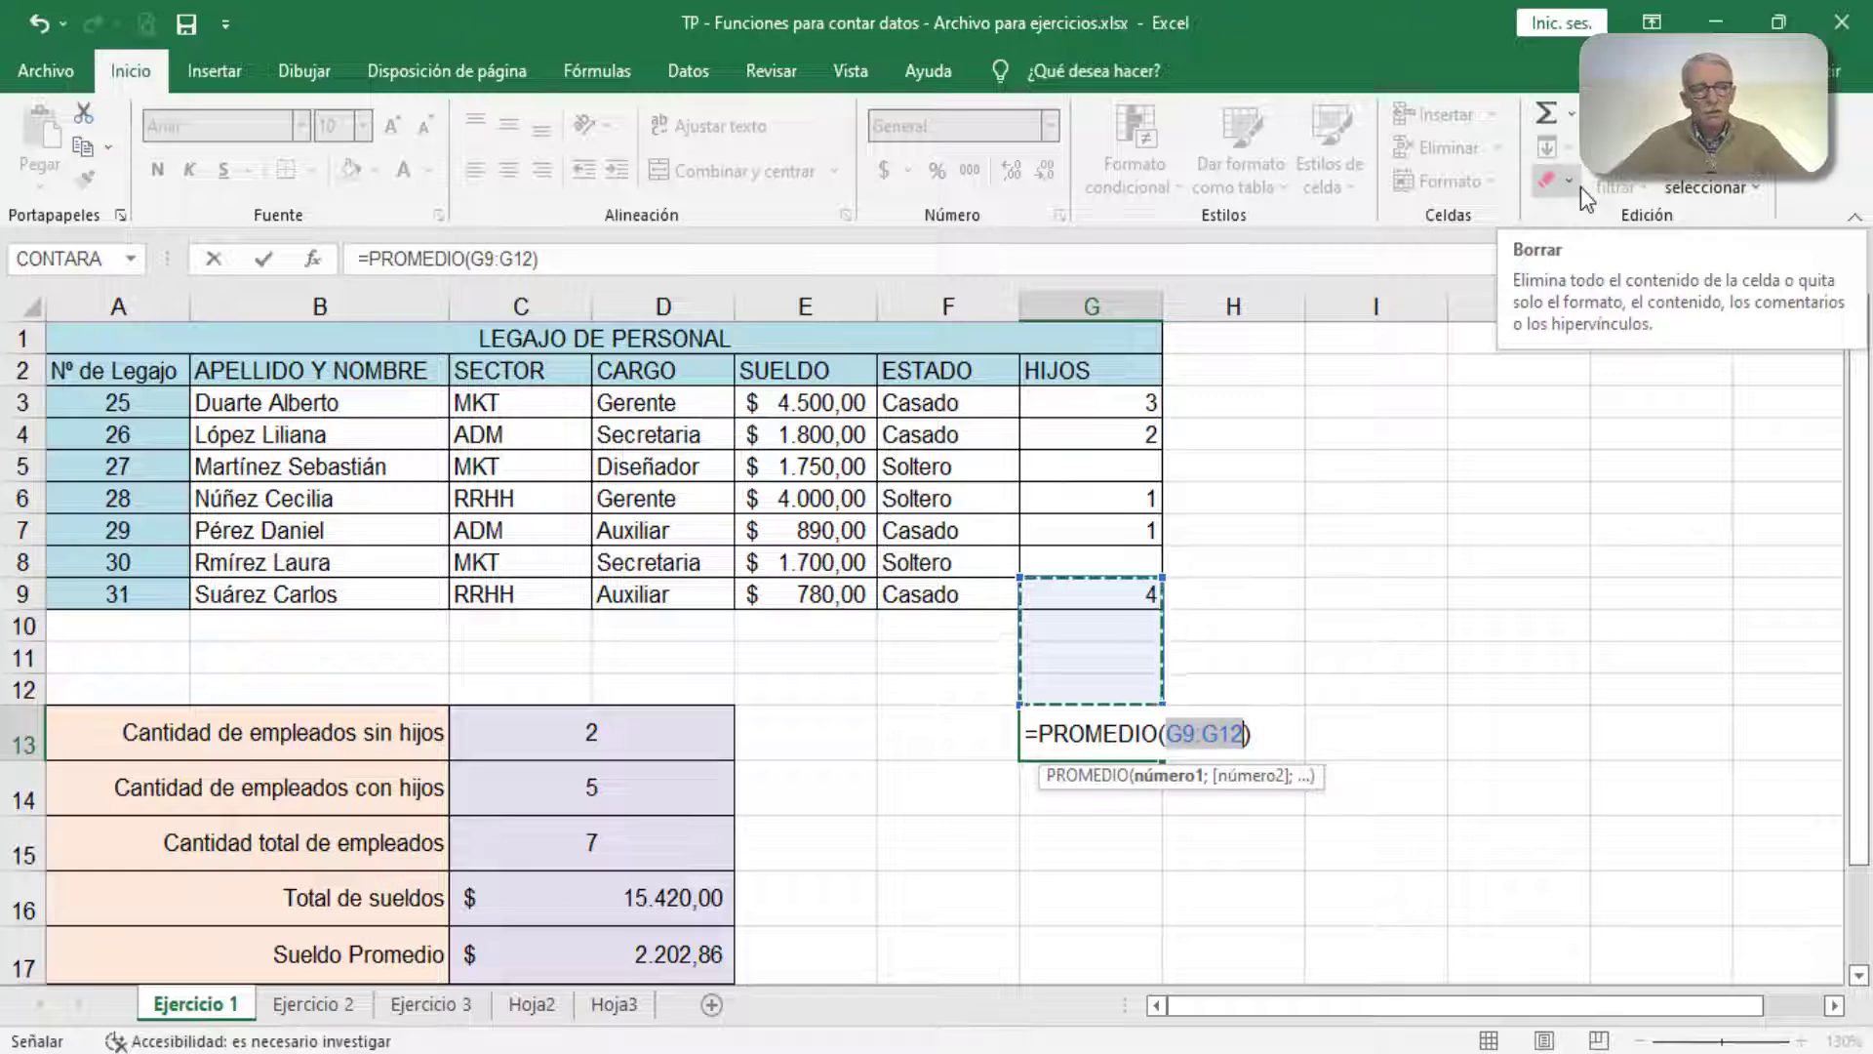
pyautogui.press('Escape')
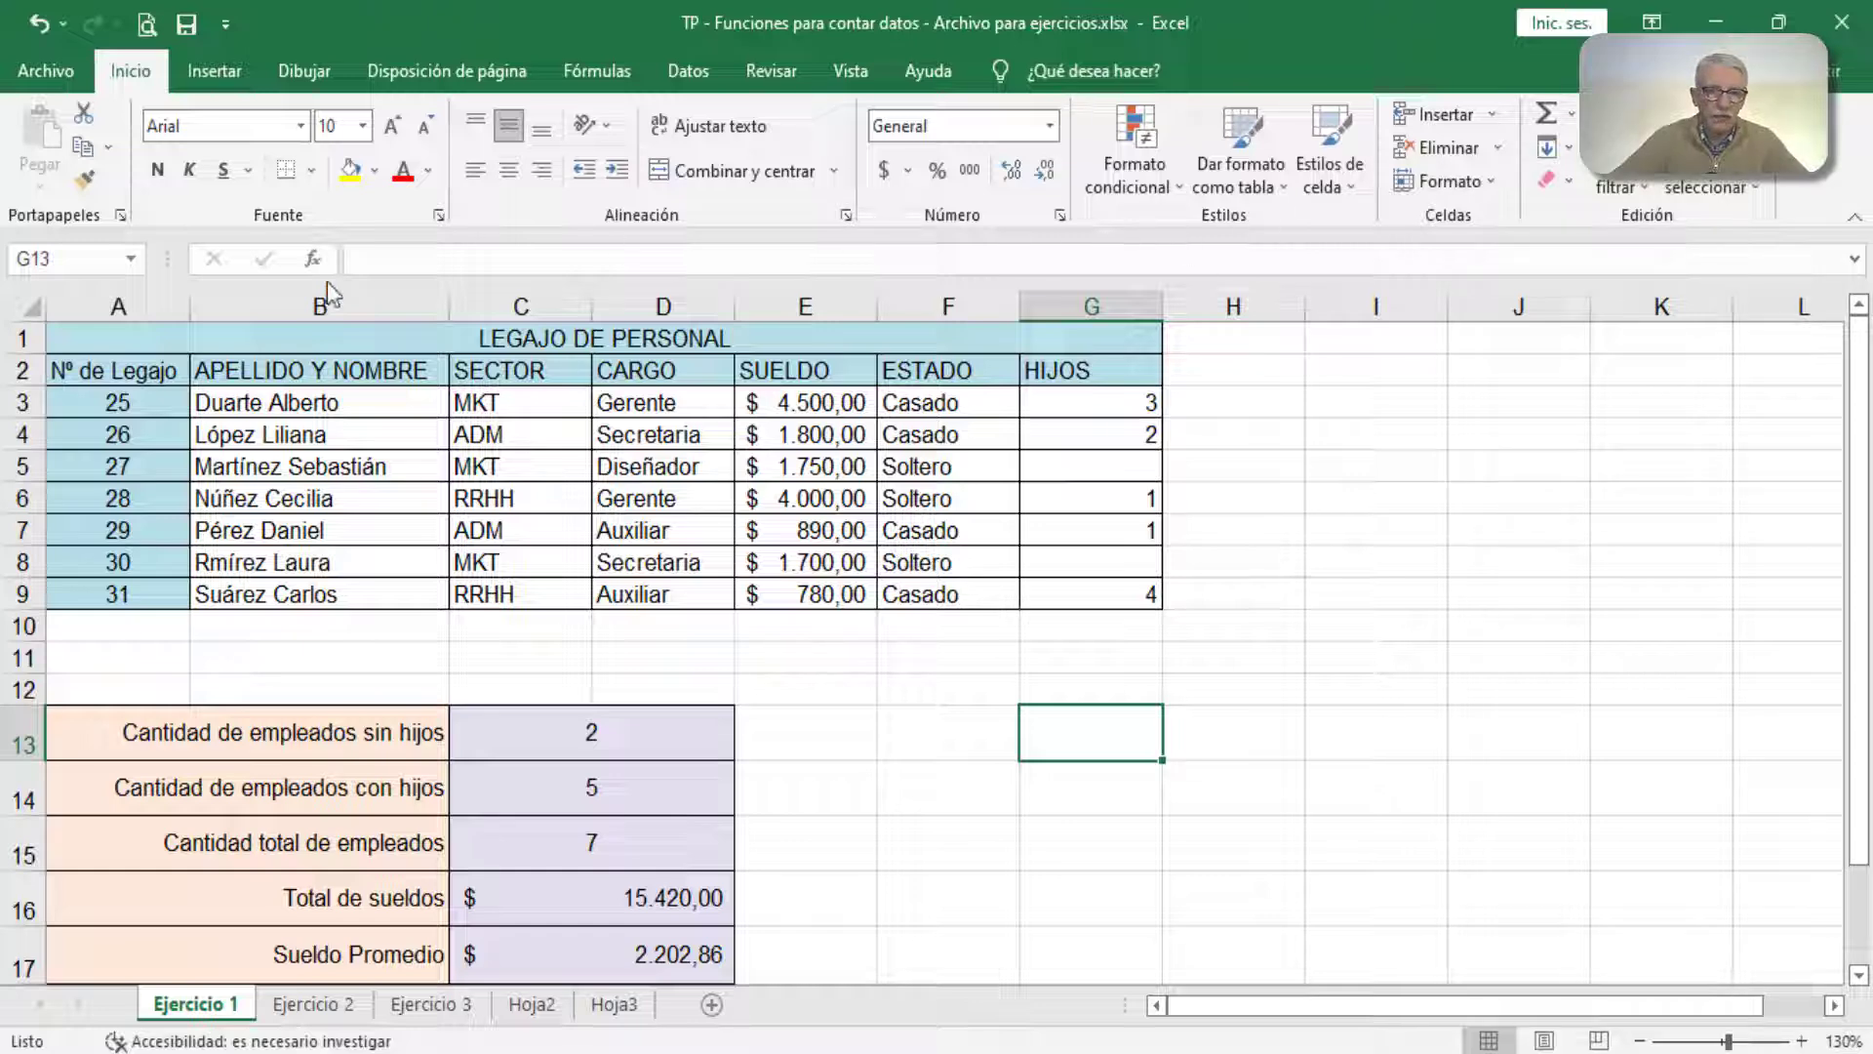
# Step: Search the function library for "promedio" from empty cell G13, review the PROMEDIO description, and cancel the insertion
pyautogui.click(314, 260)
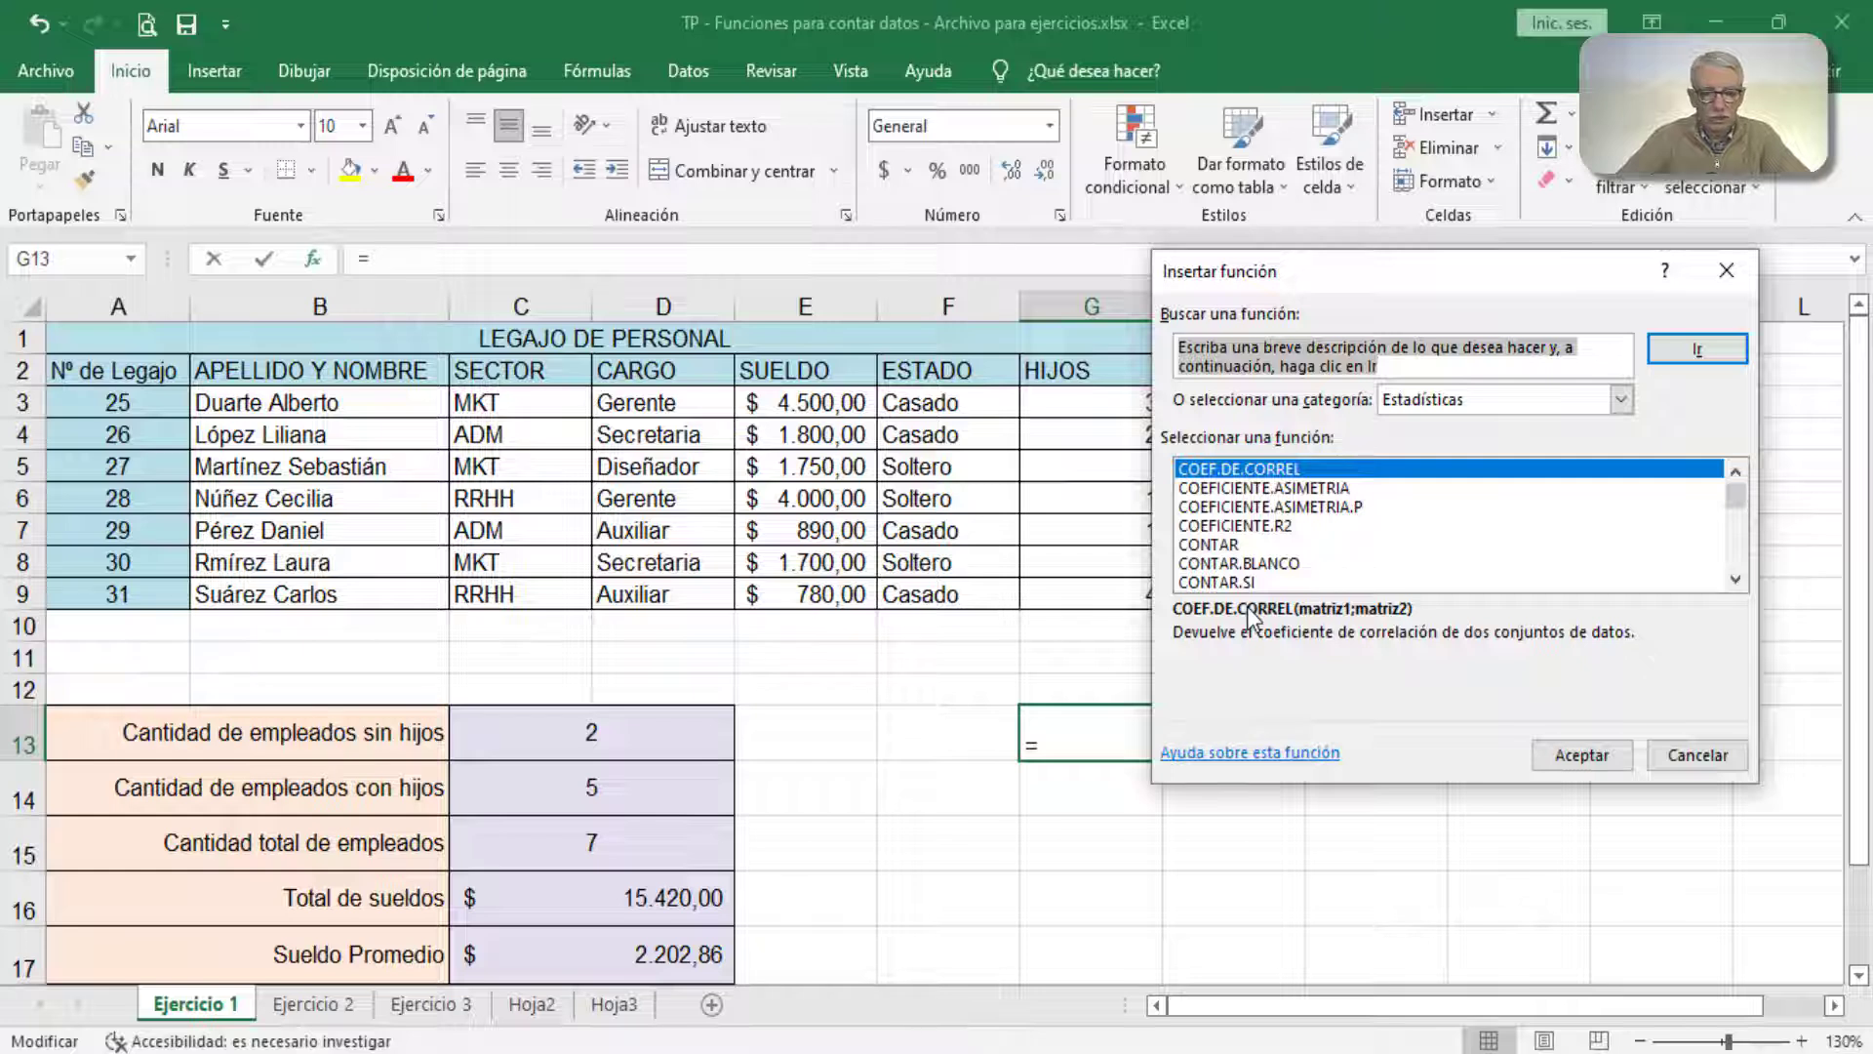
pyautogui.write('promedio')
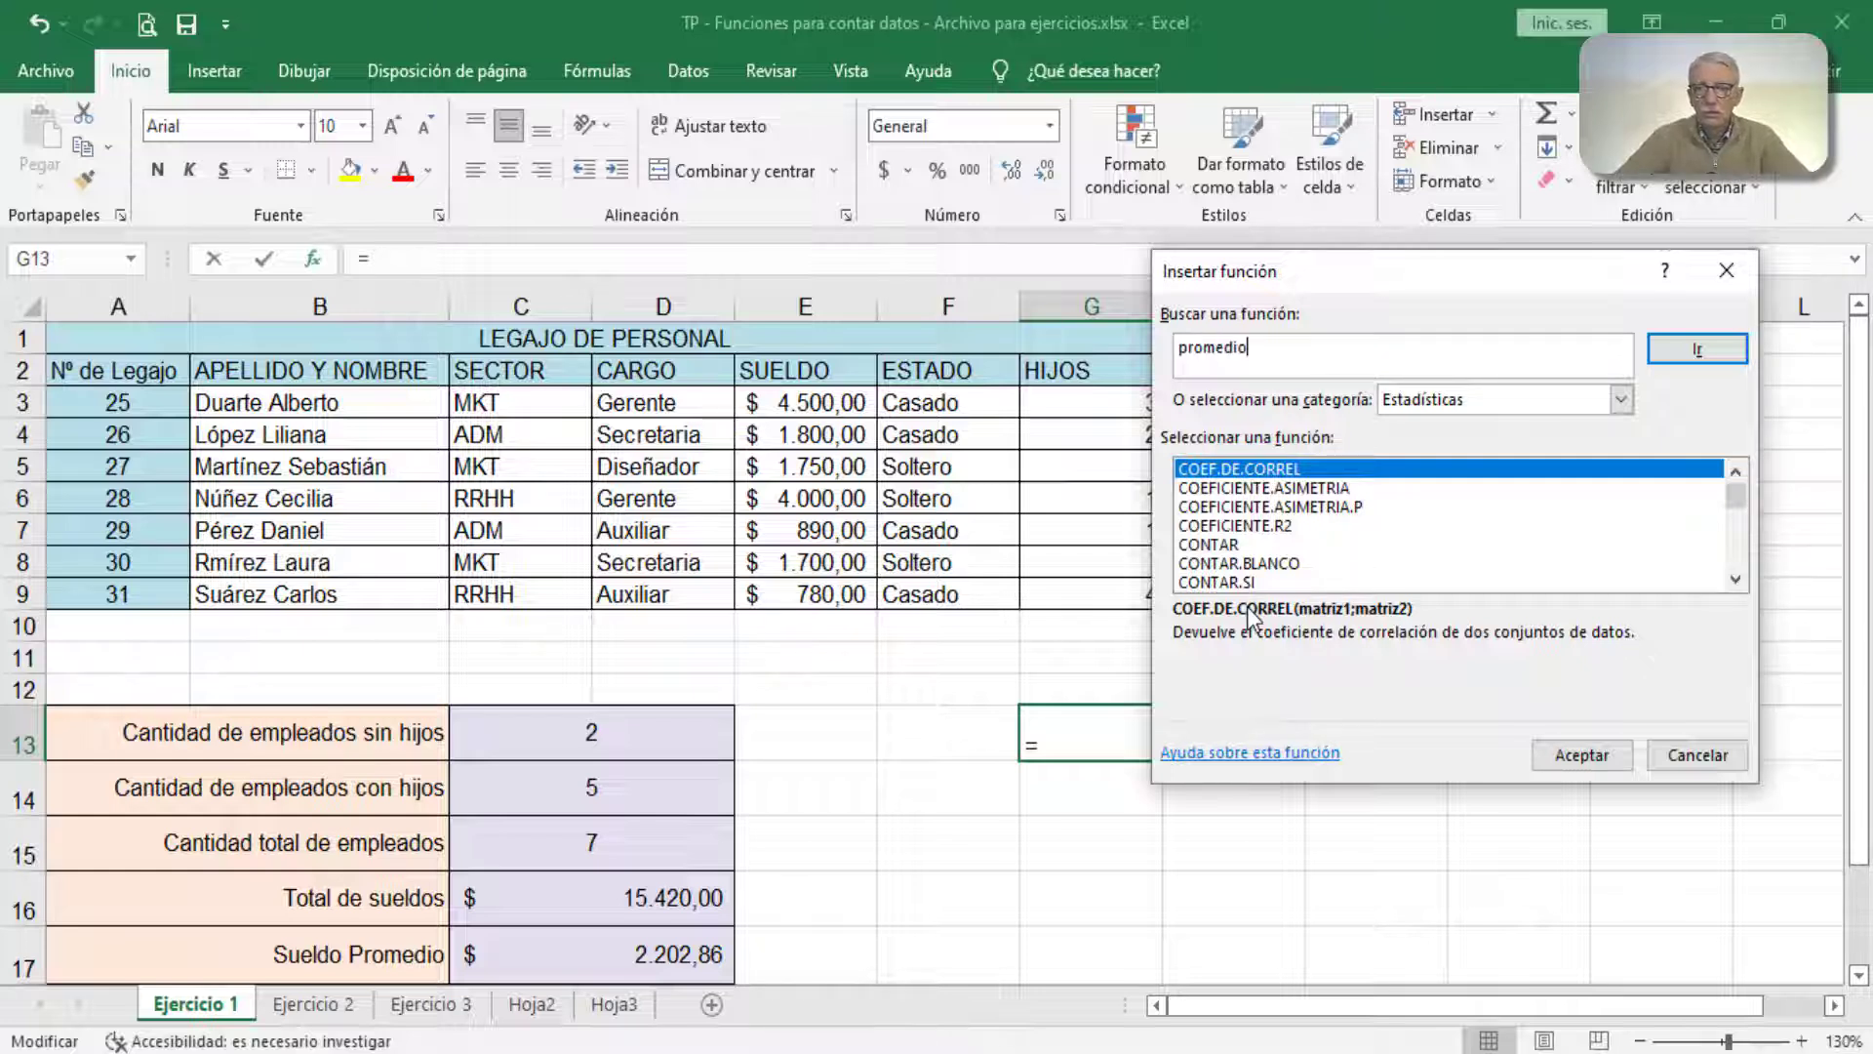
pyautogui.click(1694, 351)
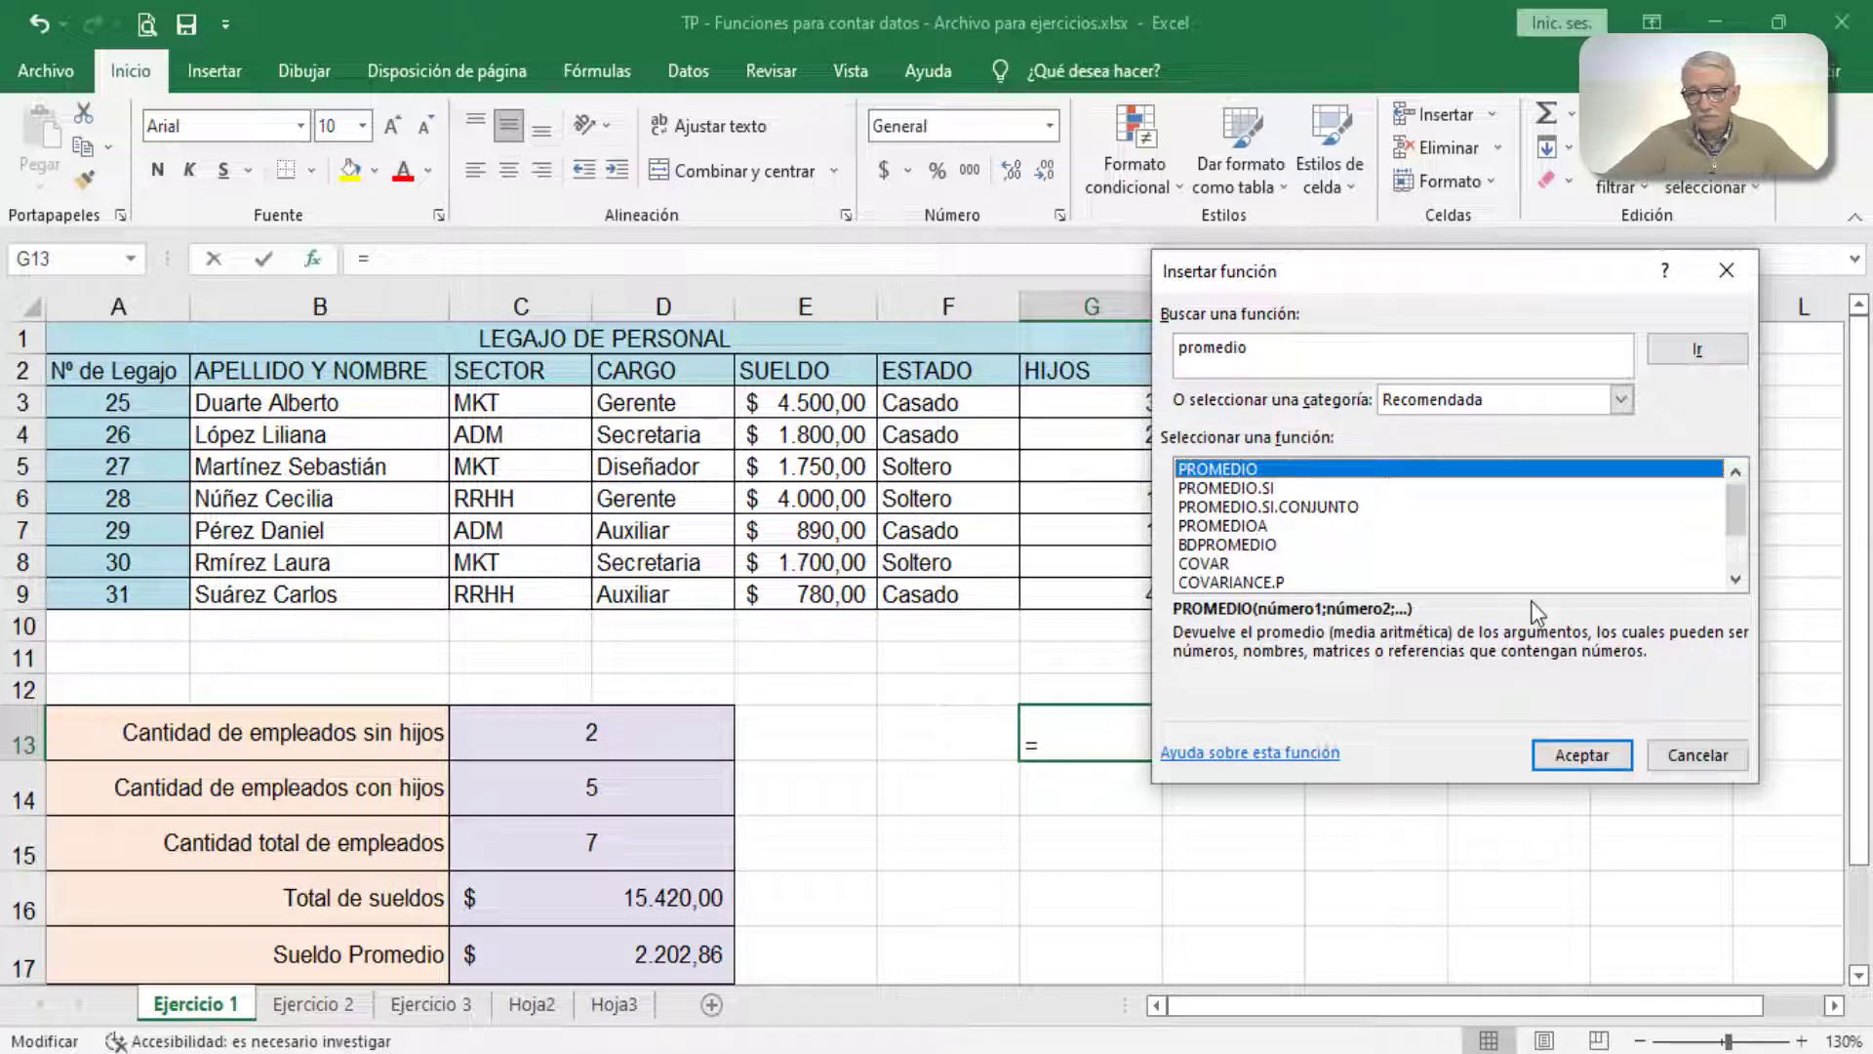
pyautogui.click(1687, 763)
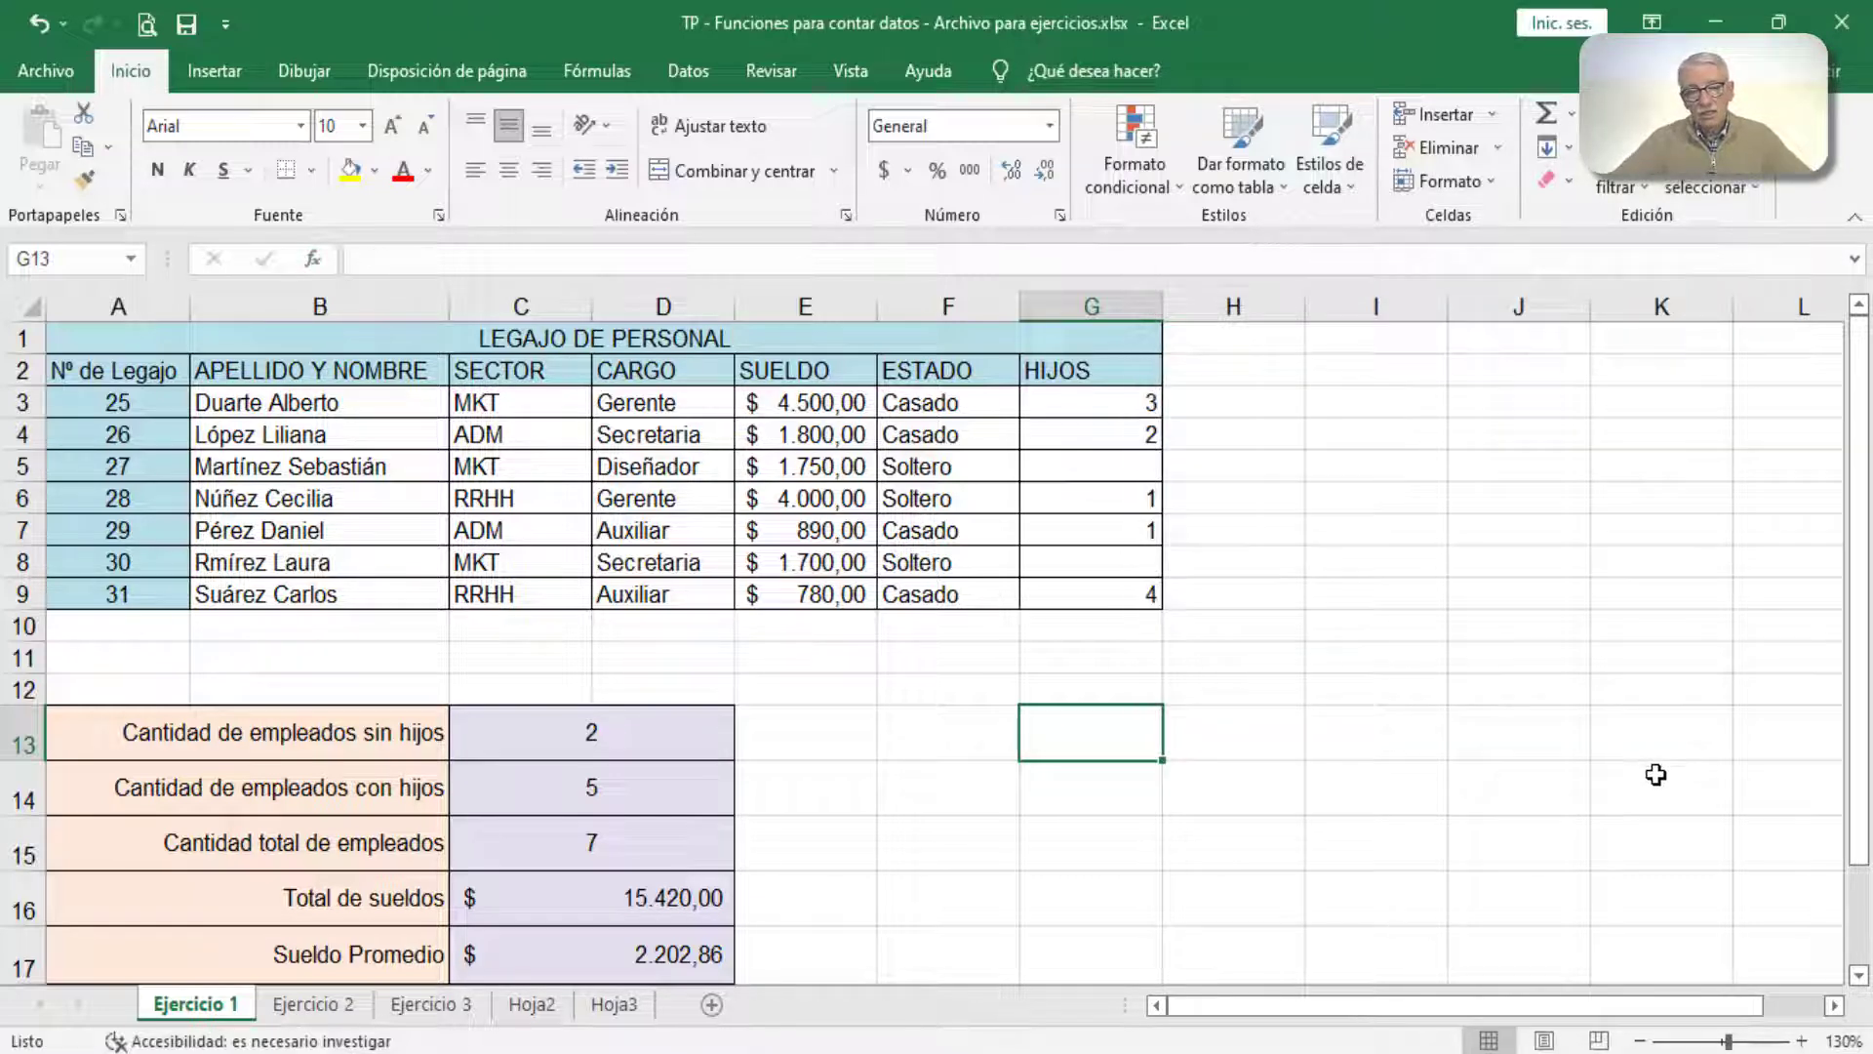